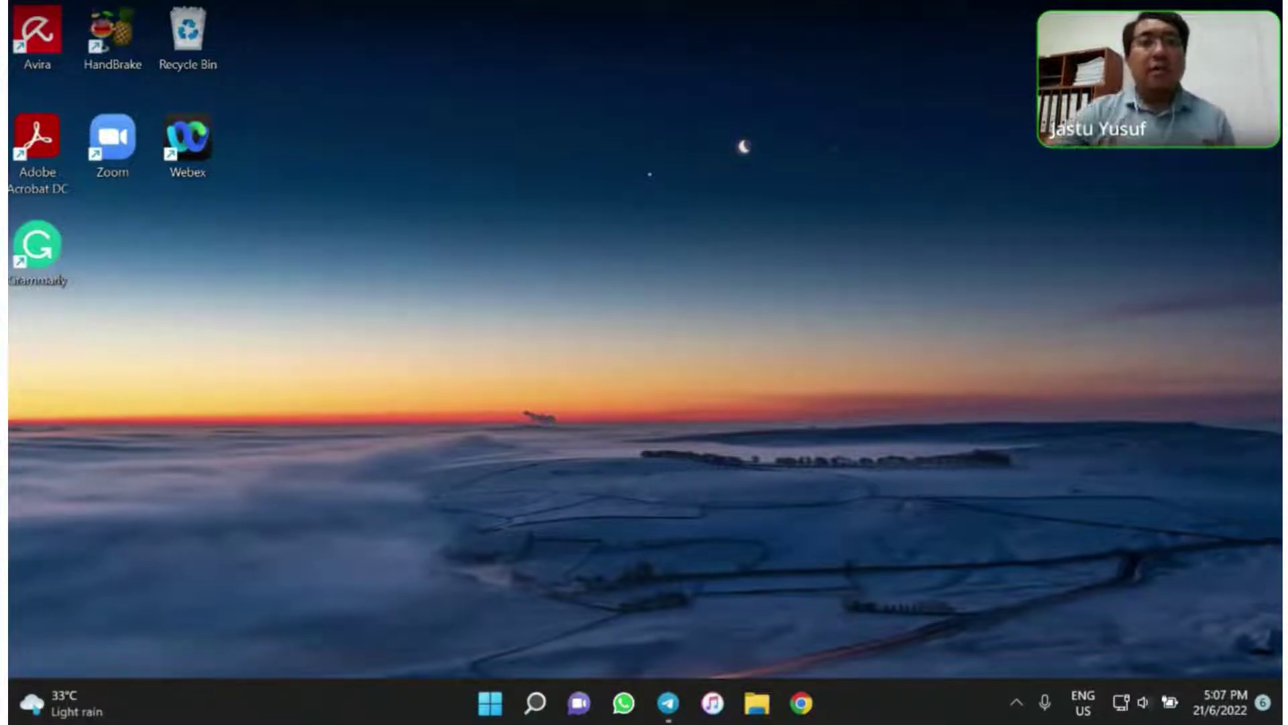
Launch Excel from the search results and create a blank workbook, Book1
mouse_move(534, 701)
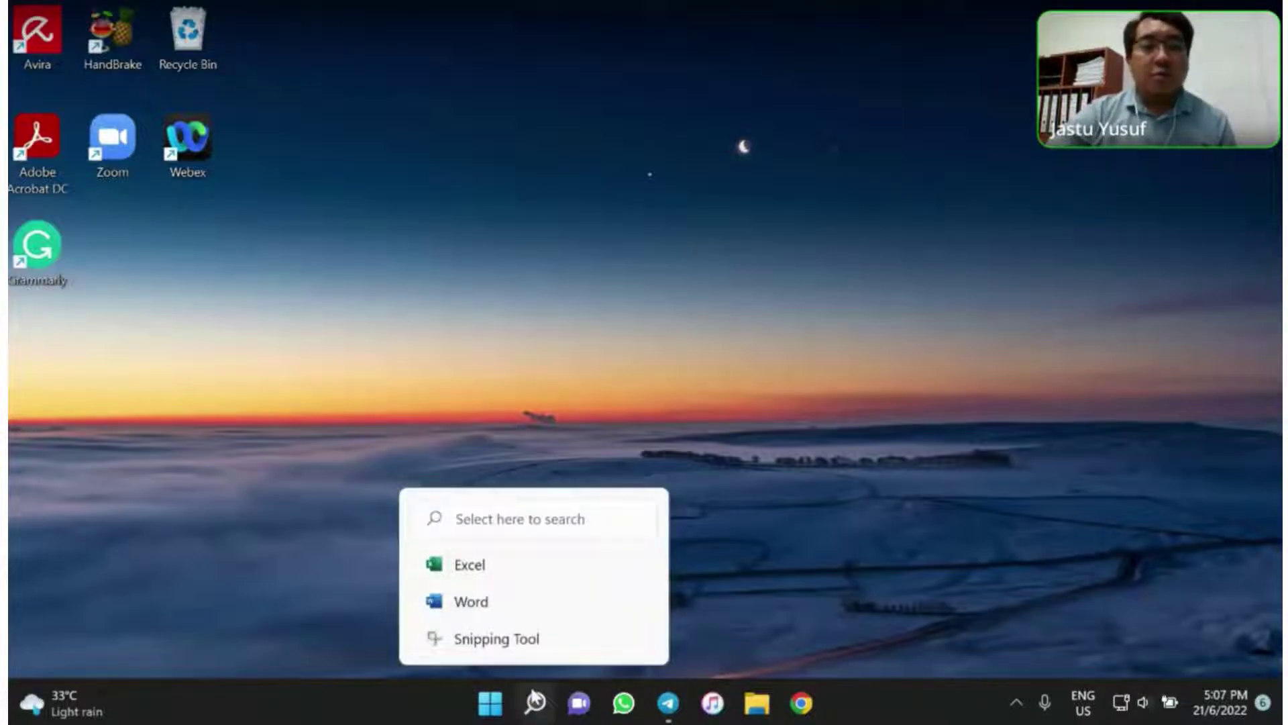
left_click(471, 567)
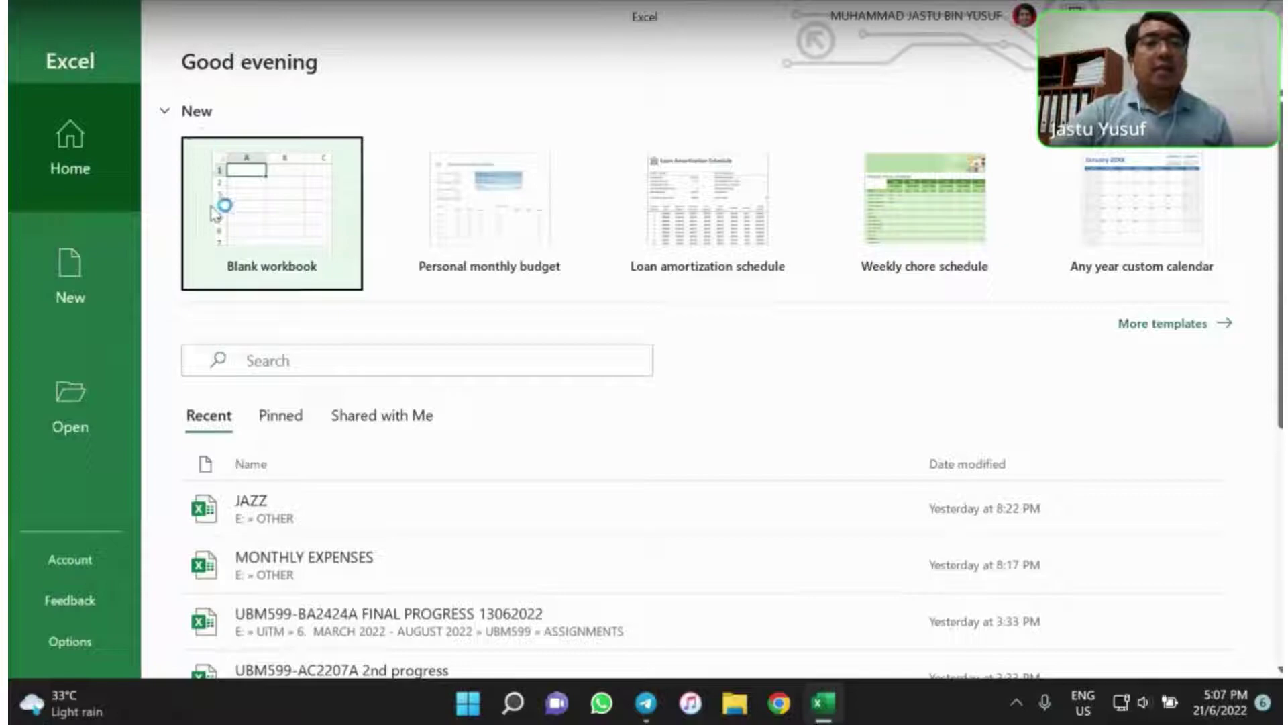
left_click(215, 212)
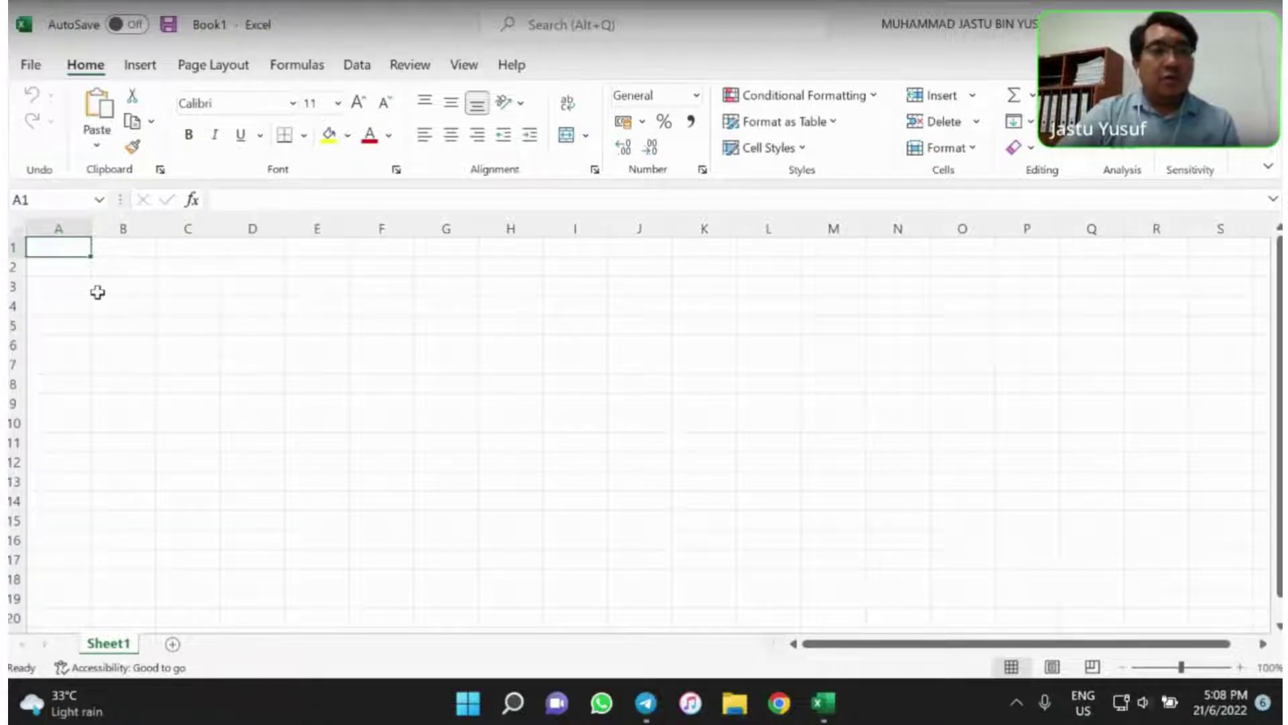
Enter 'THOR Mobile Shop' in A1 and 'January to June 2021 Sales Analysis' in A2
left_click(61, 285)
left_click(71, 250)
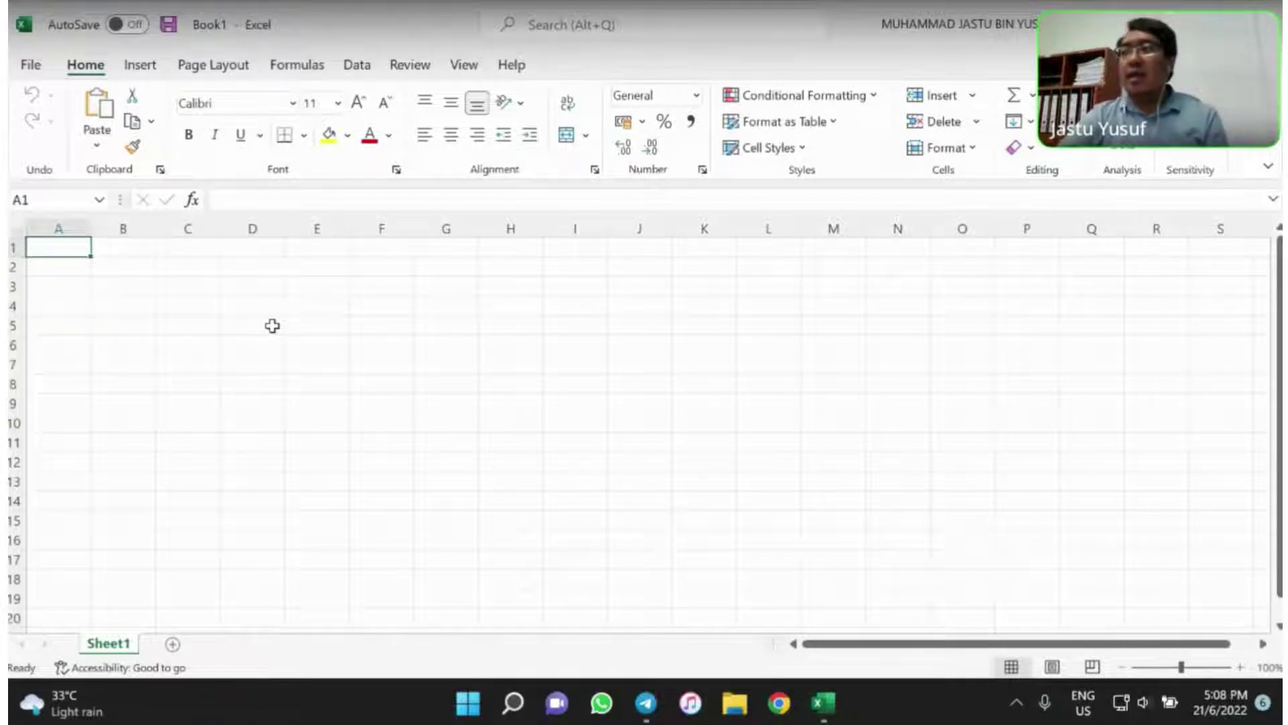
type("THOIR==")
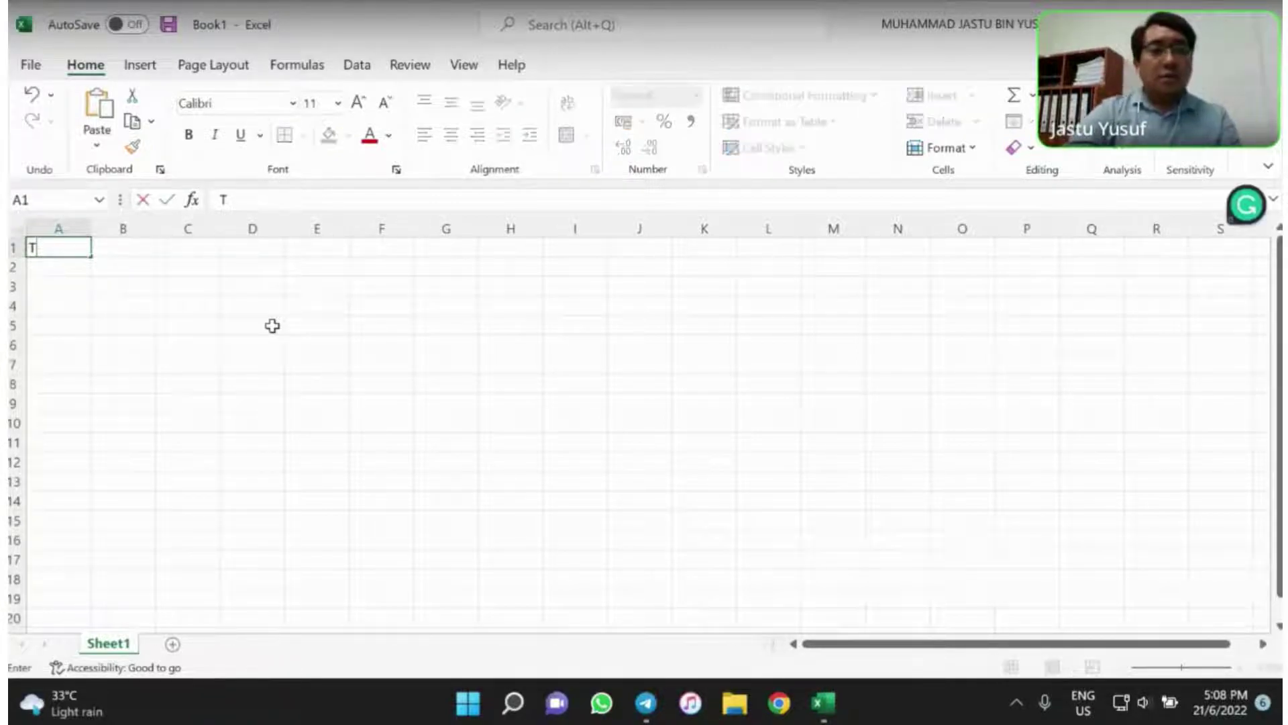
key("BackSpace")
key("BackSpace")
key("BackSpace")
key("BackSpace")
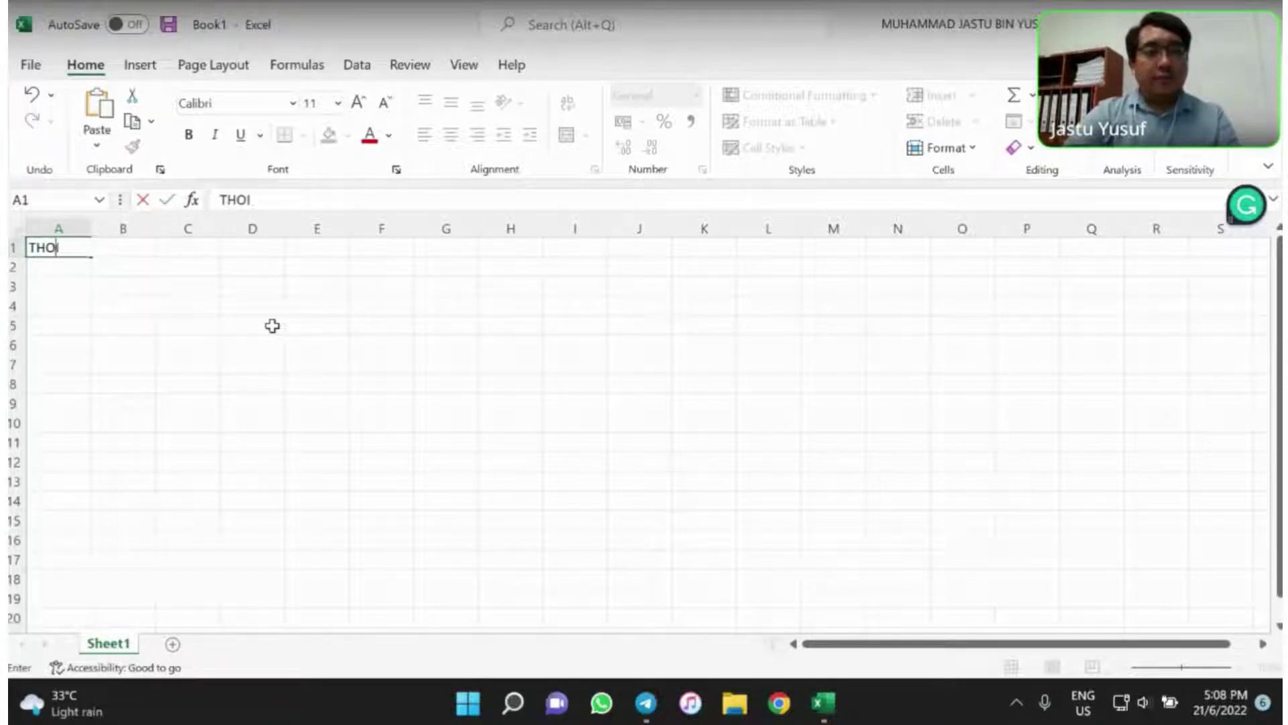
type("R Mo")
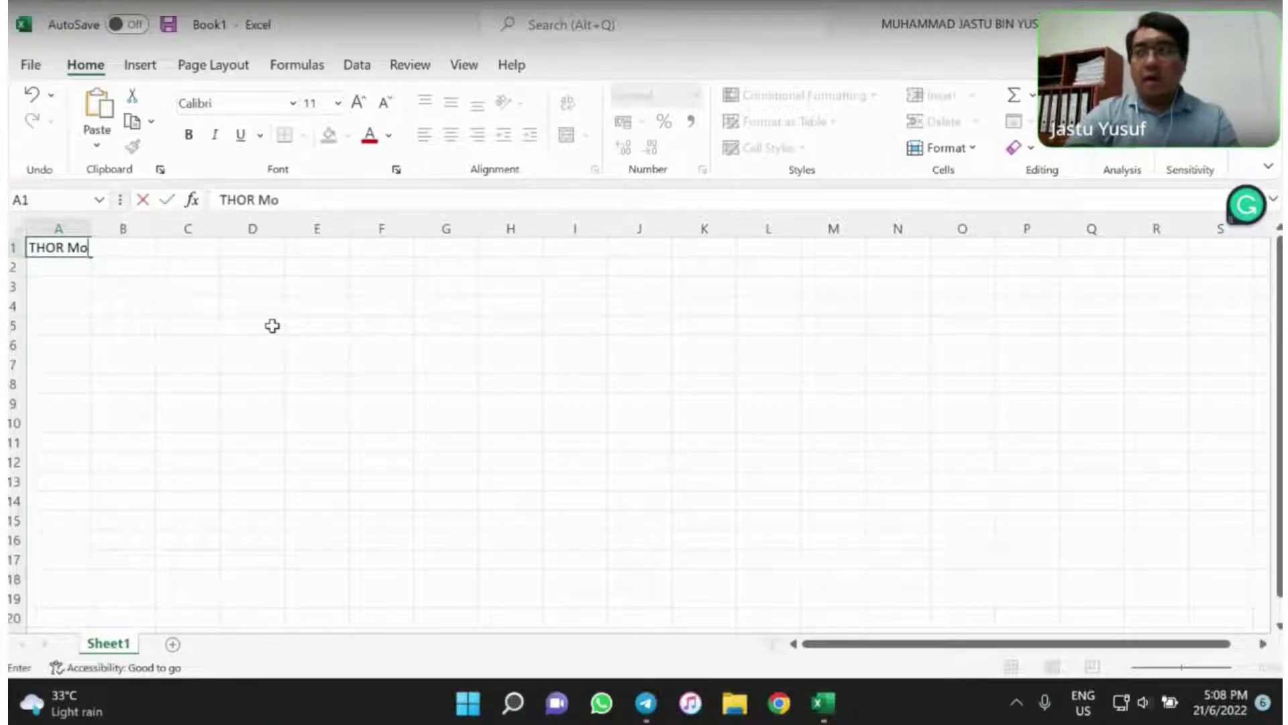
type("bile")
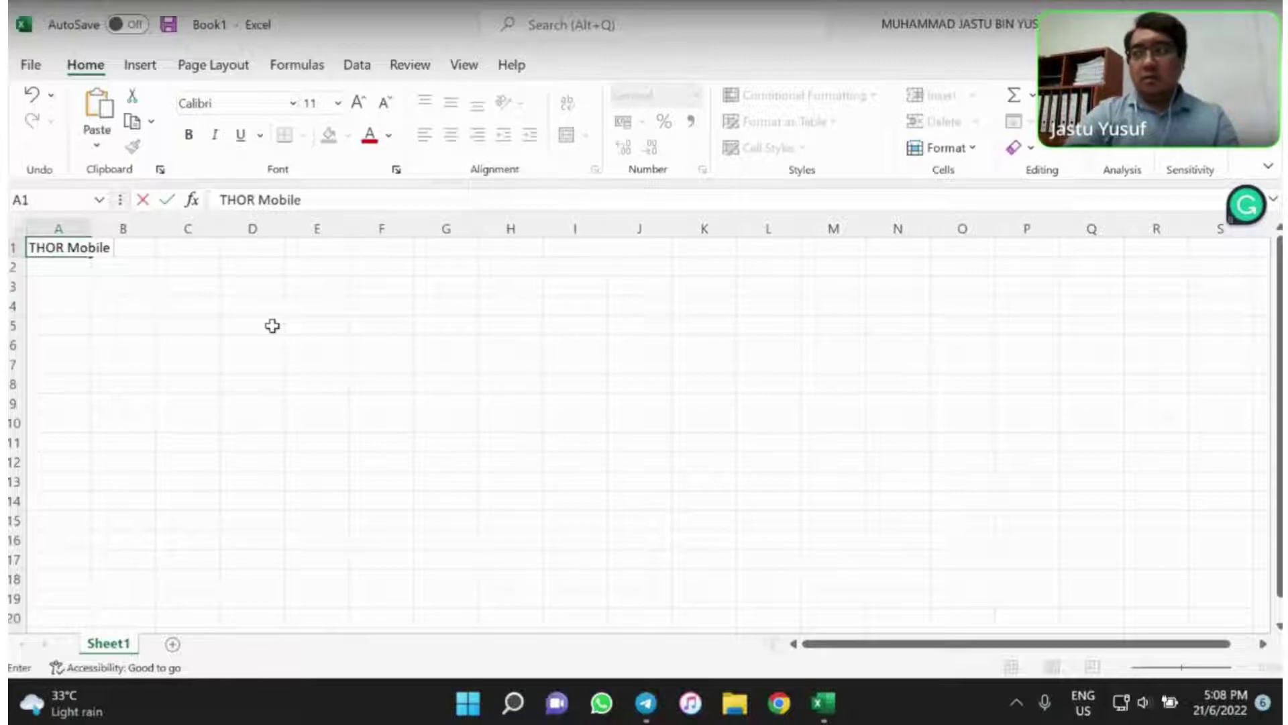
type(" Shop")
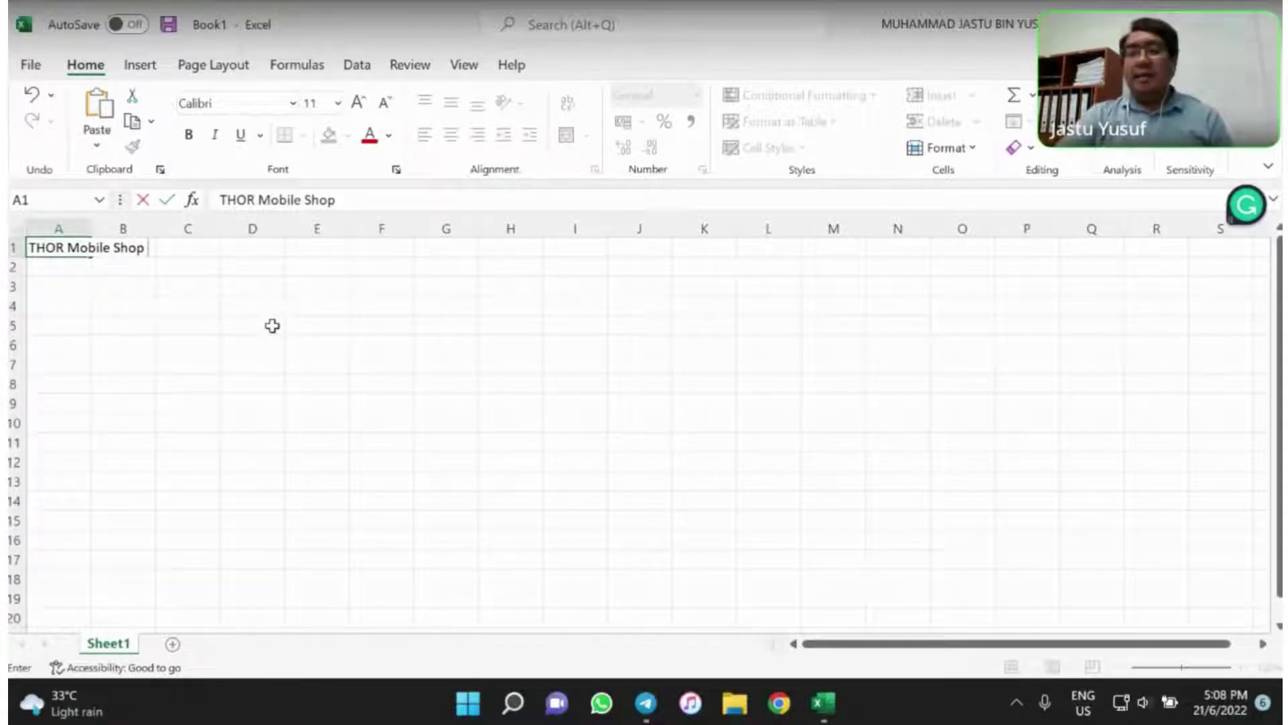
key("Return")
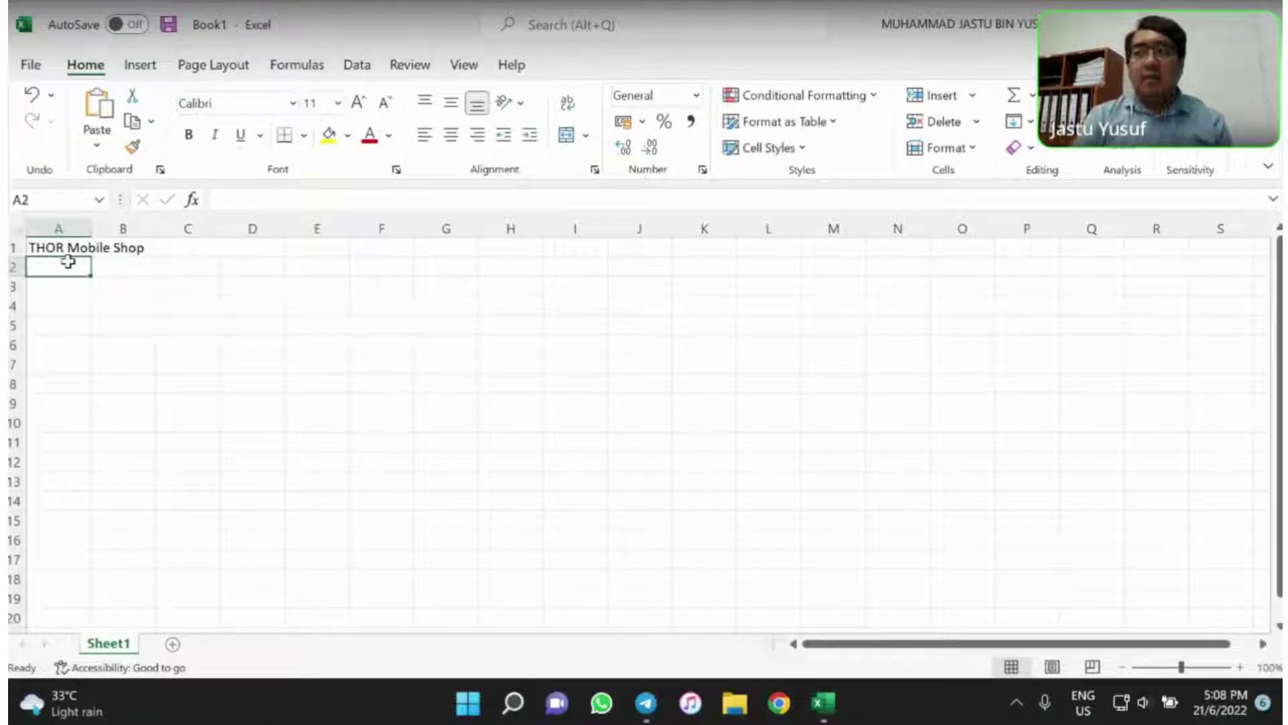
type("Januar")
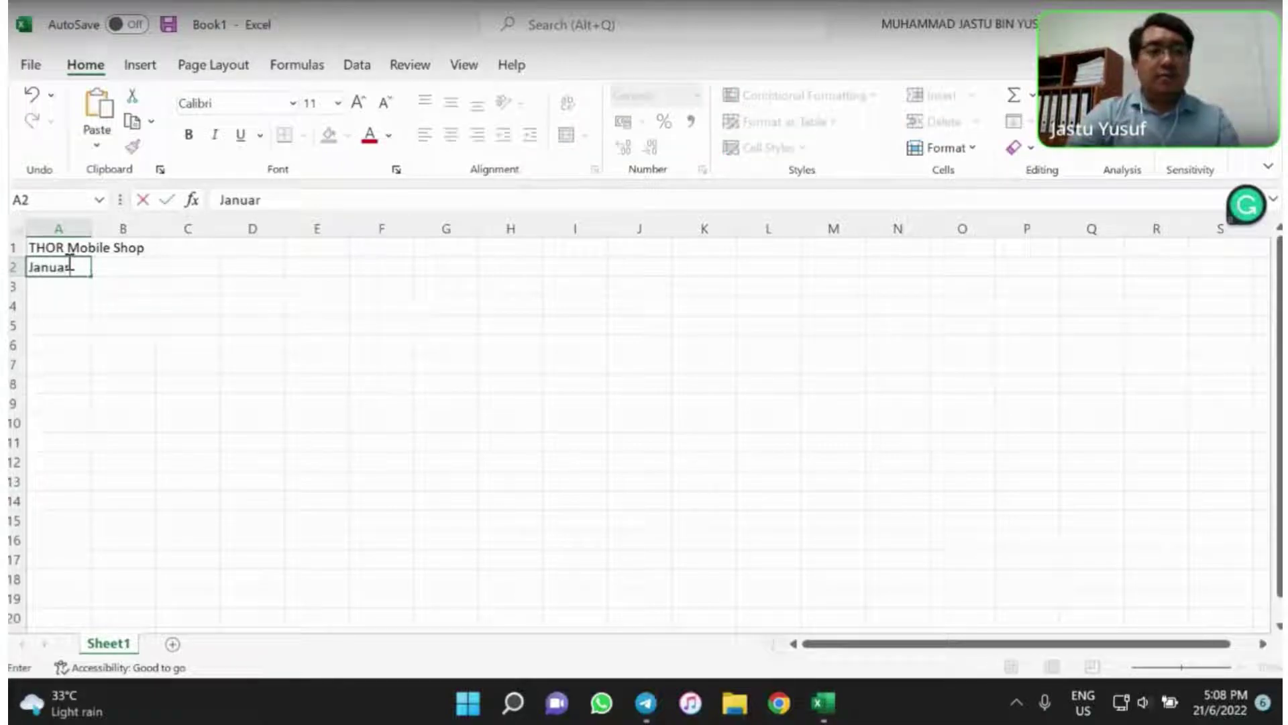
type("y to June")
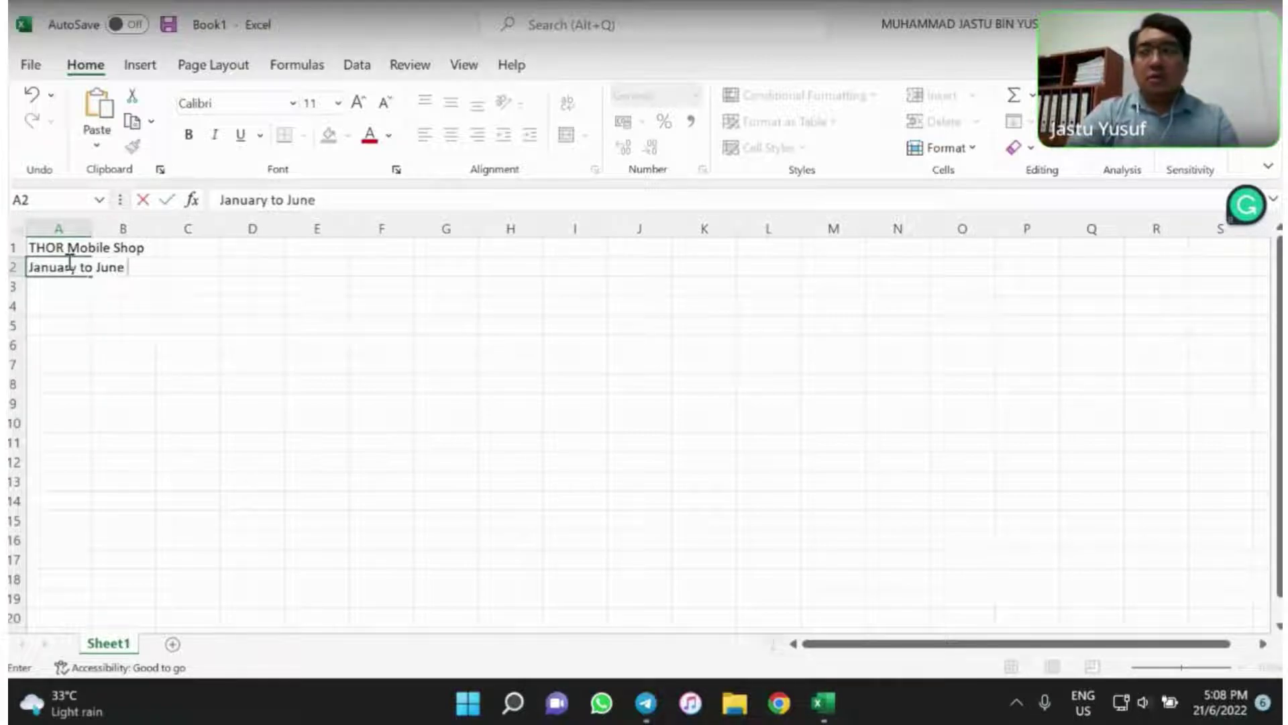
type(" 2021 ")
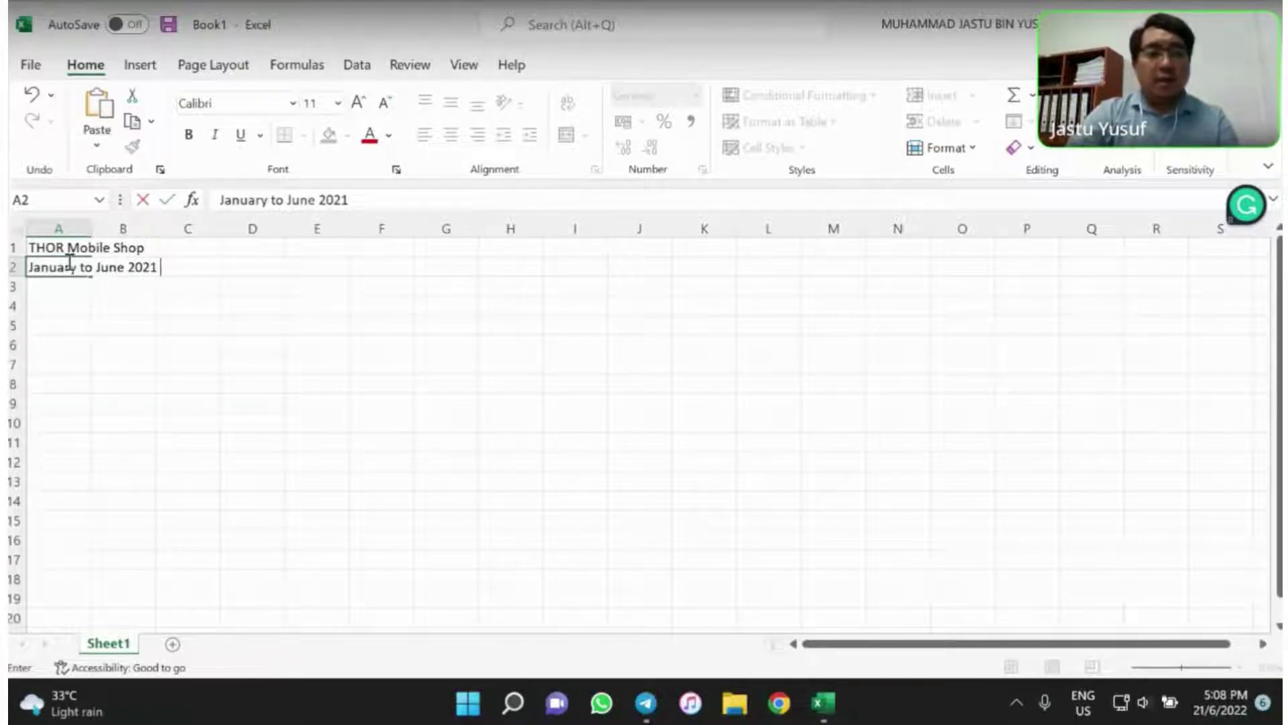
type("Sales Anal")
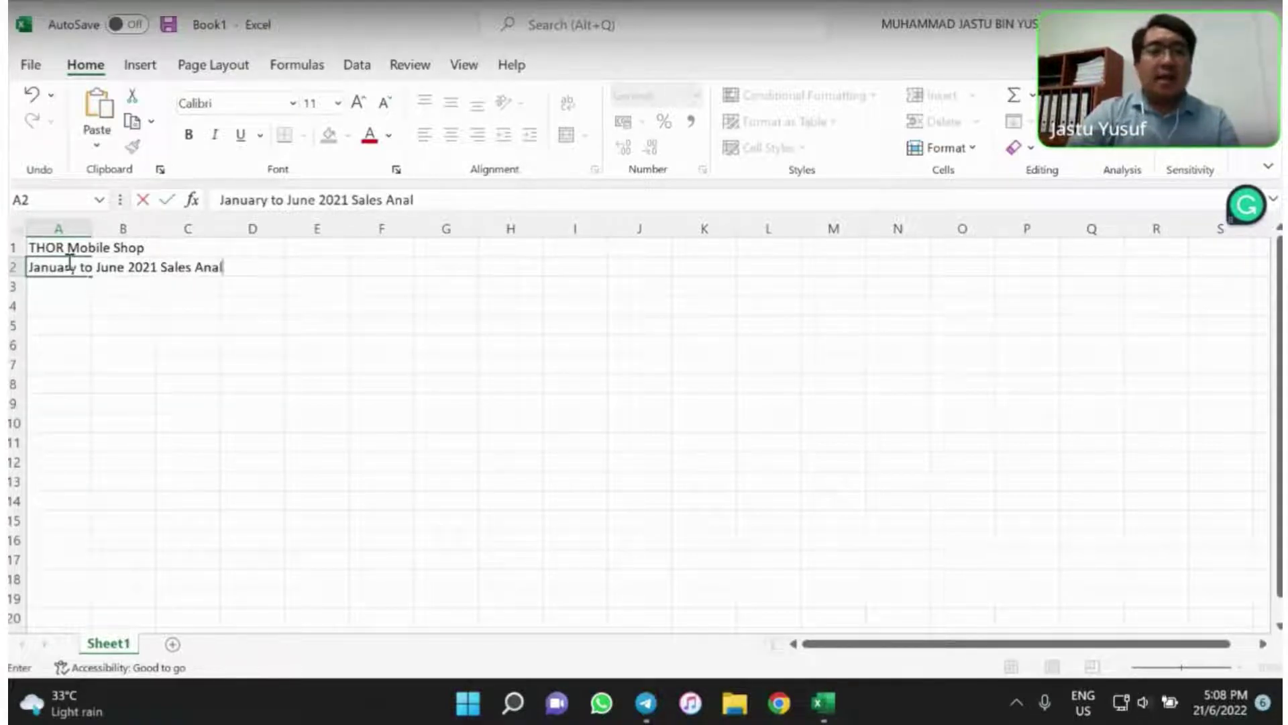
type("ysis")
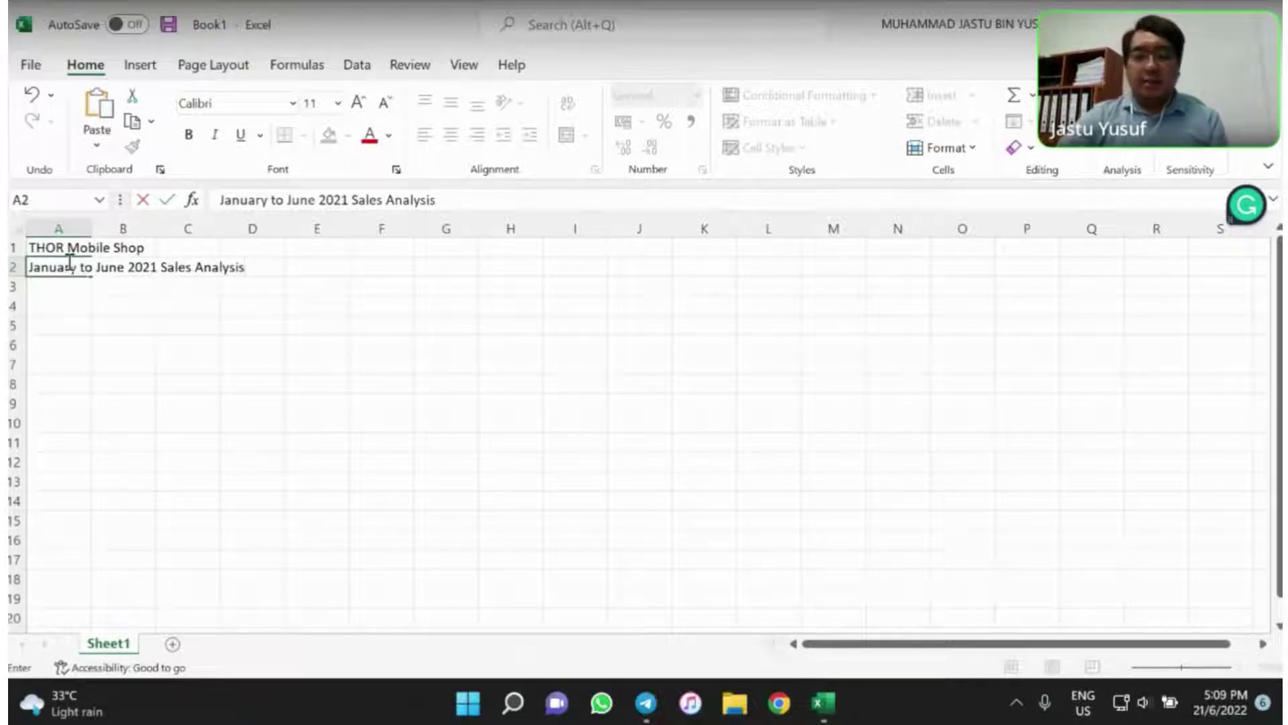
key("Return")
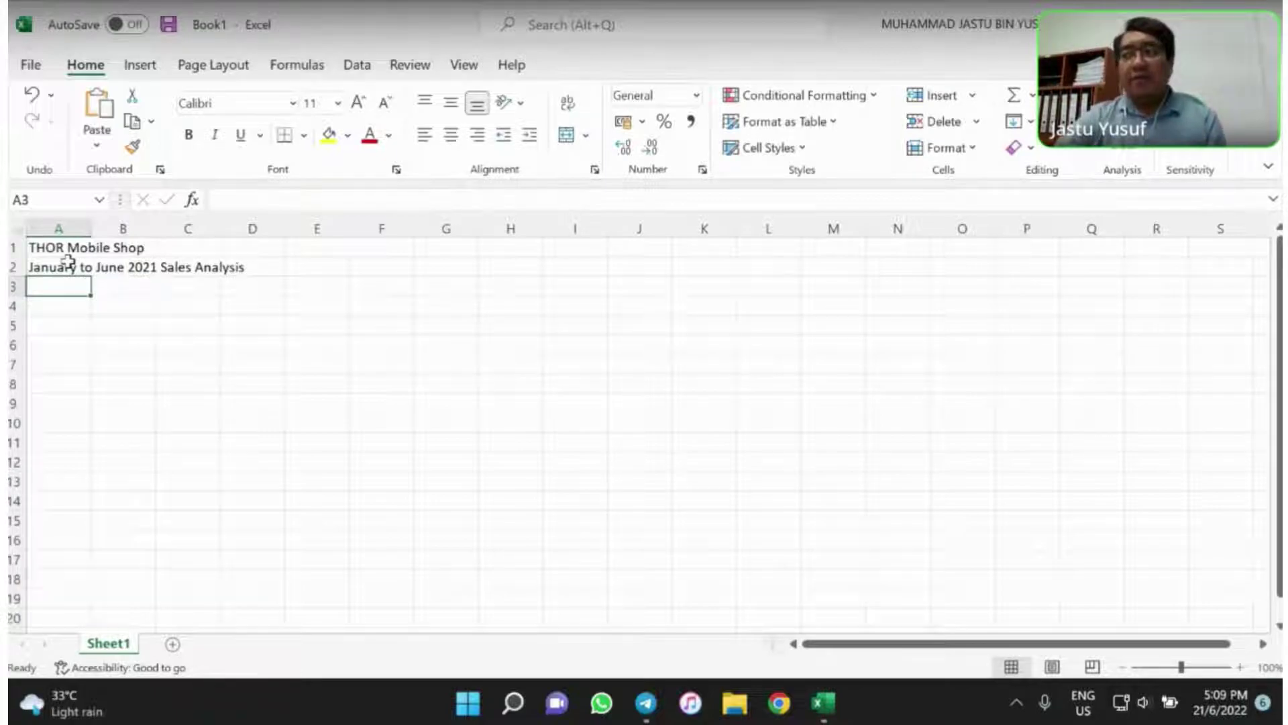
Enter the headings NO., PRODUCT, JANUARY and FEBRUARY in A4:D4
left_click(42, 302)
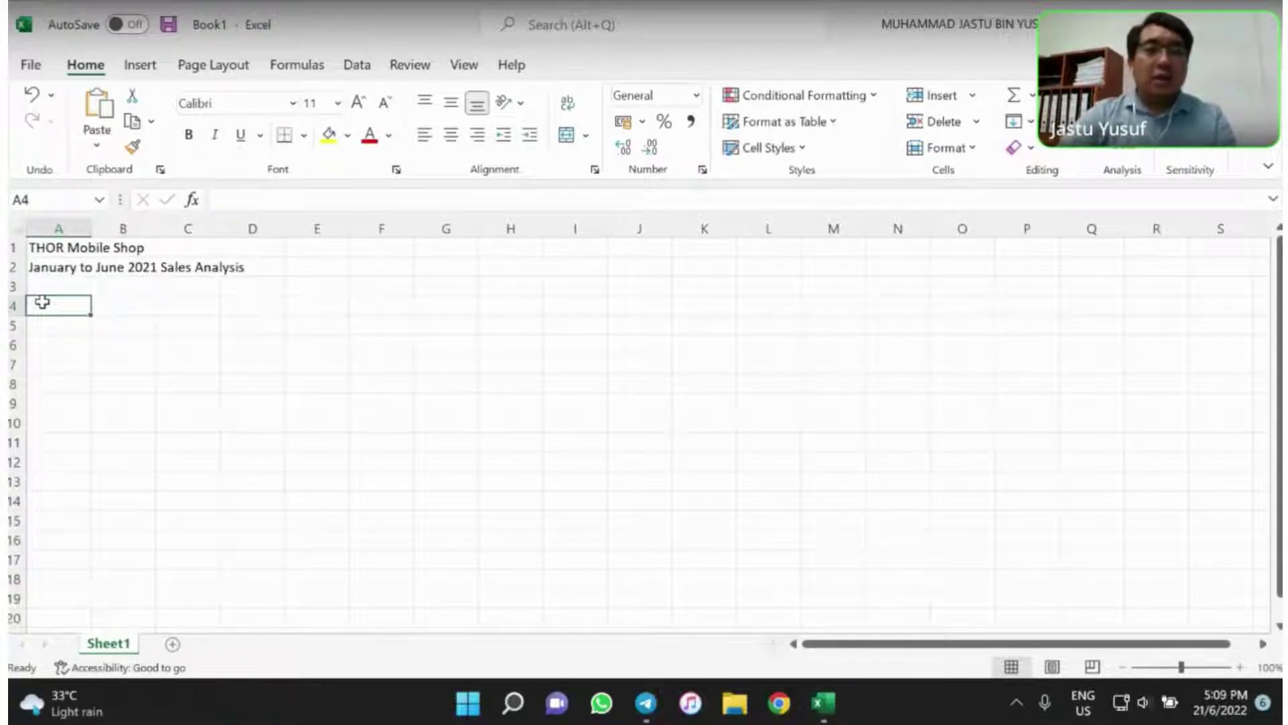
type("NO.")
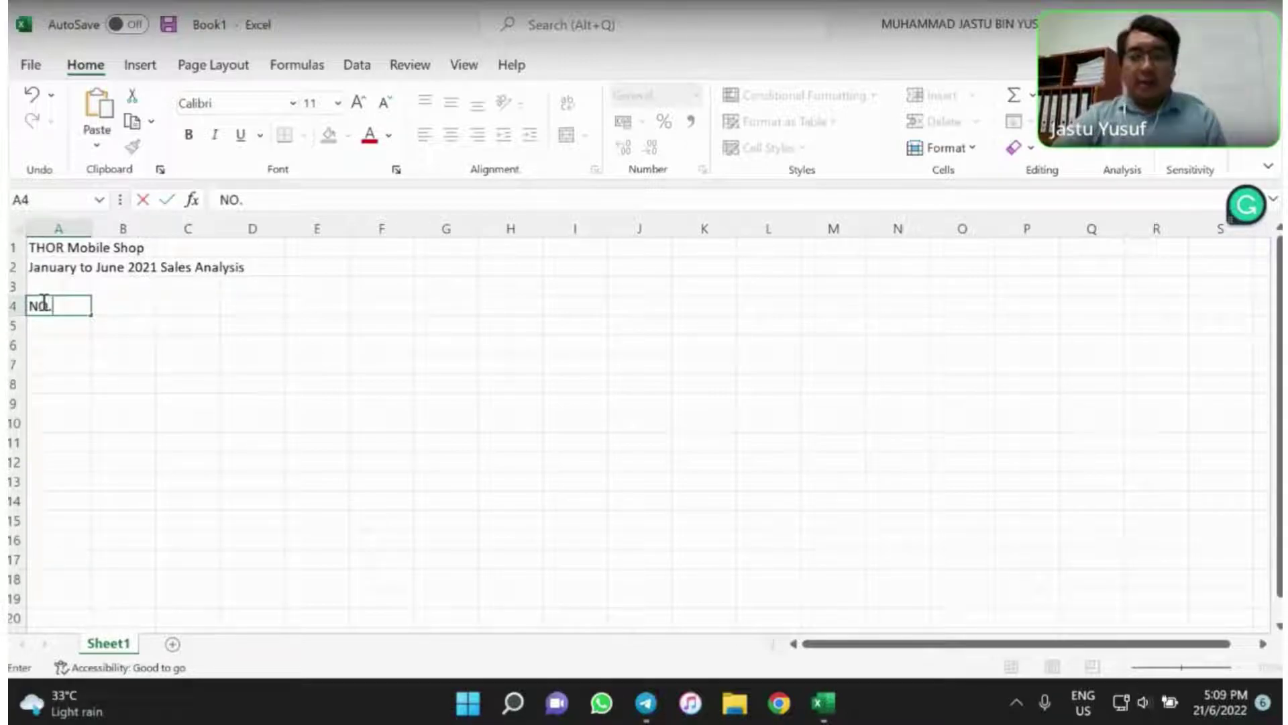
key("Return")
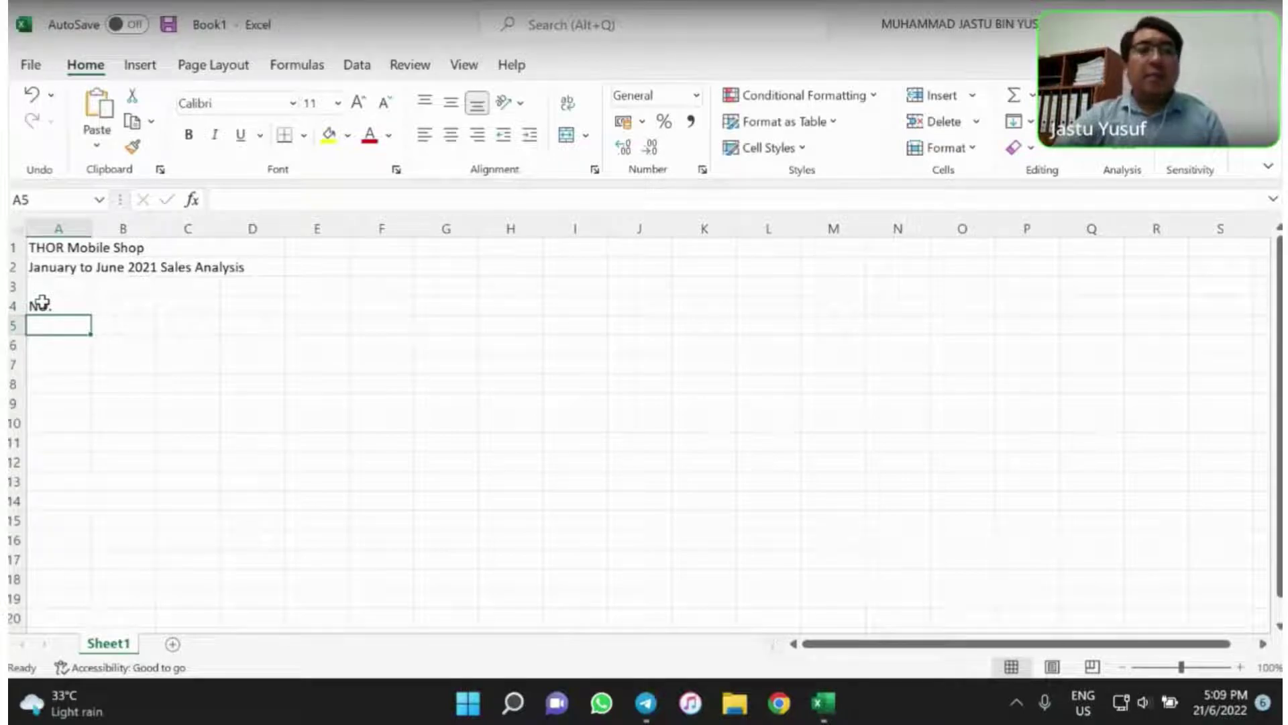
left_click(110, 307)
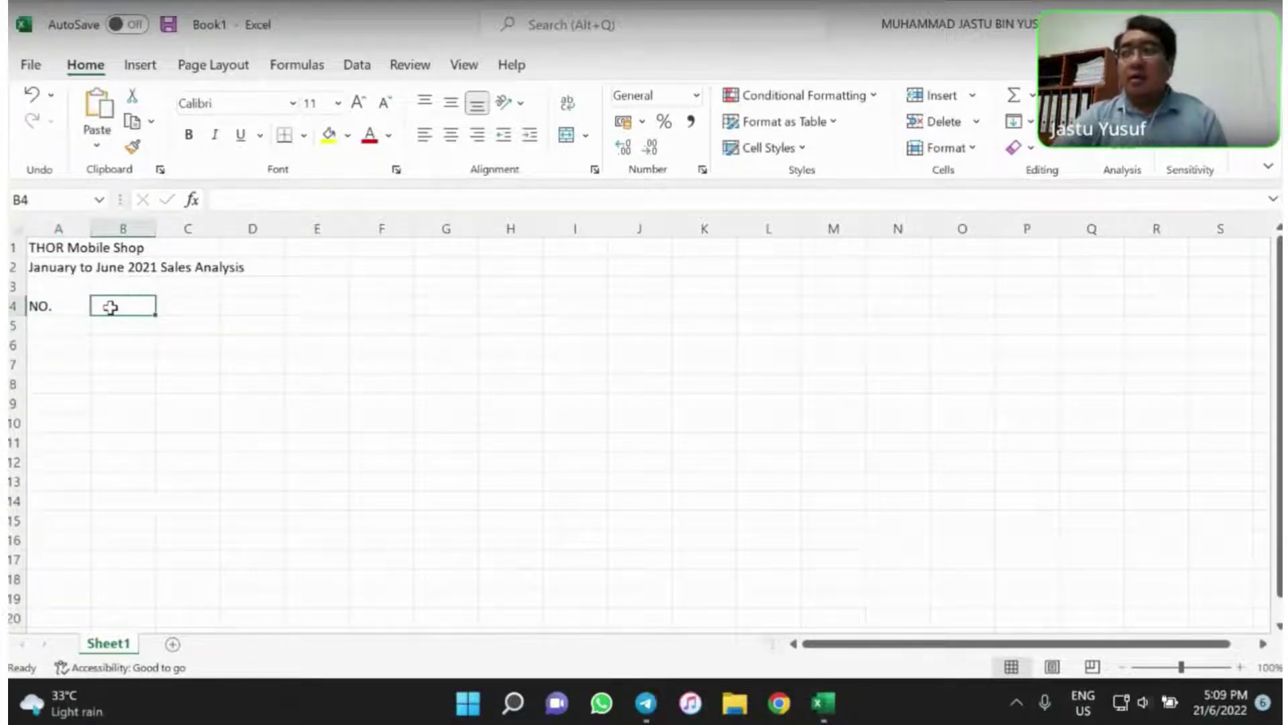
type("P")
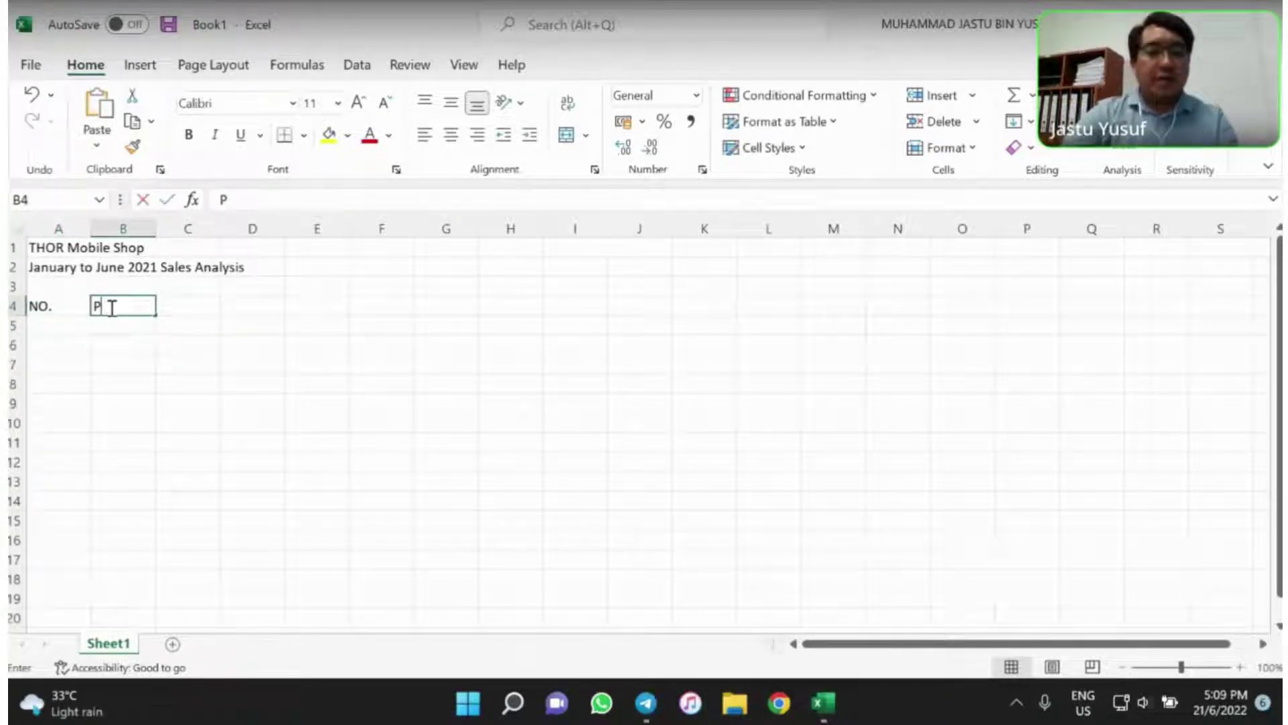
type("roduc")
key("BackSpace")
key("BackSpace")
key("BackSpace")
key("BackSpace")
key("BackSpace")
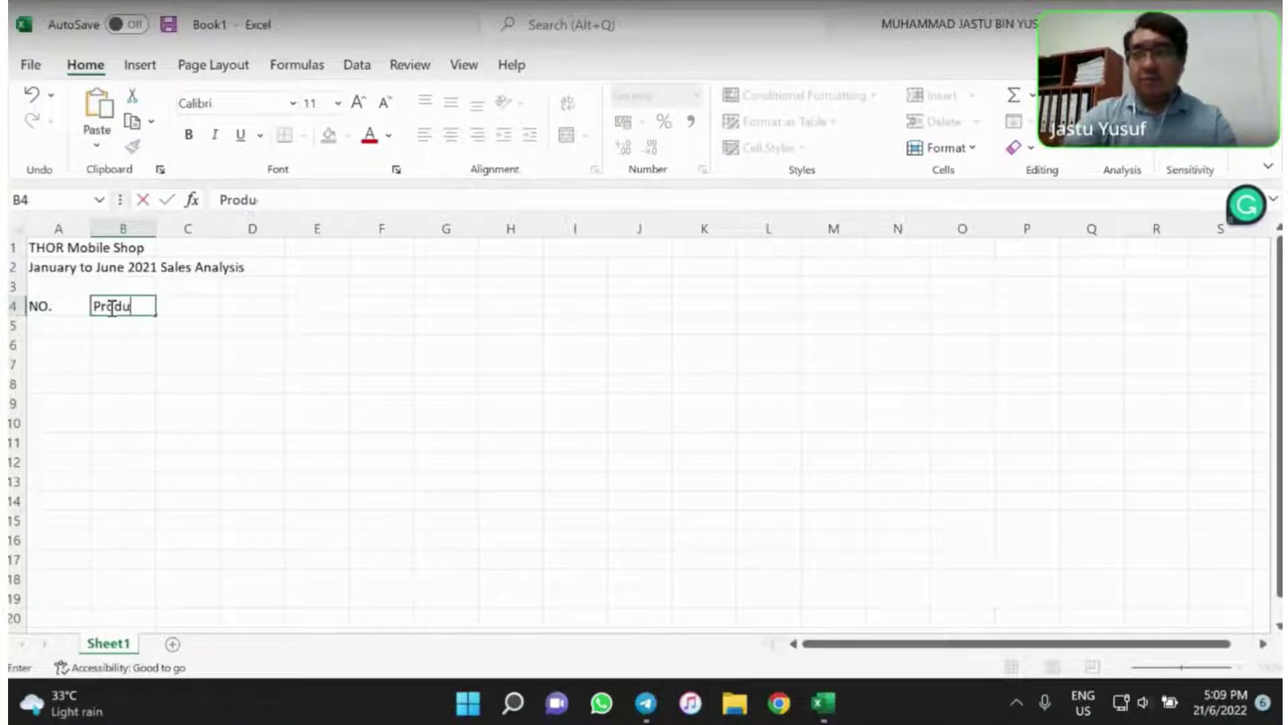
type("RODUCT")
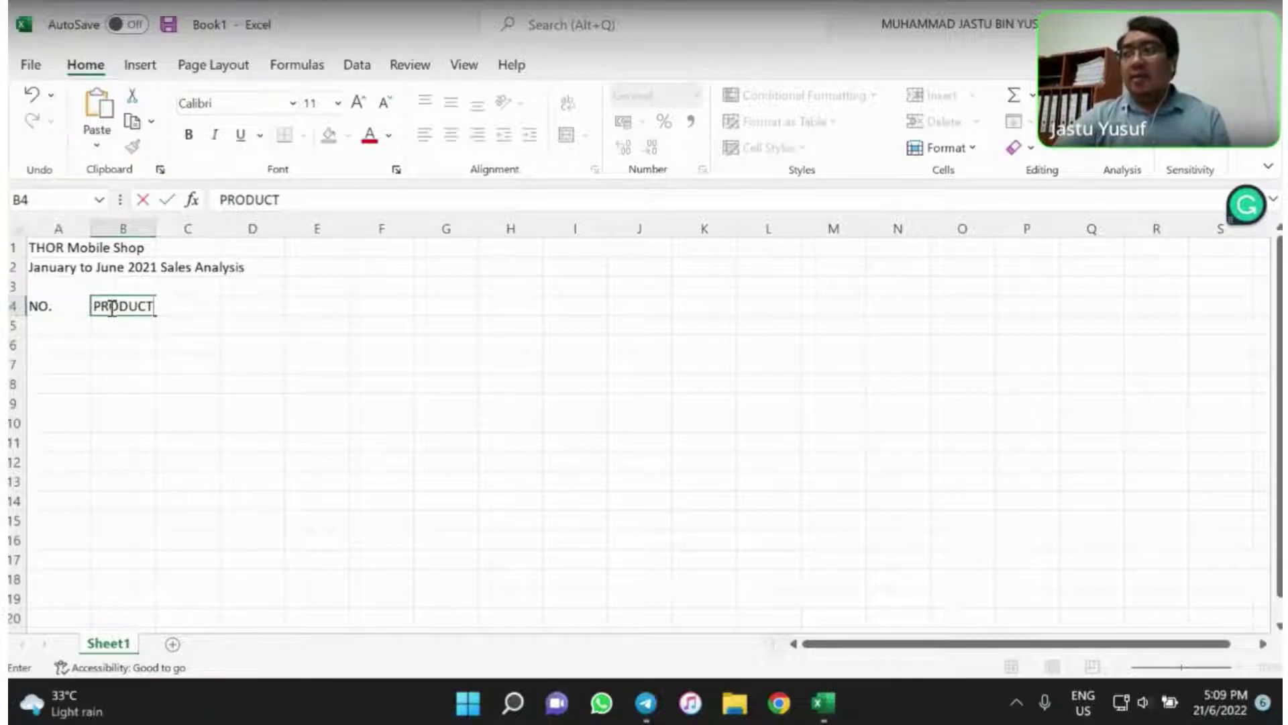
key("Tab")
type("JANUAR")
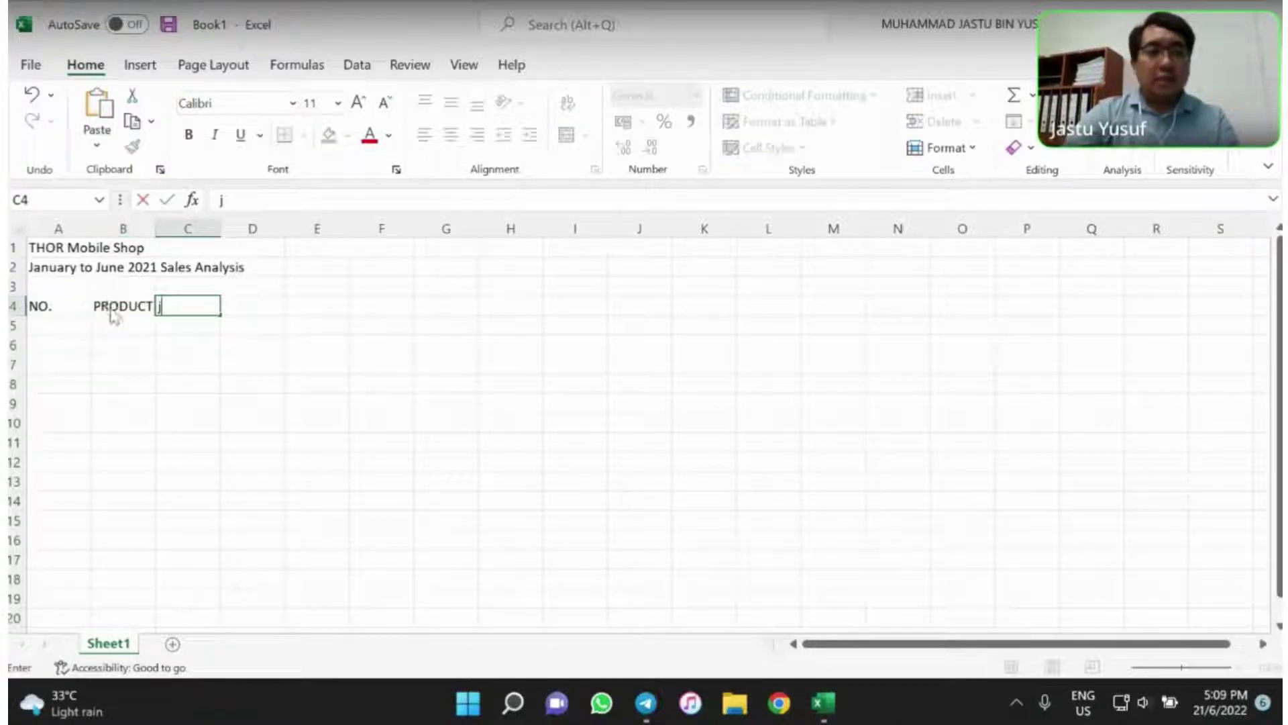
type("Y")
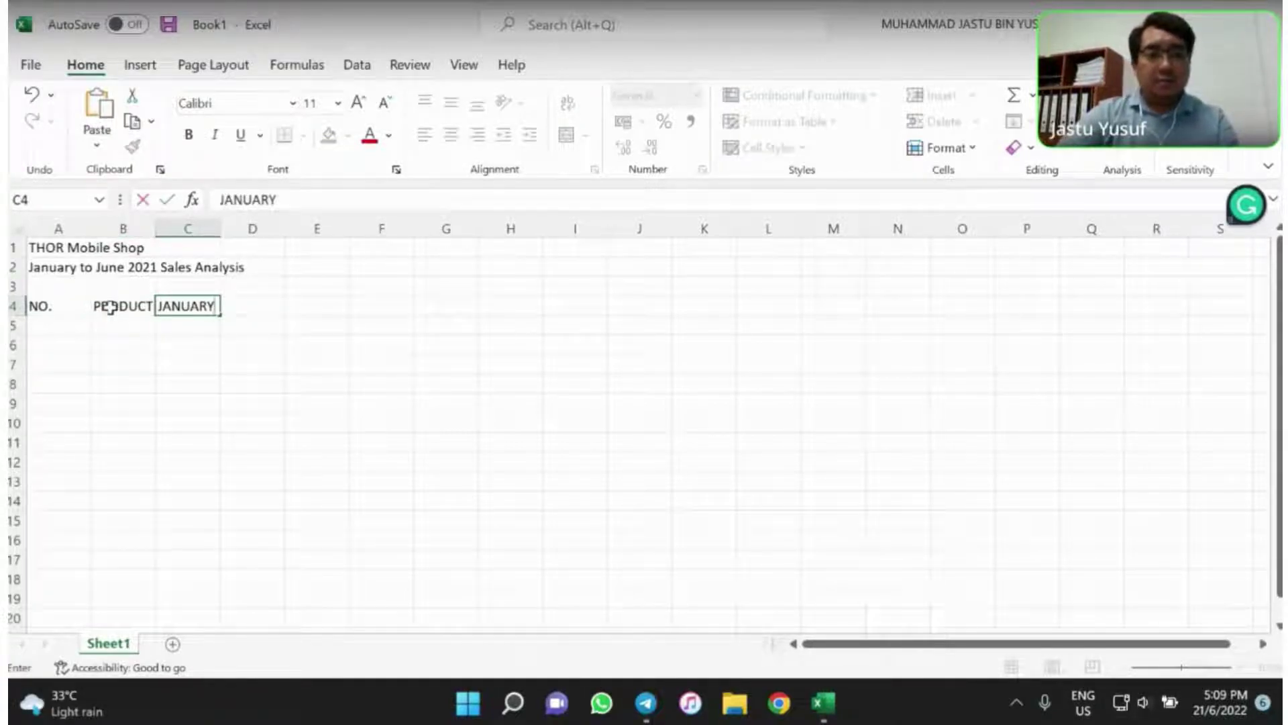
key("Tab")
type("FEBRYA")
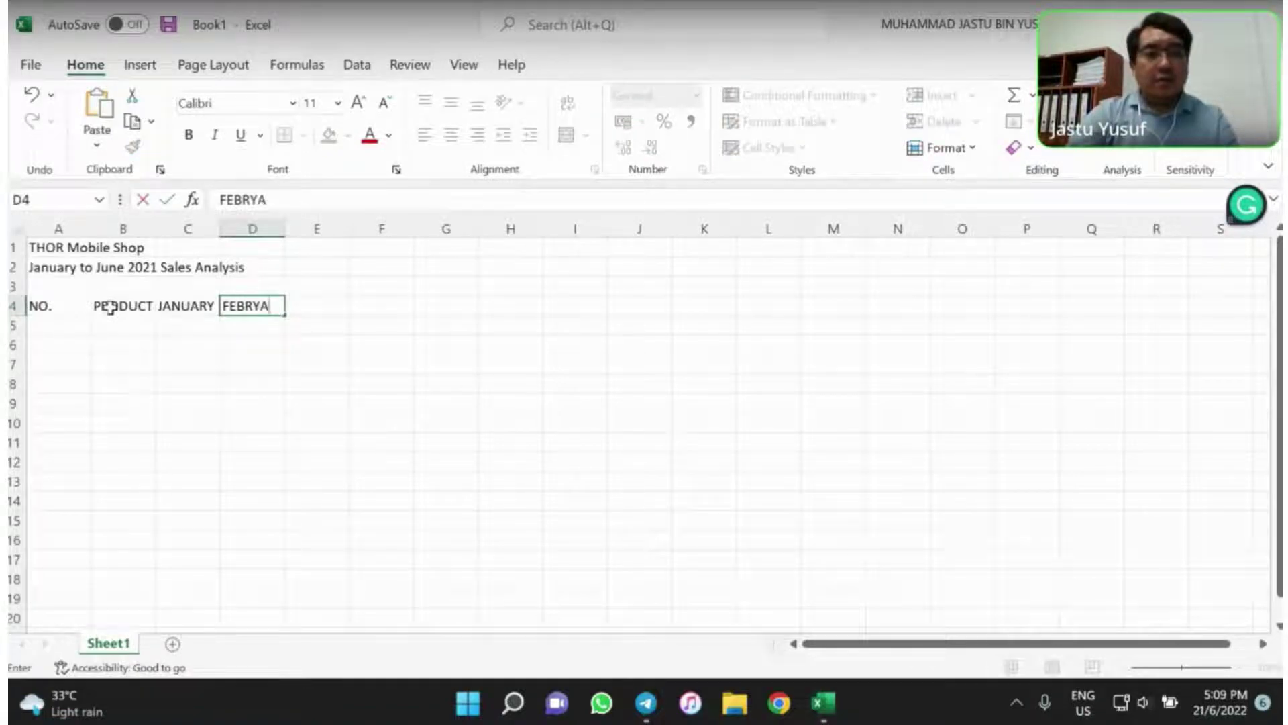
key("BackSpace")
key("BackSpace")
type("Y")
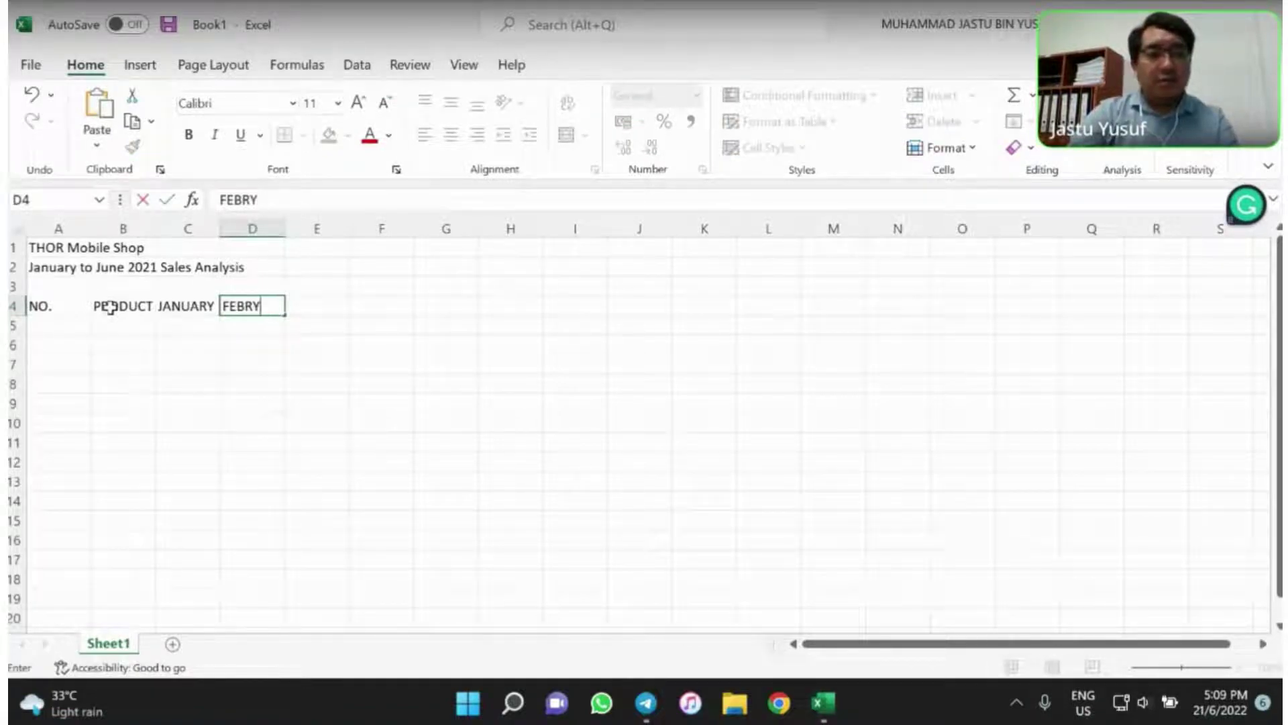
type("A")
key("BackSpace")
key("BackSpace")
type("UARY")
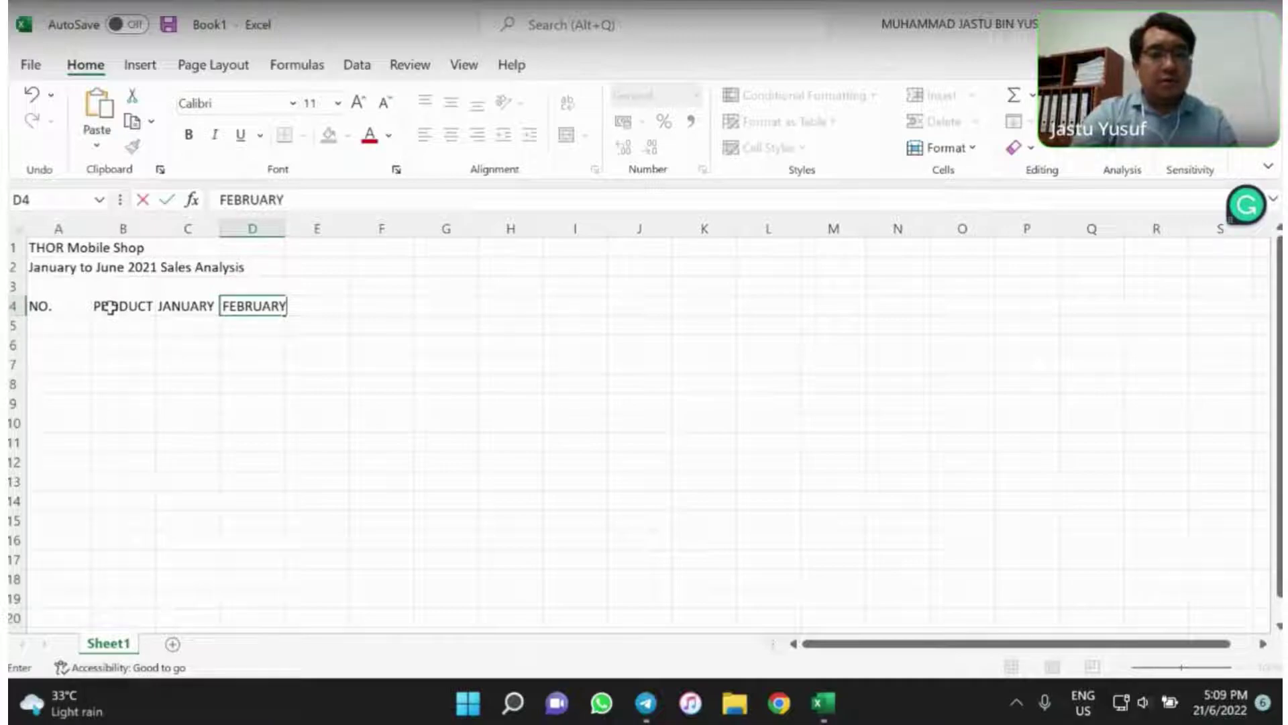
key("Tab")
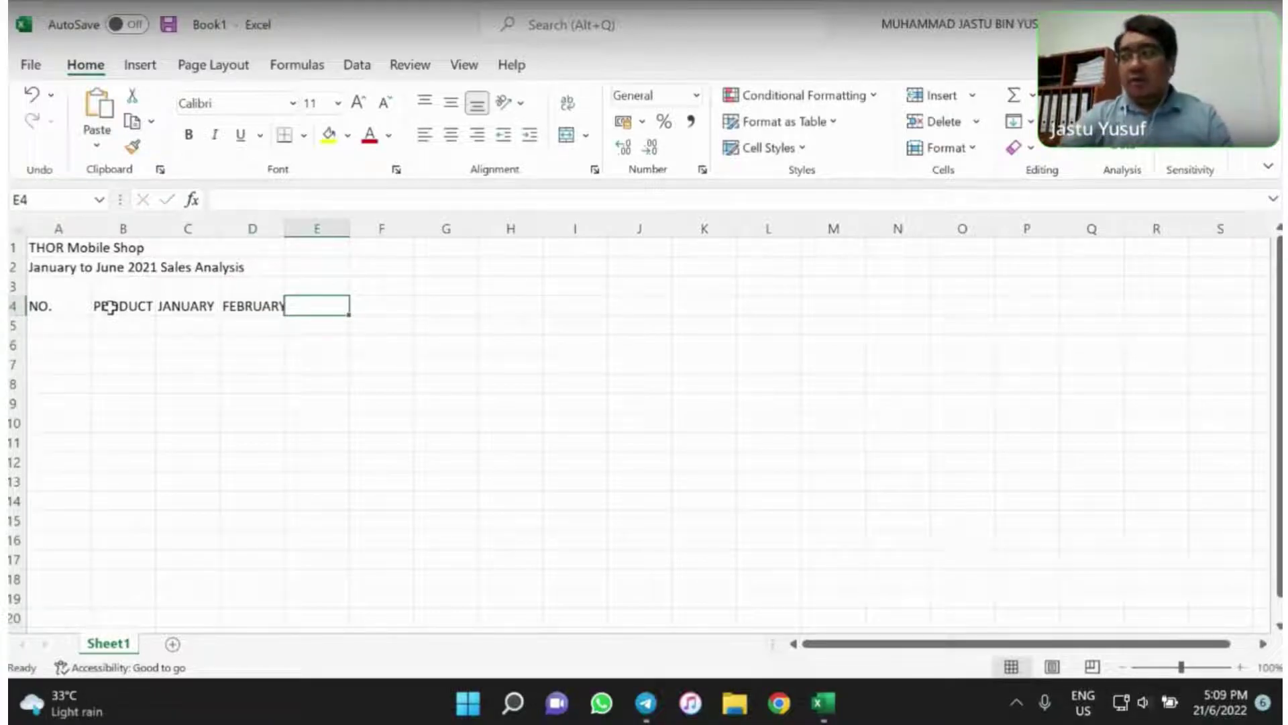
Add MARCH, APRIL, MAY, JUNE and TOTAL SALES headings in E4:I4
type("MARCH")
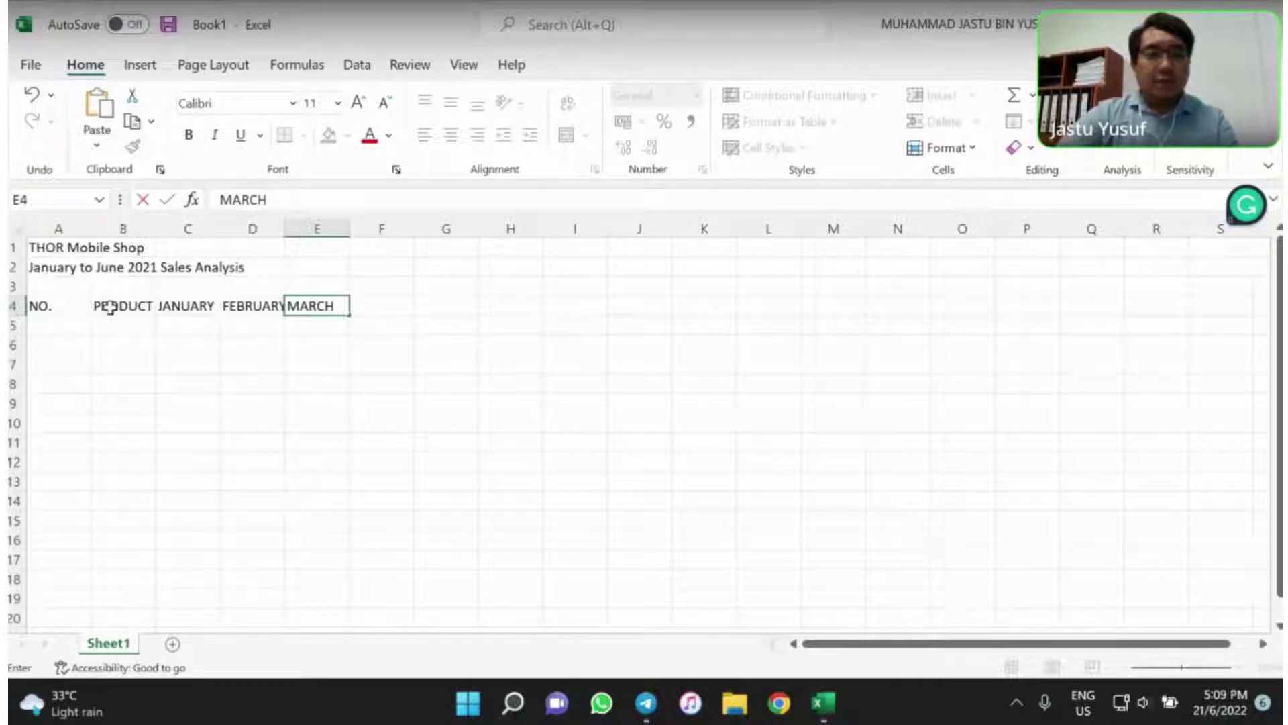
key("Tab")
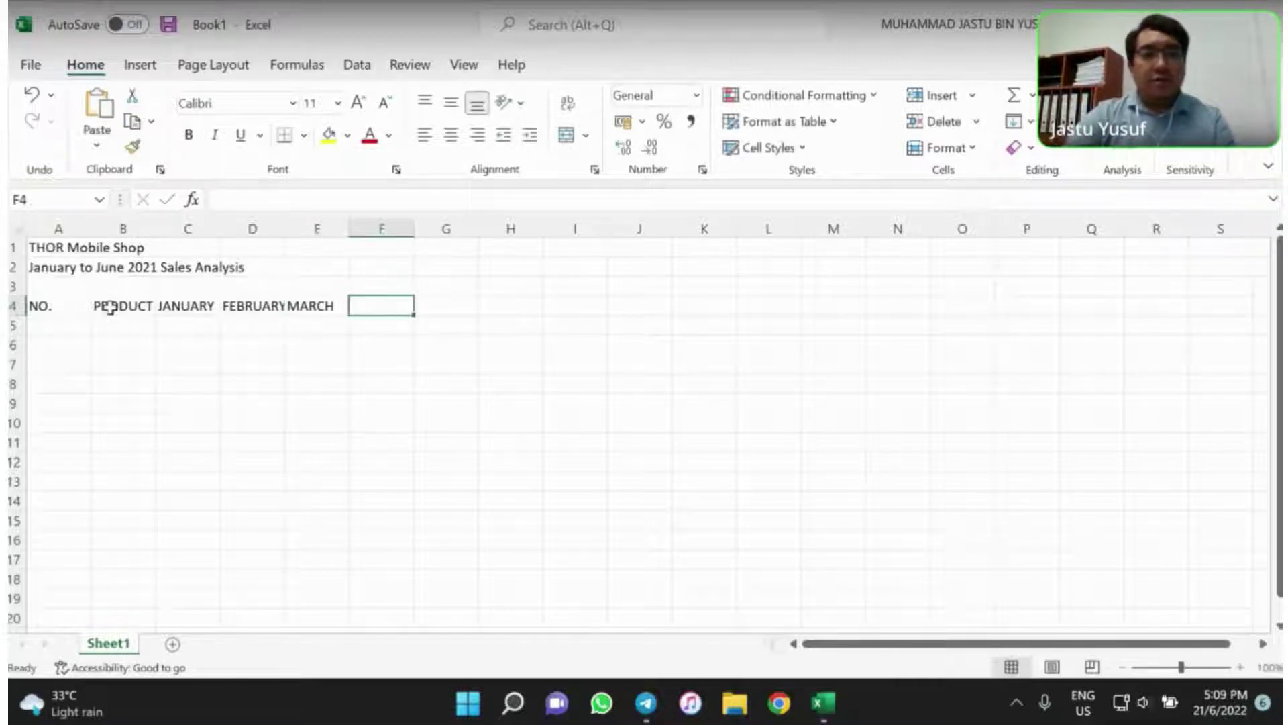
type("APRLI")
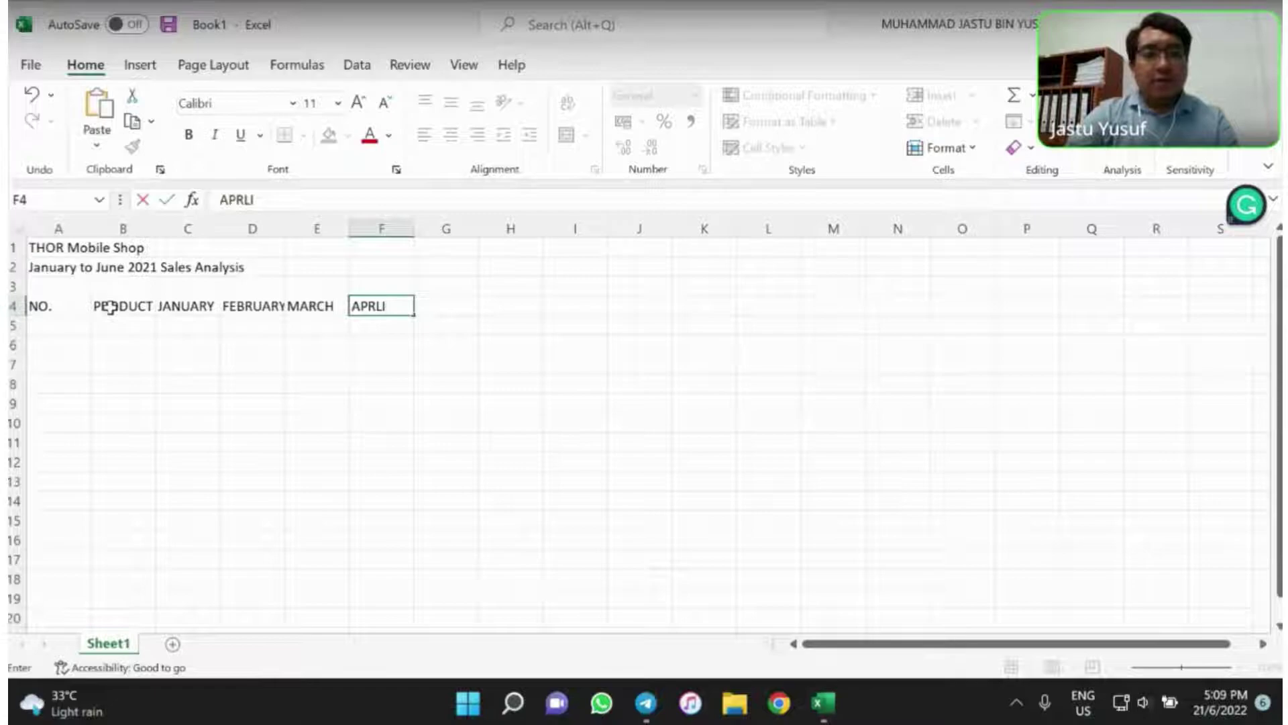
key("BackSpace")
key("BackSpace")
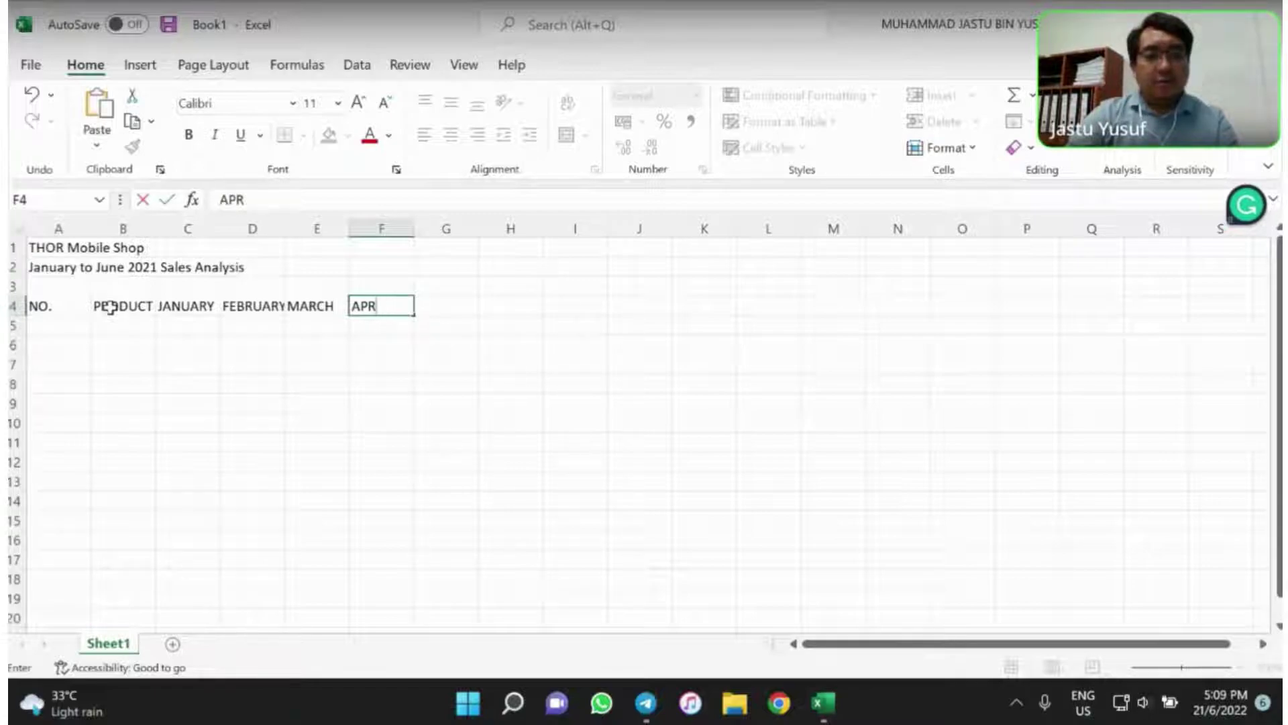
type("IL")
key("Tab")
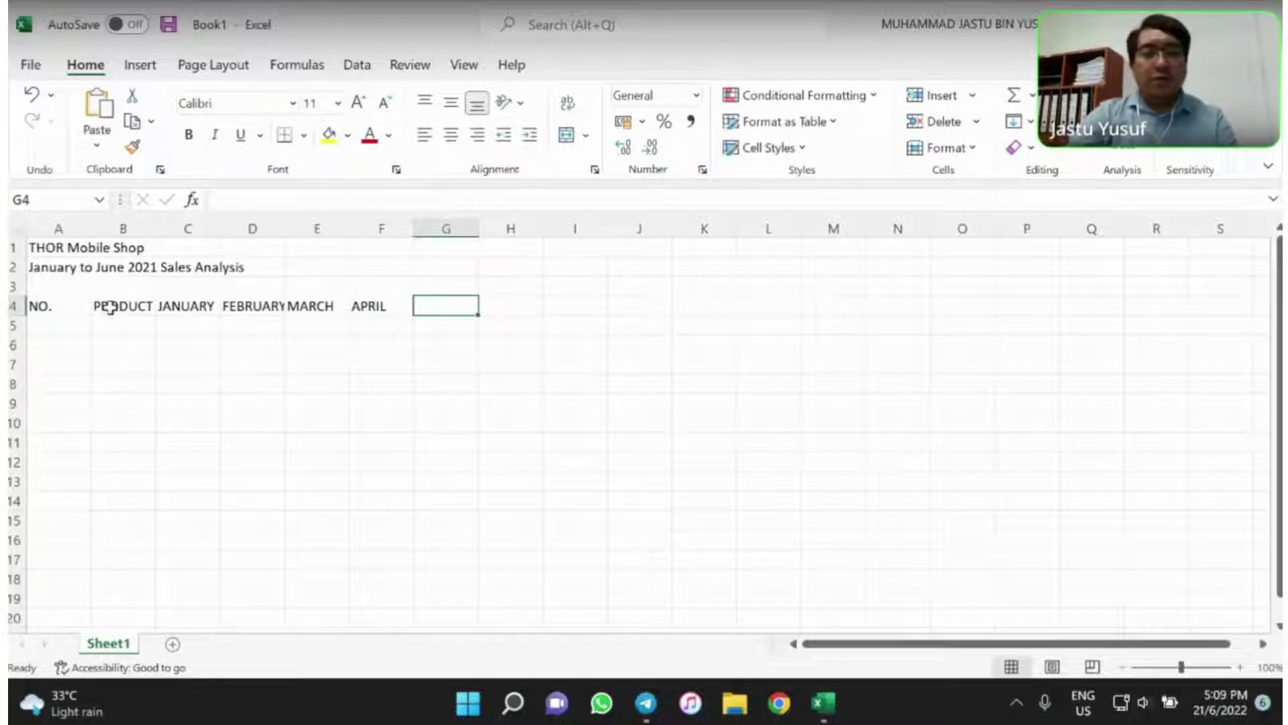
type("MAY")
key("Tab")
type("JU")
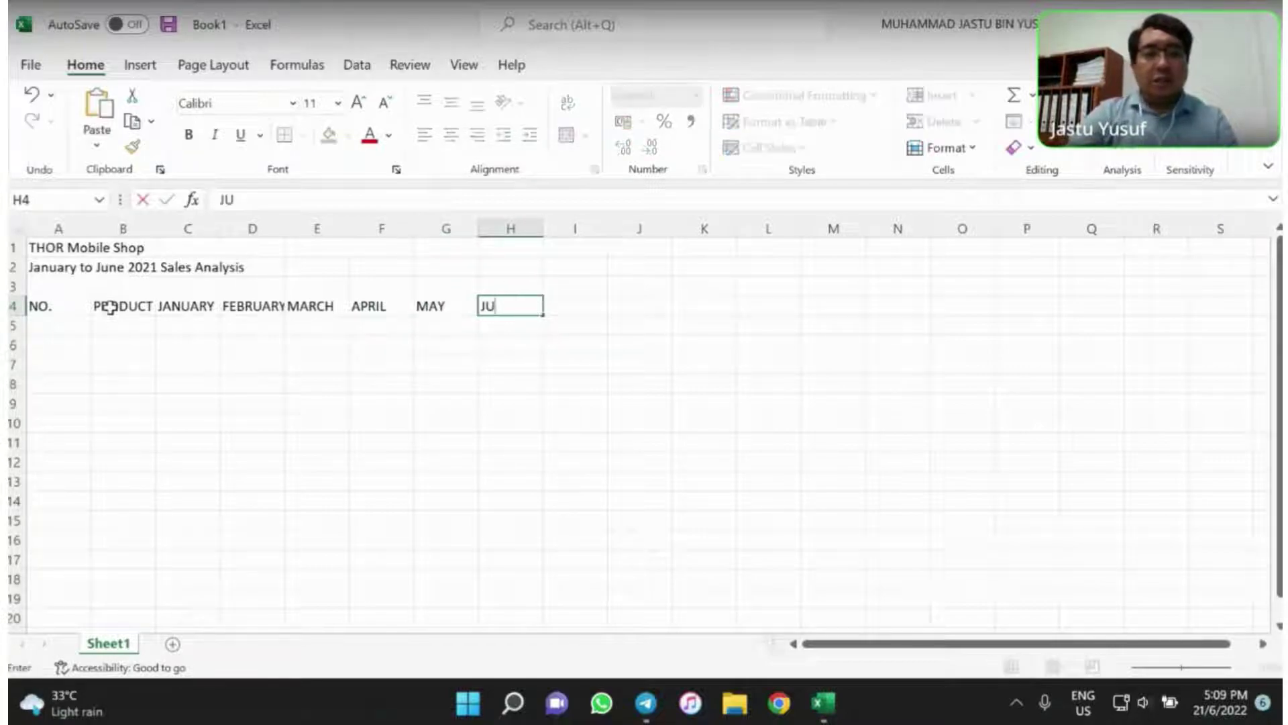
type("NE")
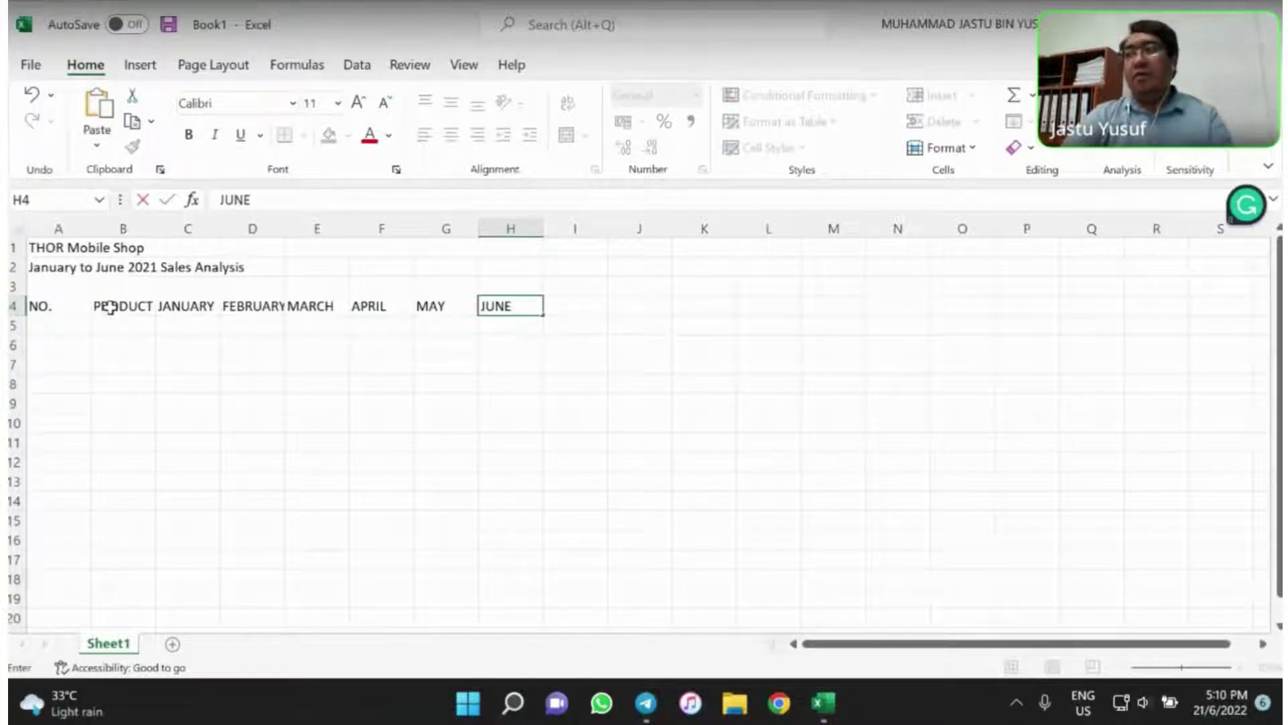
key("Tab")
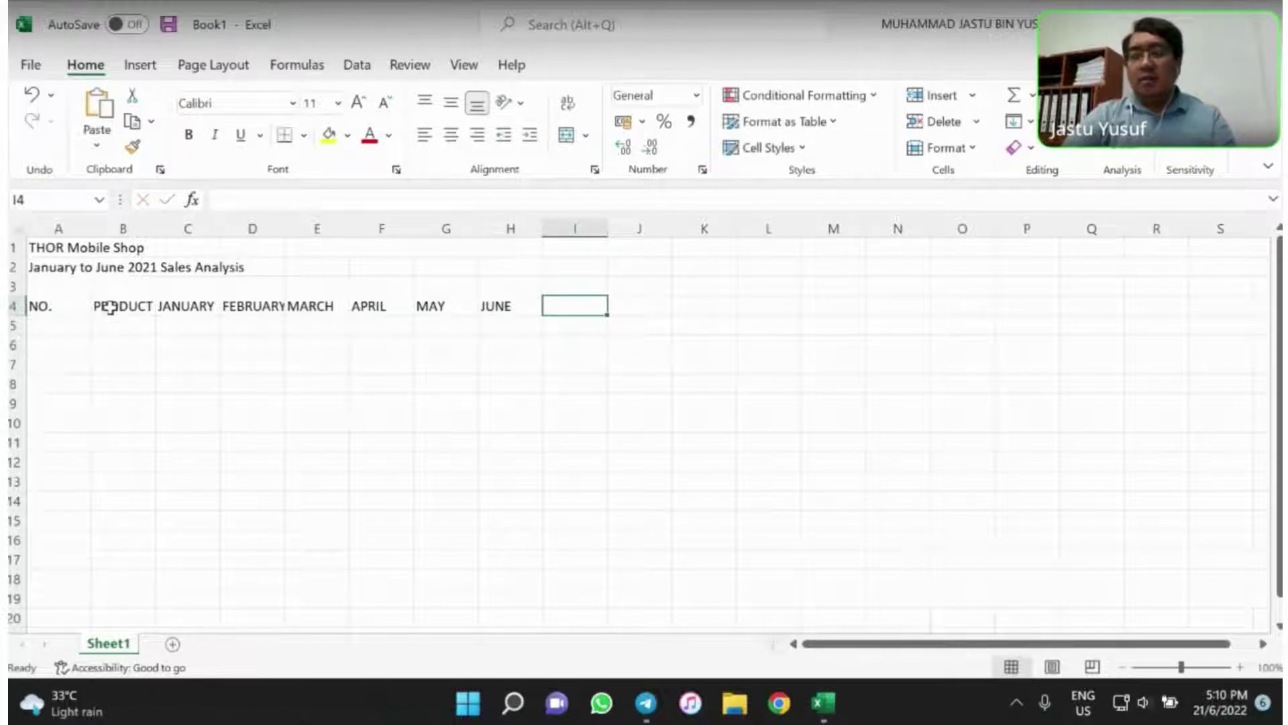
type("TOTAL")
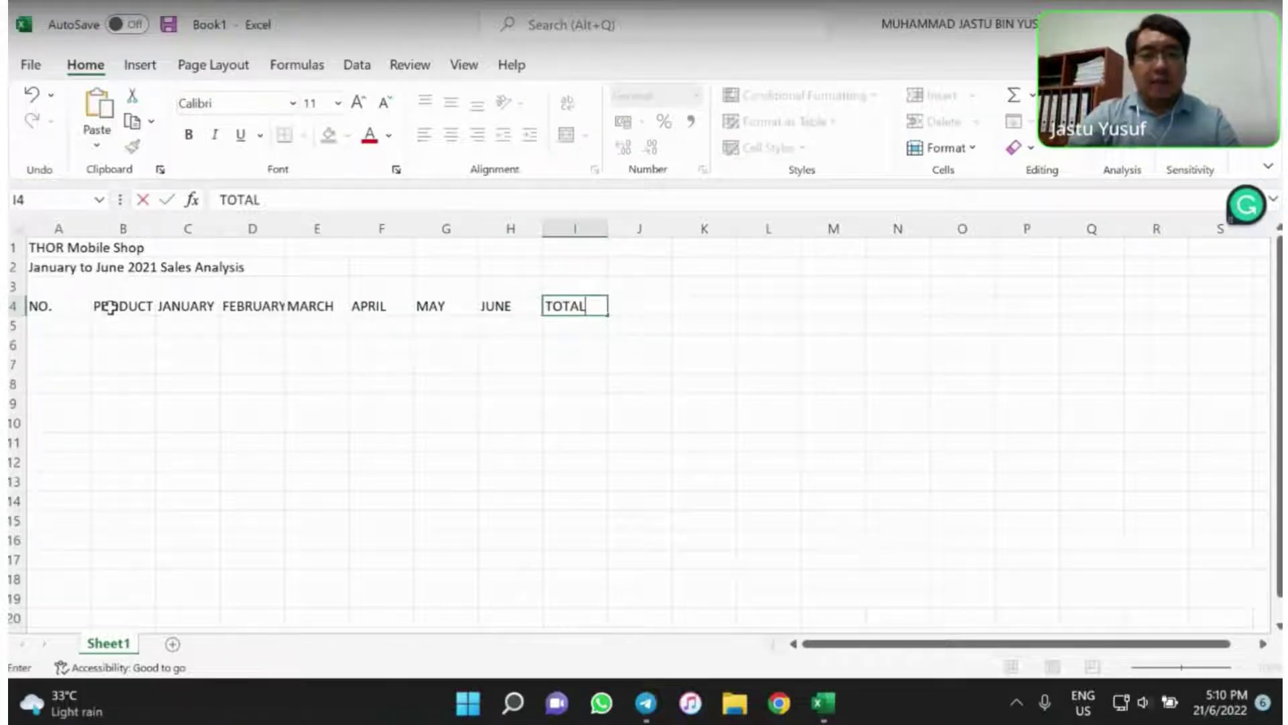
type("SALES")
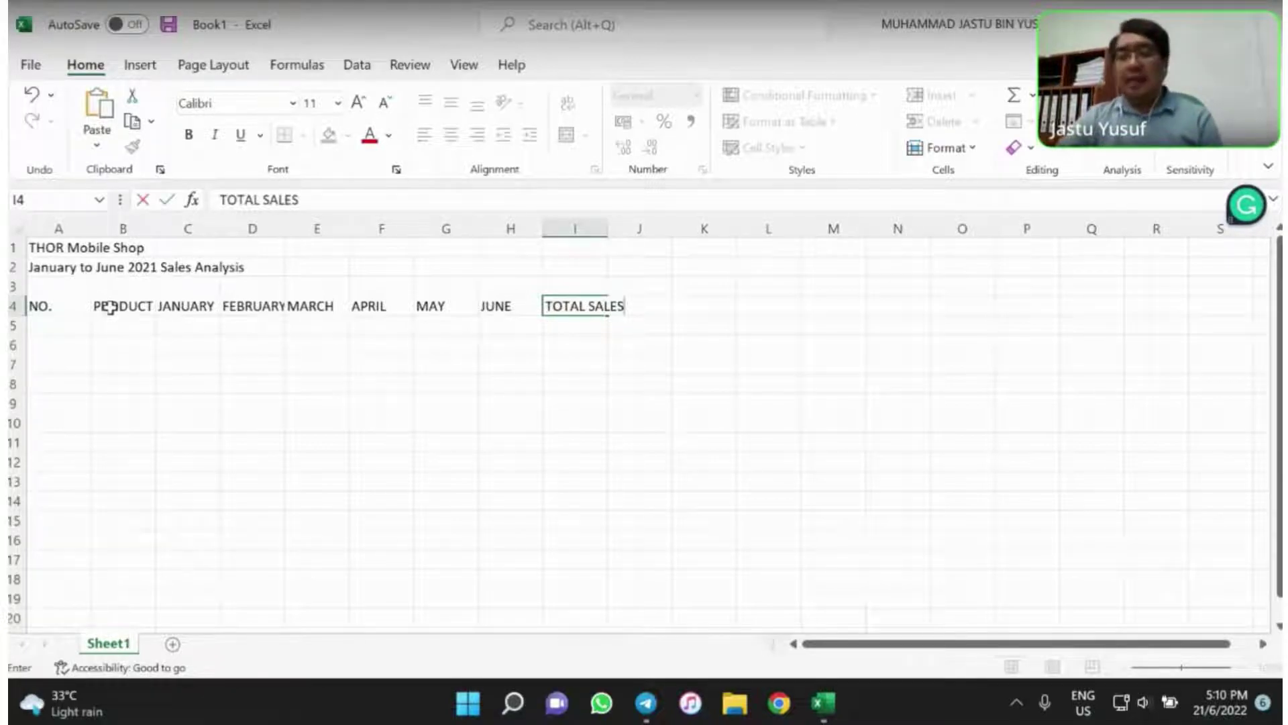
key("Return")
Enter 1 in A5 as the first serial number
key("Left")
key("Left")
key("Left")
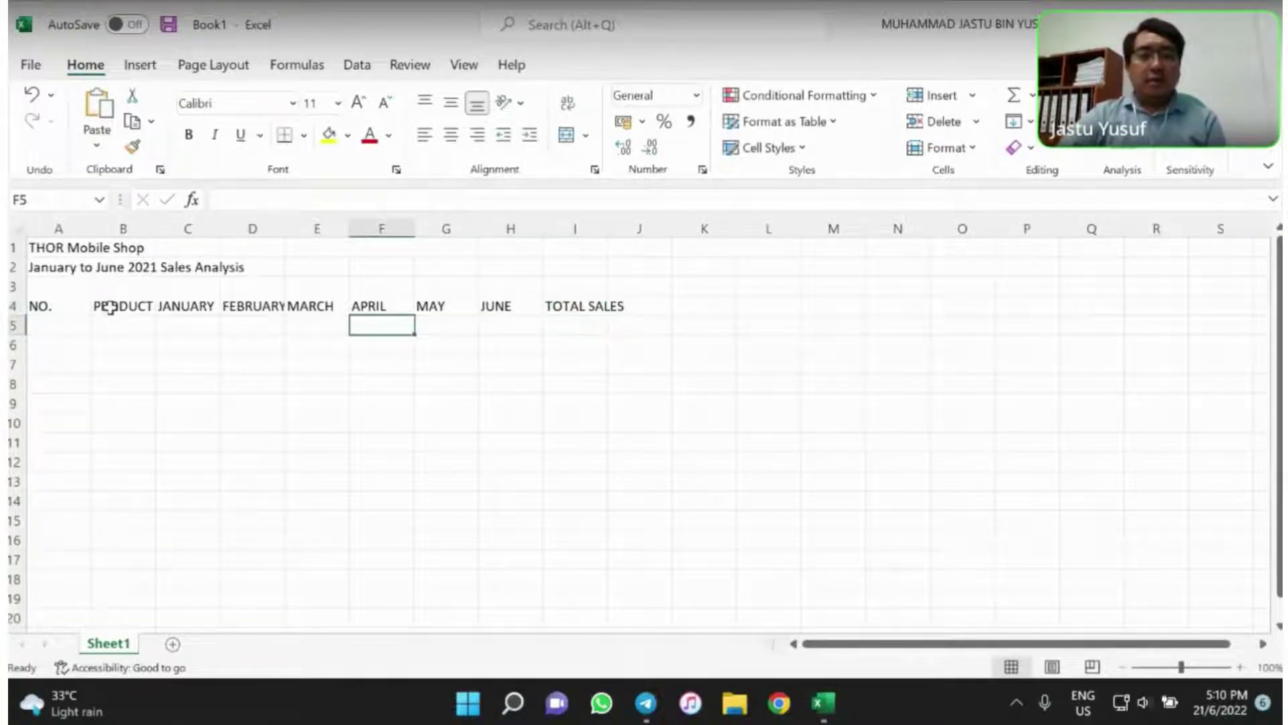
key("Left")
key("Left")
key("Left")
key("Left")
key("Left")
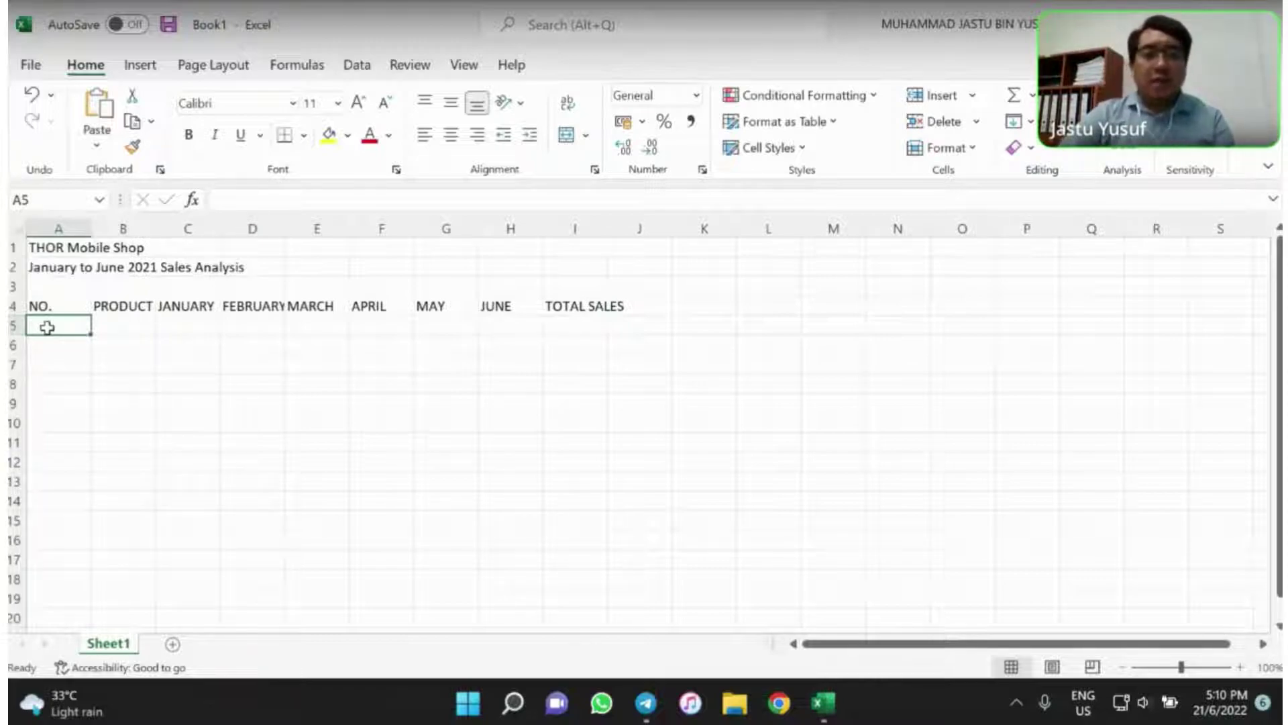
type("1")
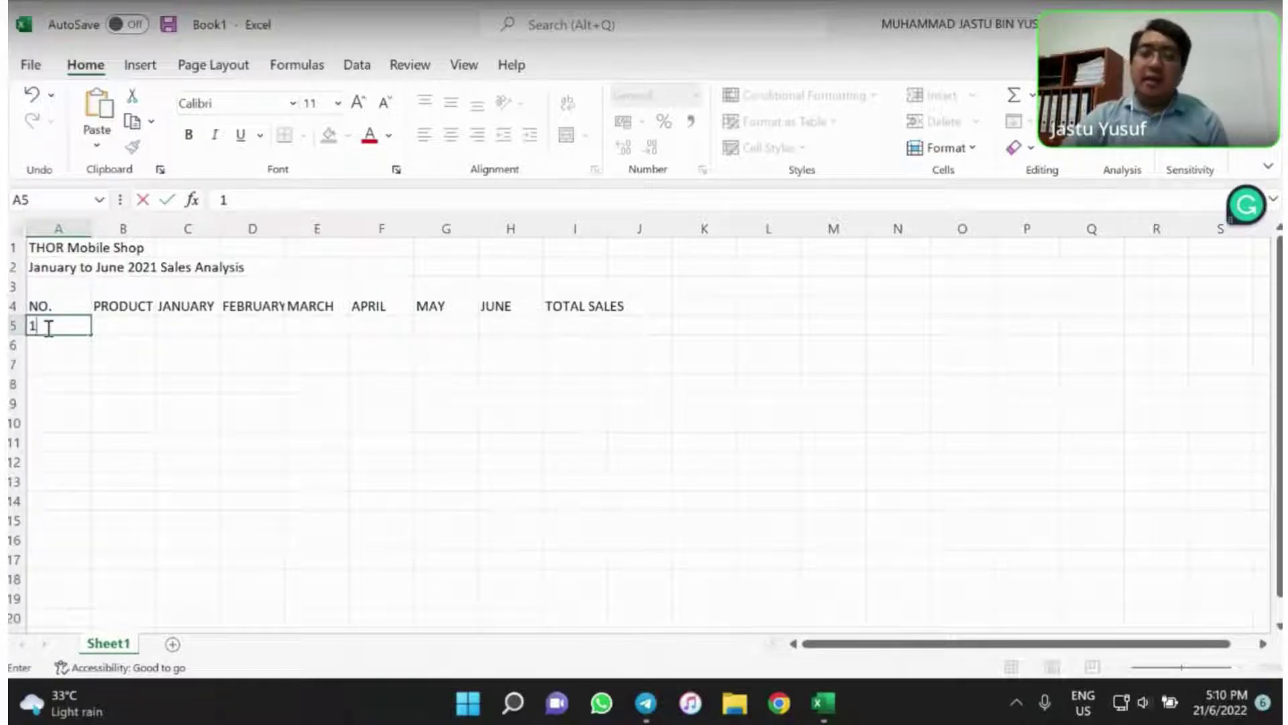
key("Return")
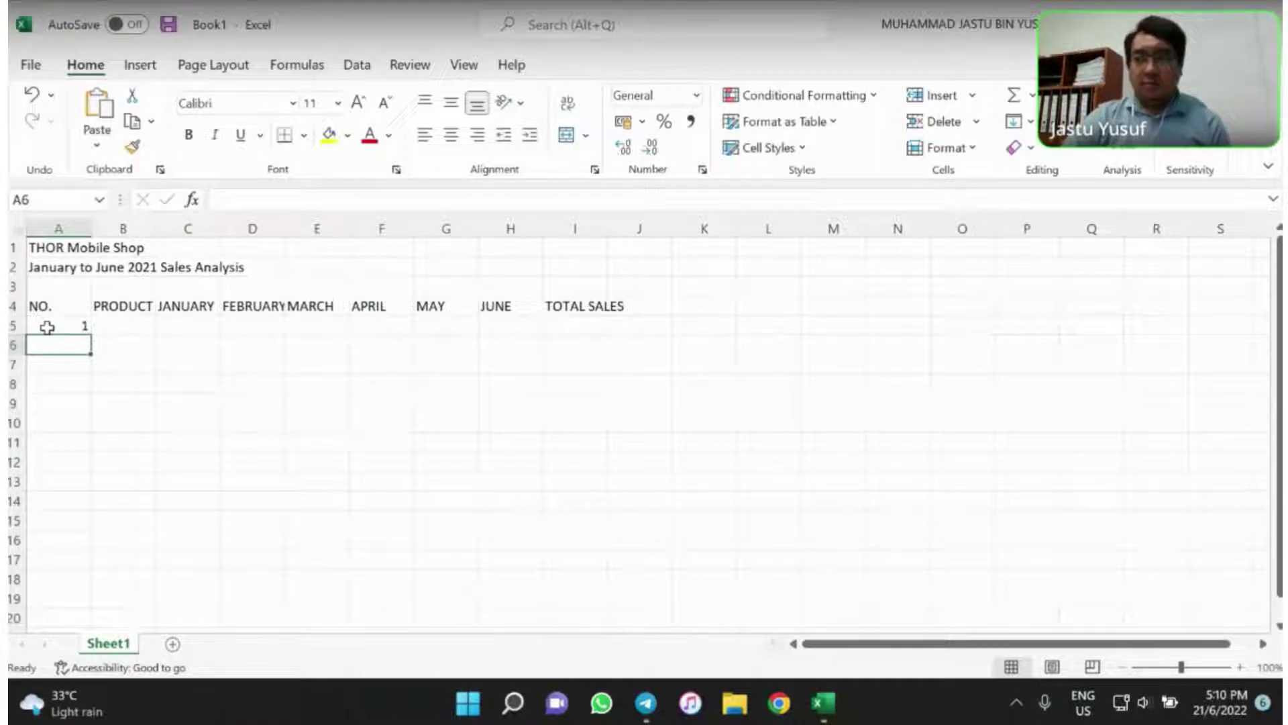
left_click(47, 327)
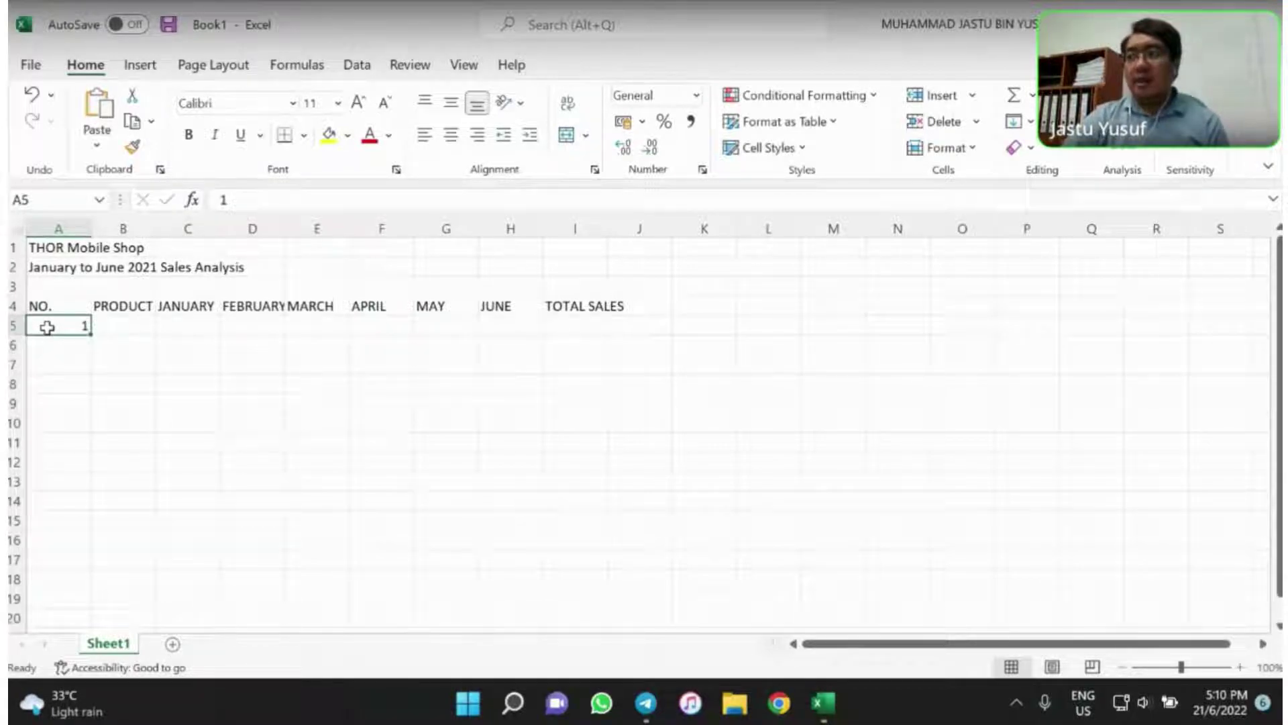
key("Down")
left_click(47, 327)
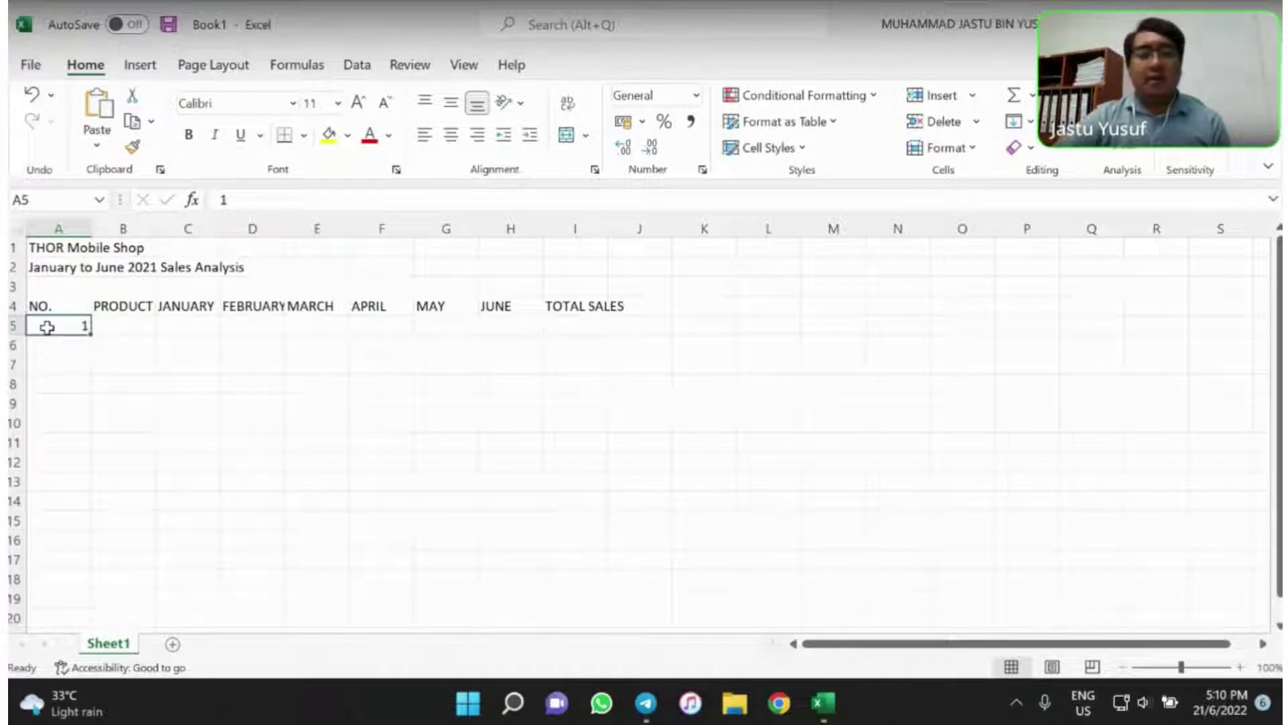
key("Down")
Number the remaining rows 2 to 7 in A6:A11
type("2")
key("Return")
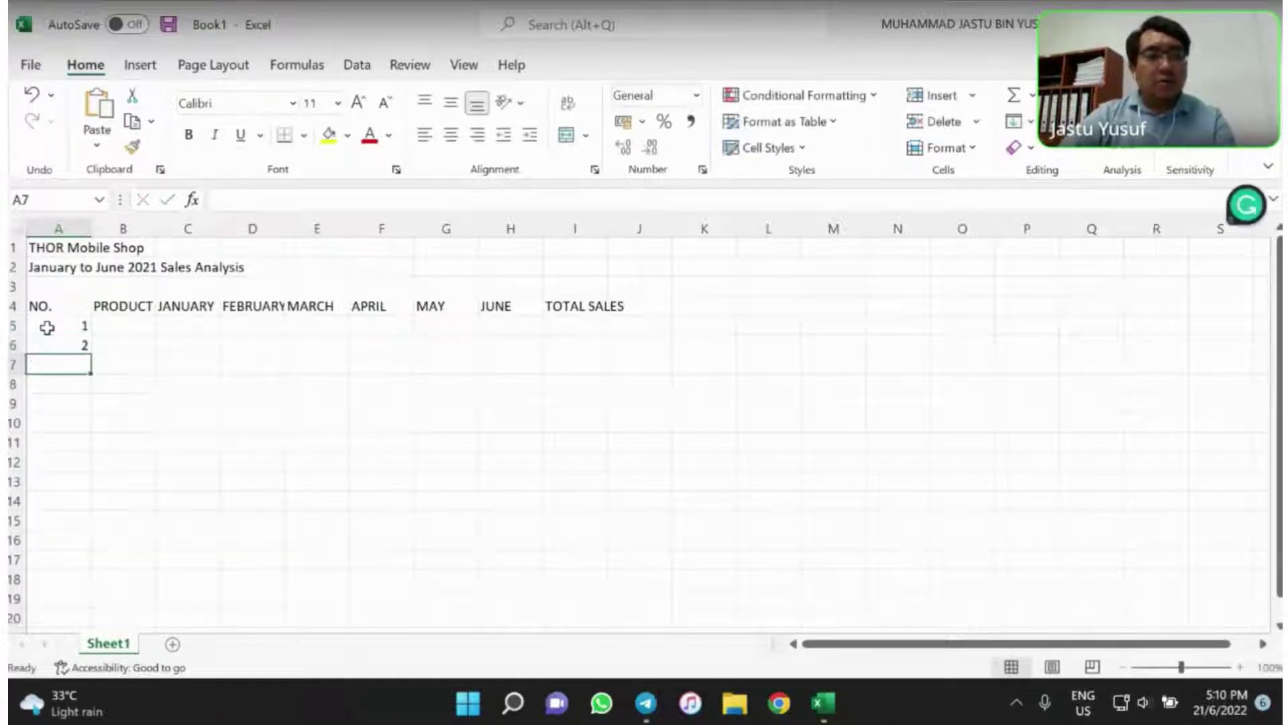
type("3")
key("Return")
type("4")
key("Return")
type("5")
key("Return")
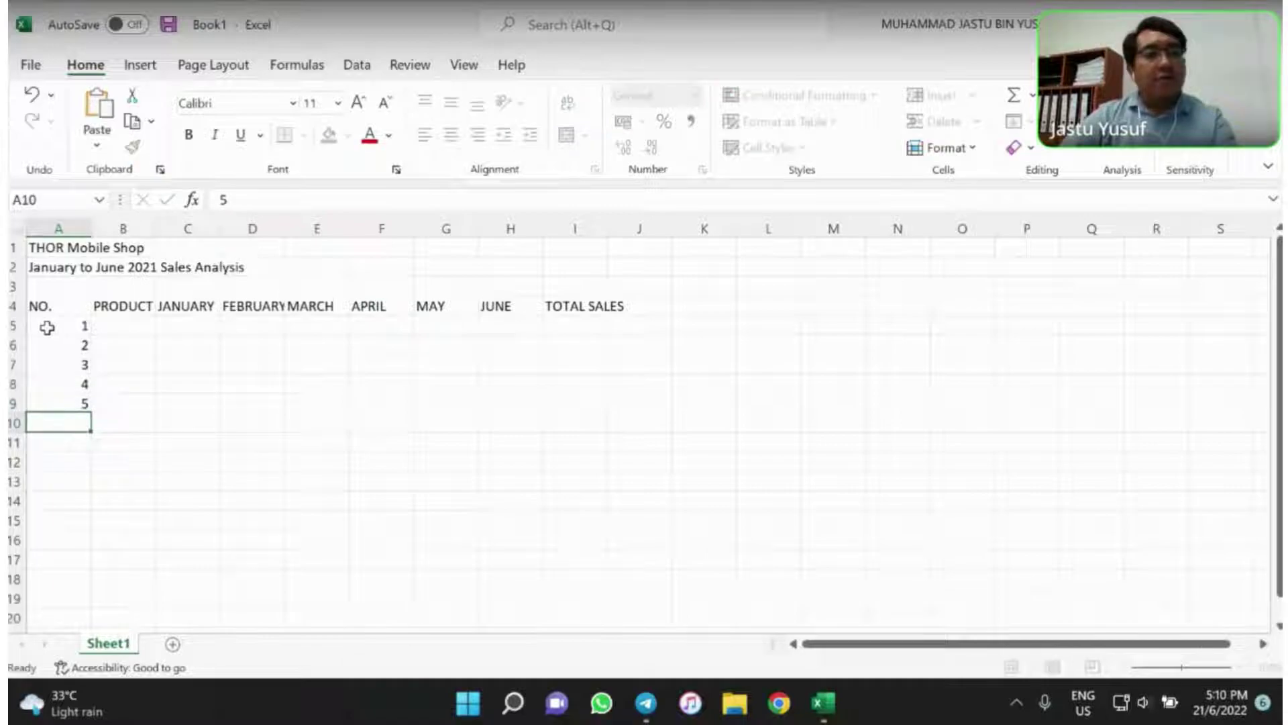
type("6")
key("Return")
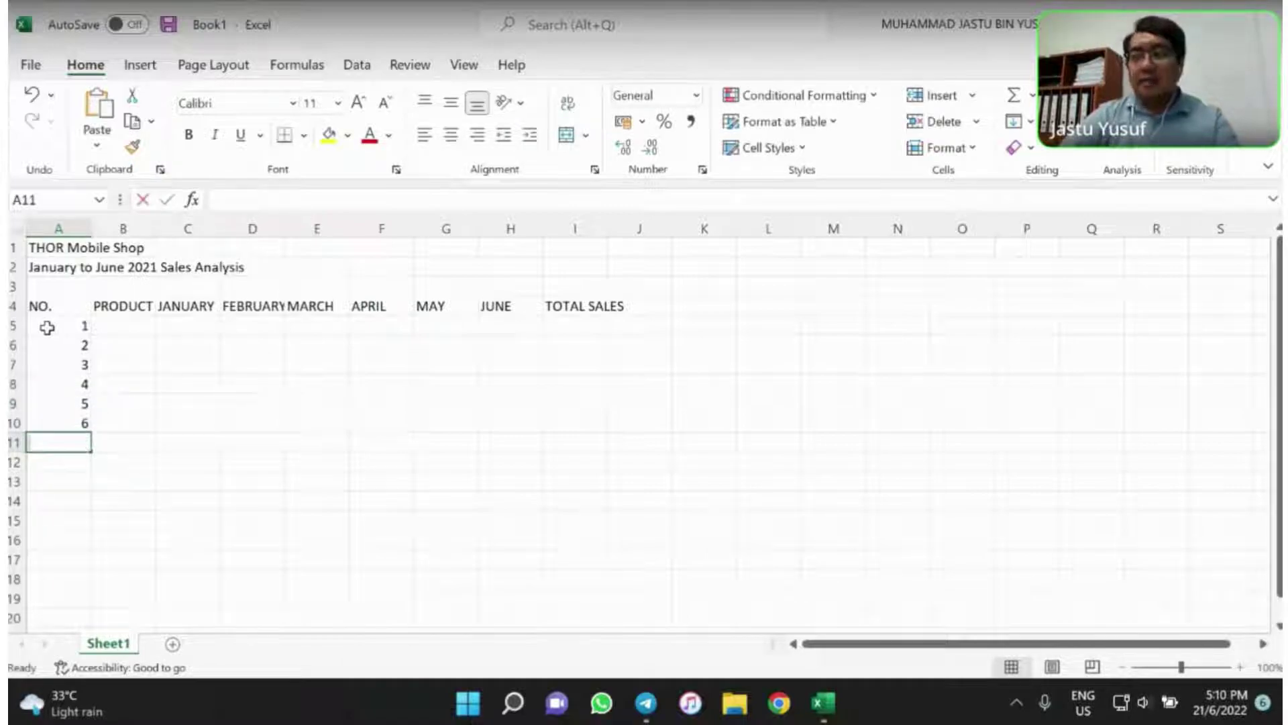
type("7")
key("Return")
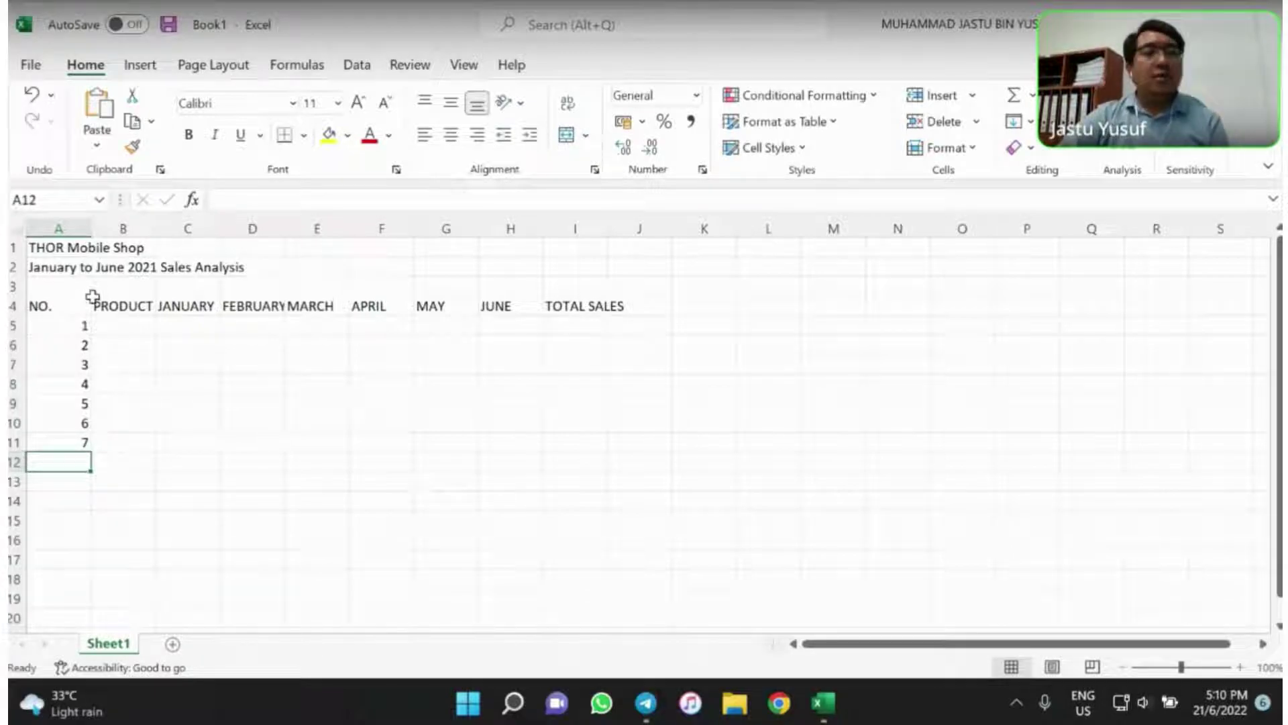
Enter iPhone 12 and iPhone 13 as the first two products in B5:B6
left_click(134, 324)
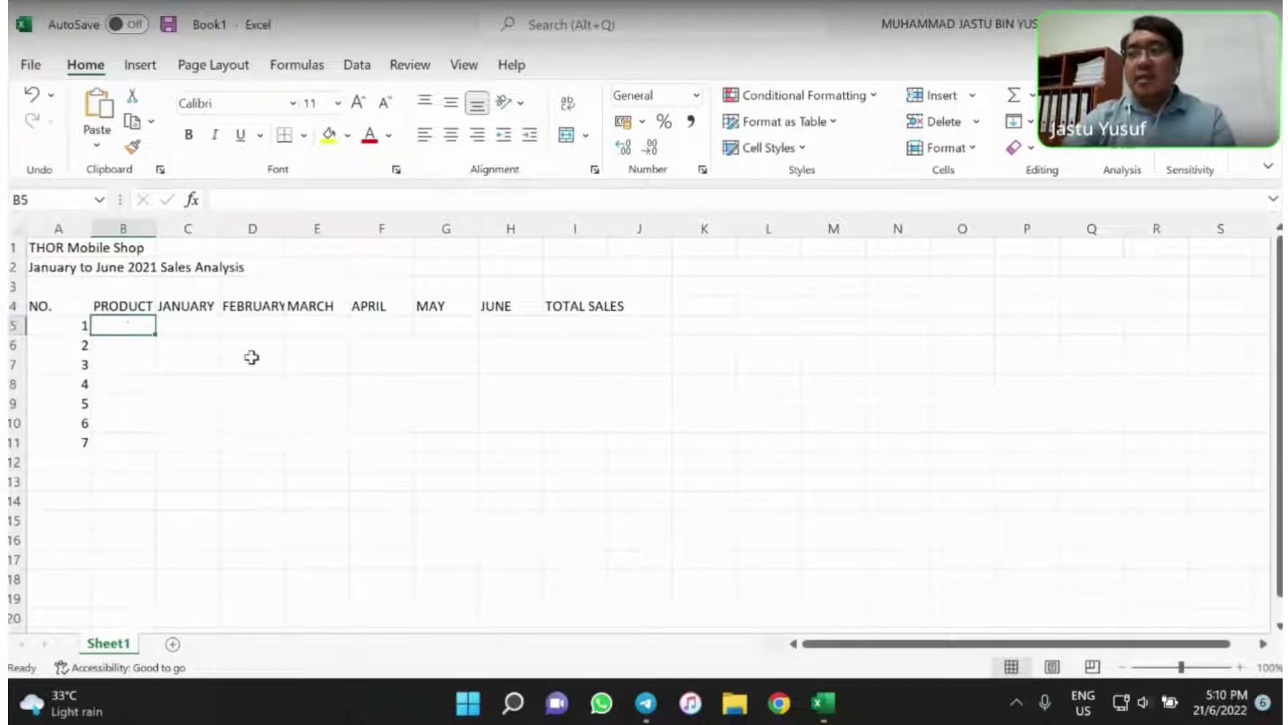
type("I")
key("BackSpace")
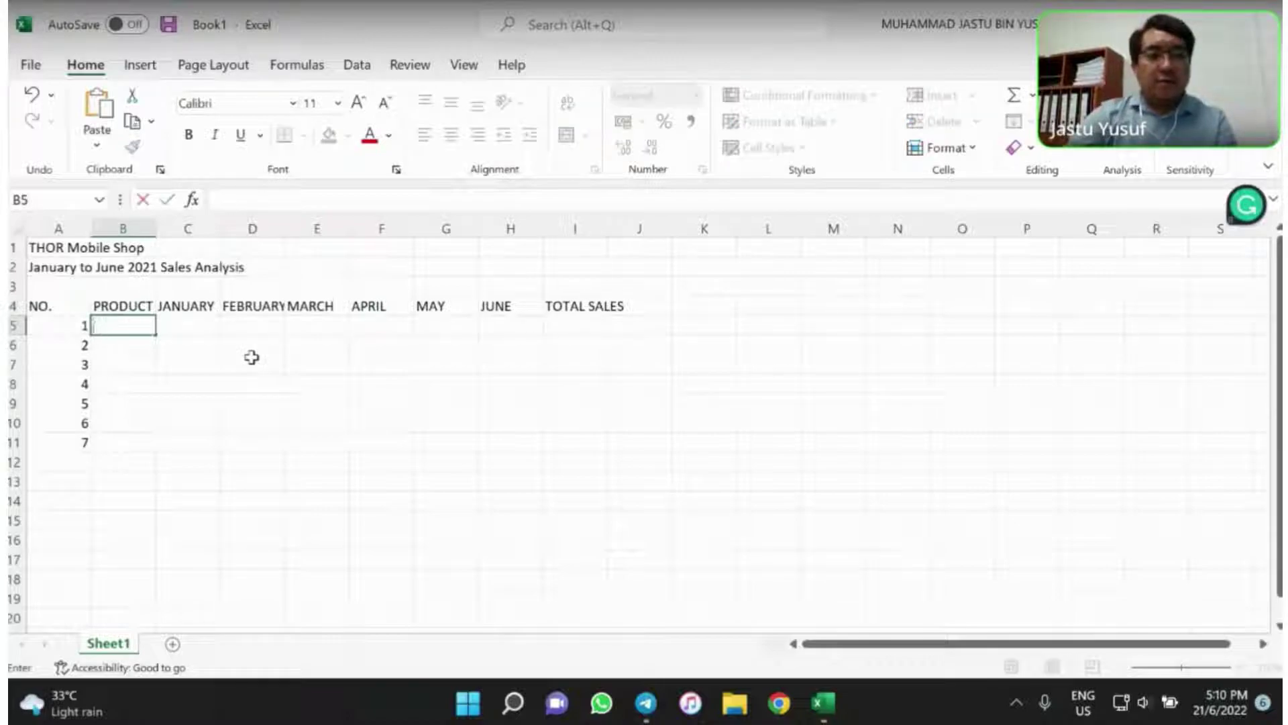
type("Ip")
key("BackSpace")
key("BackSpace")
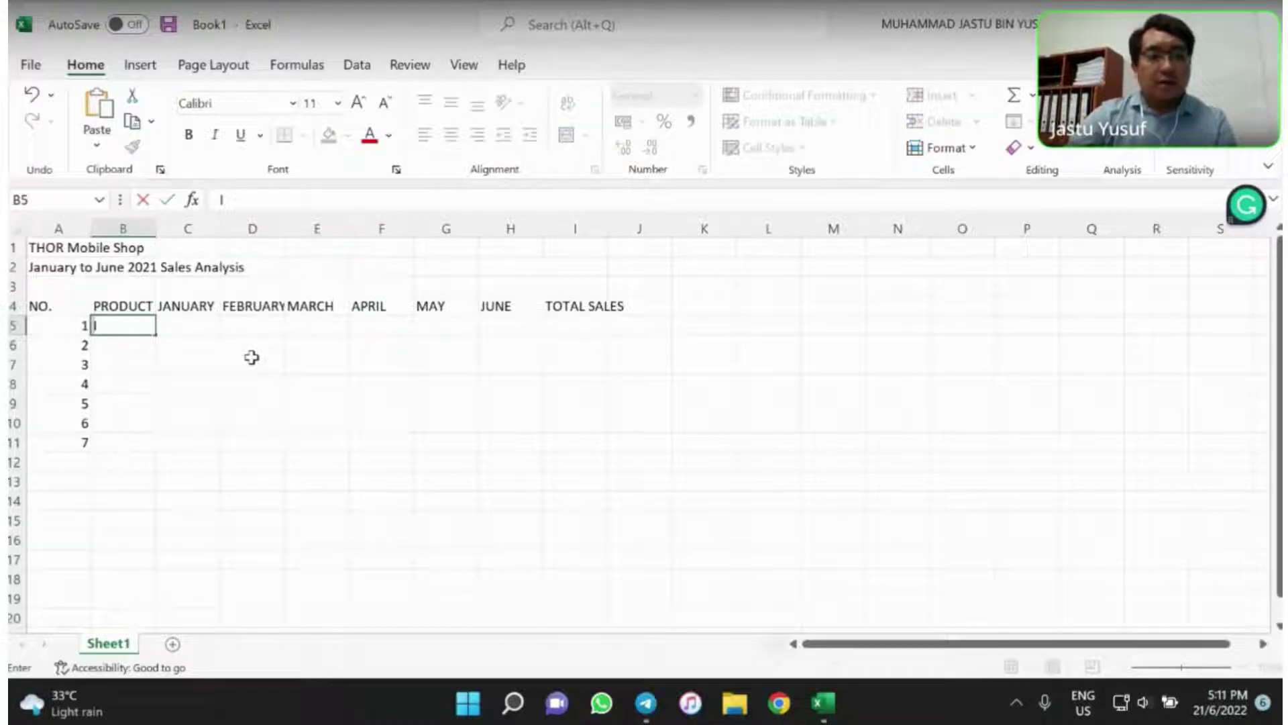
type("iP")
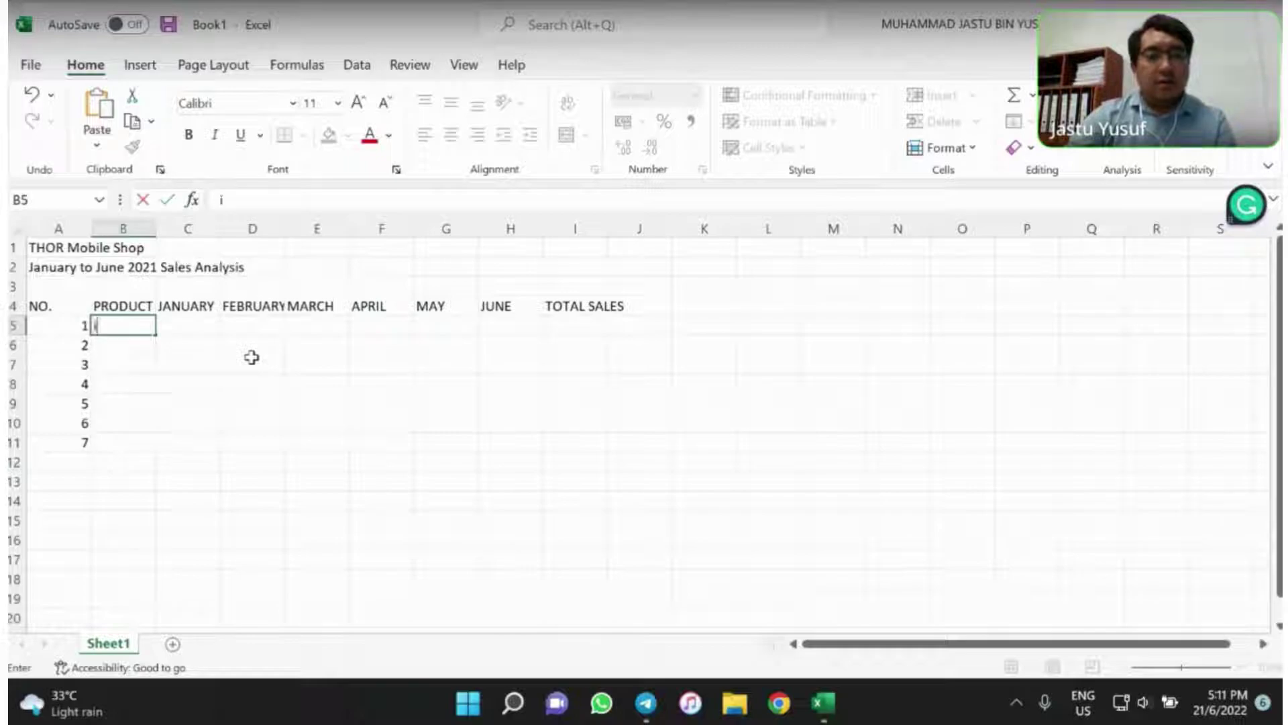
type("hone")
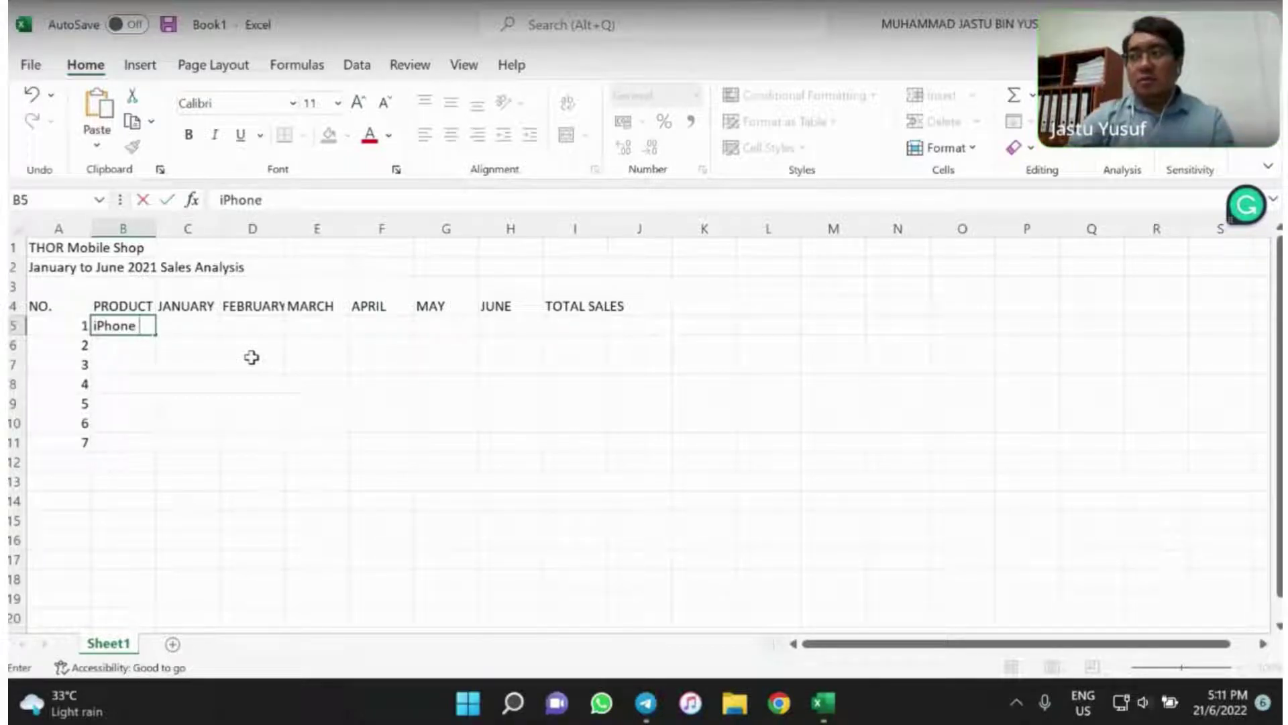
type(" 12")
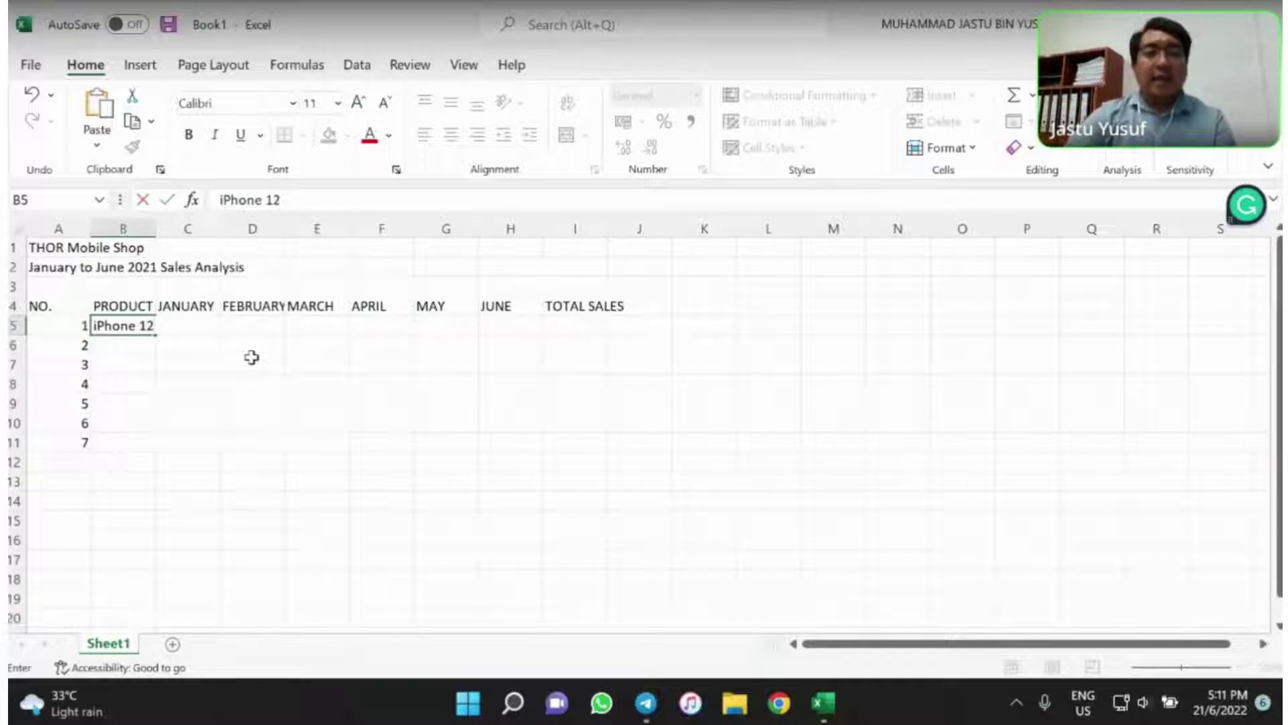
key("Return")
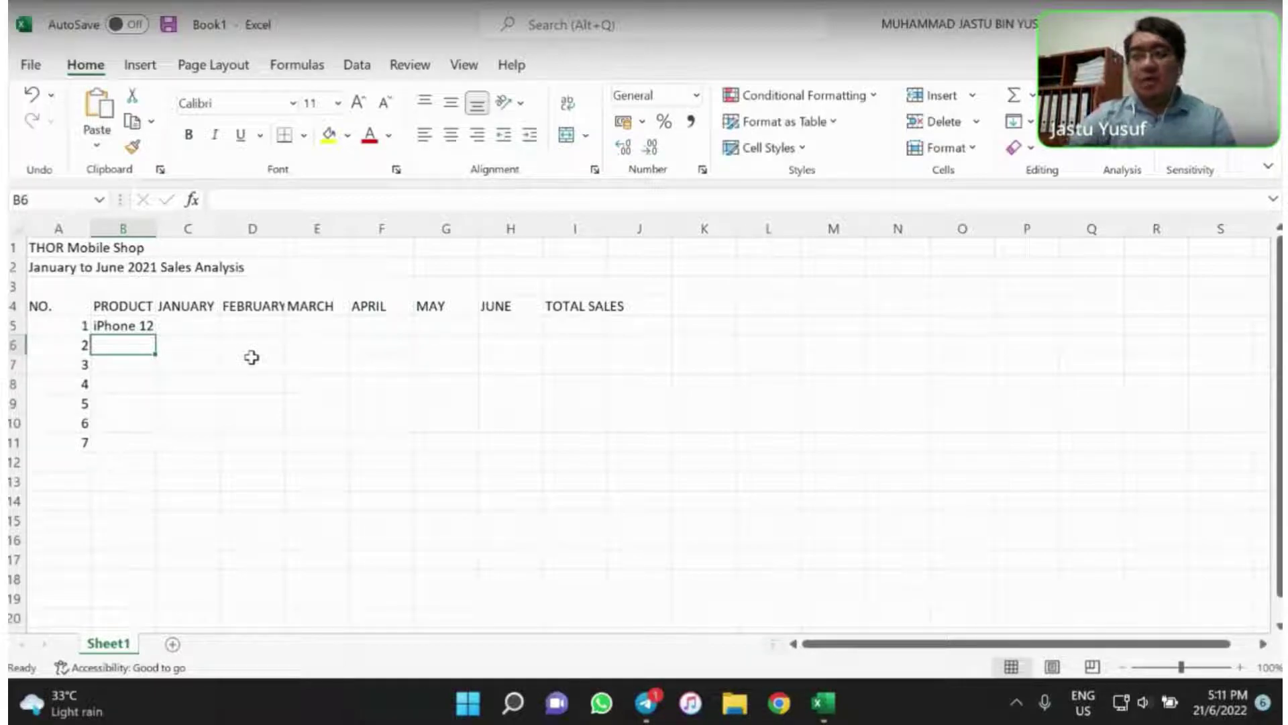
type("i")
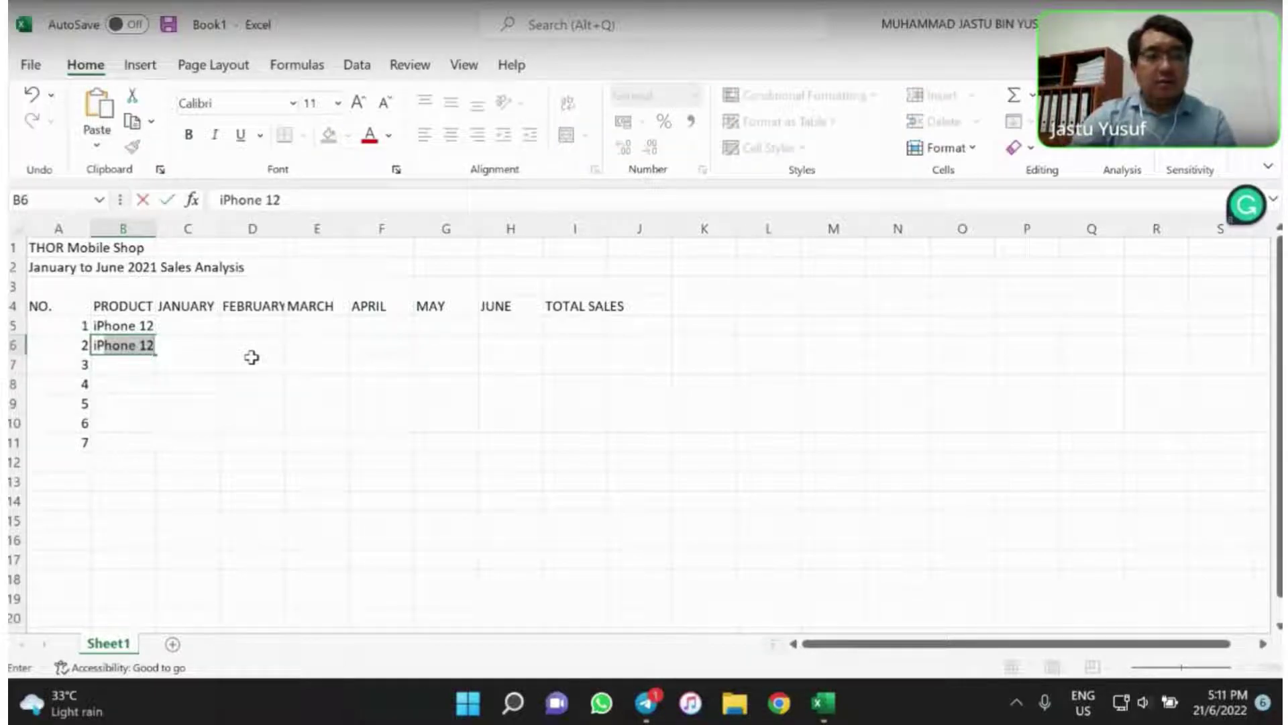
type("Phone 13")
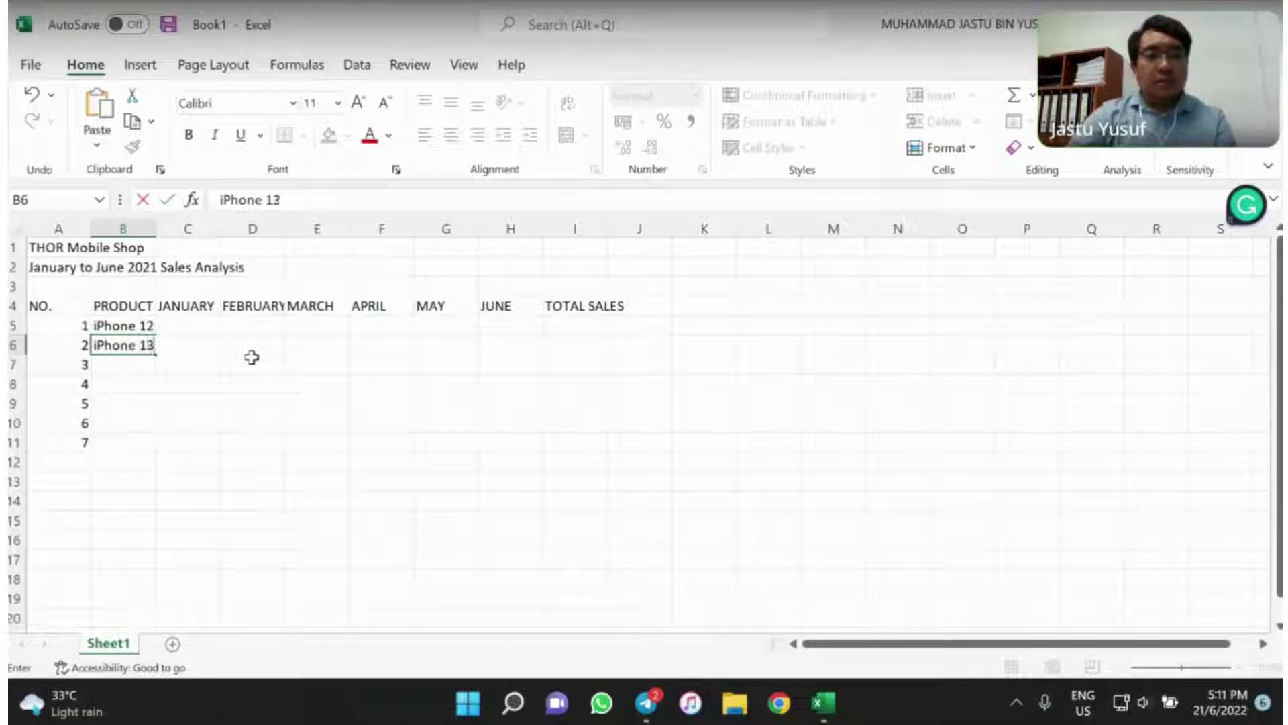
key("Return")
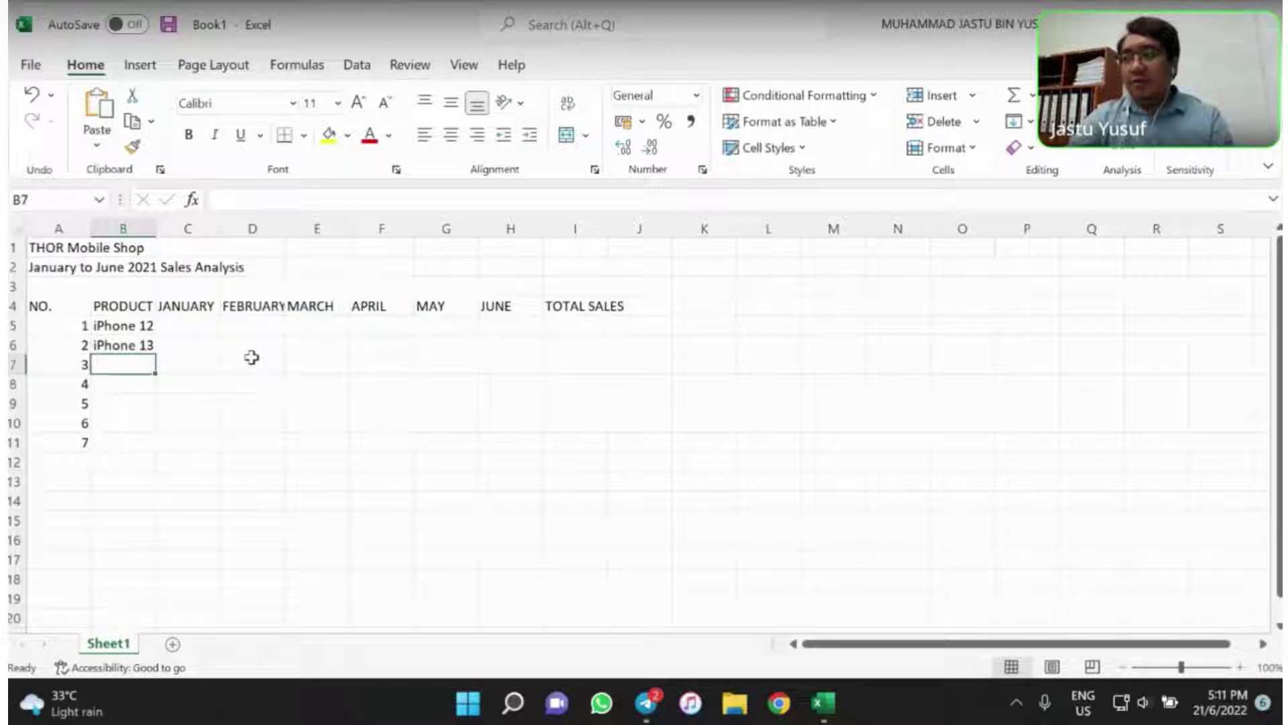
Enter Samsung Galaxy S22 in B7 and Samsung Galaxy S21 in B8
type("Samsung Galaxy")
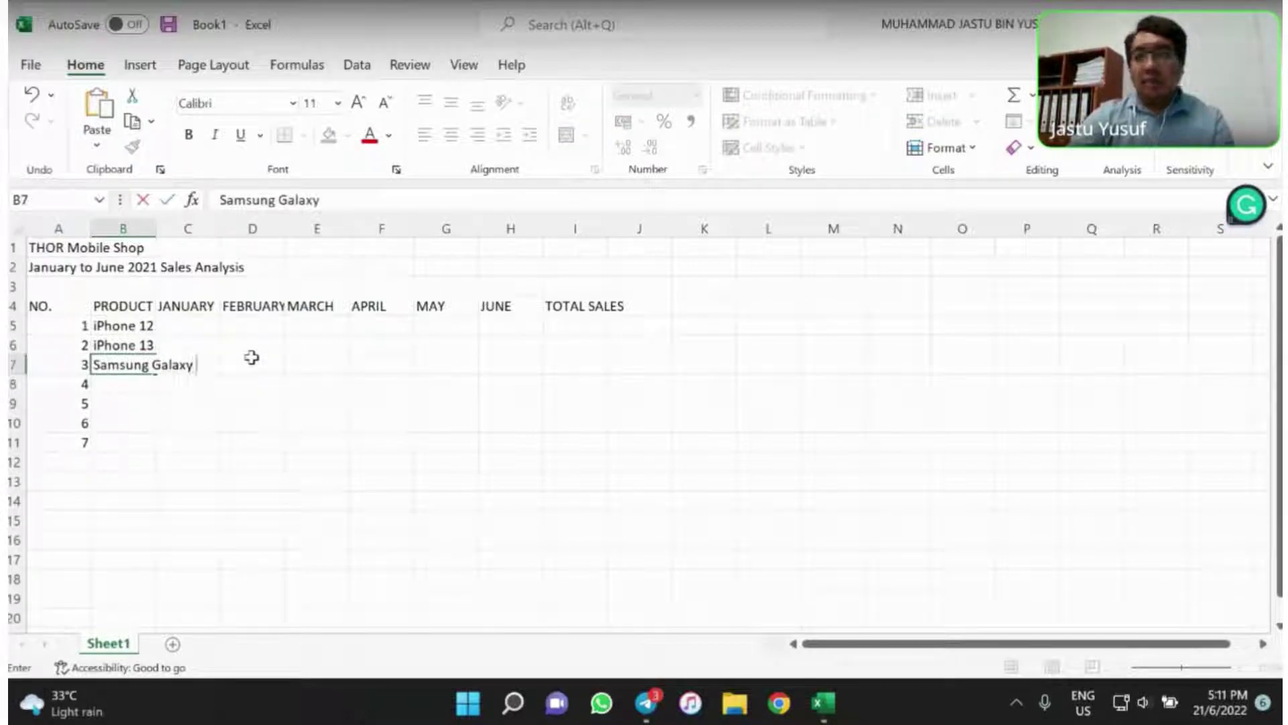
type(" S22")
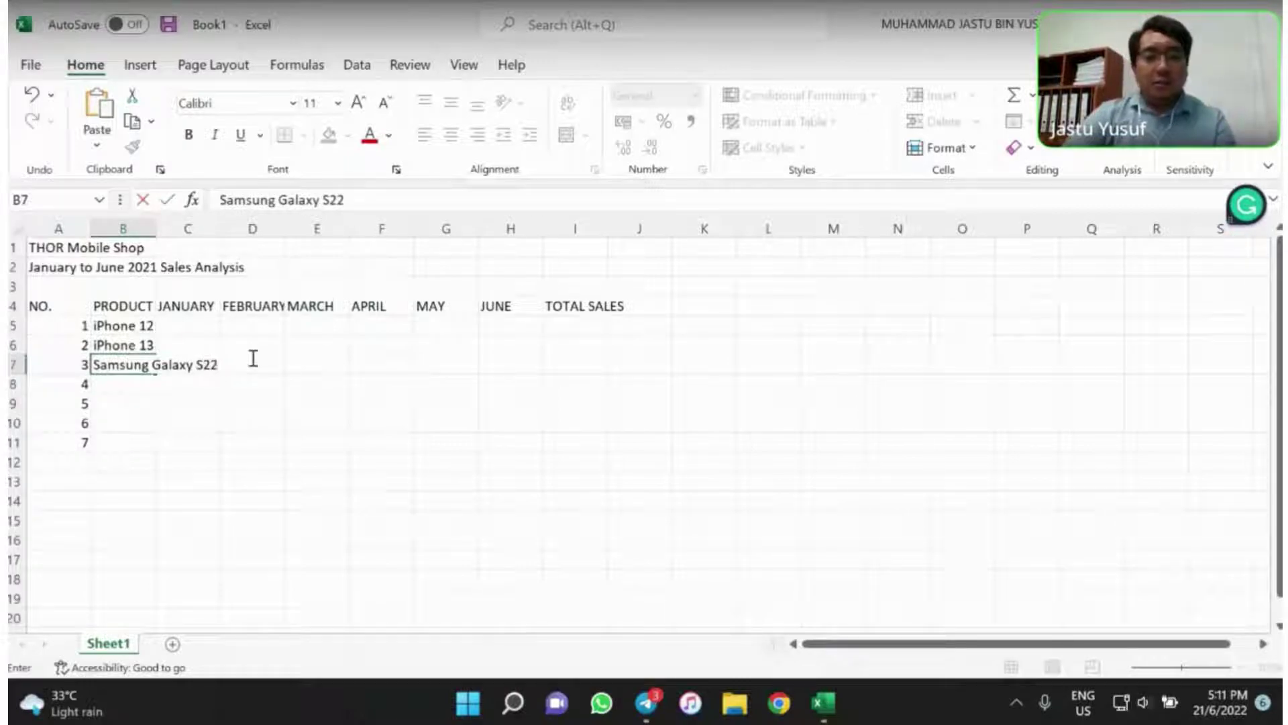
key("Return")
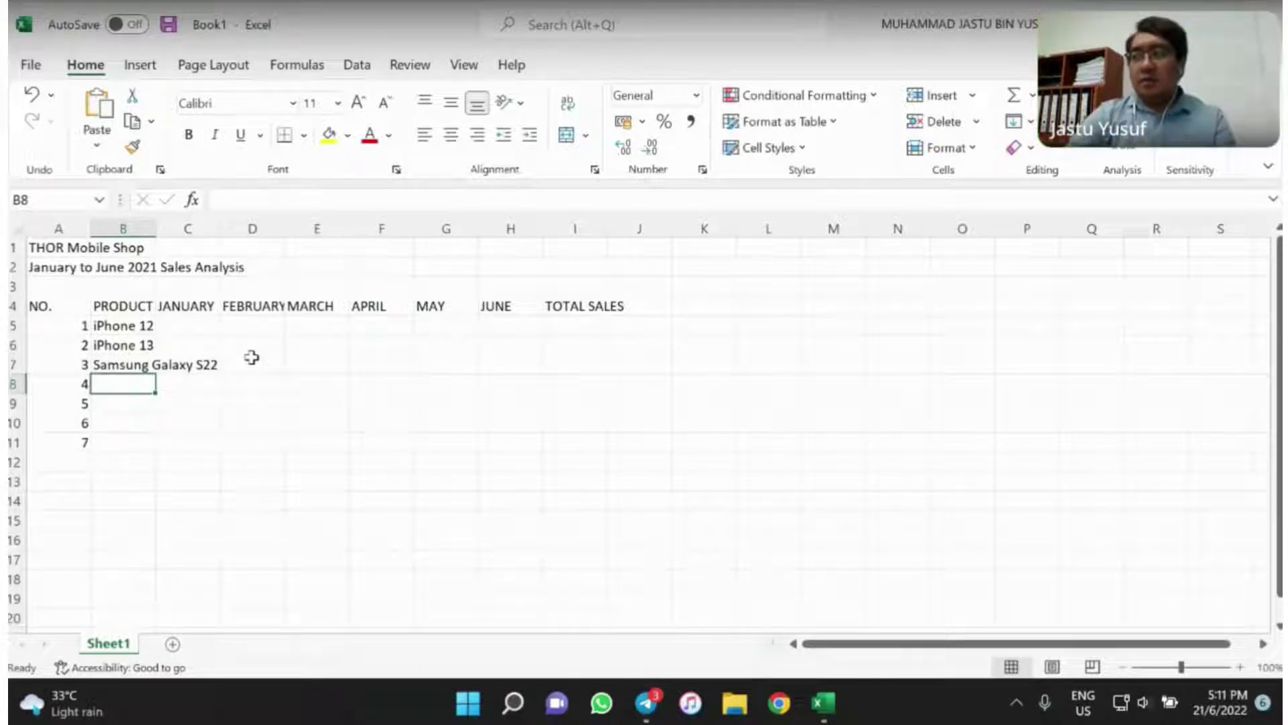
type("S")
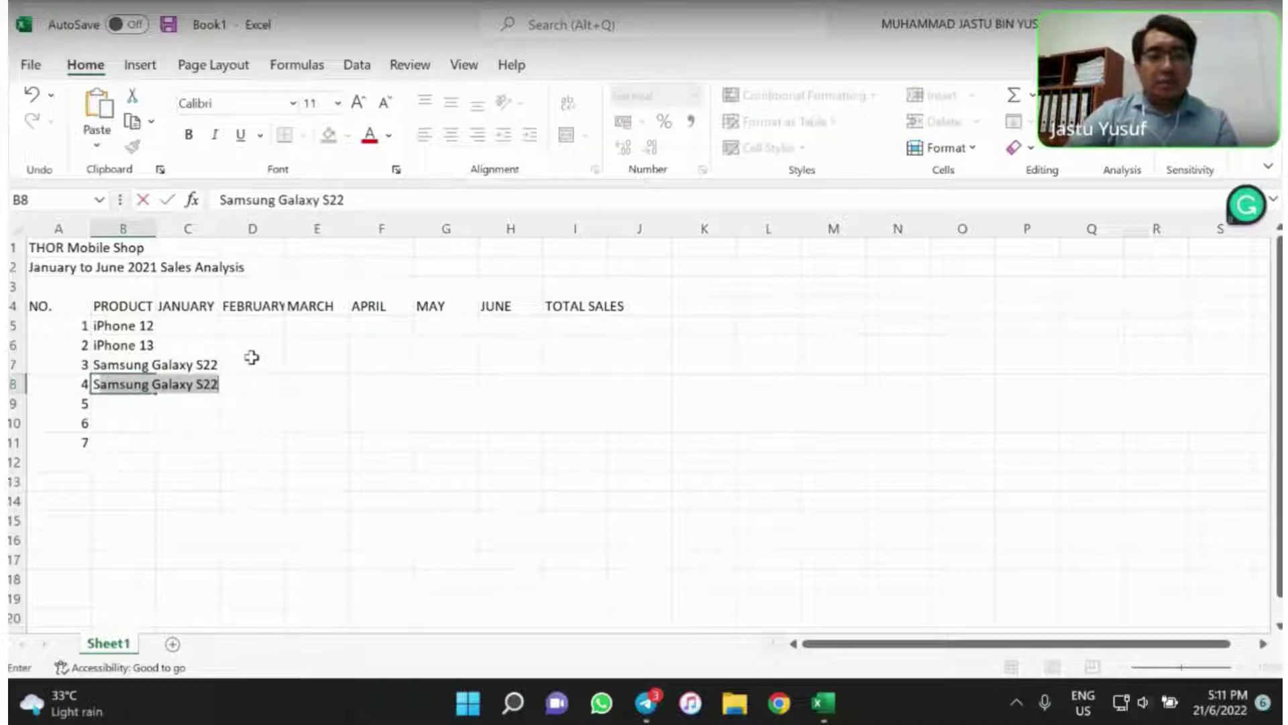
type("amsung ")
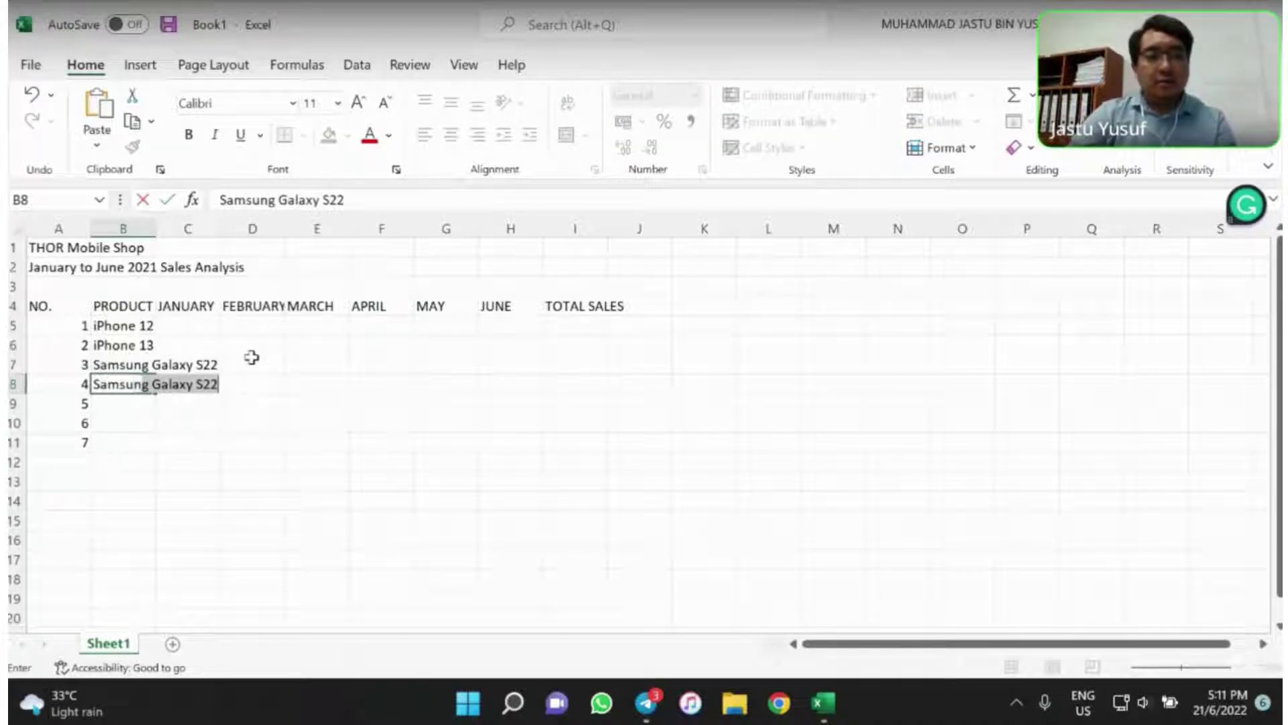
type("Galac")
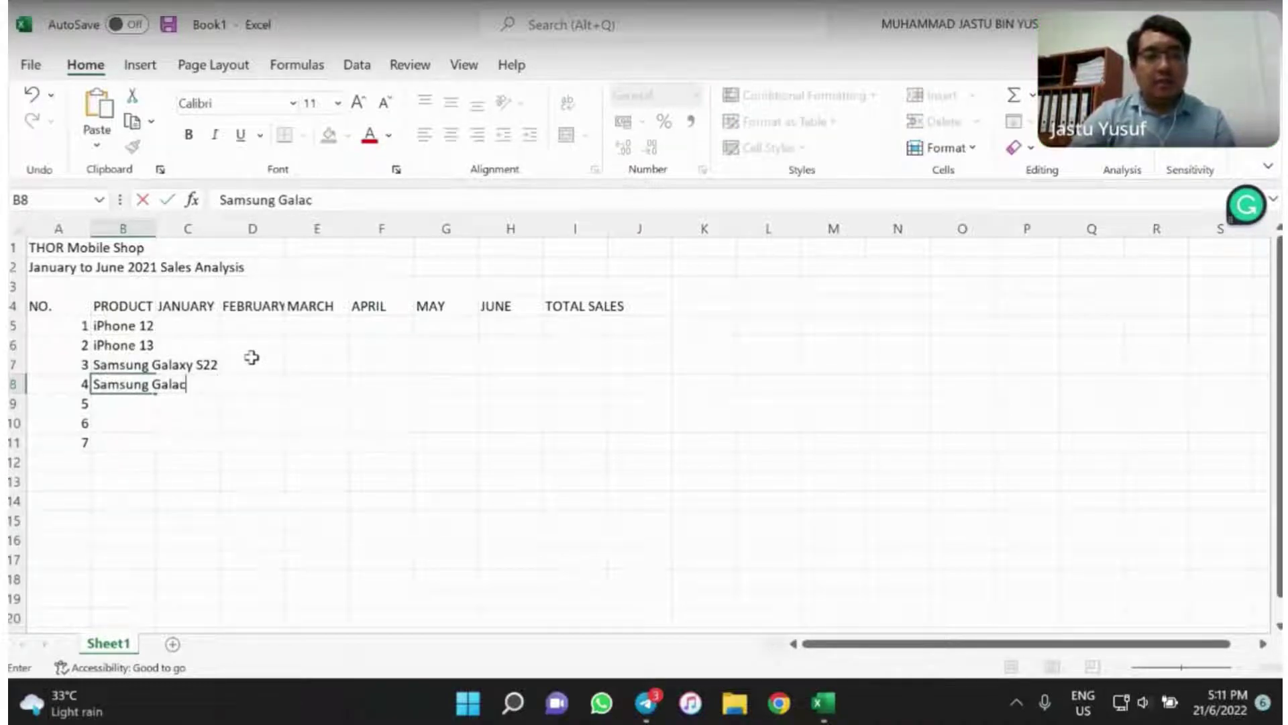
key("BackSpace")
type("xy s")
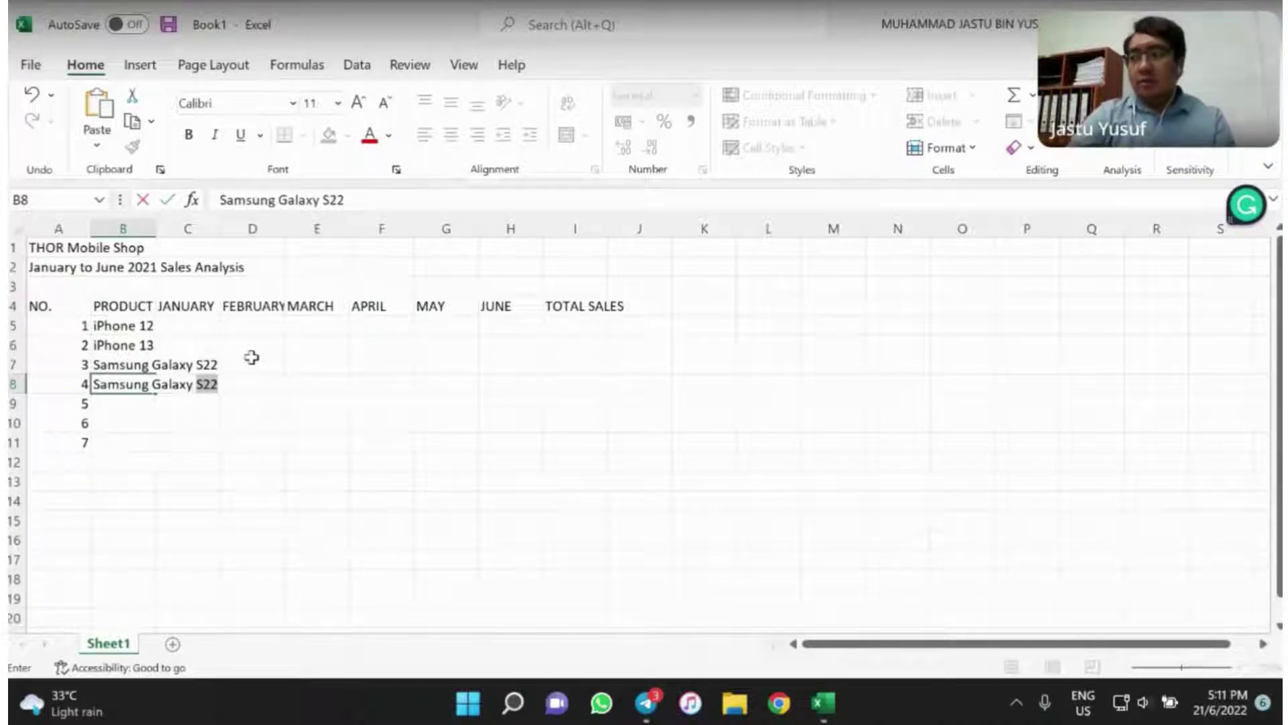
key("BackSpace")
key("BackSpace")
type("S")
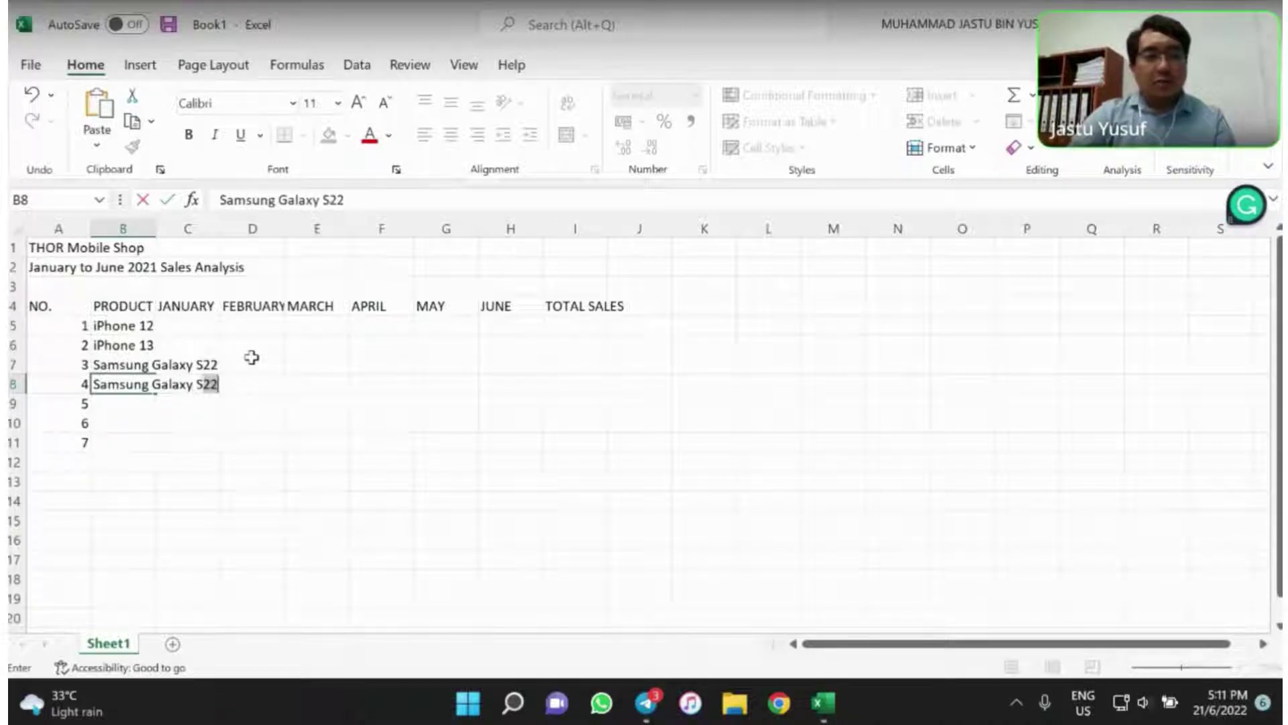
type("21")
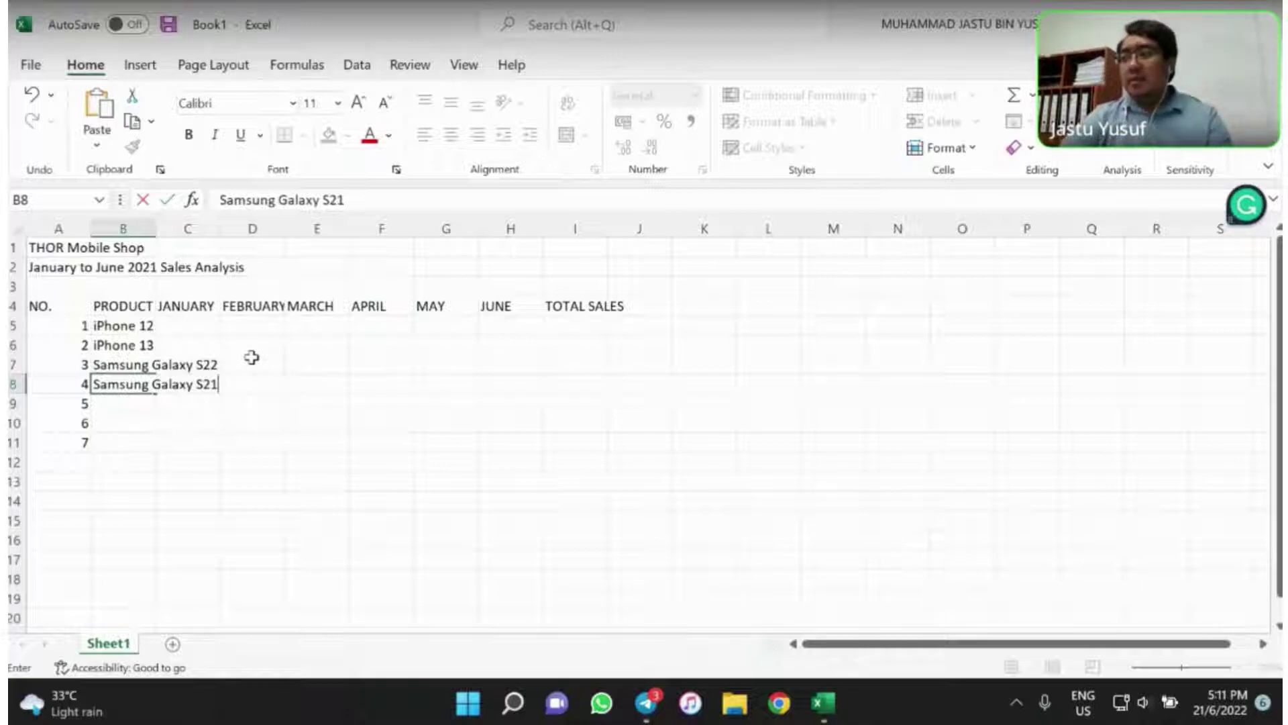
key("Tab")
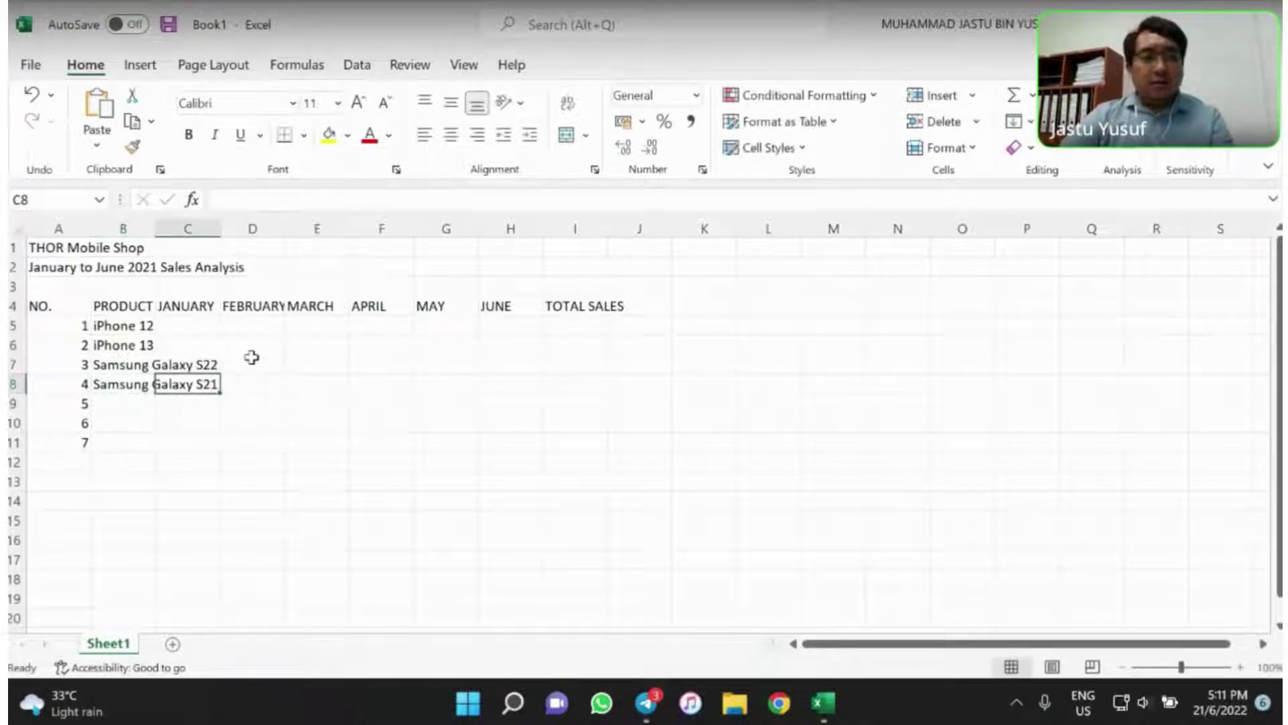
Type Realme 9, Realme 9 Pro, Smartphone Casing in B9:B11 and TOTAL SALES in B12
key("Left")
key("Down")
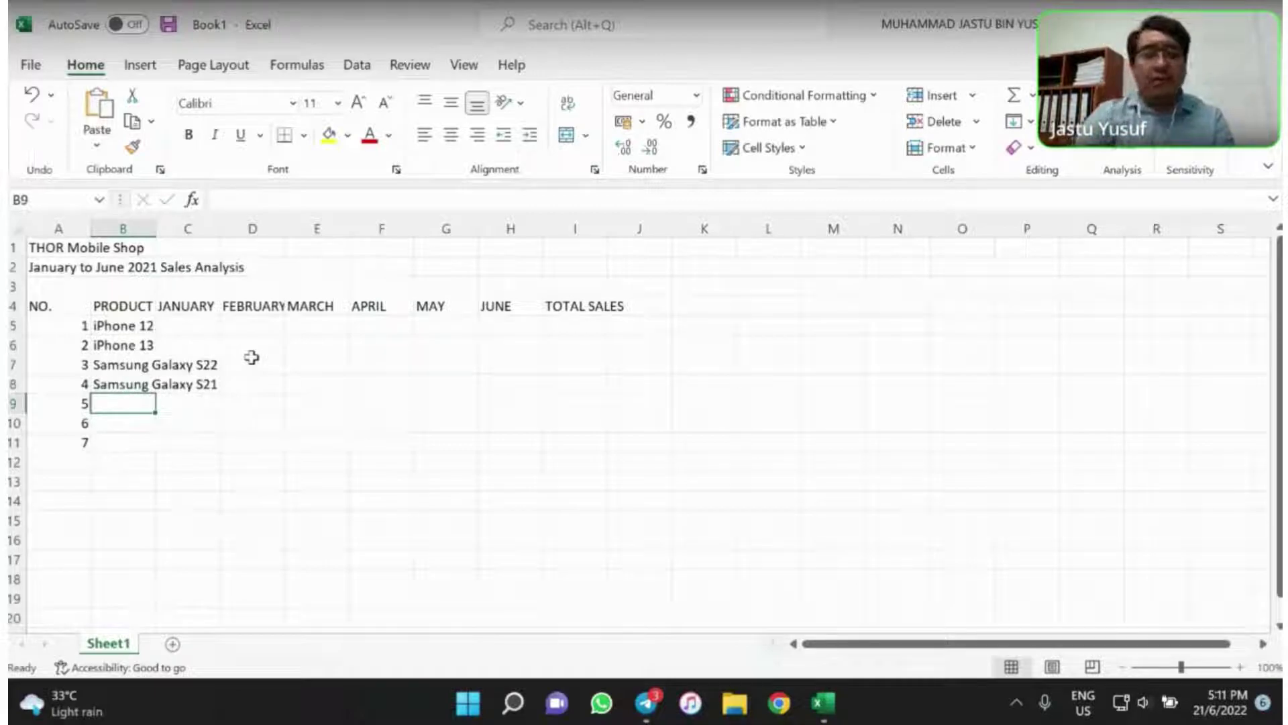
type("Realme")
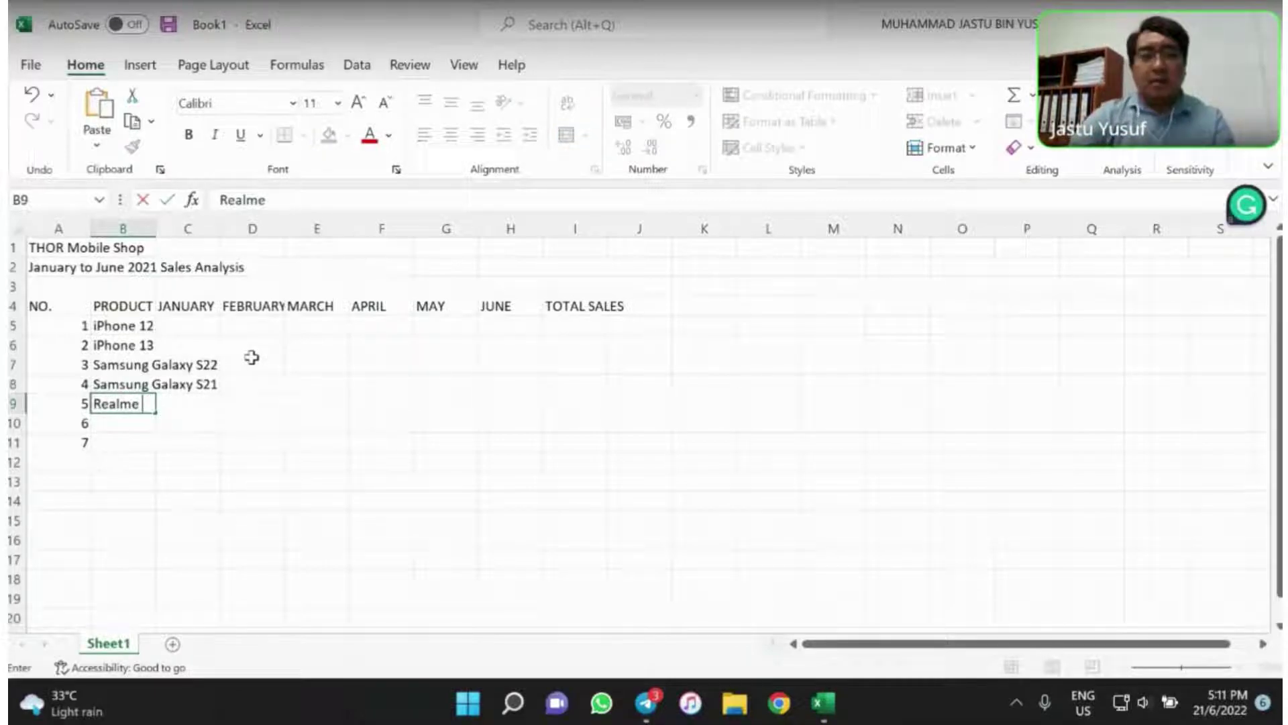
type(" 9")
key("Return")
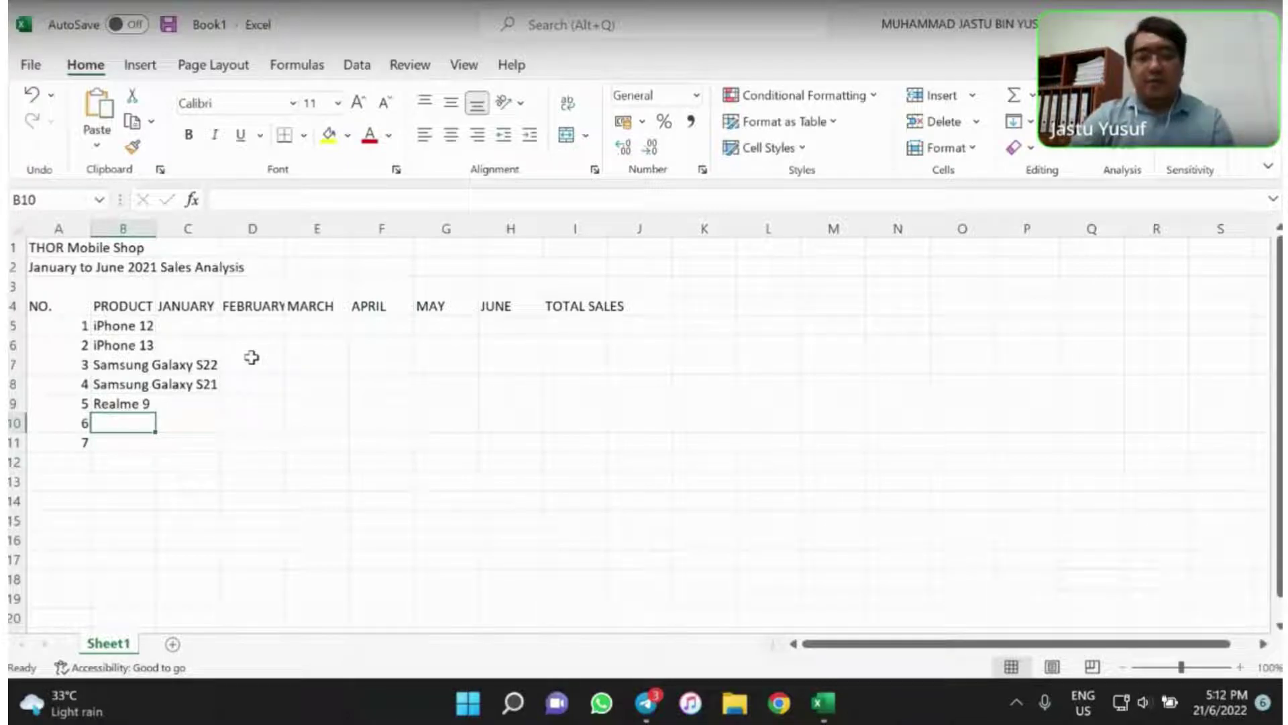
type("Realme")
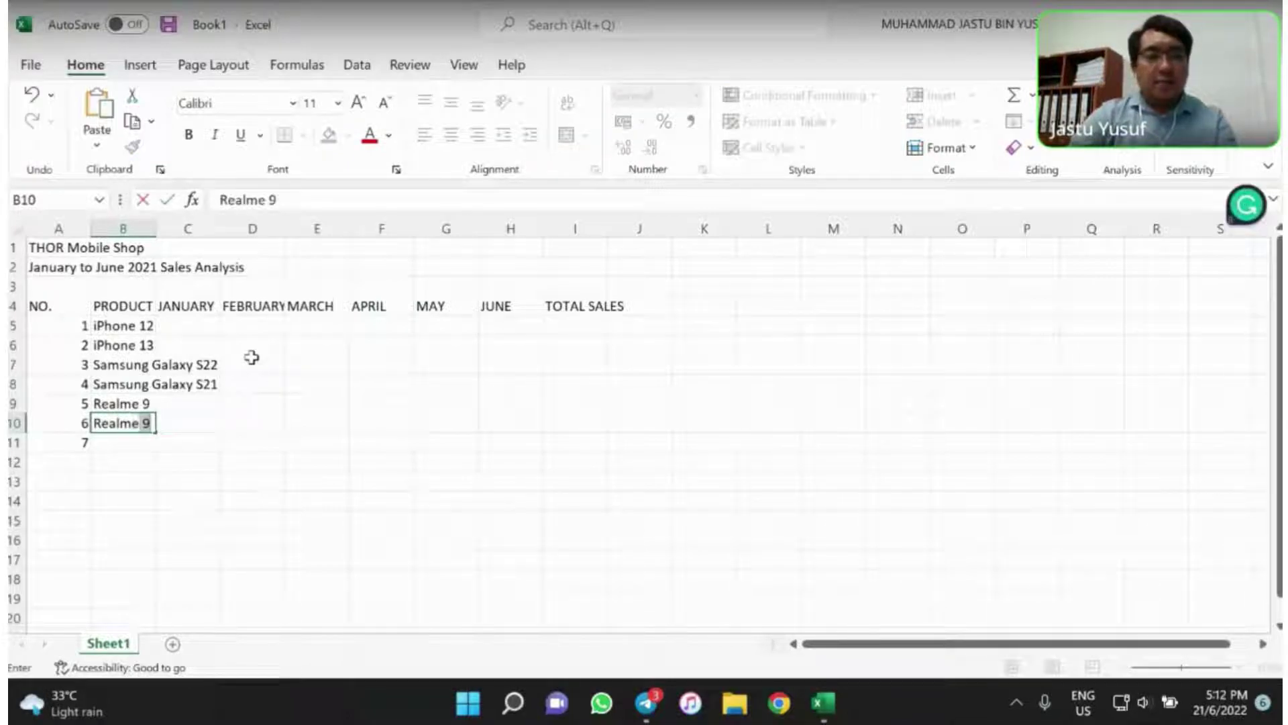
type(" 9 Pro")
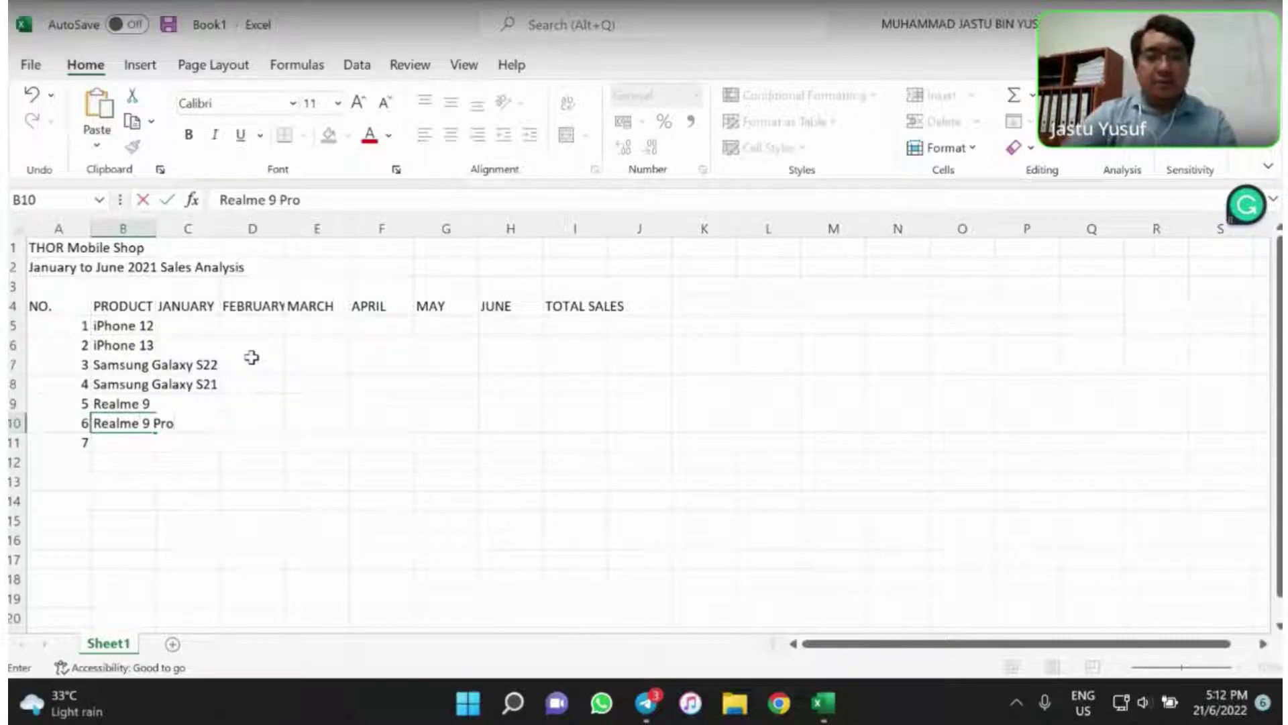
key("Return")
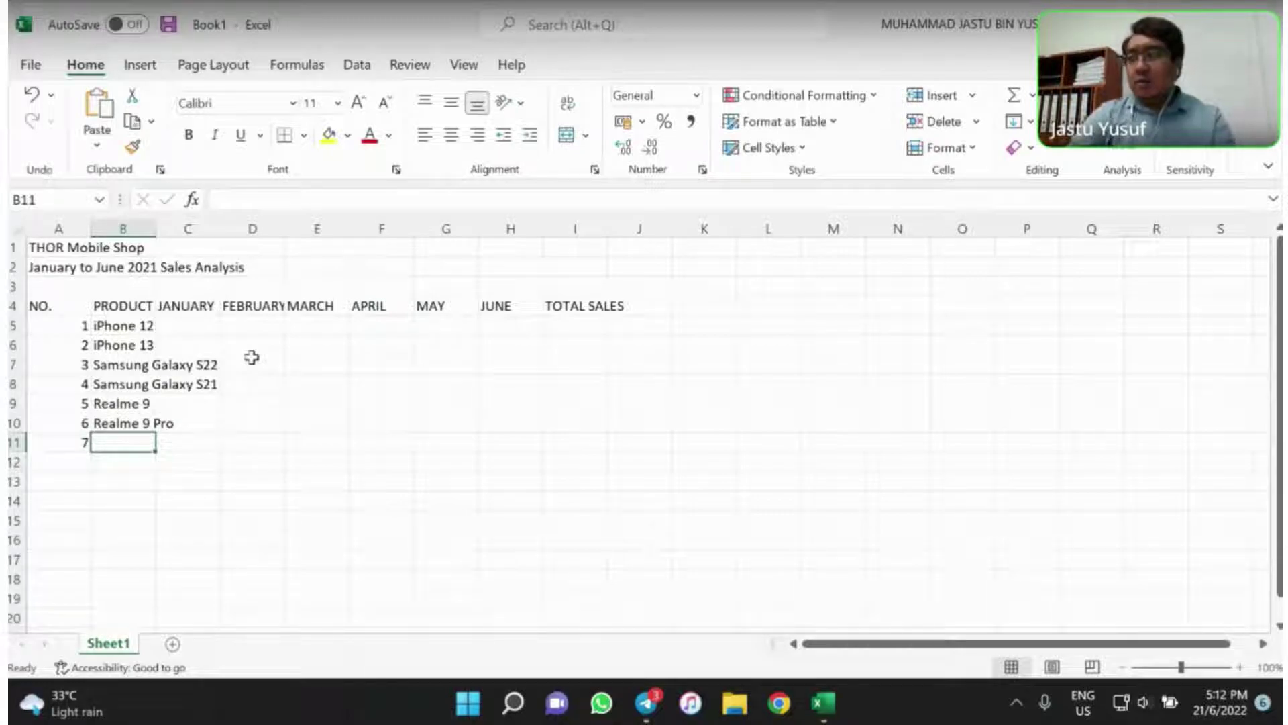
type("Sma")
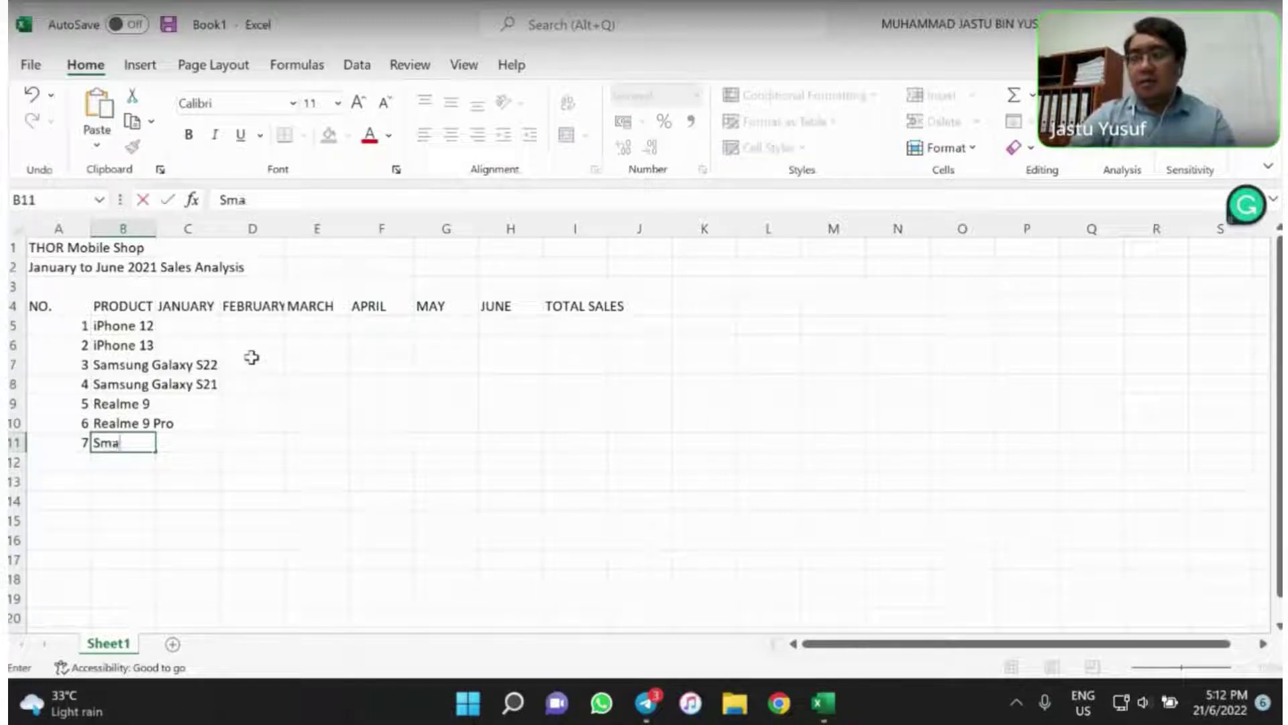
type("rtph")
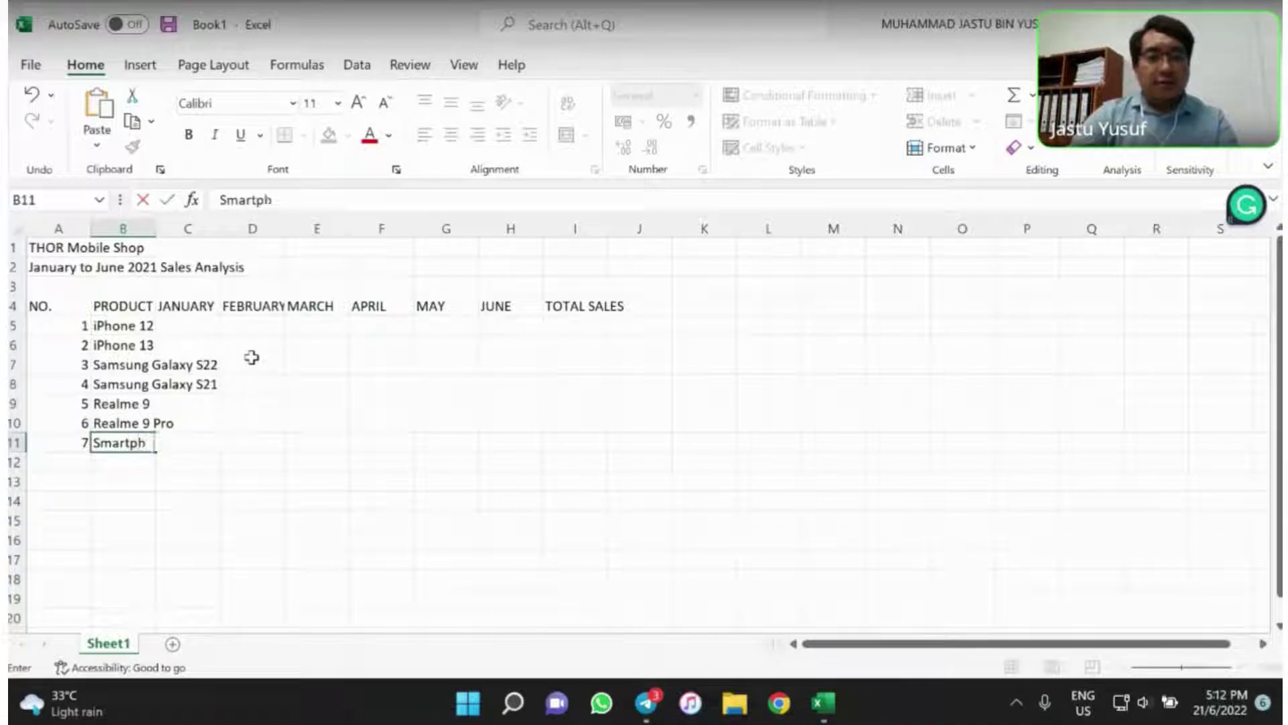
type("one Casing")
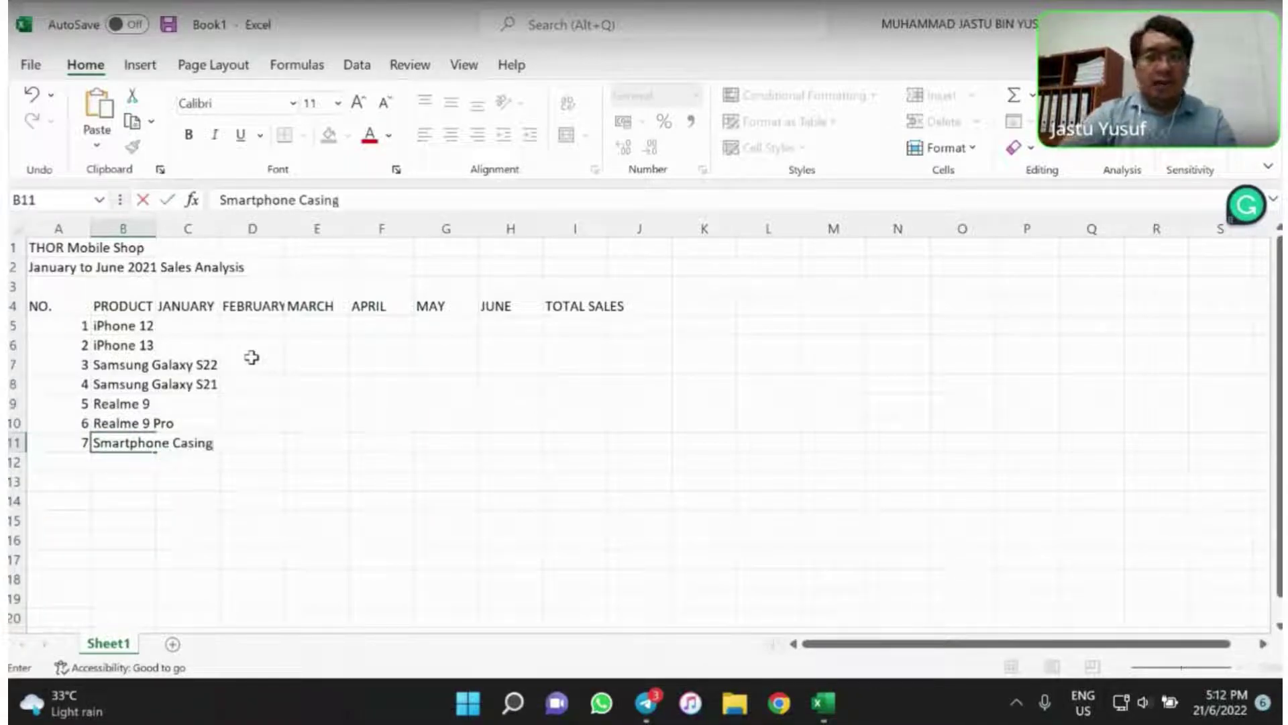
key("Return")
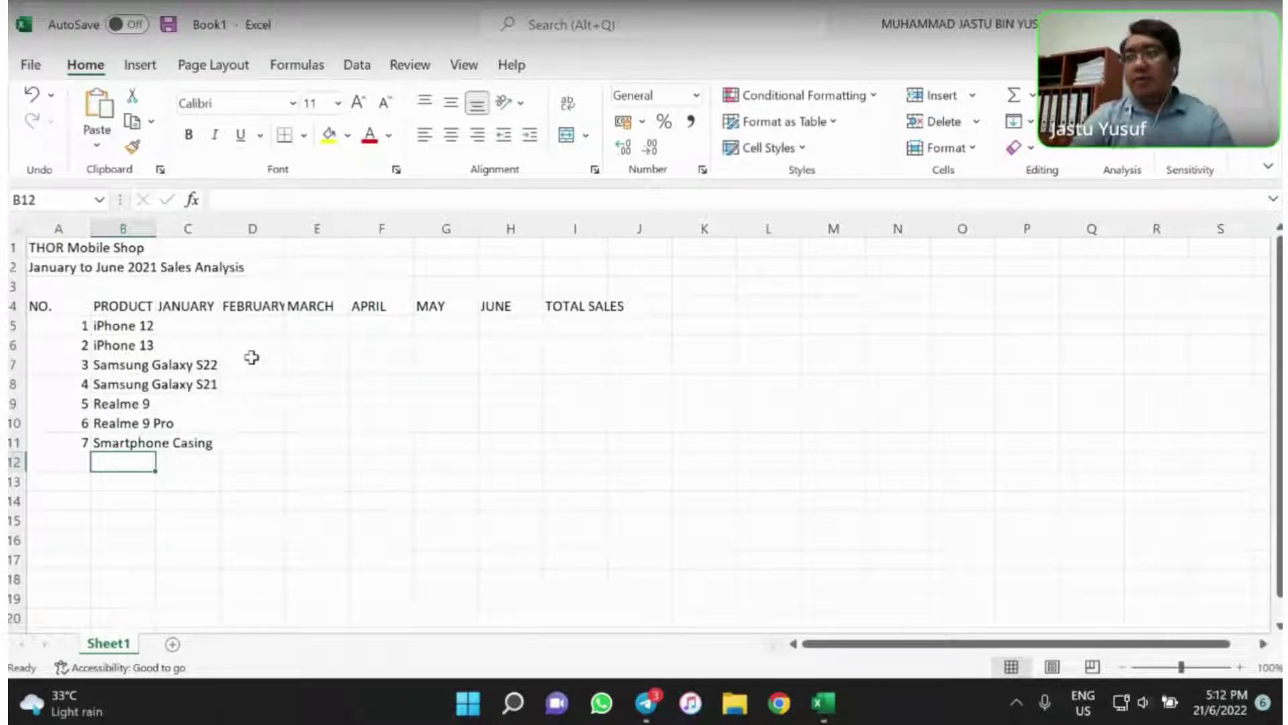
type("TOTAL ")
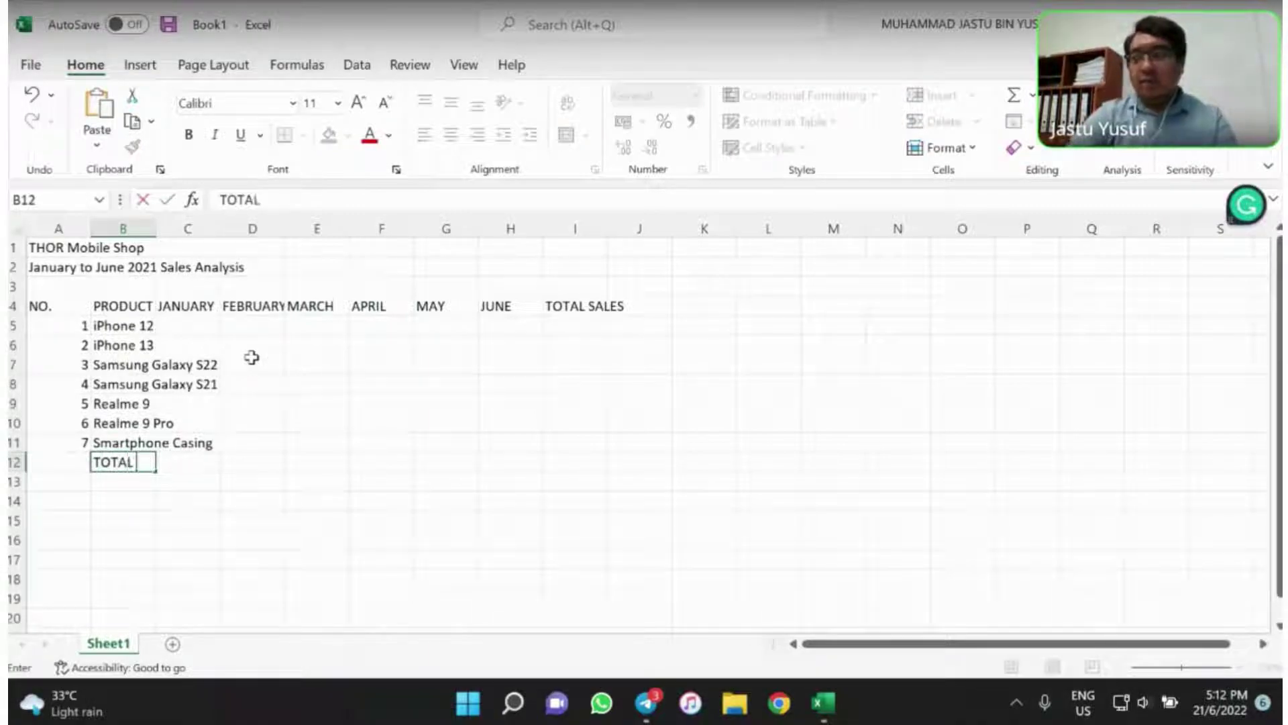
type("SALES")
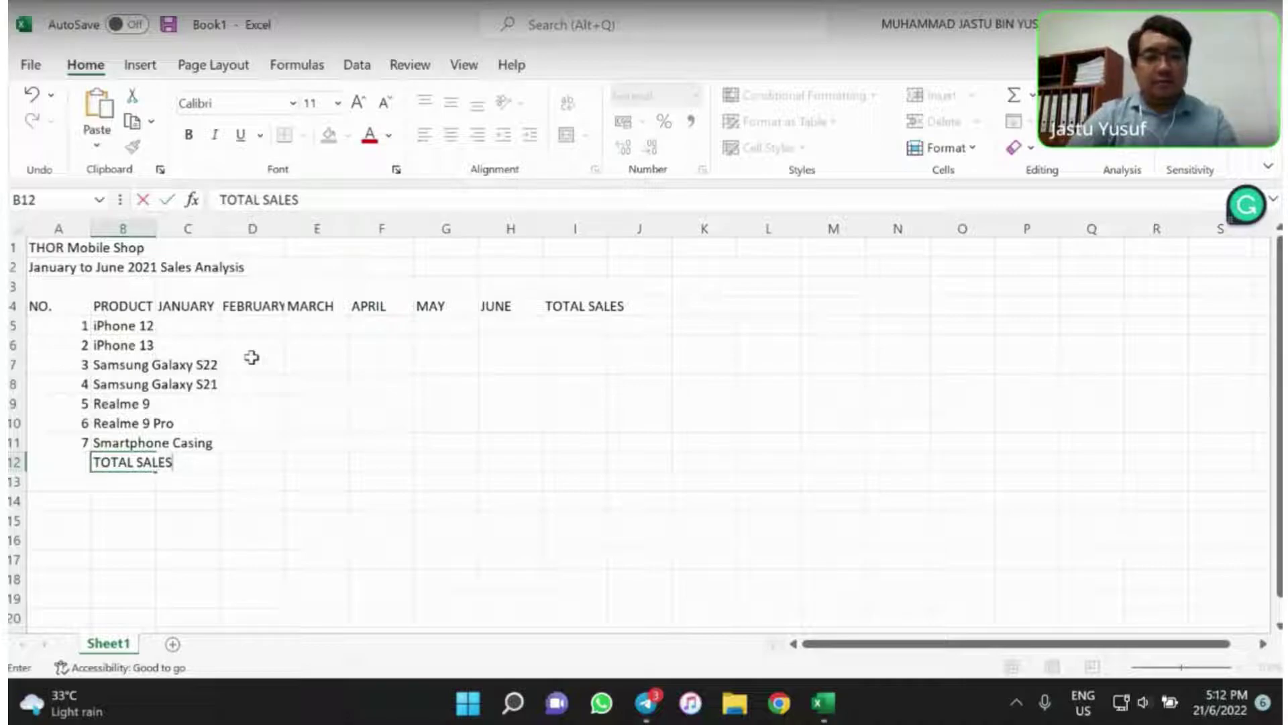
key("Return")
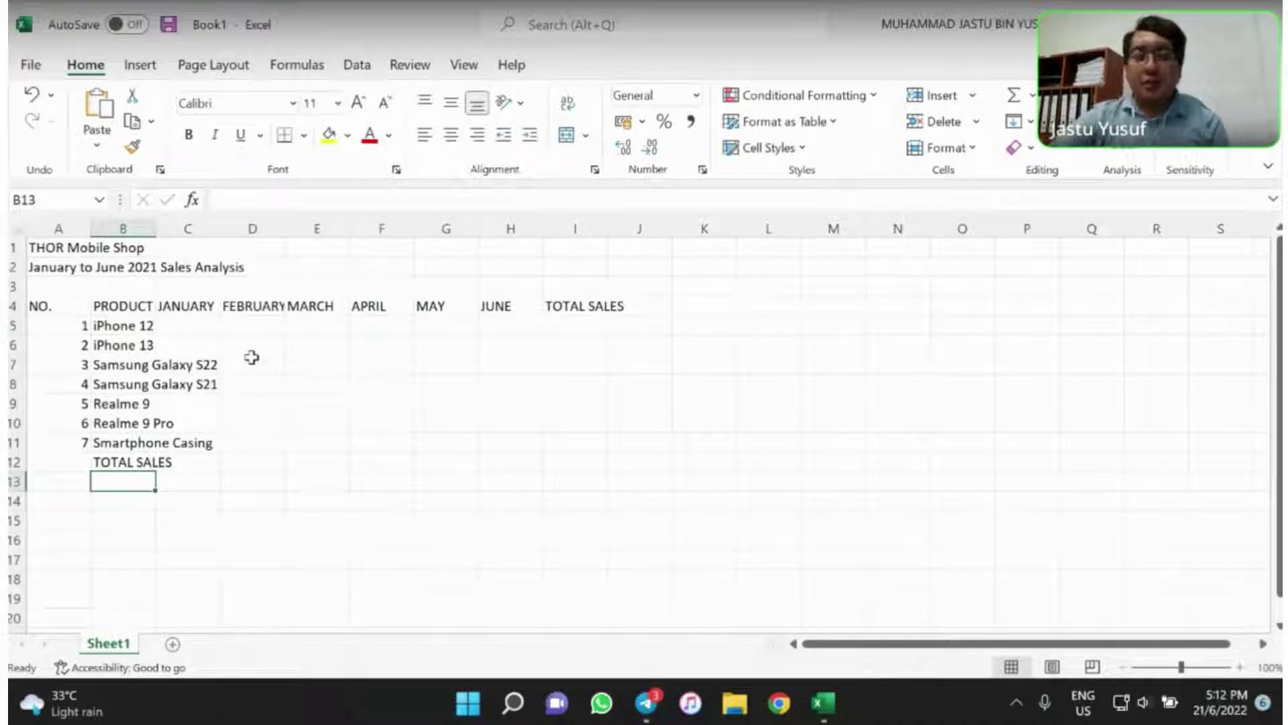
Enter January sales 25020, 0 and 12000 in C5:C7
left_click(189, 326)
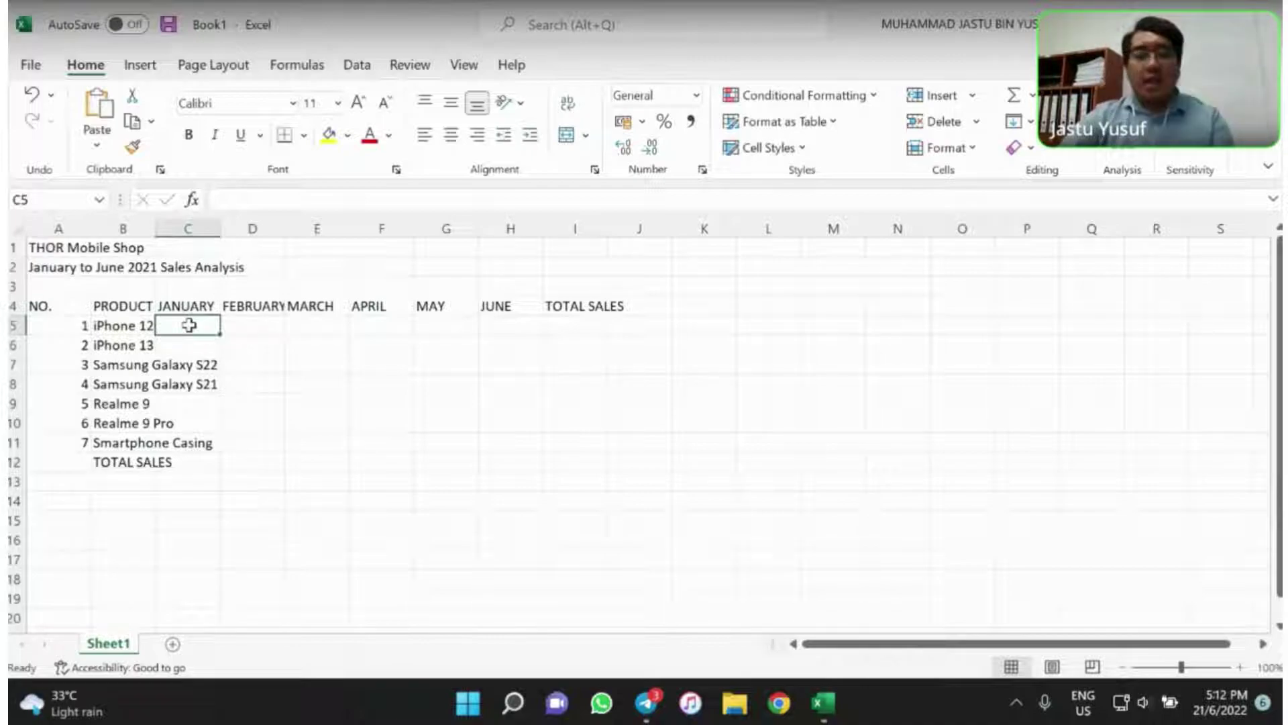
type("250")
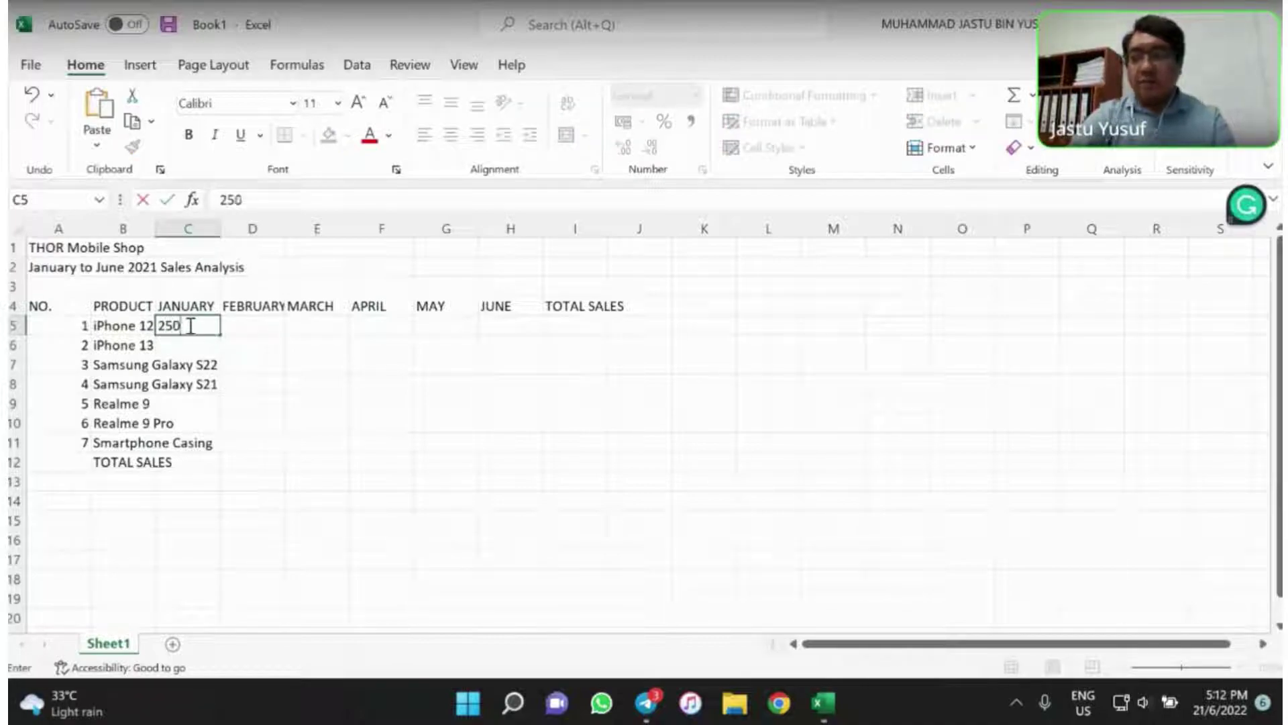
type("20")
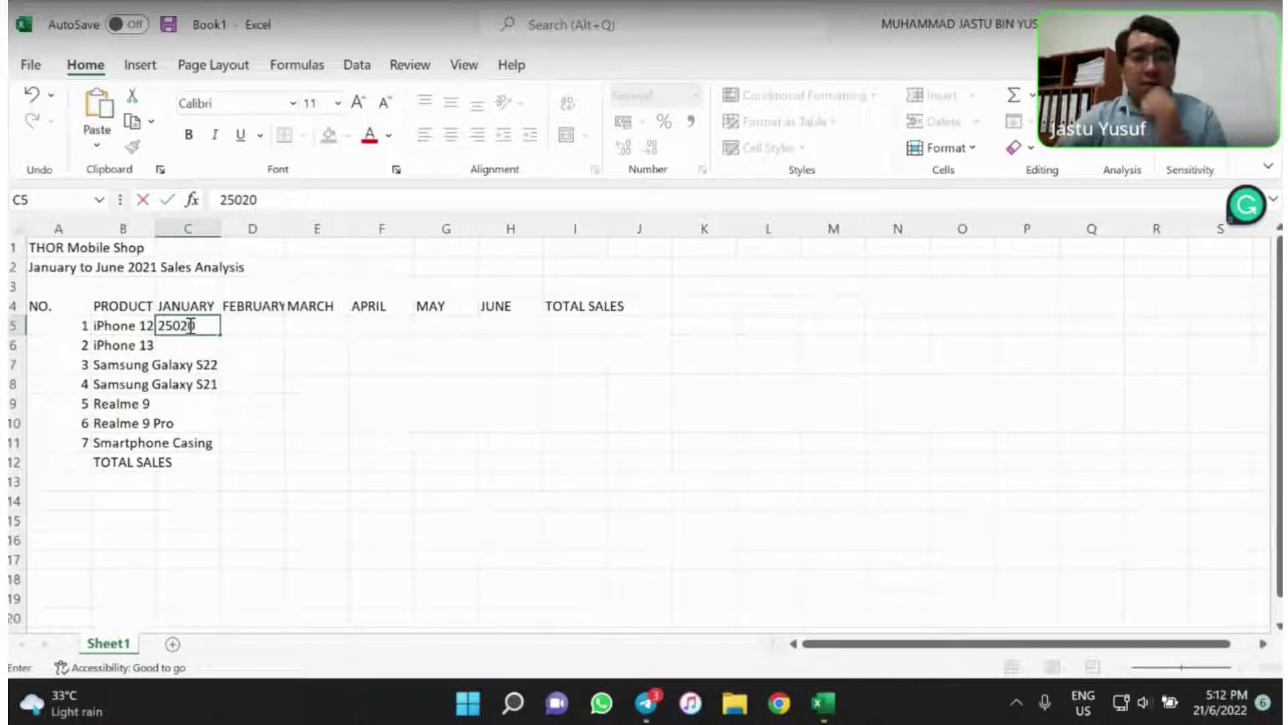
key("Return")
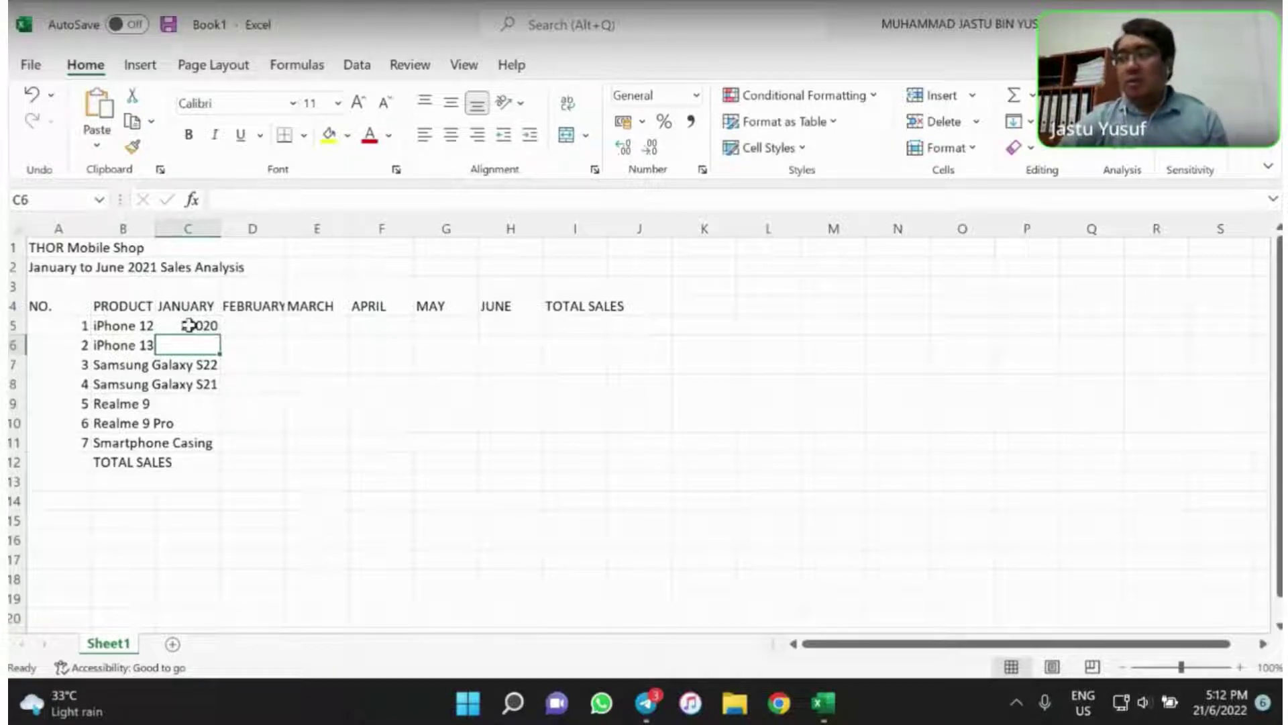
type("0")
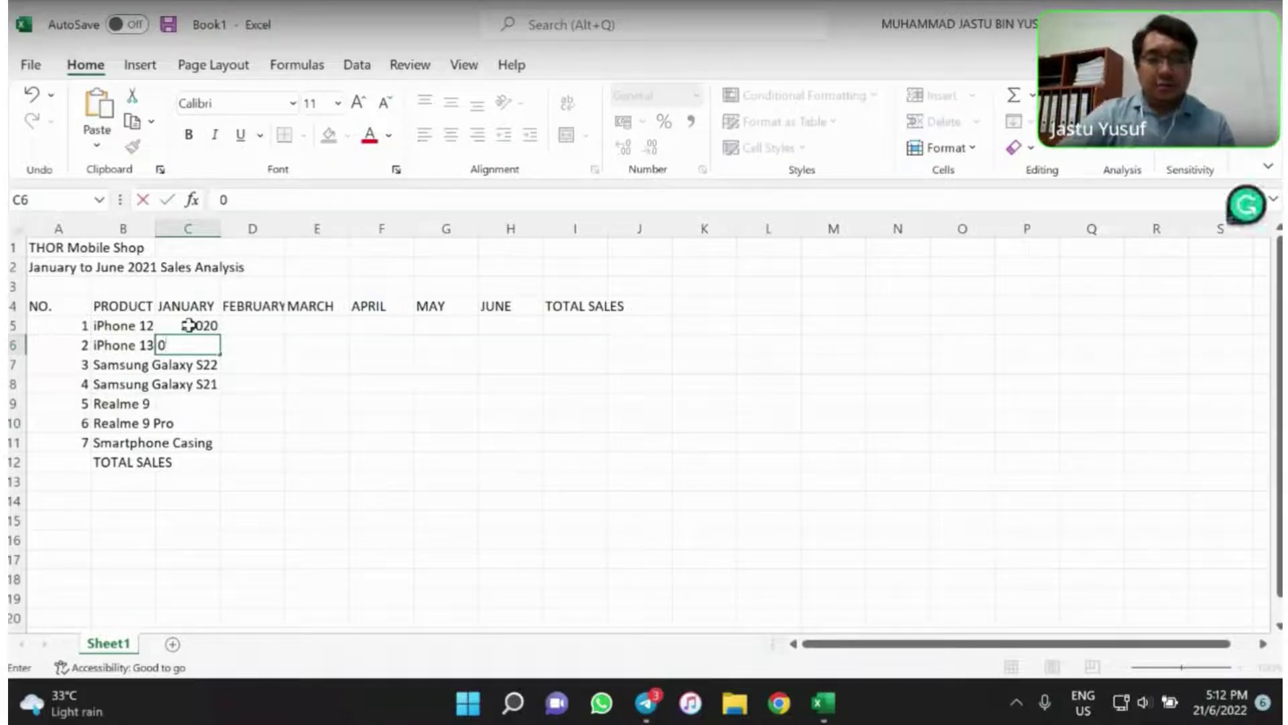
key("Return")
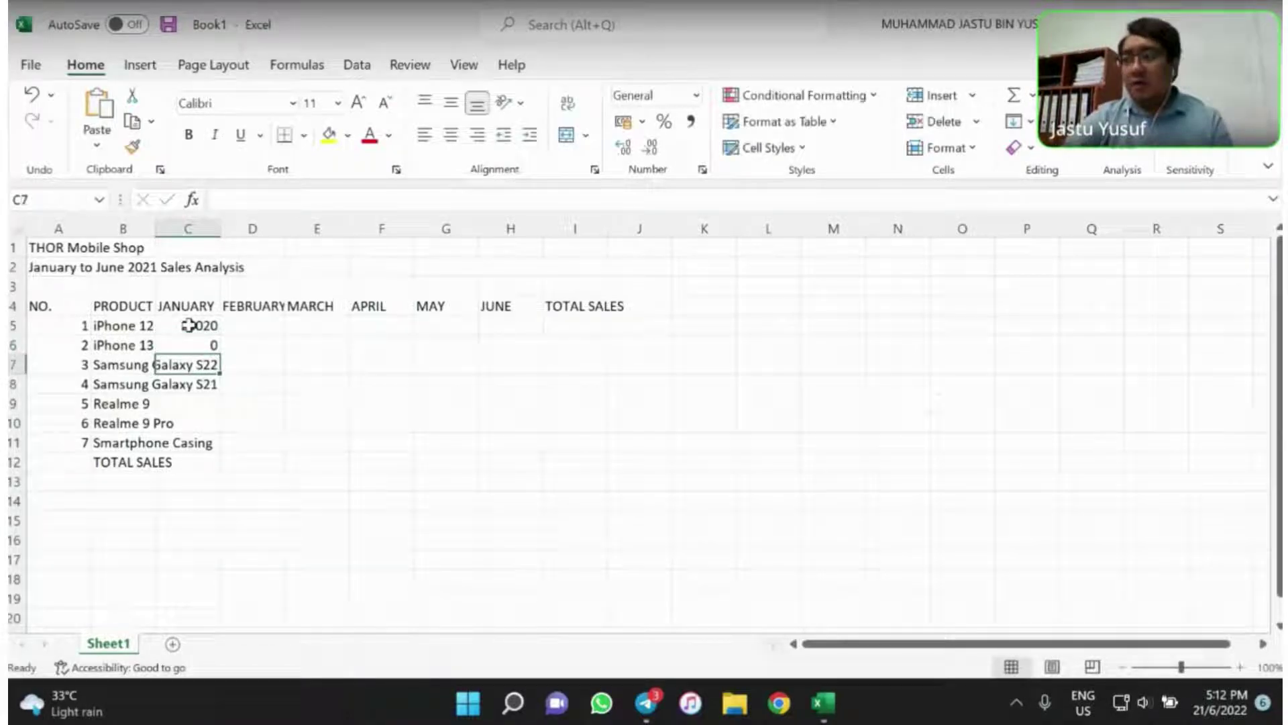
type("12000")
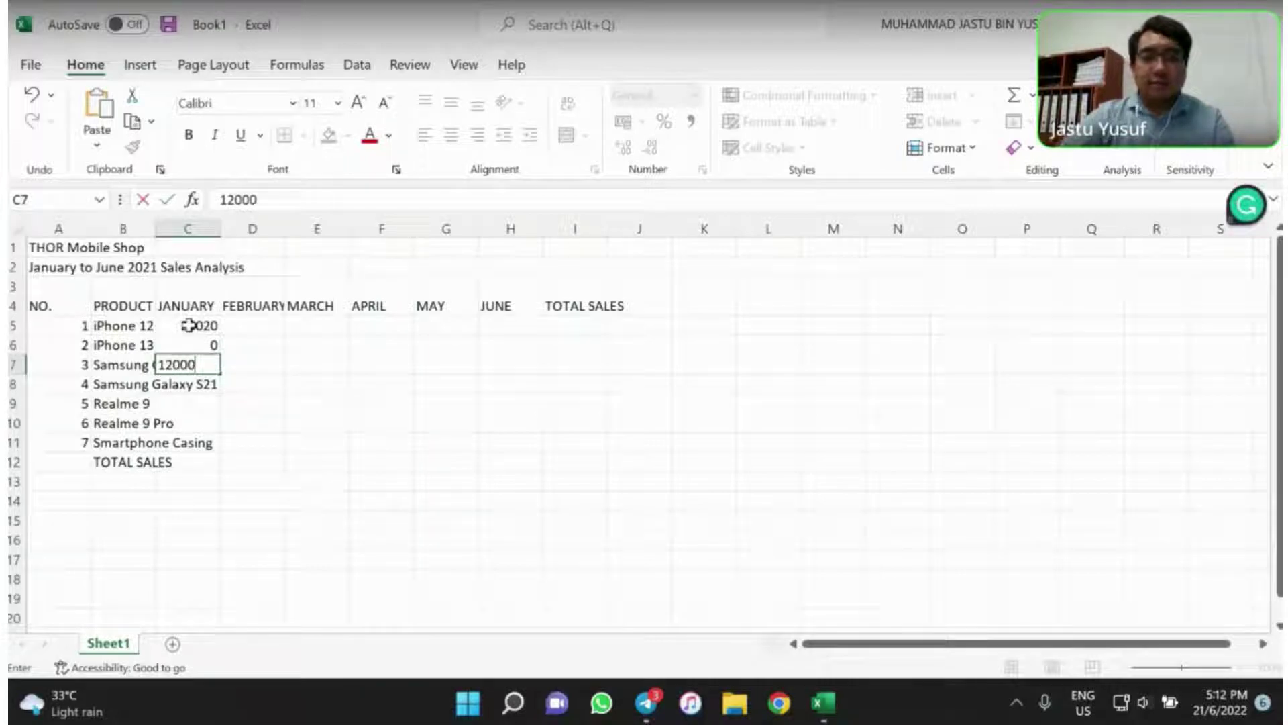
key("Return")
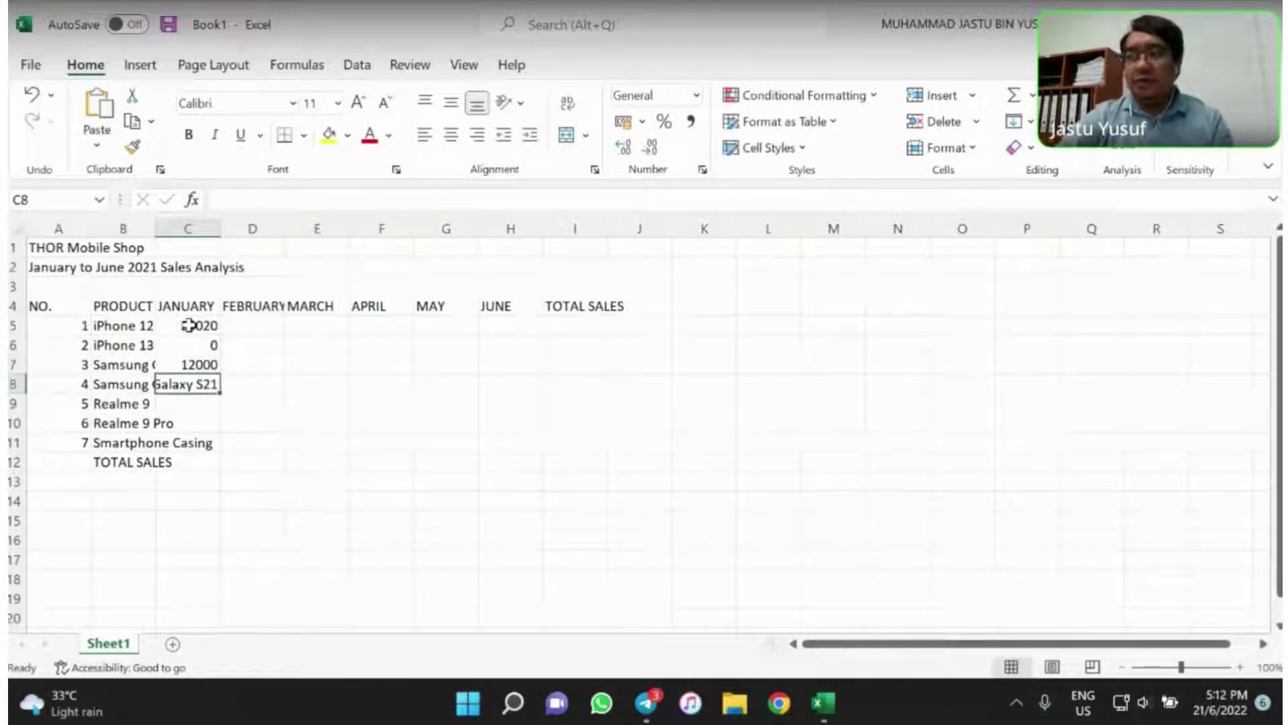
Enter January sales 15010, 4400 and 12250 in C8:C10
type("1")
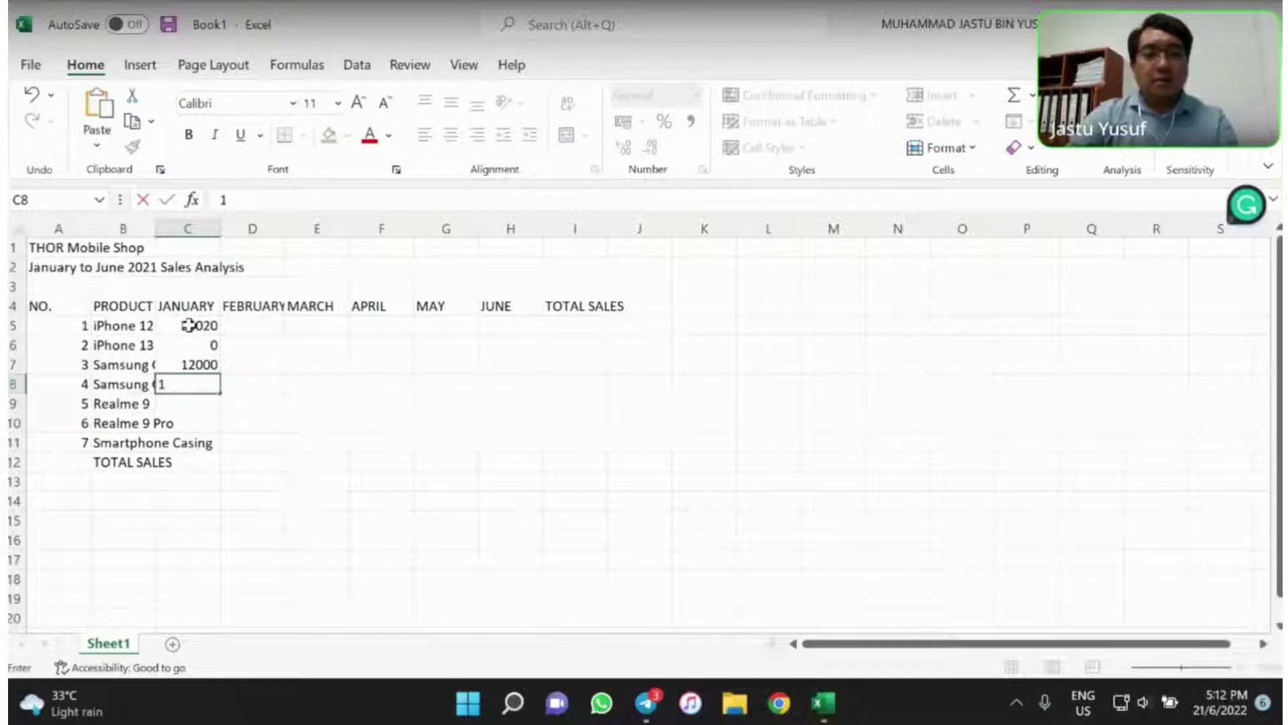
type("5010")
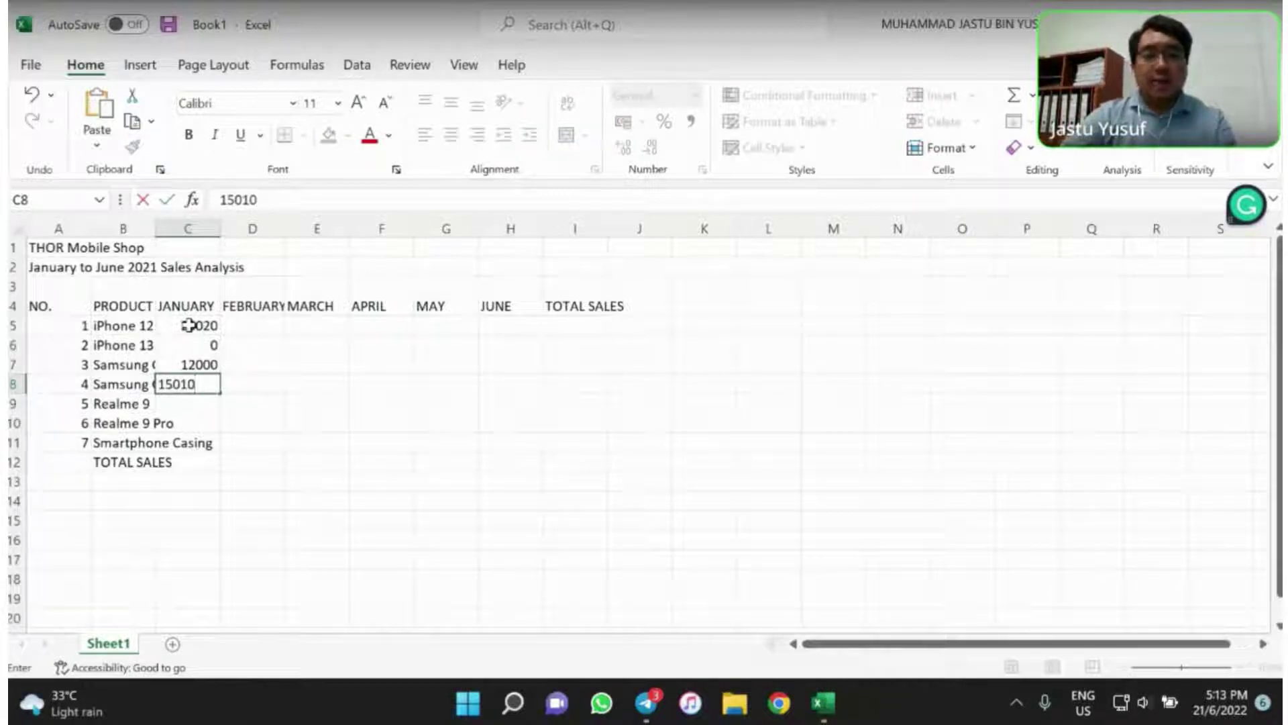
key("Return")
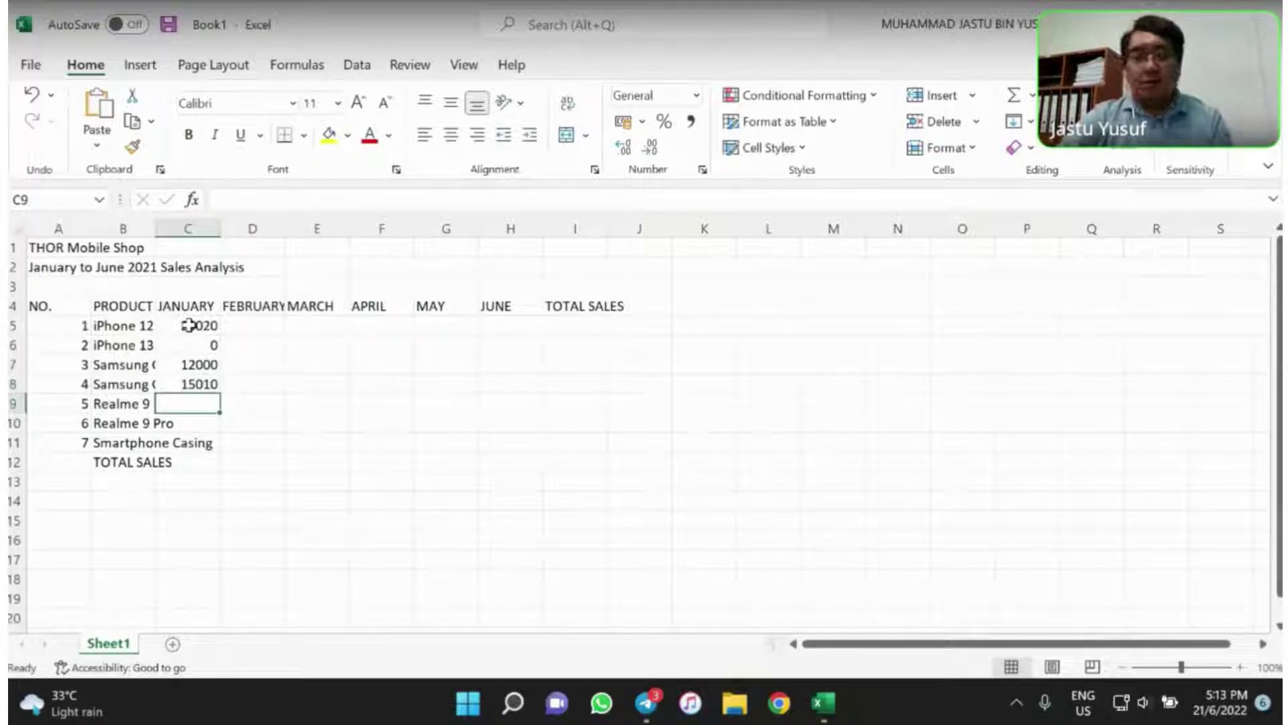
type("4400")
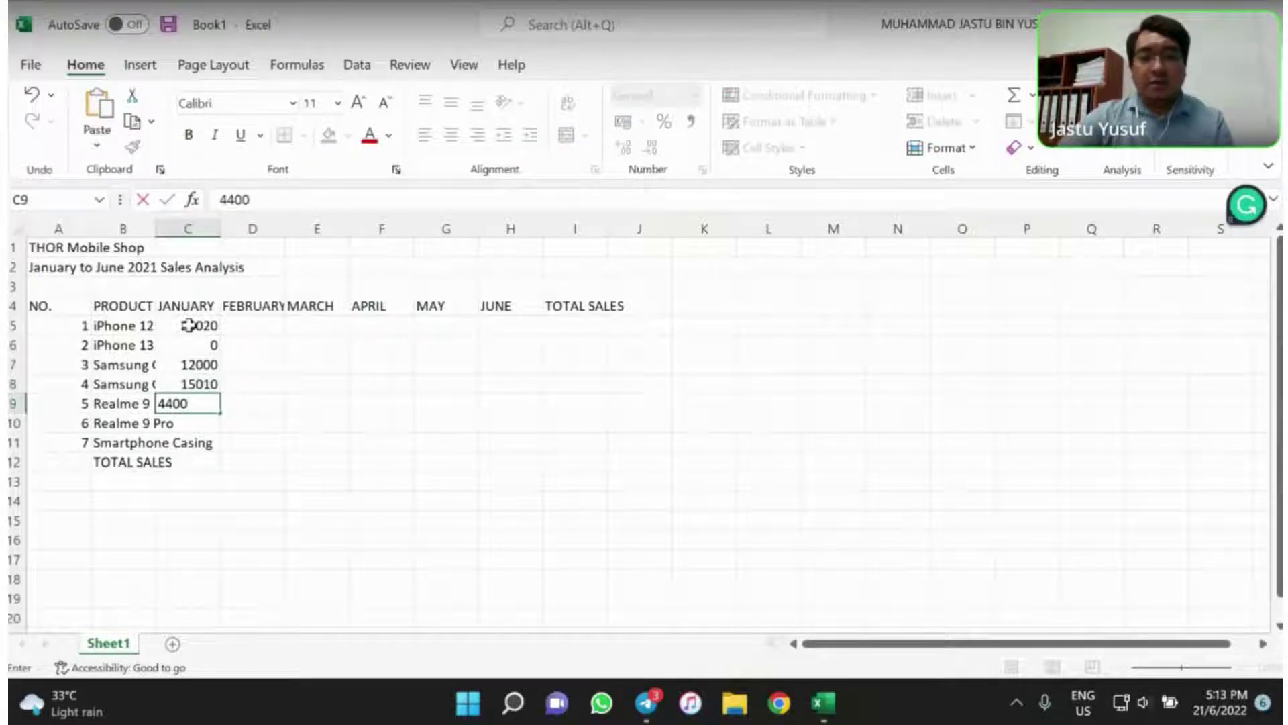
key("Return")
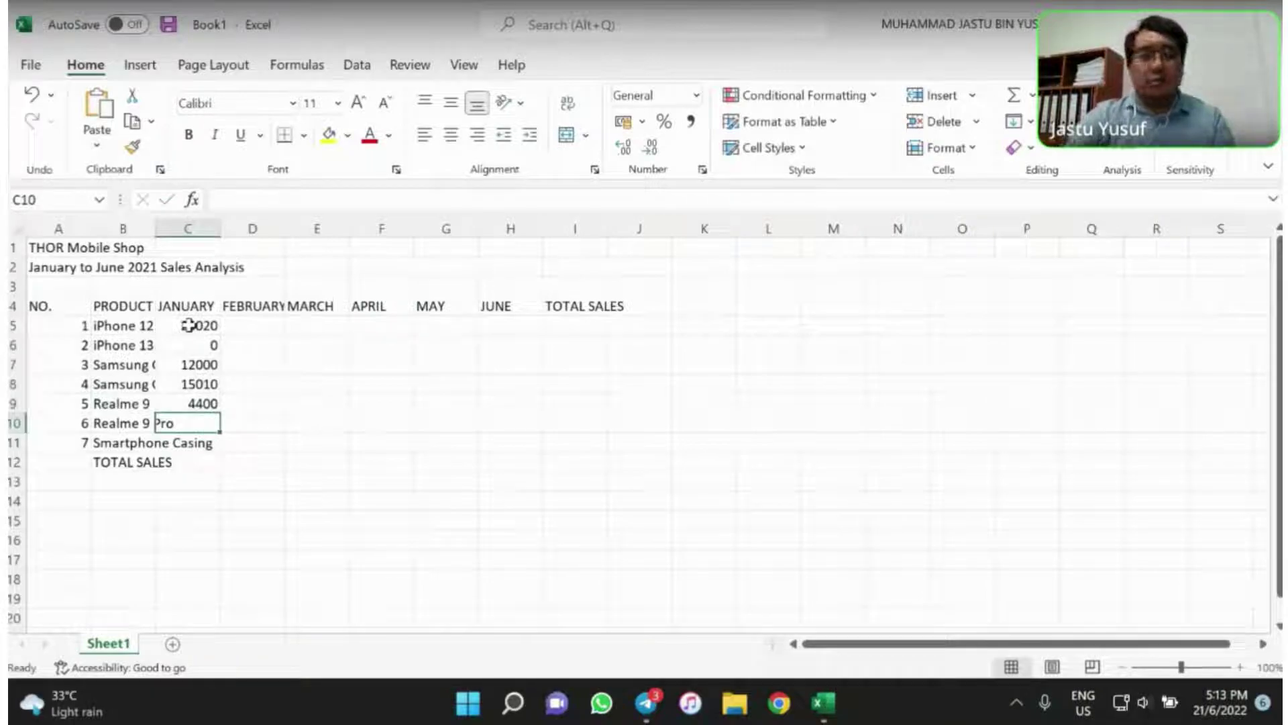
type("122")
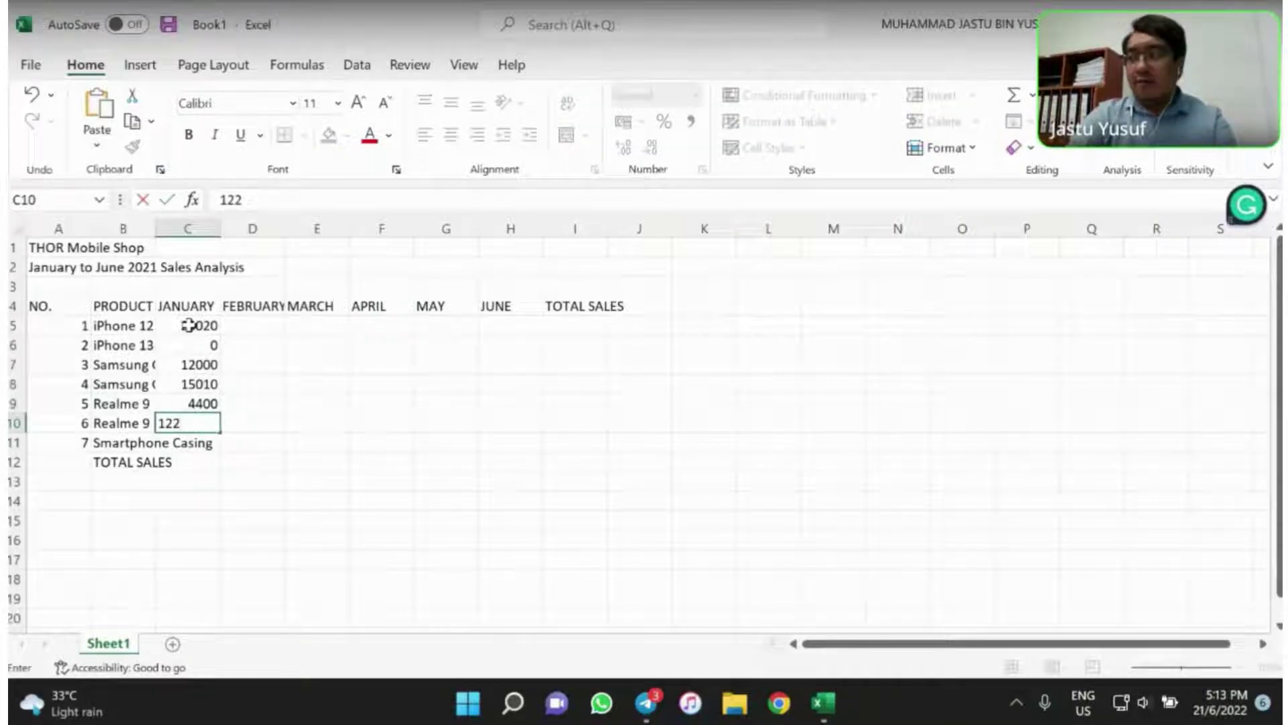
type("50")
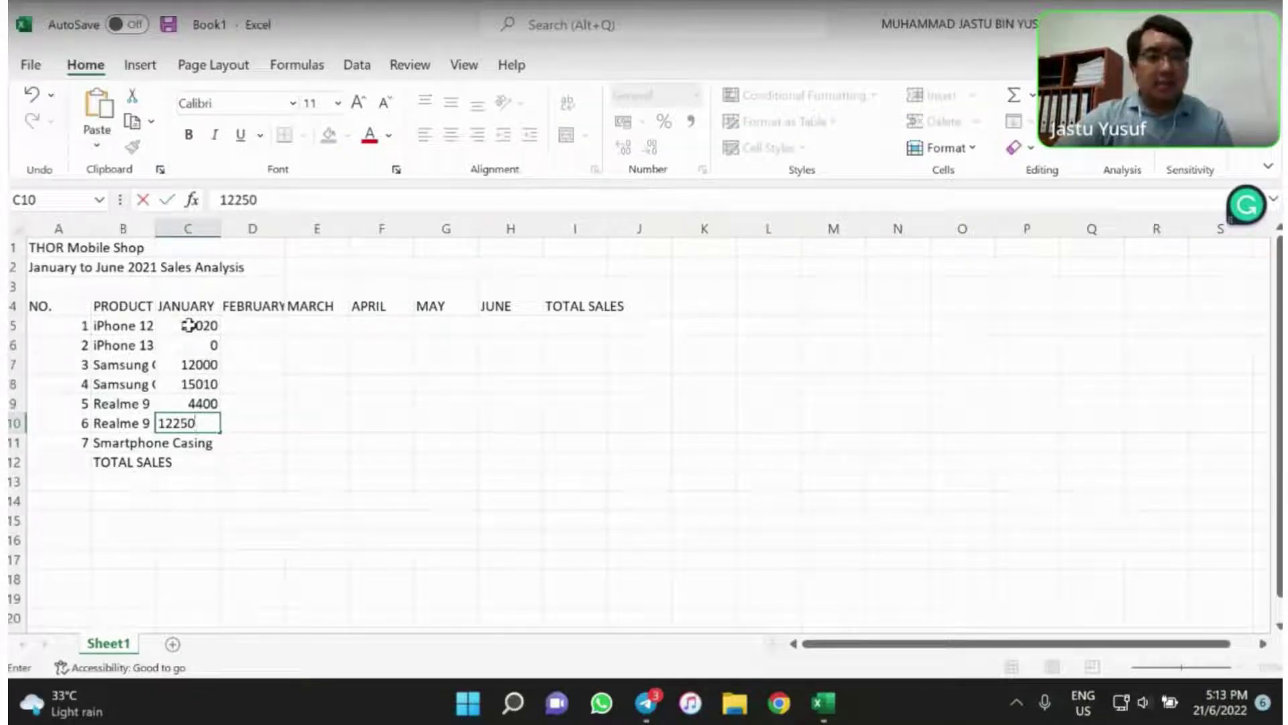
key("Return")
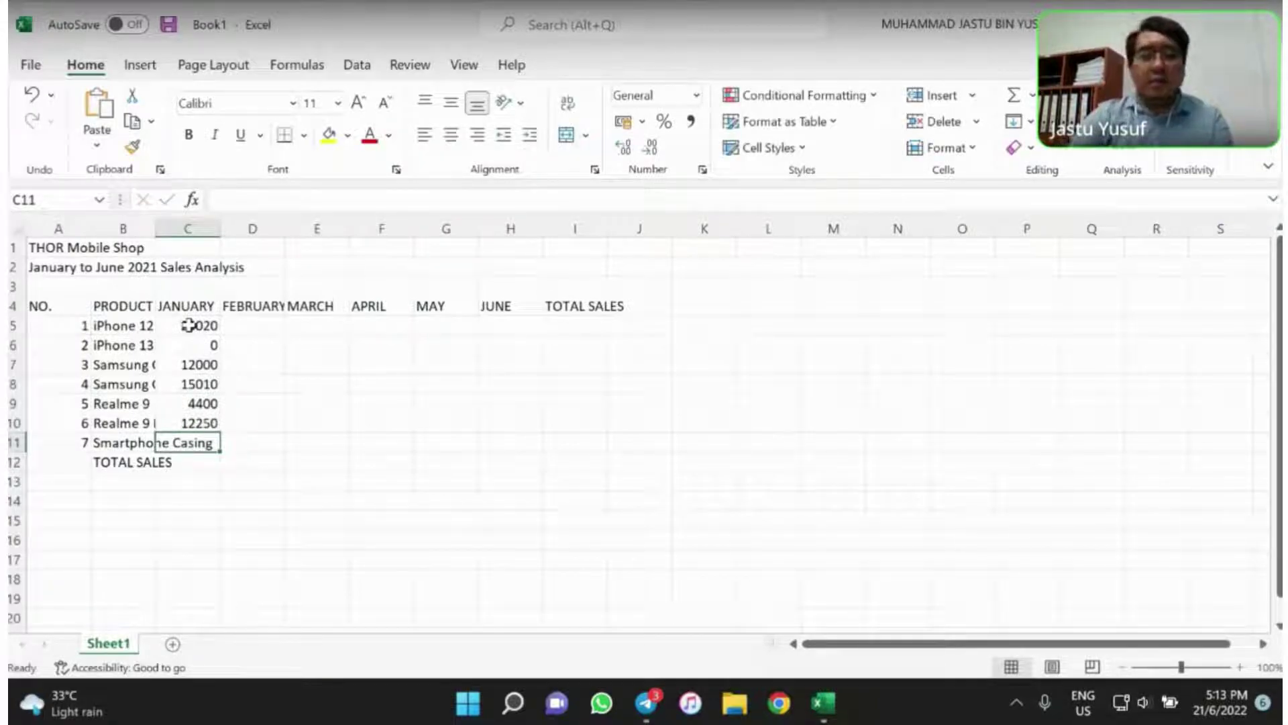
Enter 700 in C11, autofit columns B and I, and widen column D slightly
type("700")
key("Tab")
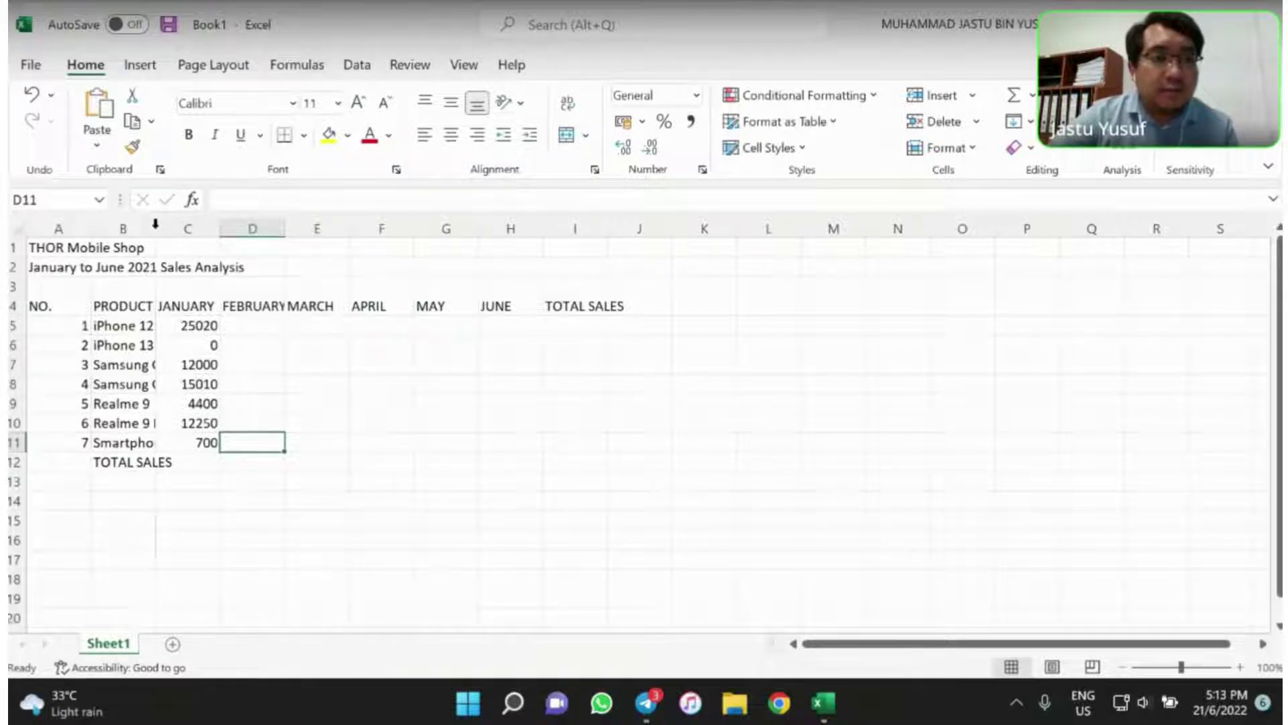
double_click(155, 228)
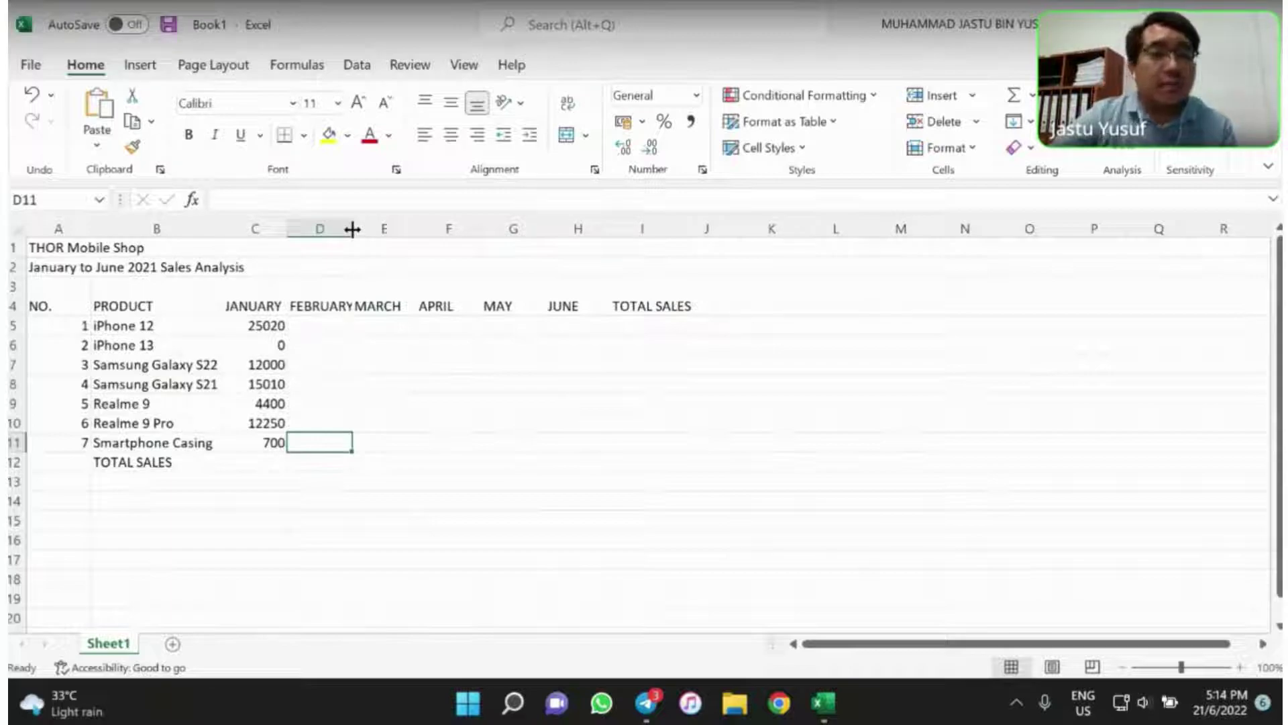
left_click_drag(352, 229, 358, 228)
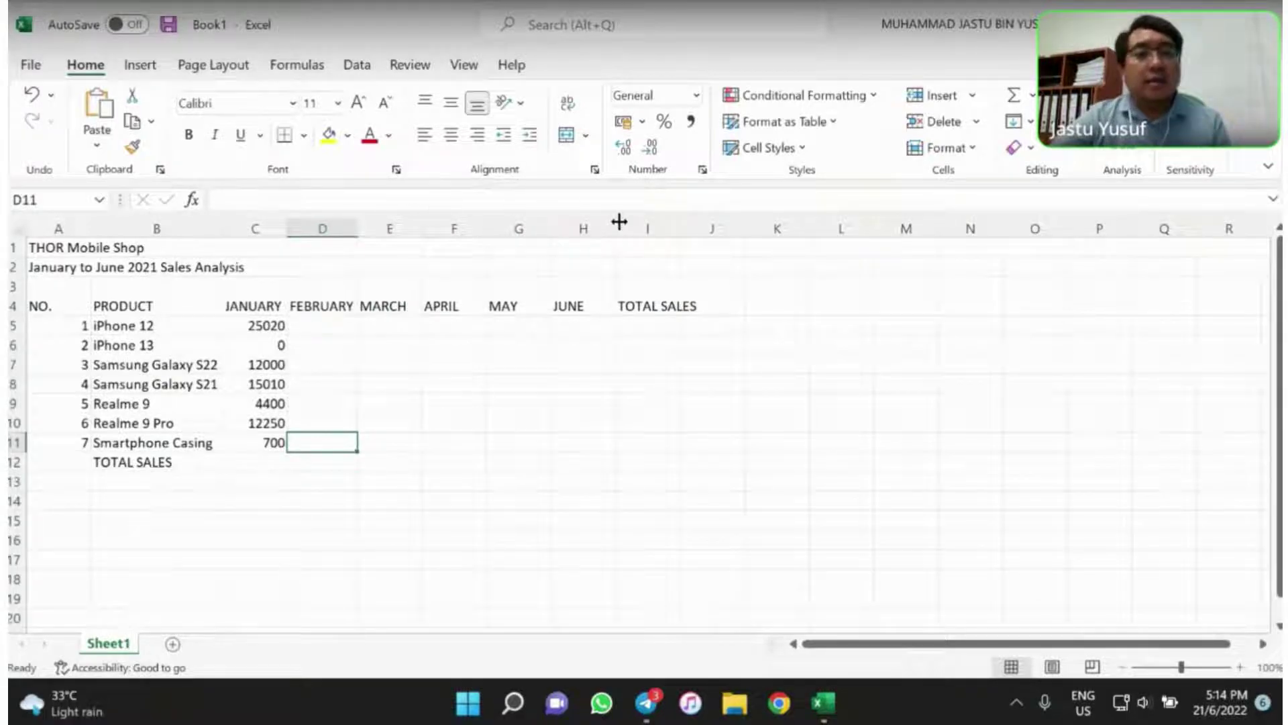
double_click(681, 226)
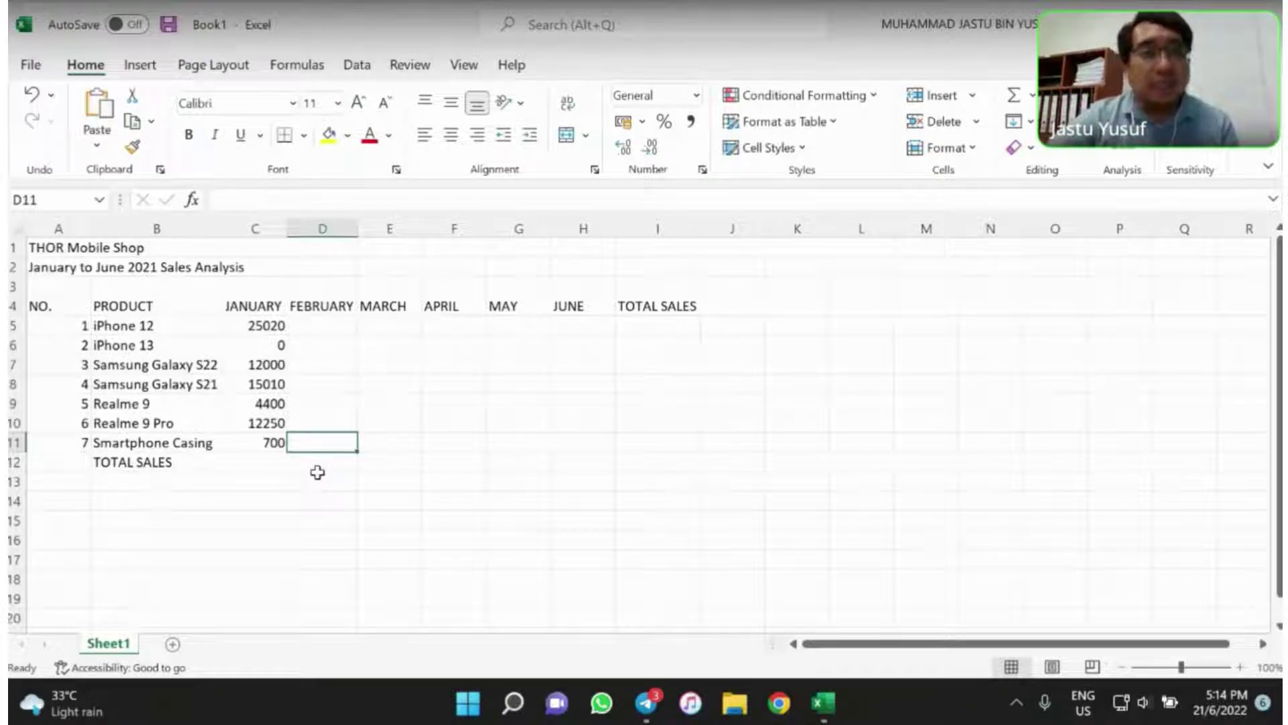
Enter February sales 17650, 0 and 24100 in D5:D7
left_click(327, 323)
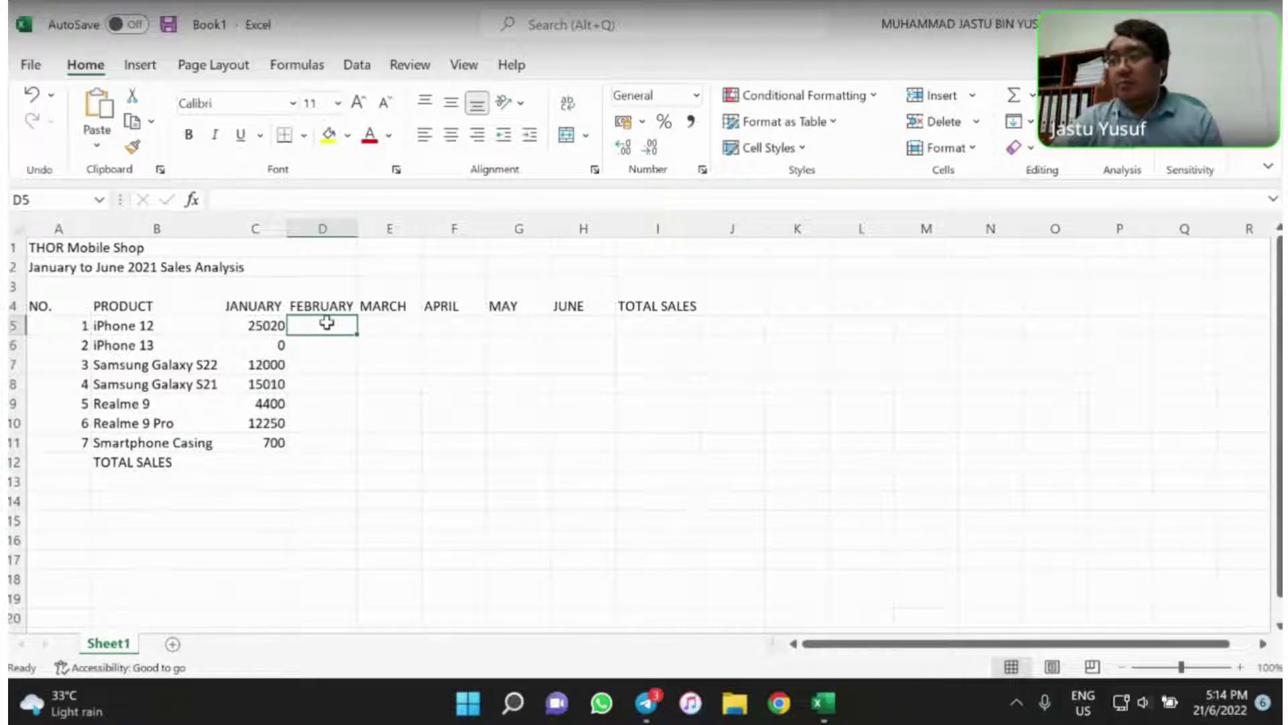
type("1")
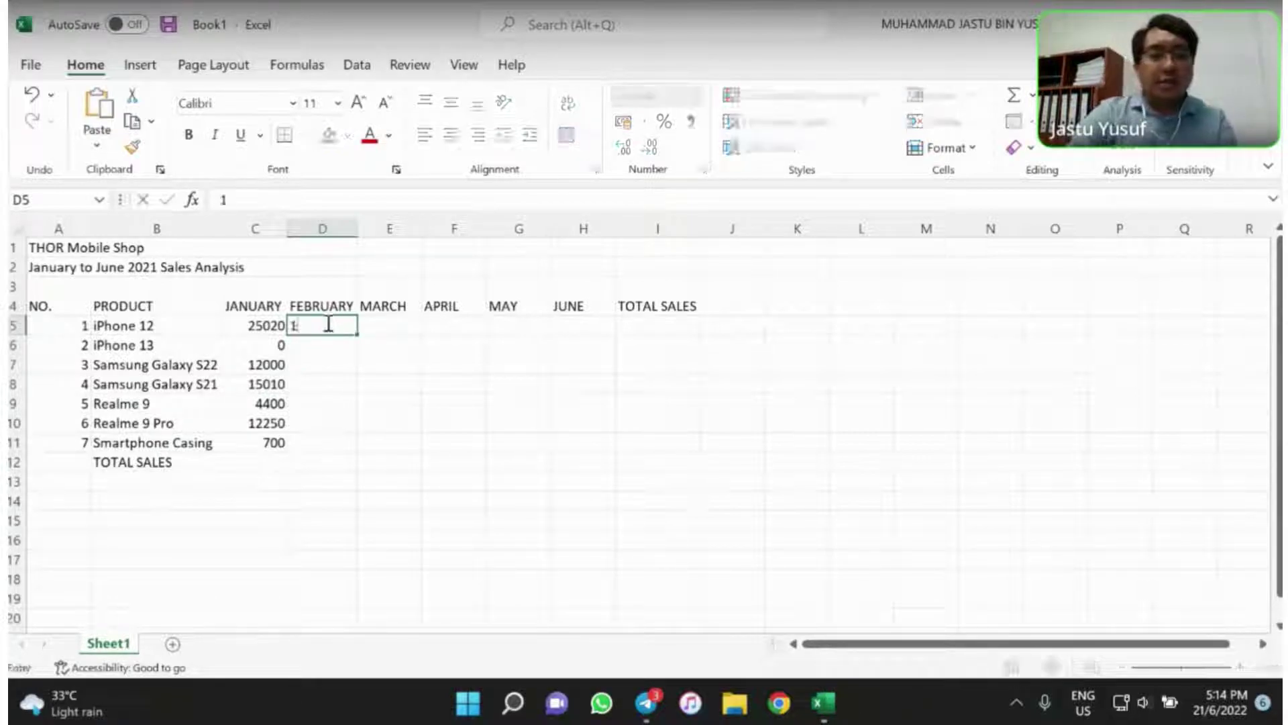
type("7650")
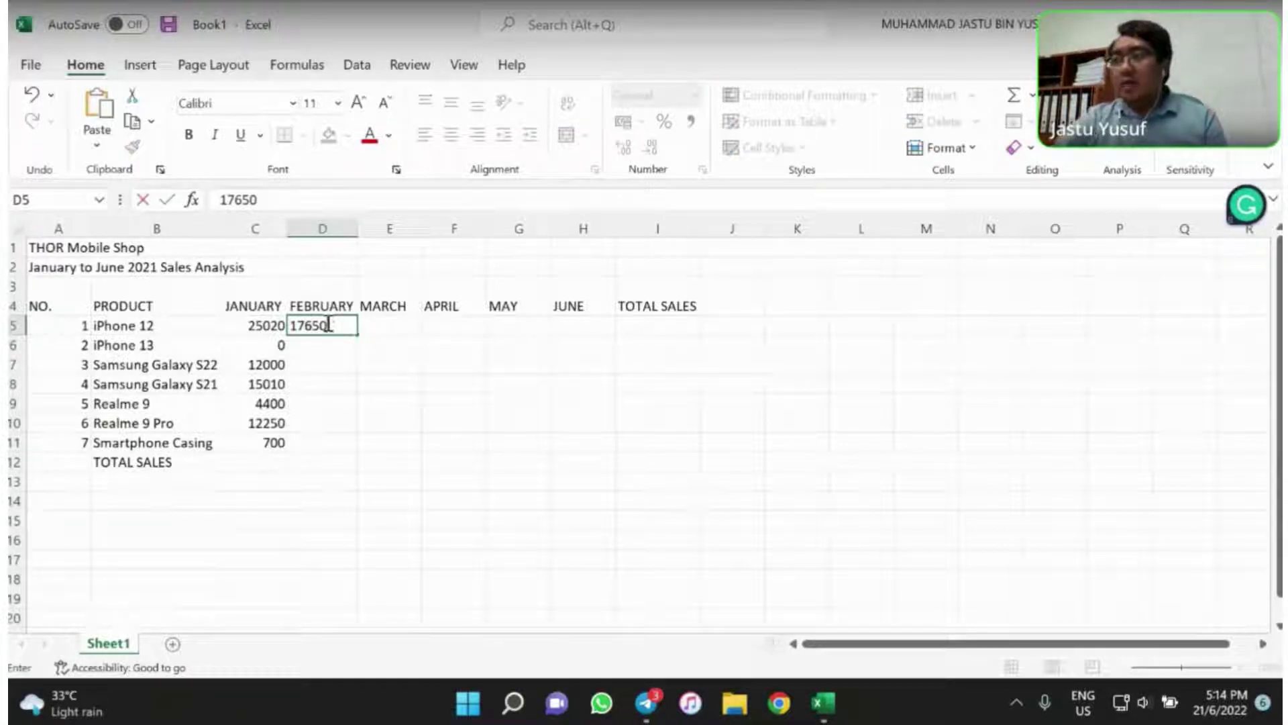
key("Return")
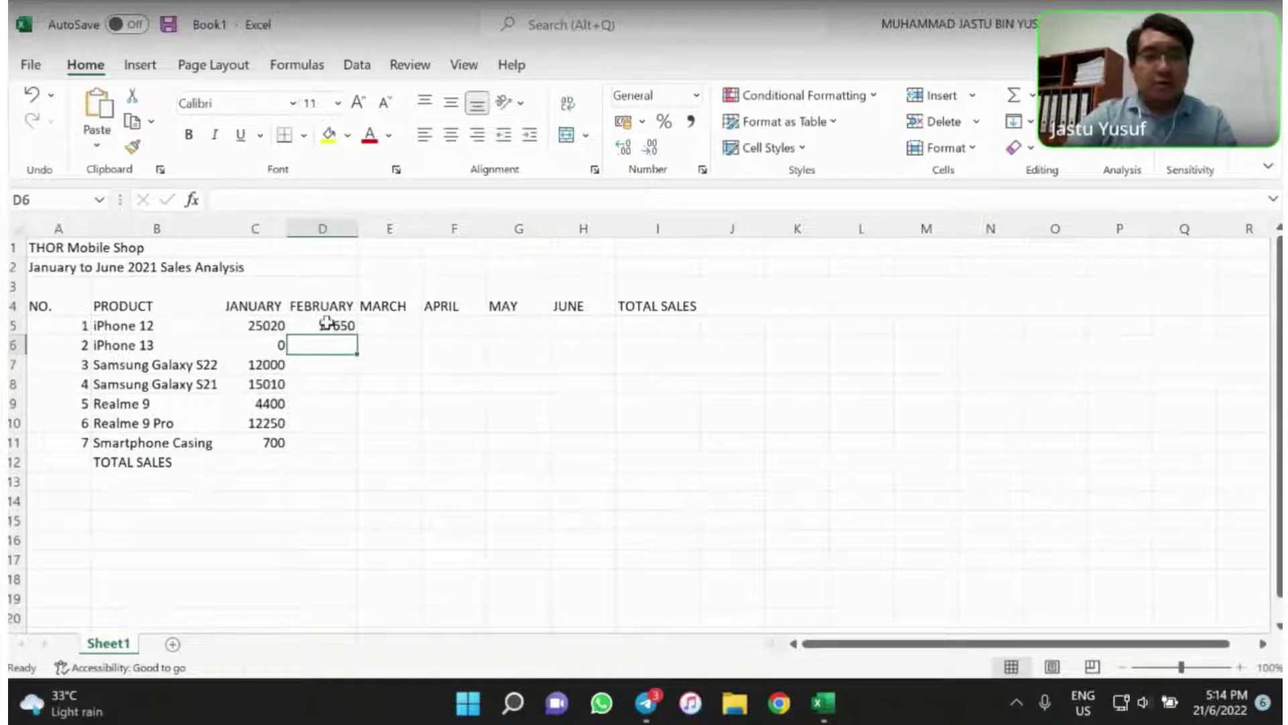
type("0")
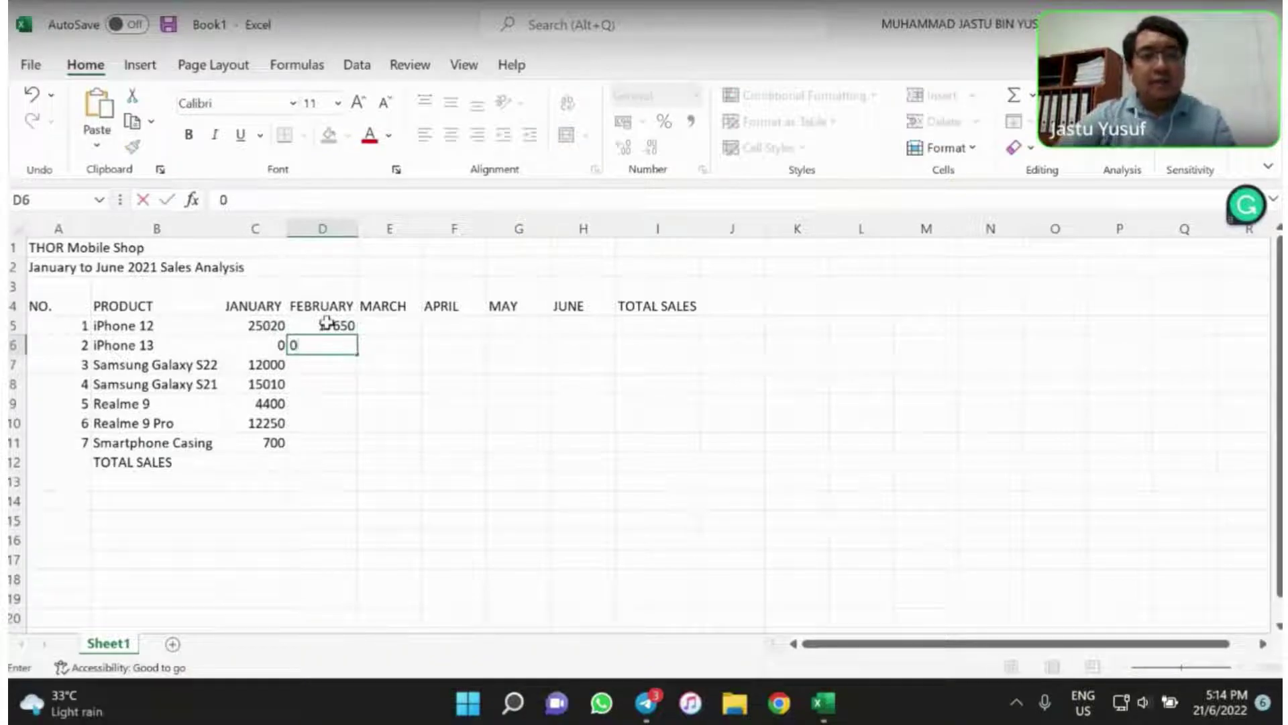
key("Return")
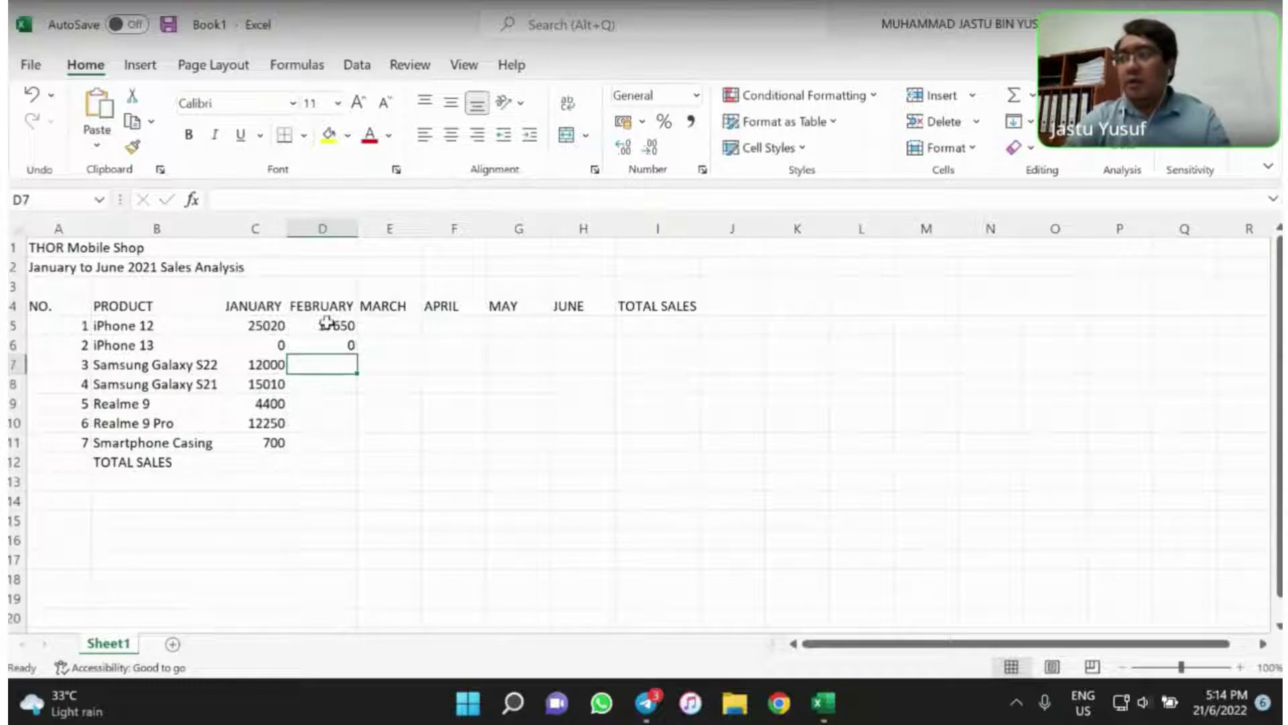
type("24100")
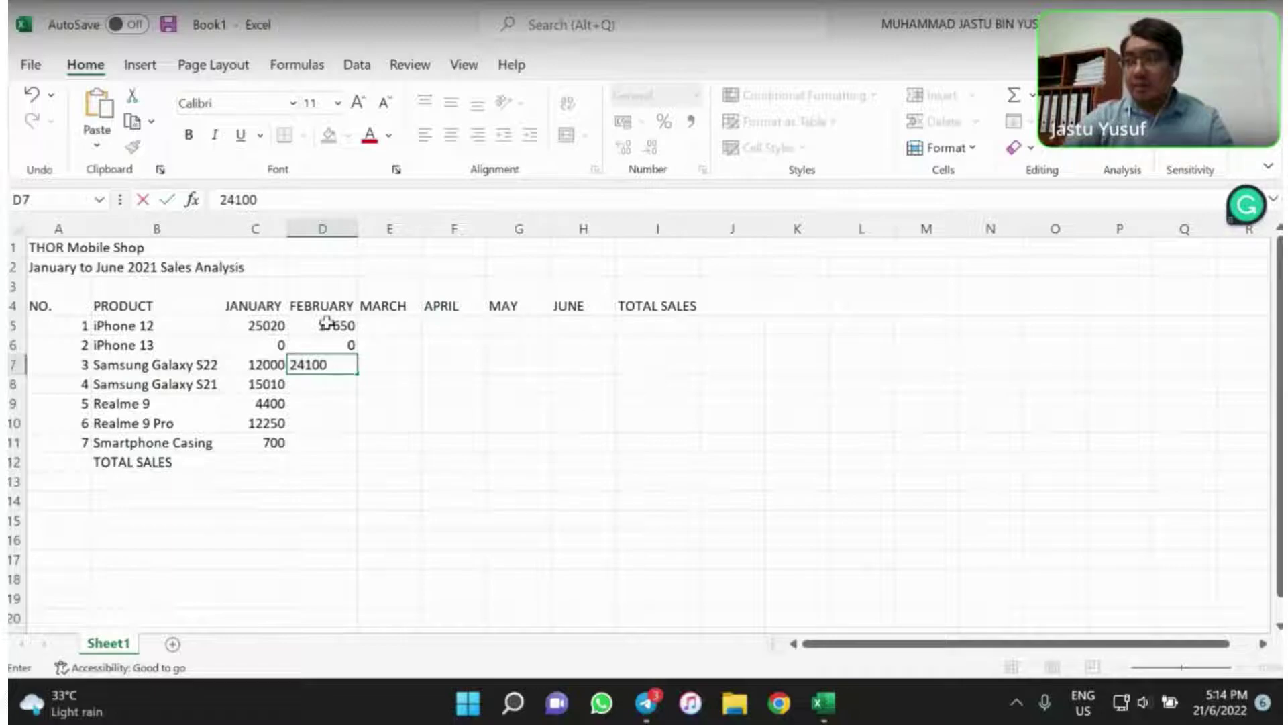
key("Return")
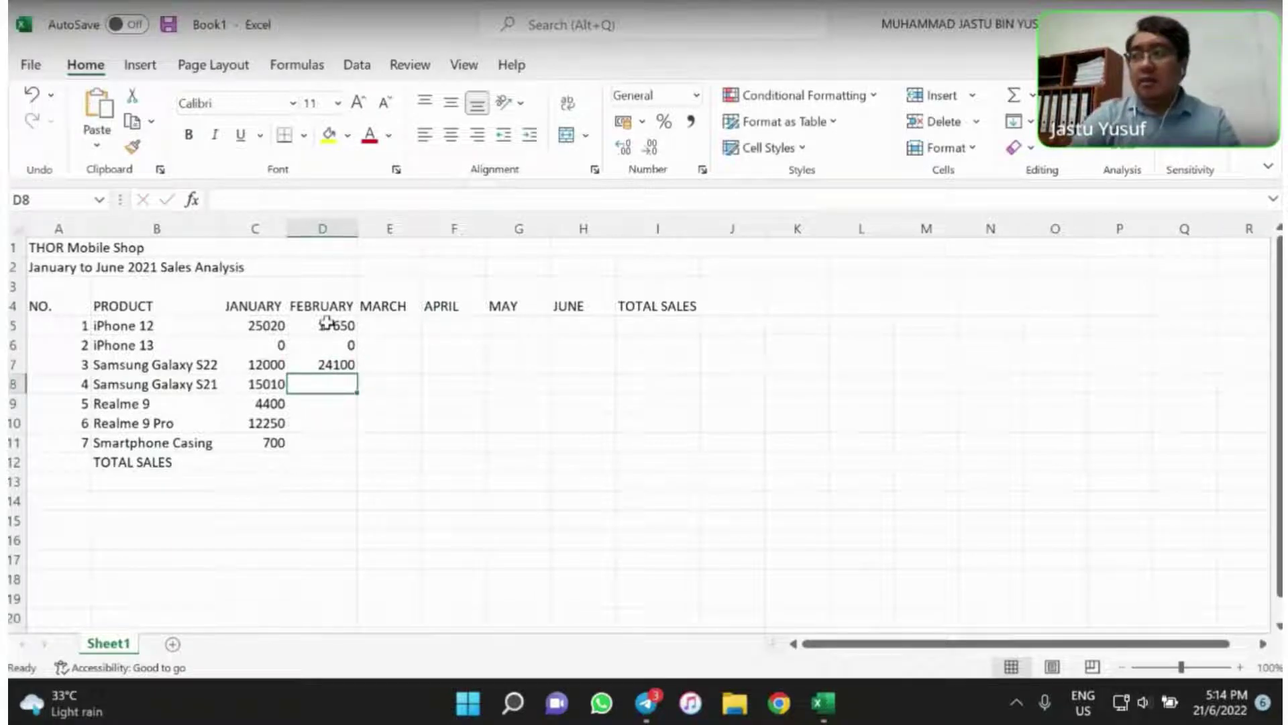
Enter February sales 21000, 17650, 11380 and 760 in D8:D11
type("21000")
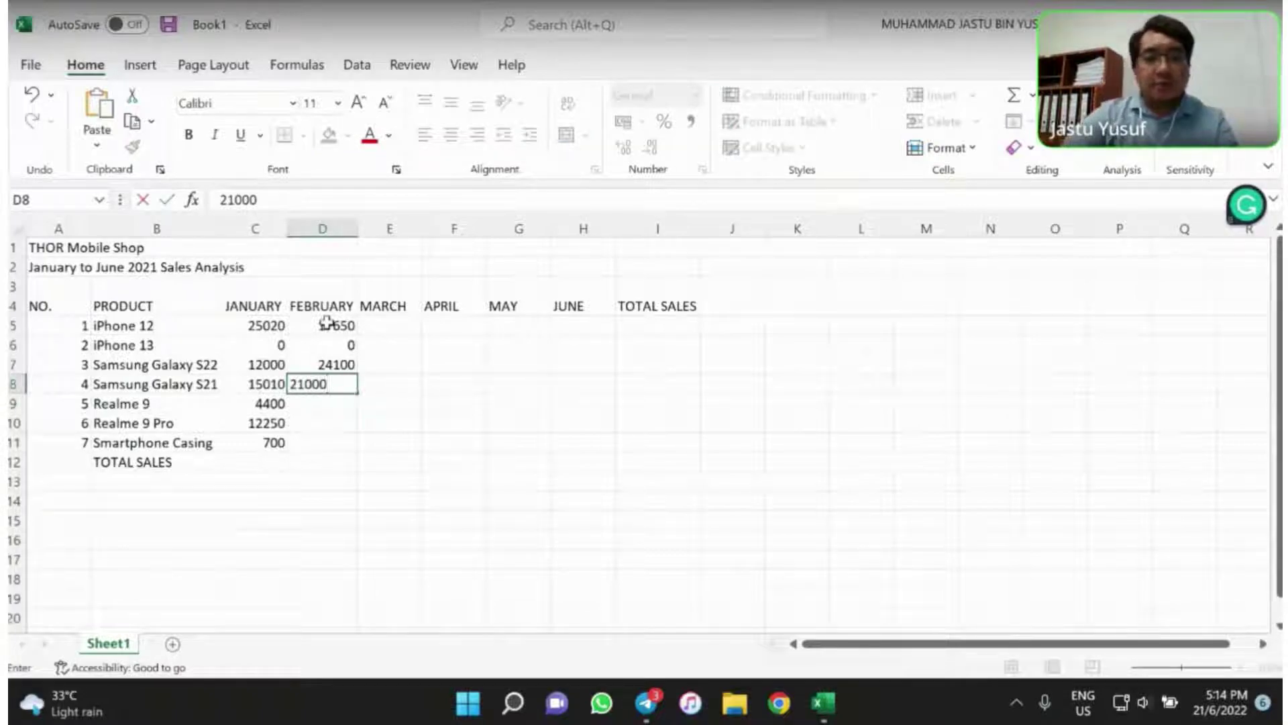
key("Return")
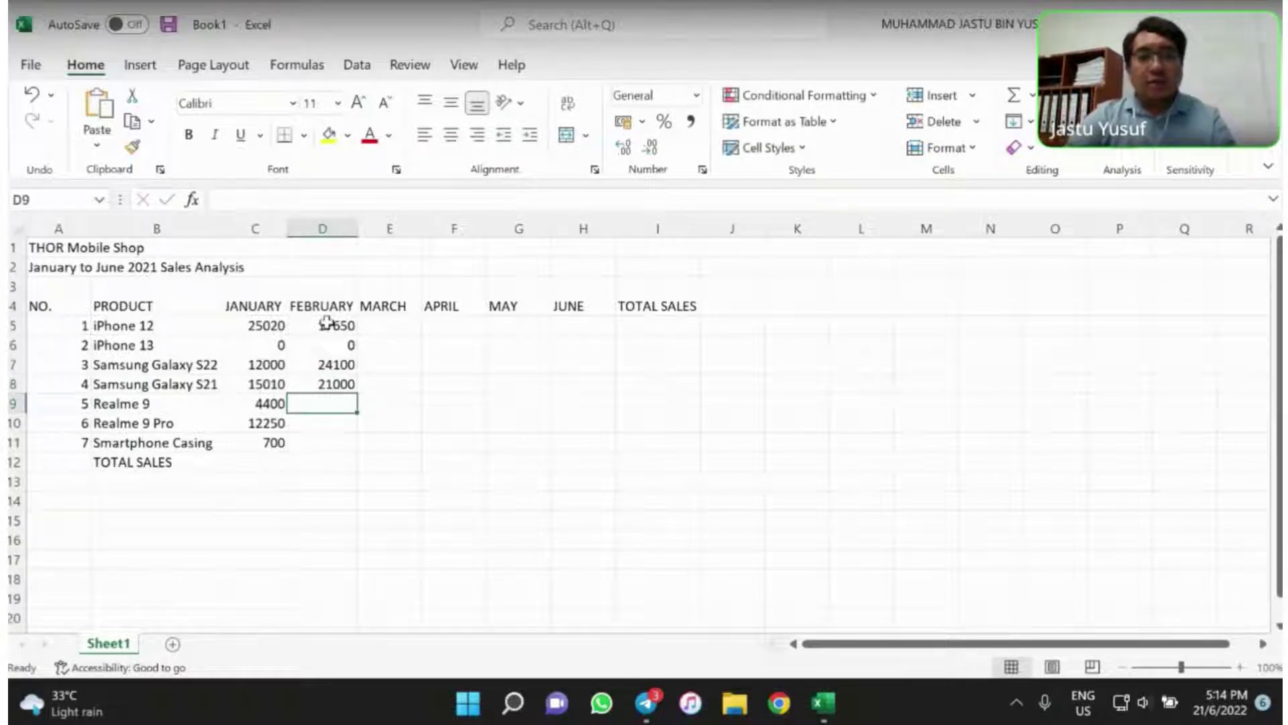
type("17650")
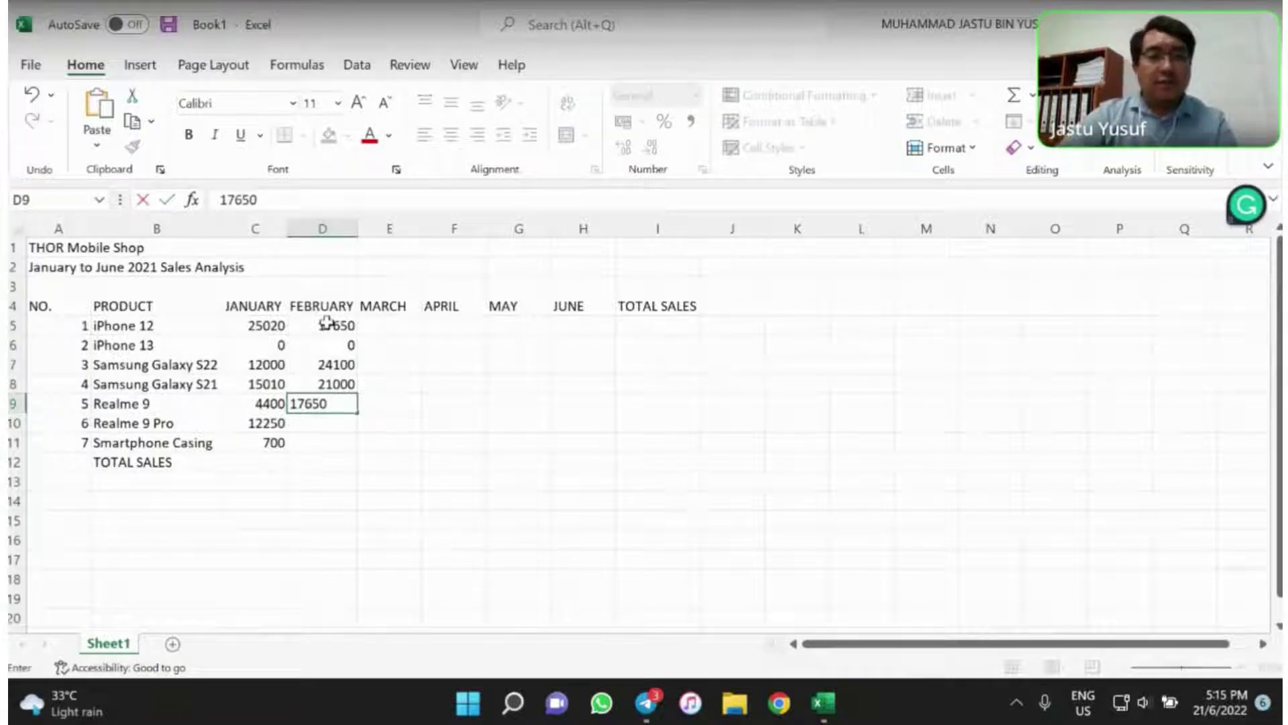
key("Return")
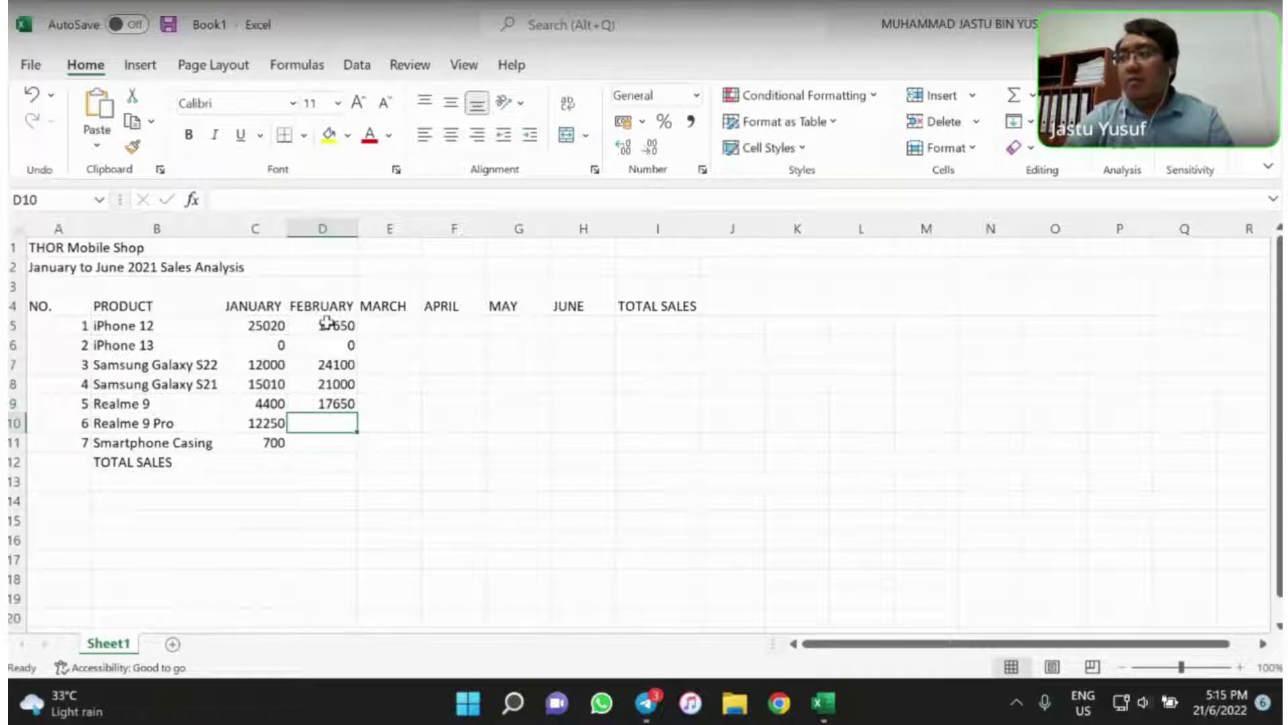
type("113")
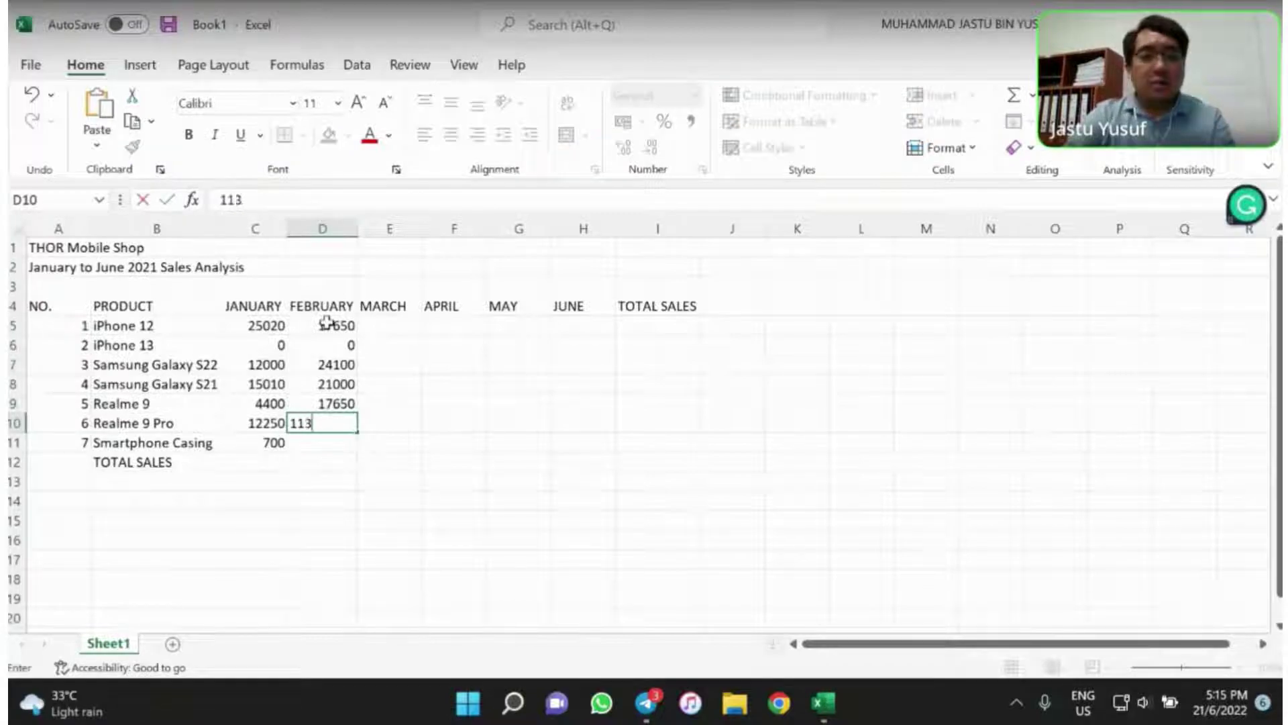
type("80")
key("Return")
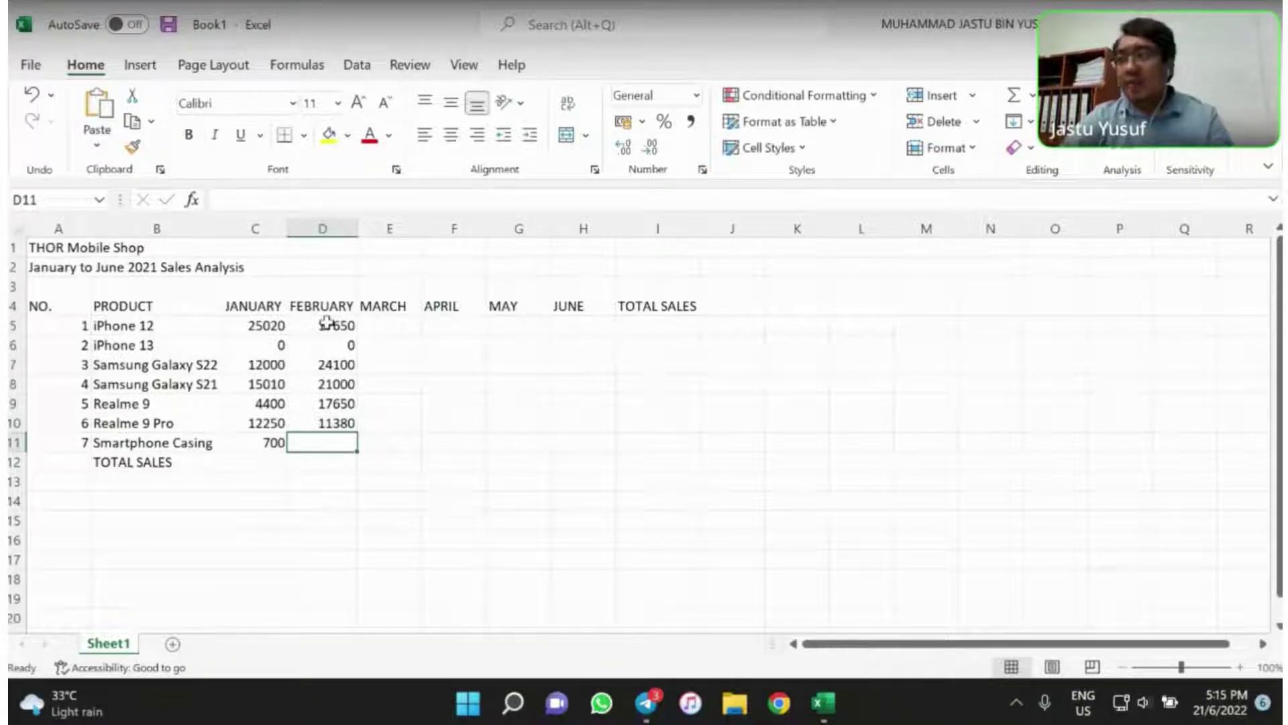
type("760")
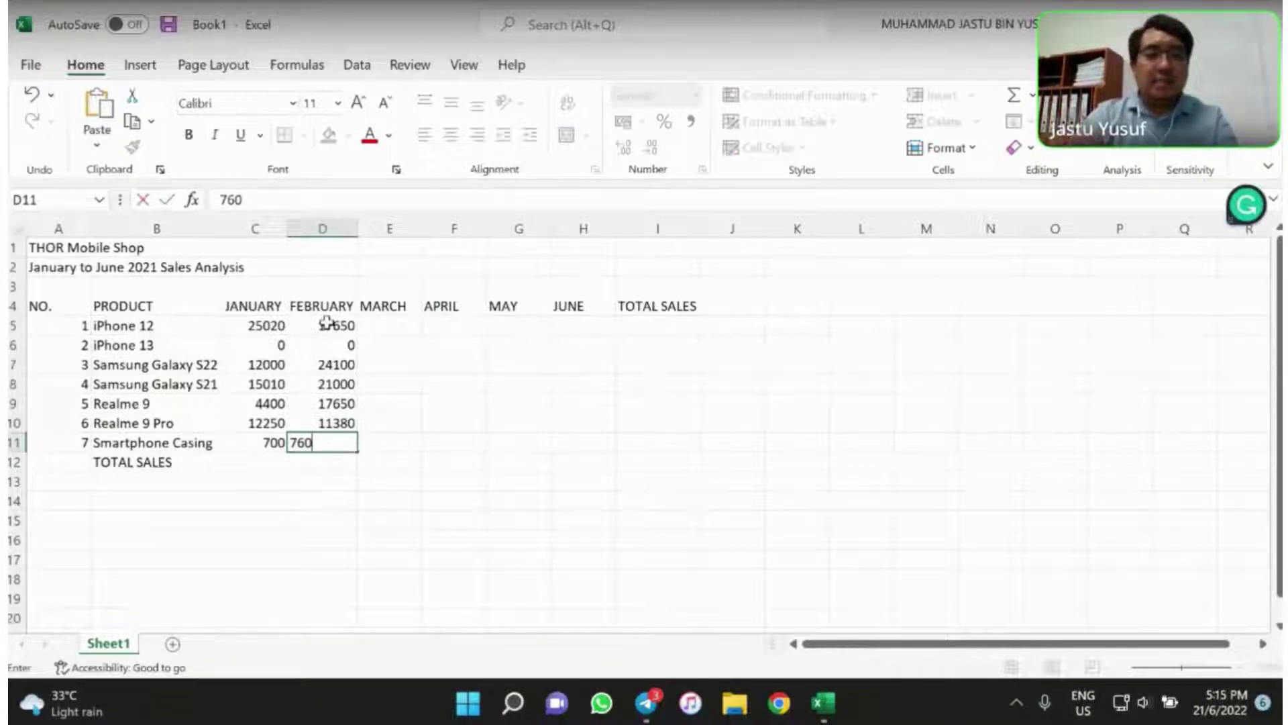
Enter March sales 15000, 37050 and 21400 in E5:E7
left_click(408, 325)
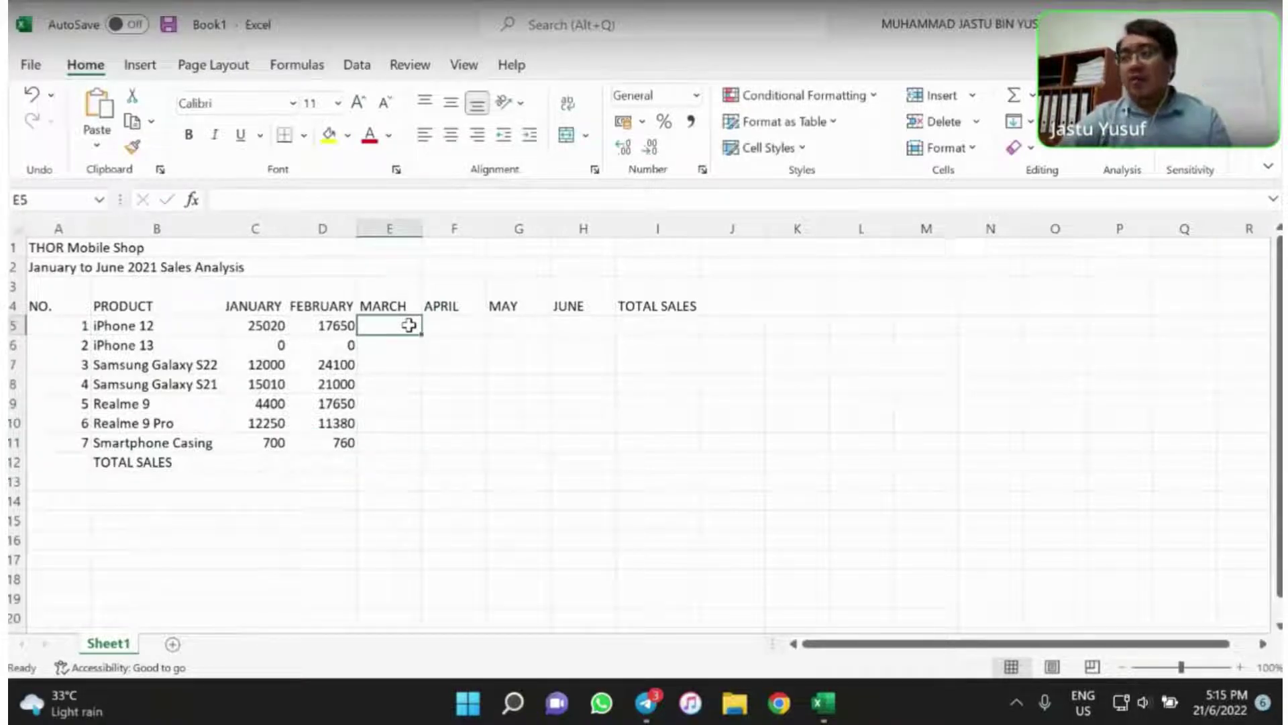
type("15")
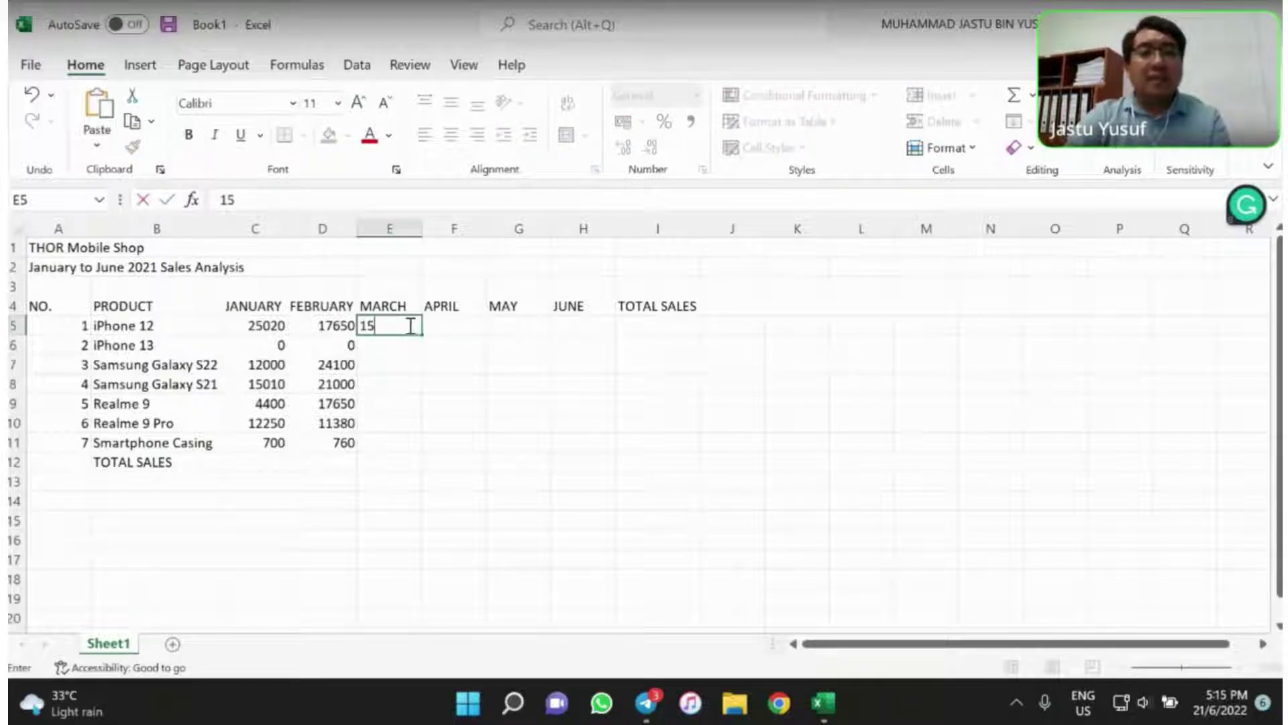
type("000")
key("Return")
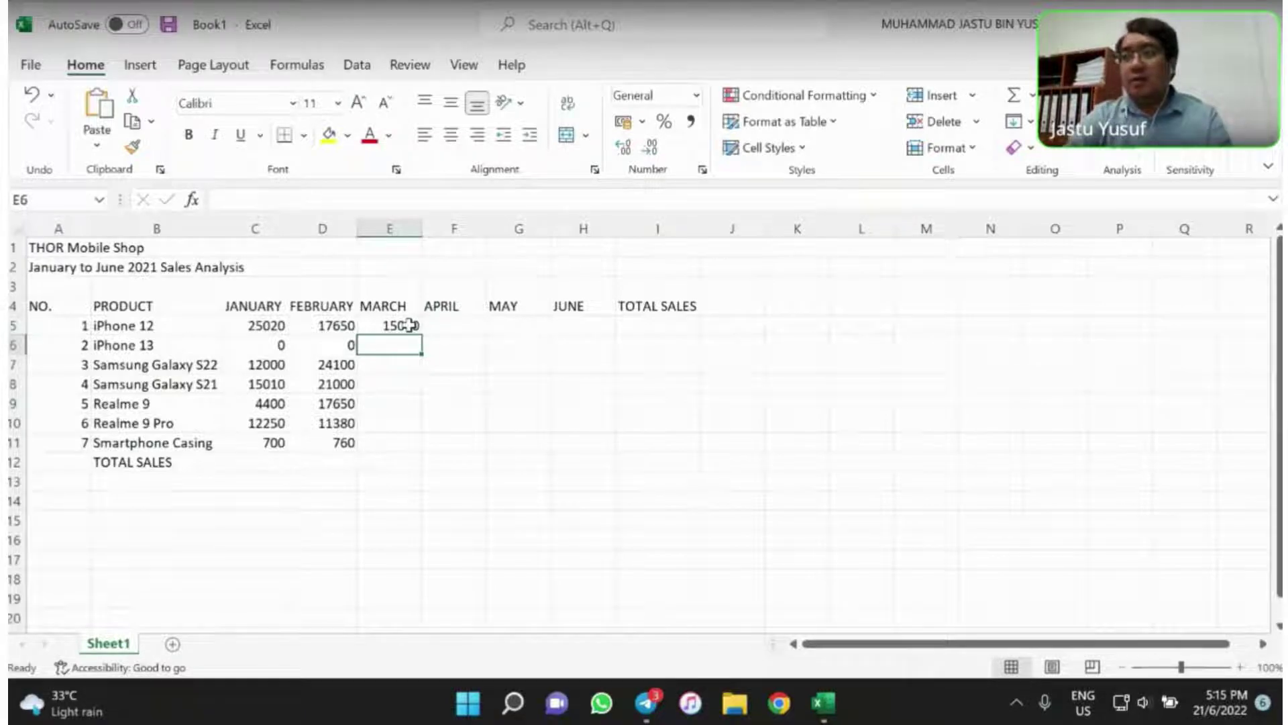
type("37")
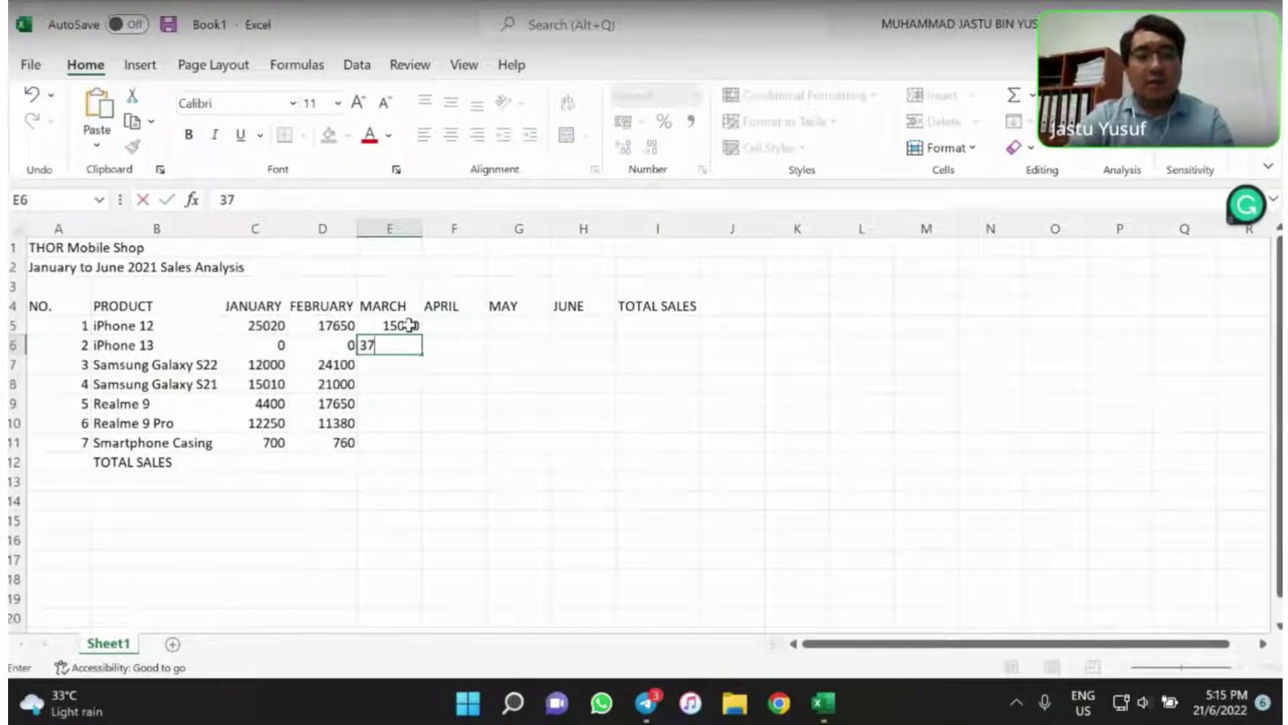
type("050")
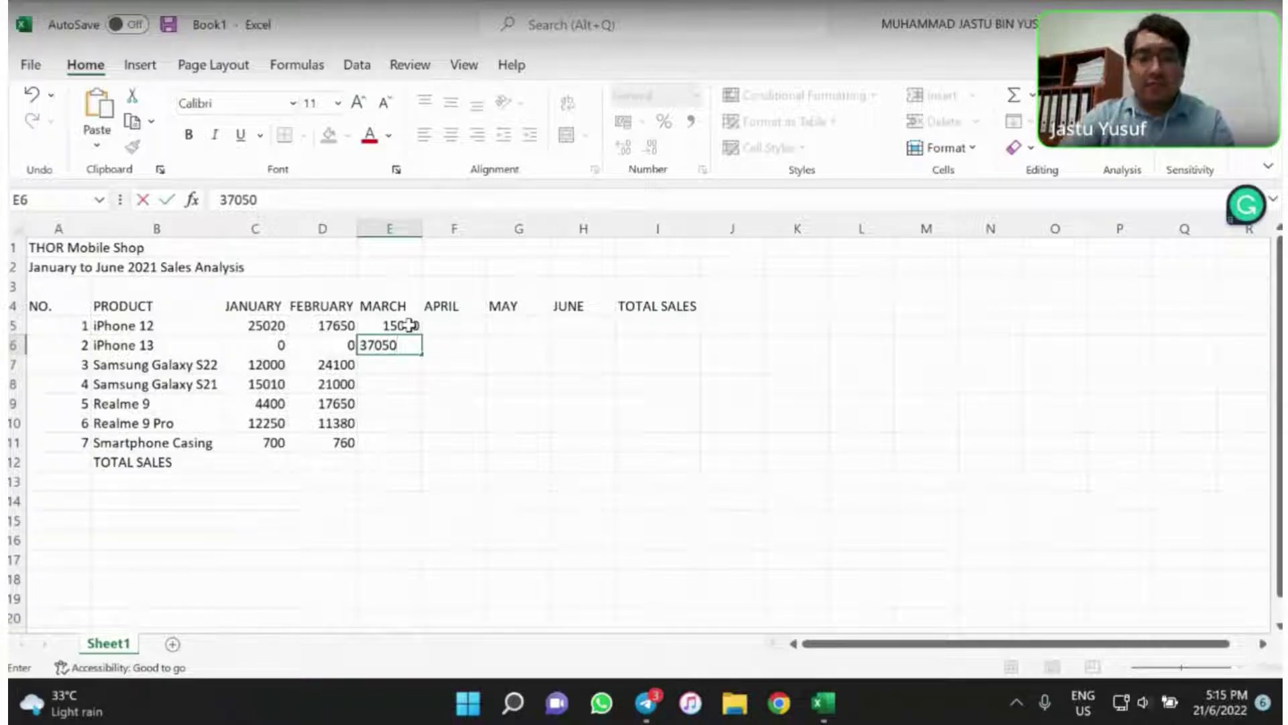
key("Return")
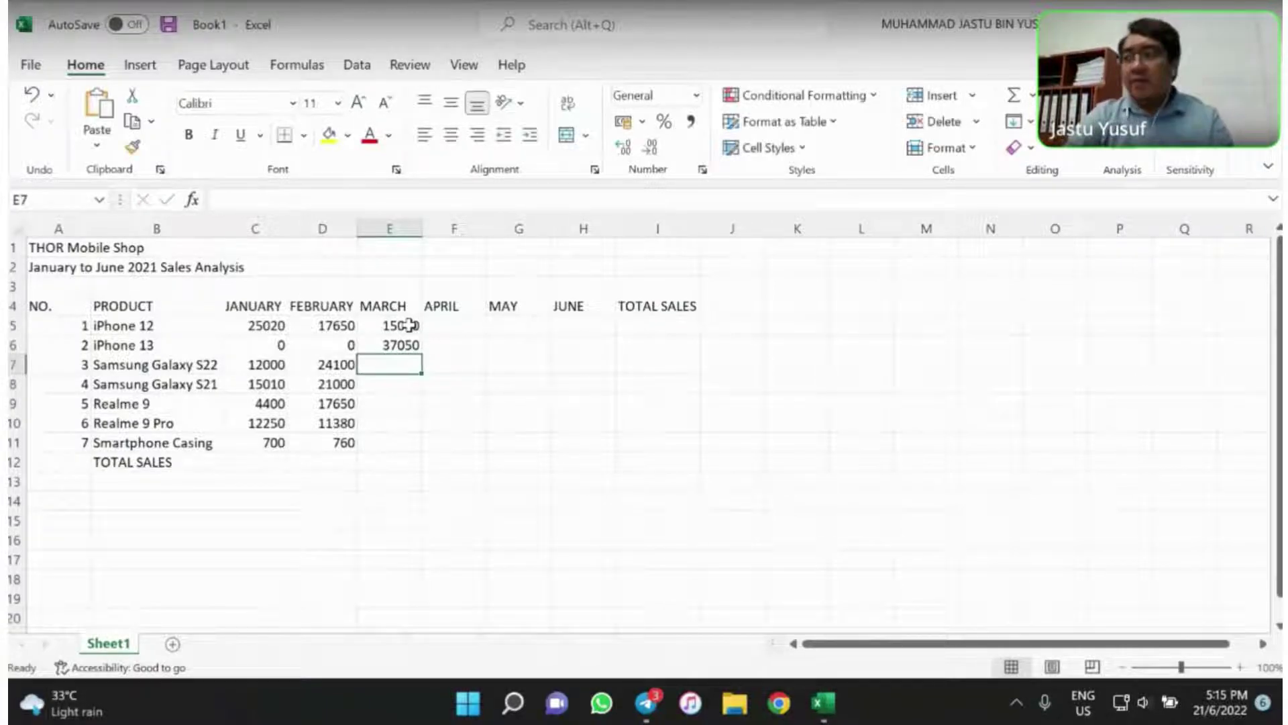
type("21")
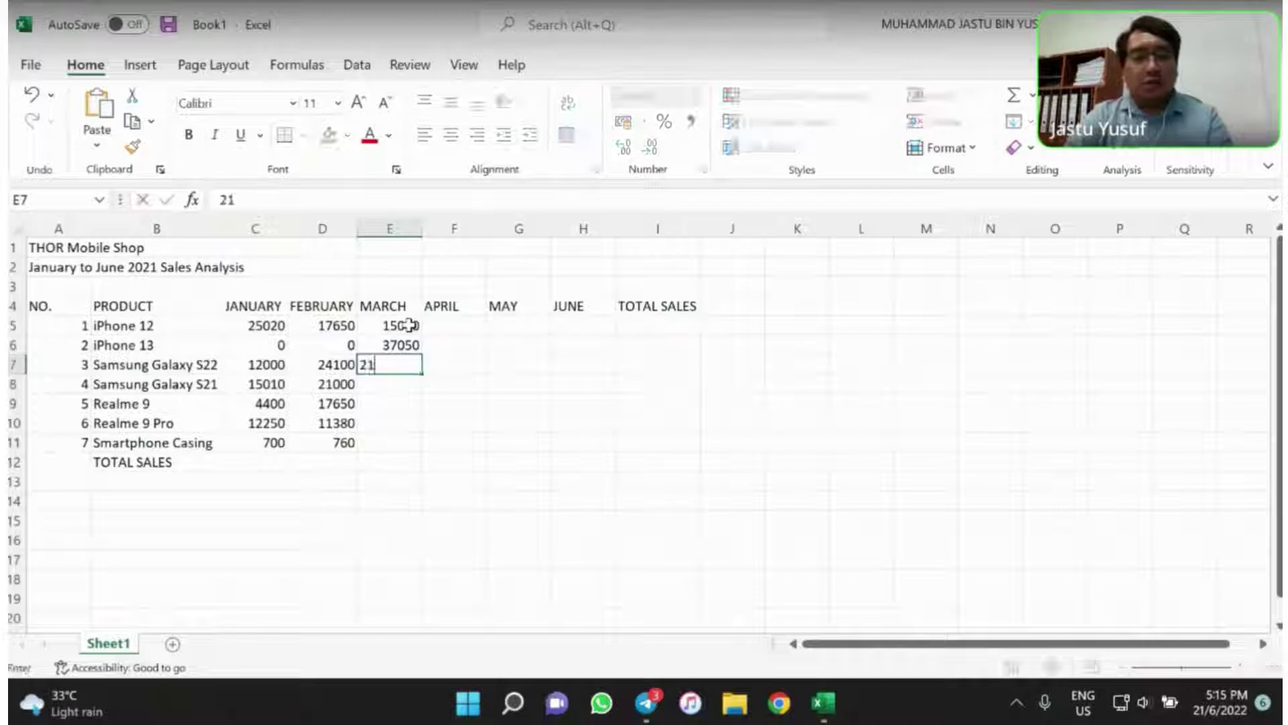
type("400")
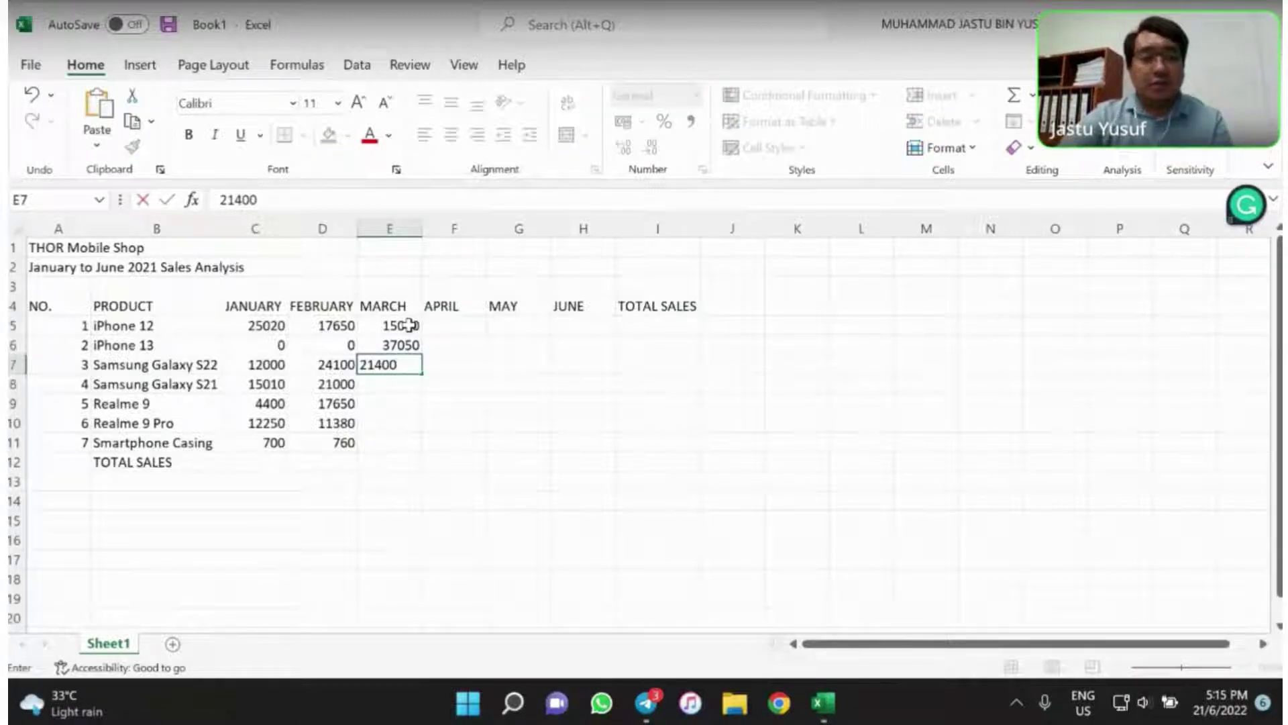
key("Return")
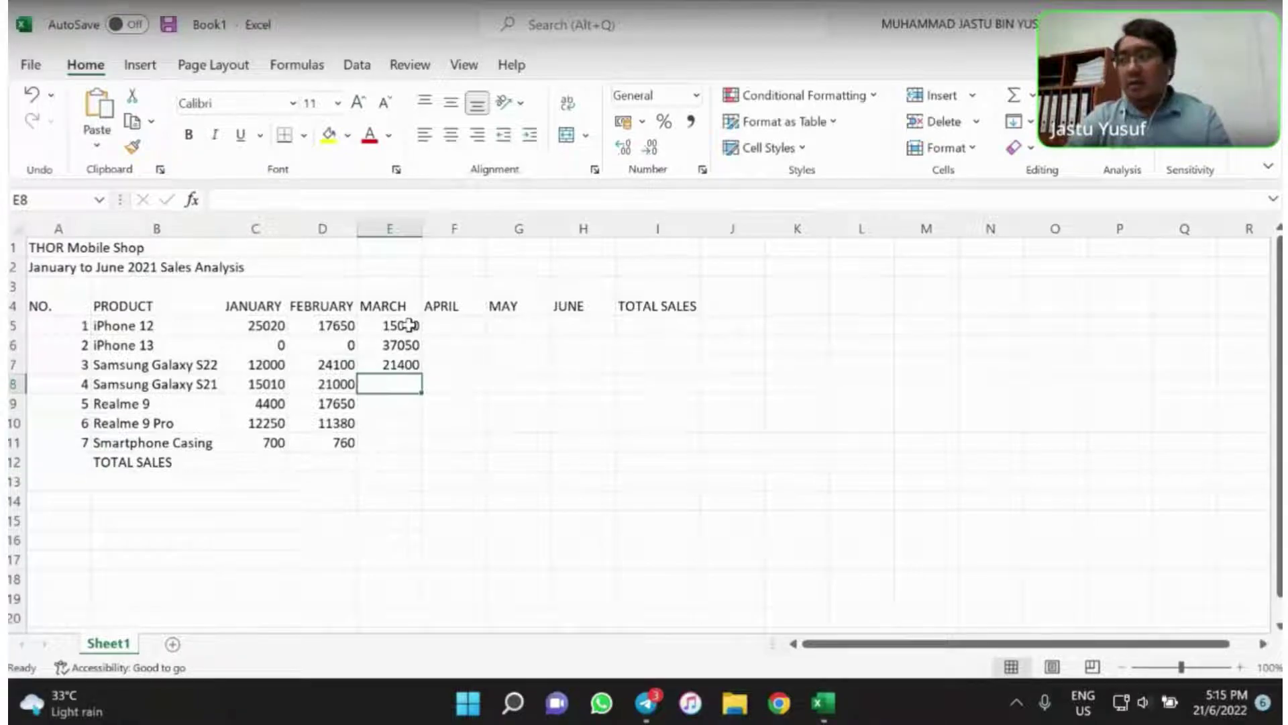
Enter March sales 17755, 11915, 9420 and 1210 in E8:E11
type("17")
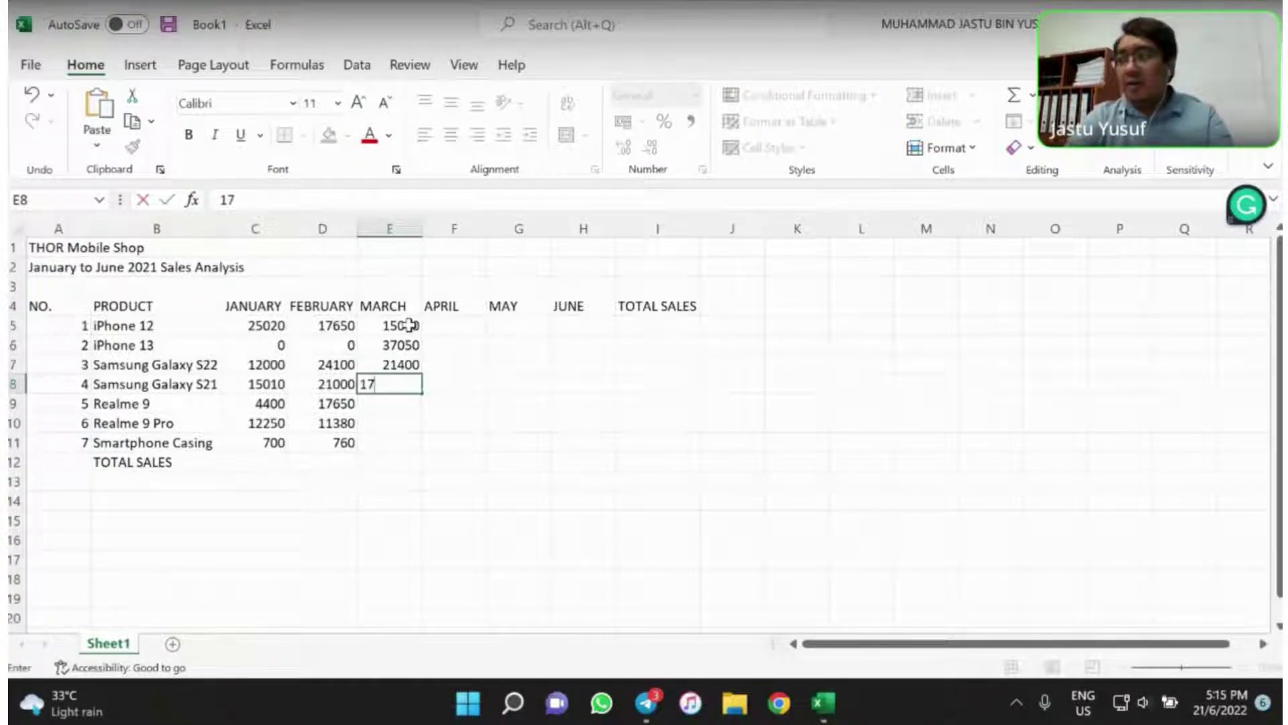
type("755")
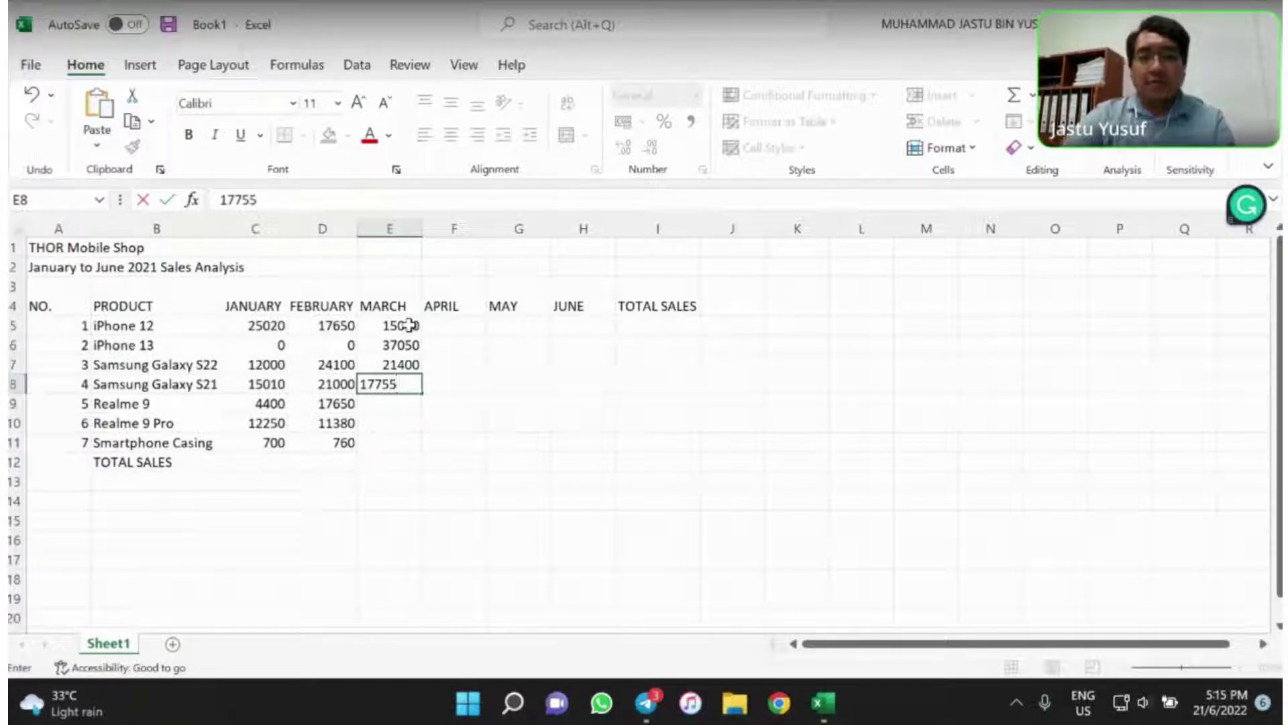
key("Return")
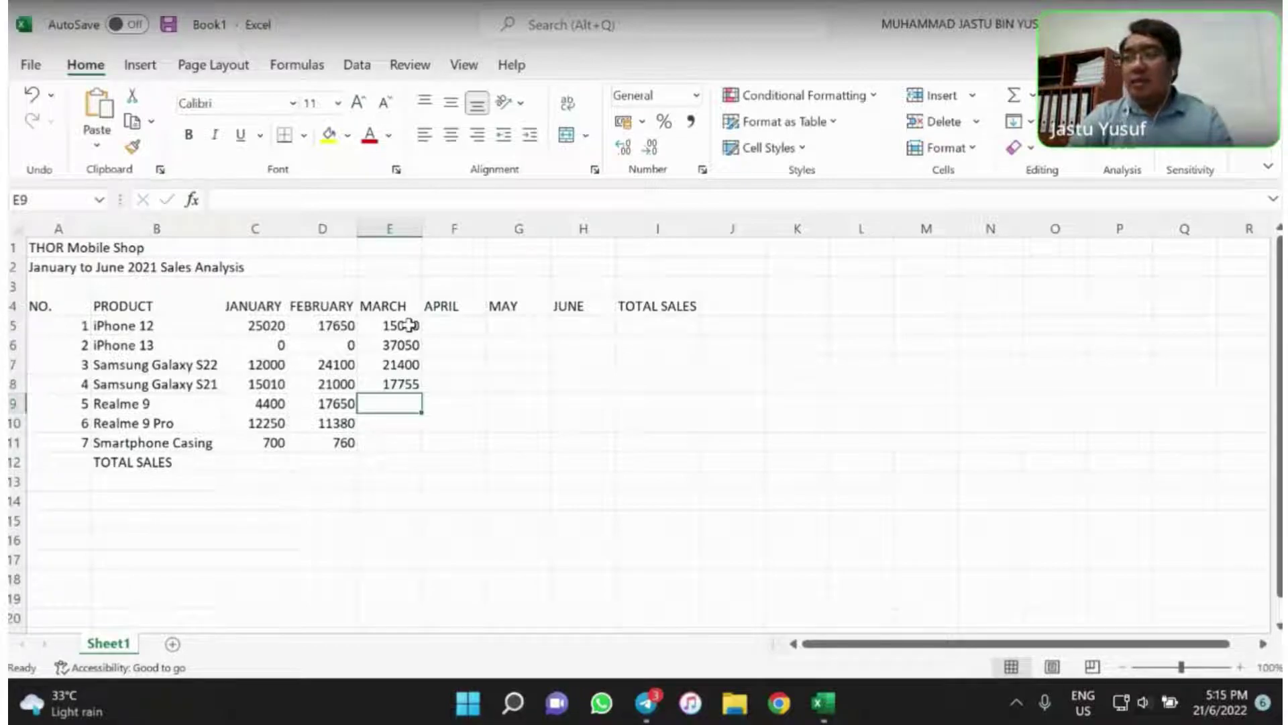
type("11")
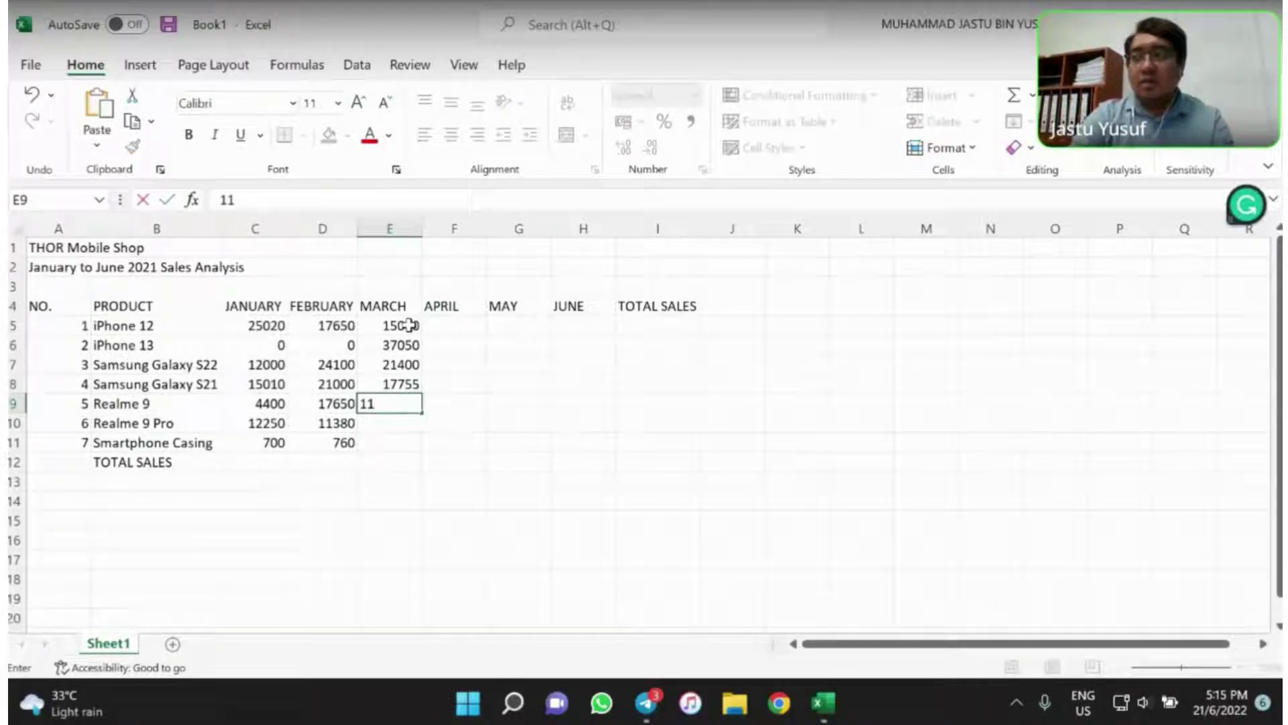
type("915")
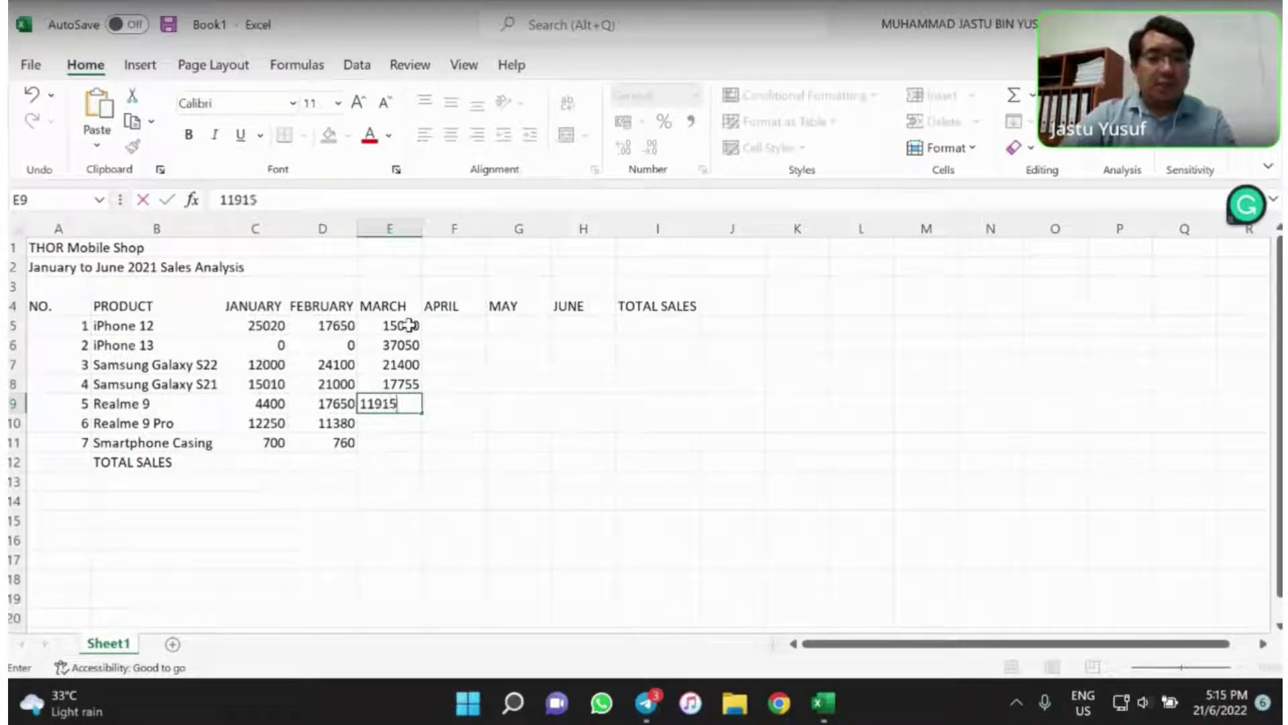
key("Return")
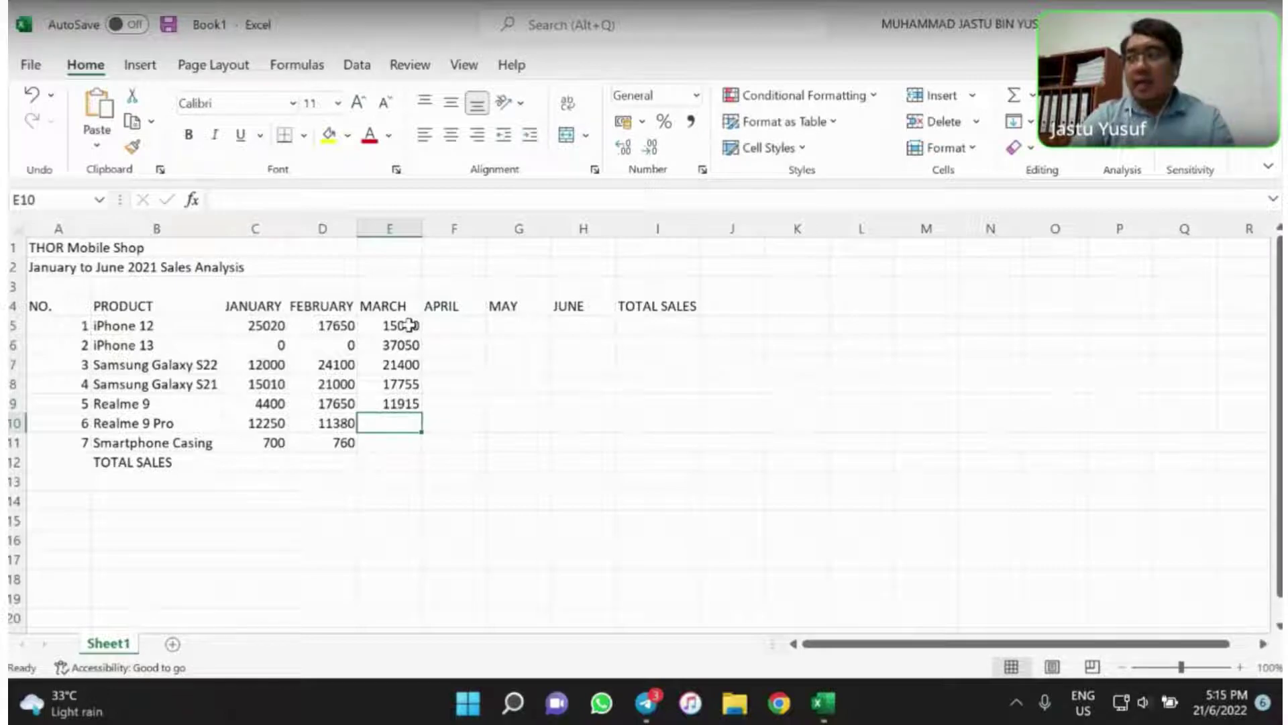
type("9420")
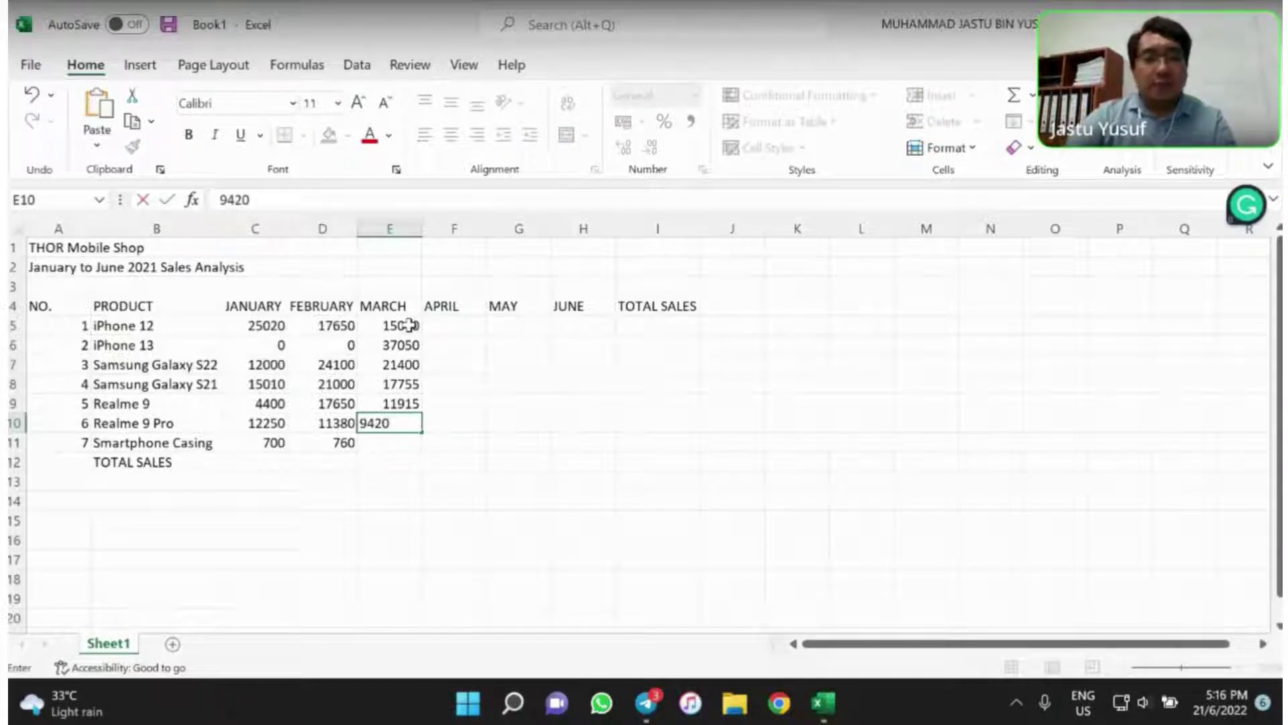
key("Return")
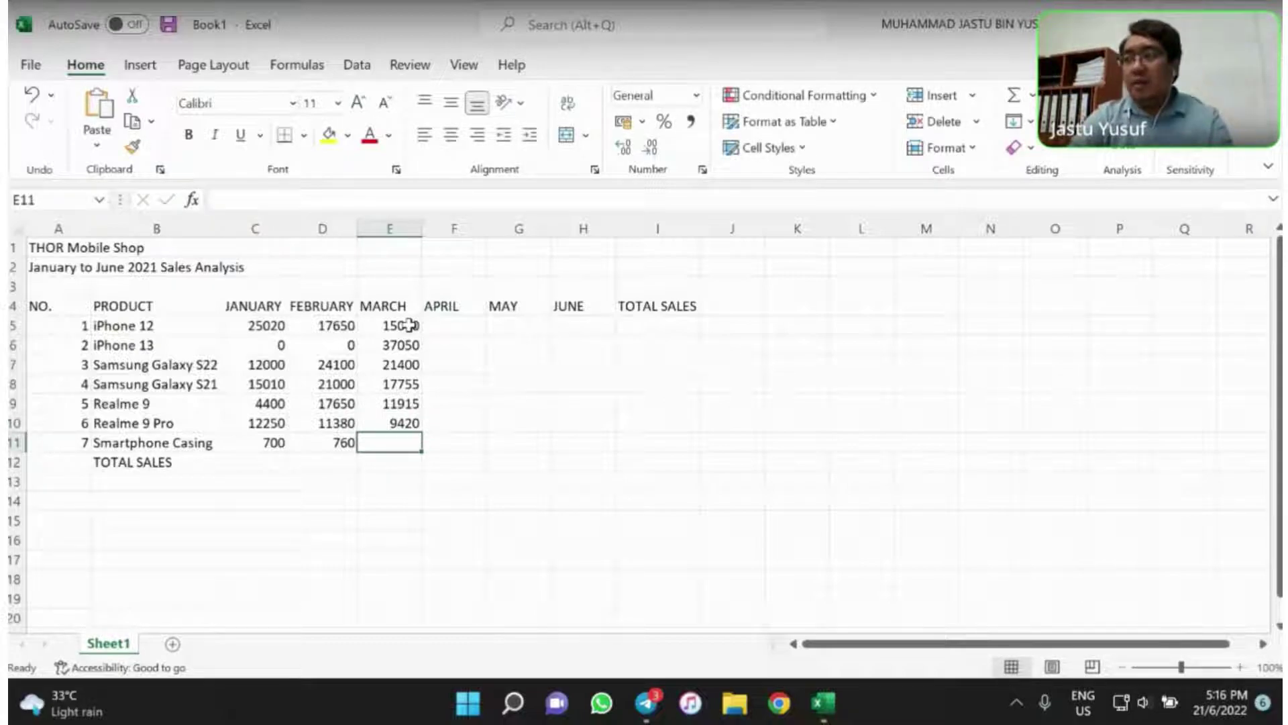
type("1")
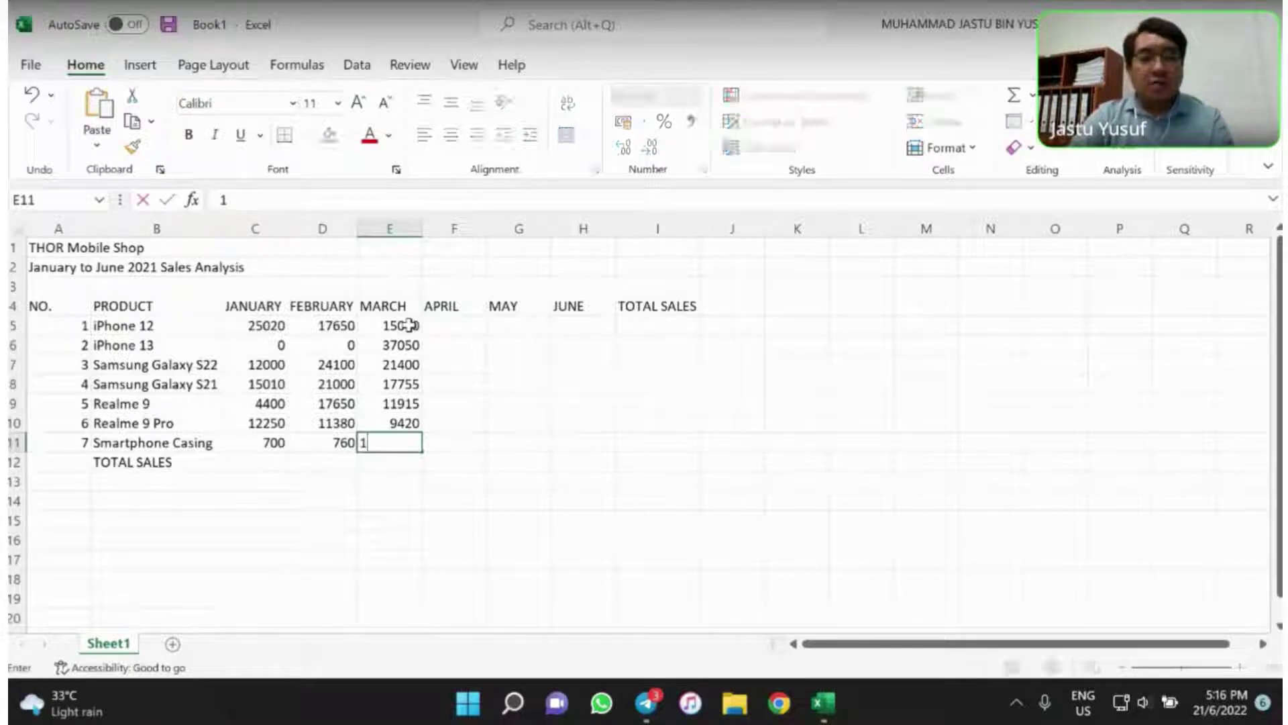
type("210")
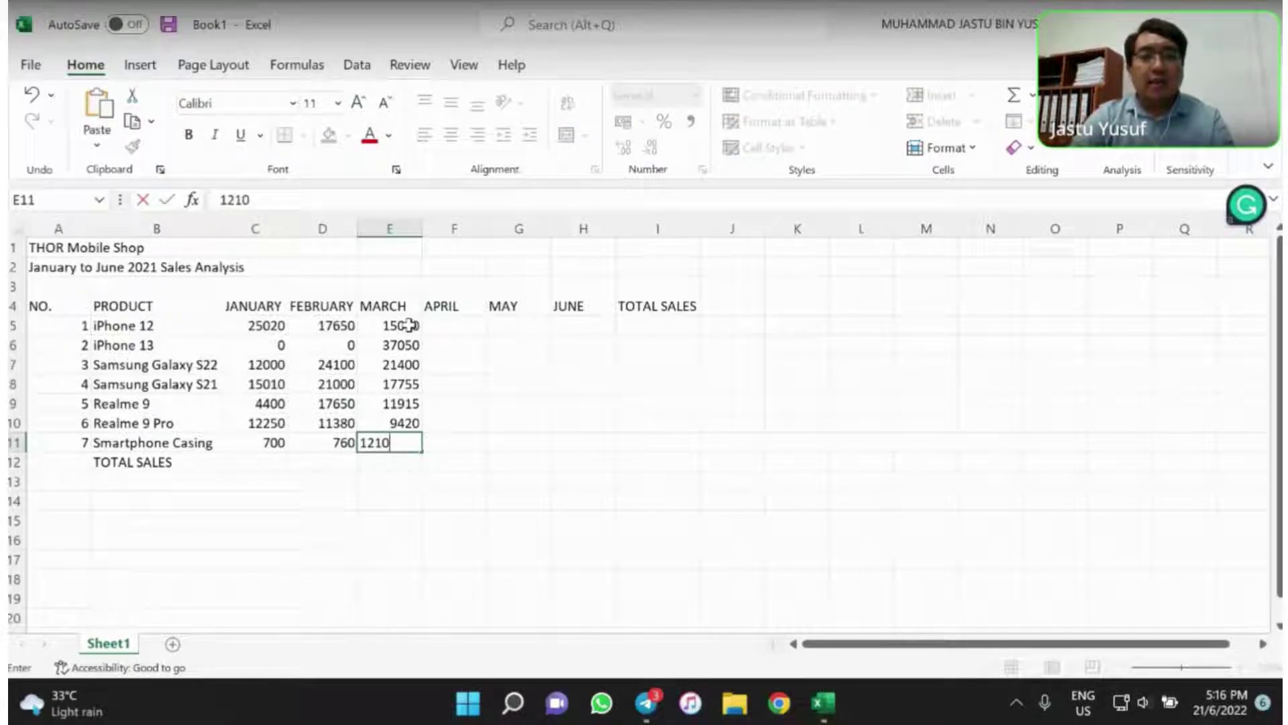
Finish MARCH with 1210, then enter April sales 15000 and 32020 (corrected from 32929)
left_click(447, 323)
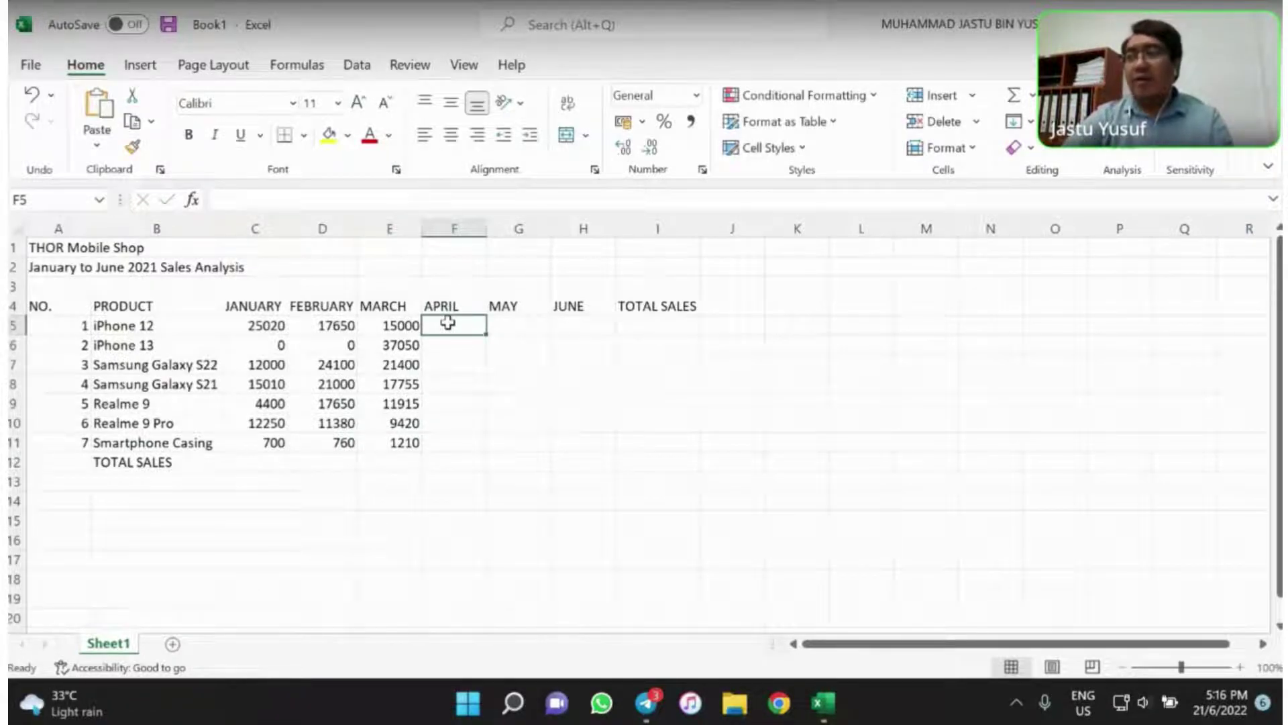
type("15000")
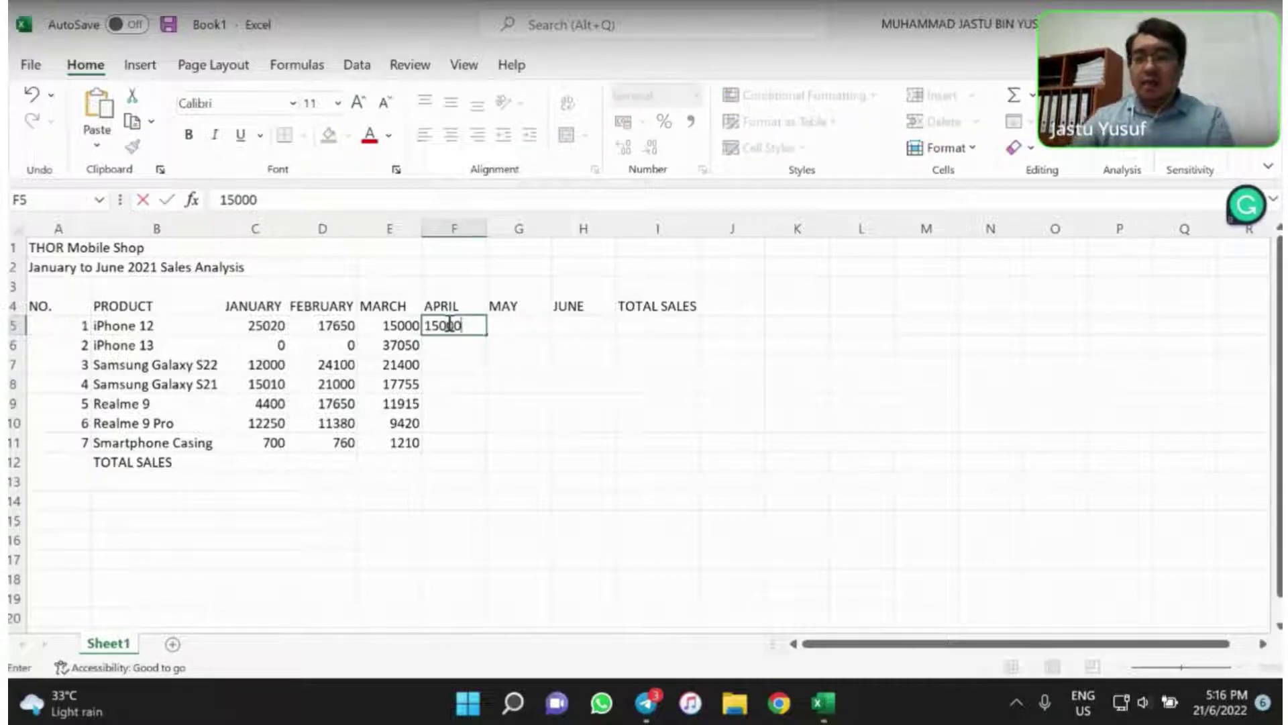
key("Return")
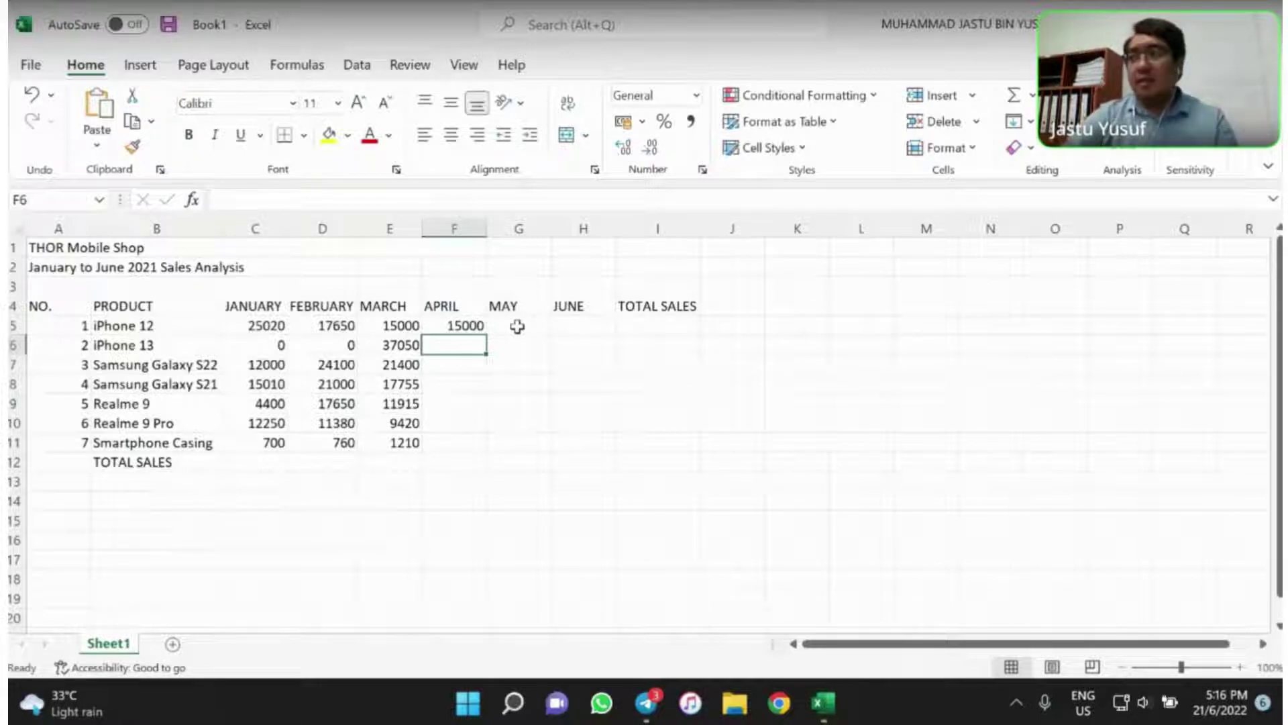
type("32")
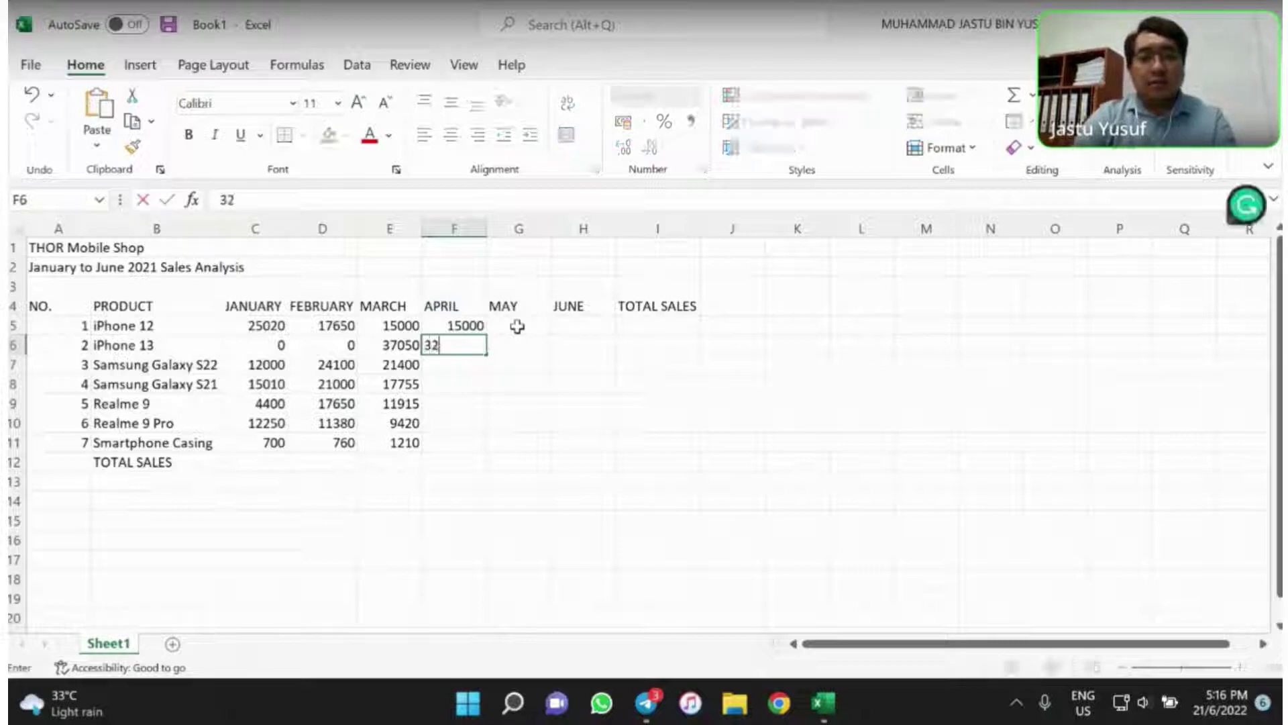
type("929")
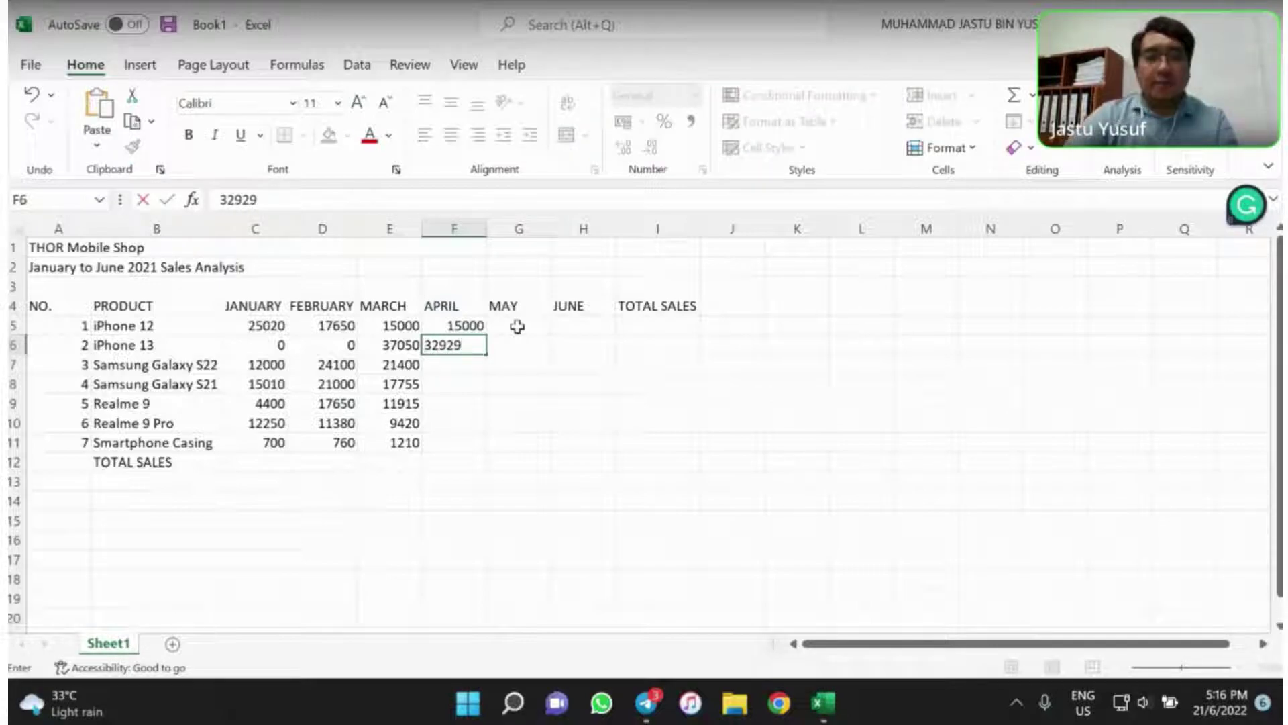
key("Return")
key("Up")
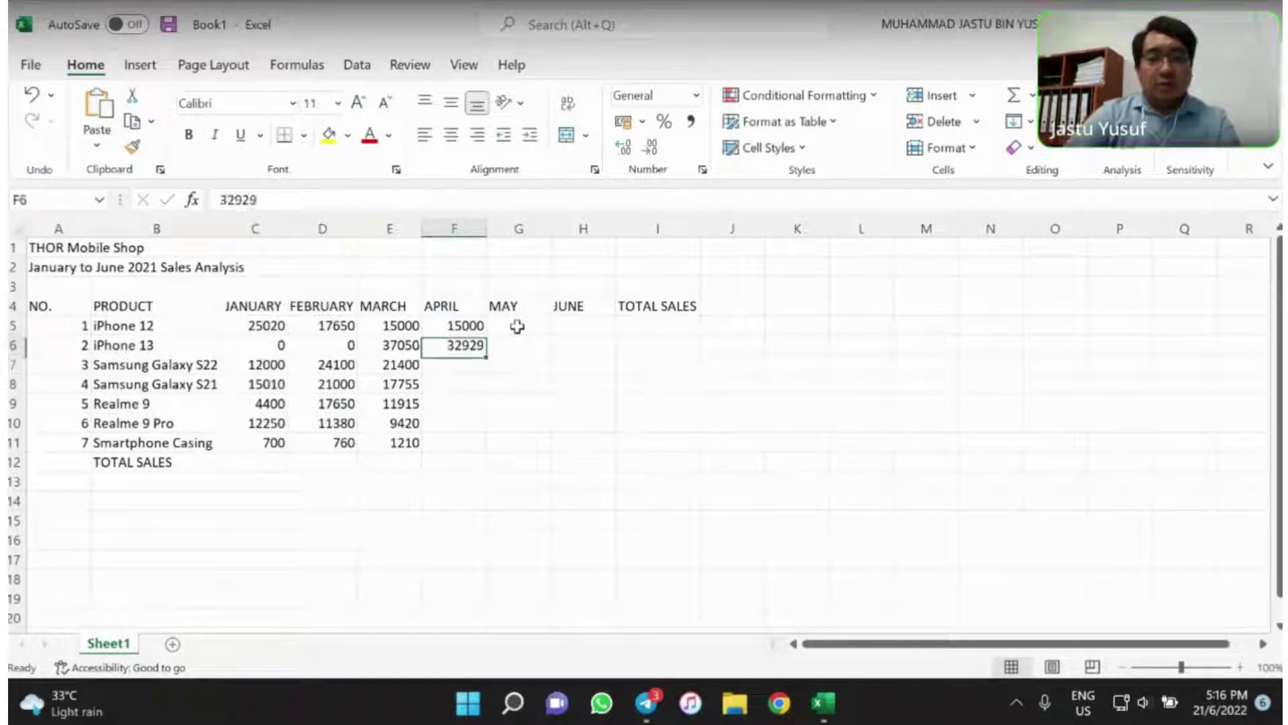
type("32020")
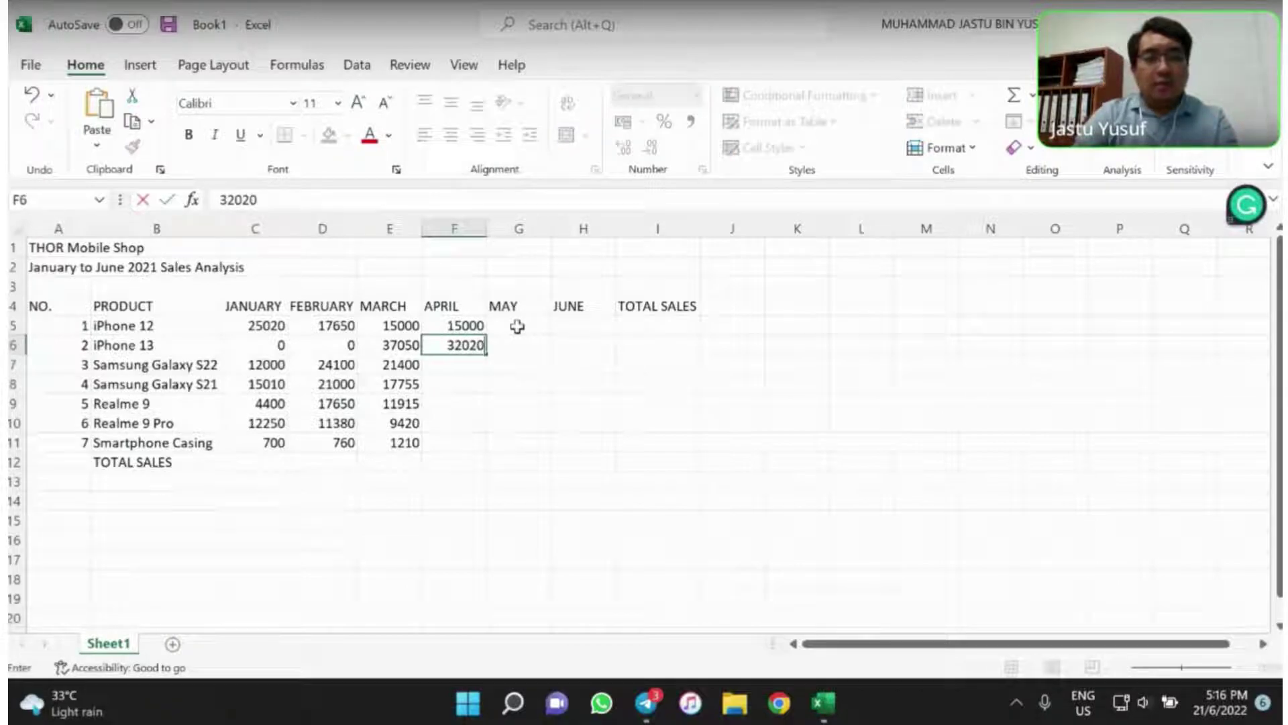
key("Return")
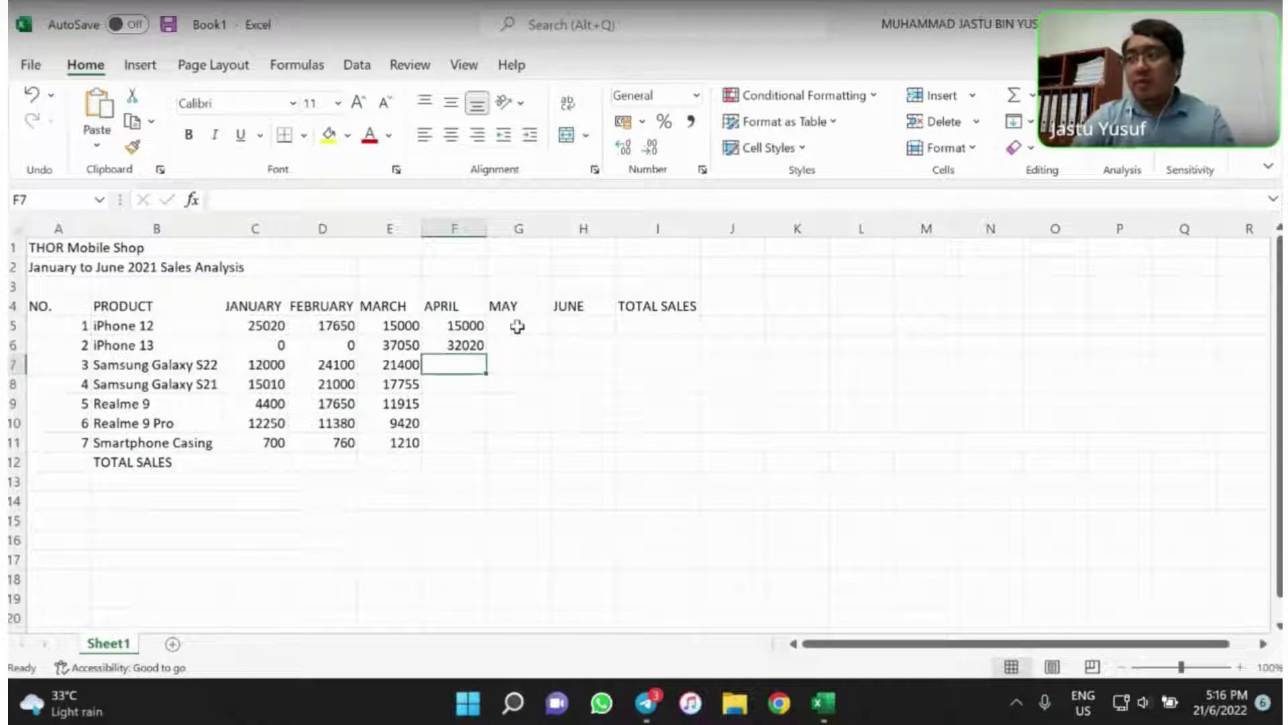
Enter April sales 19925, 16430 and 10500 for the Samsung and Realme 9 rows
type("19")
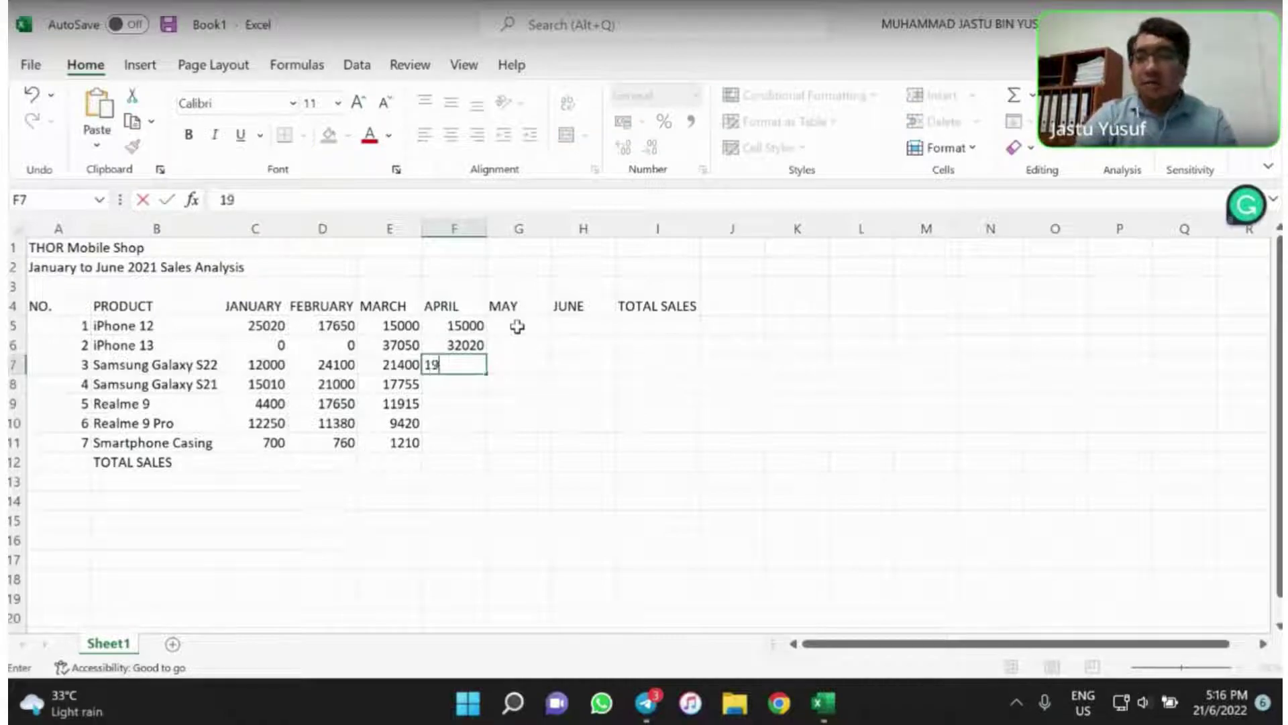
type("925")
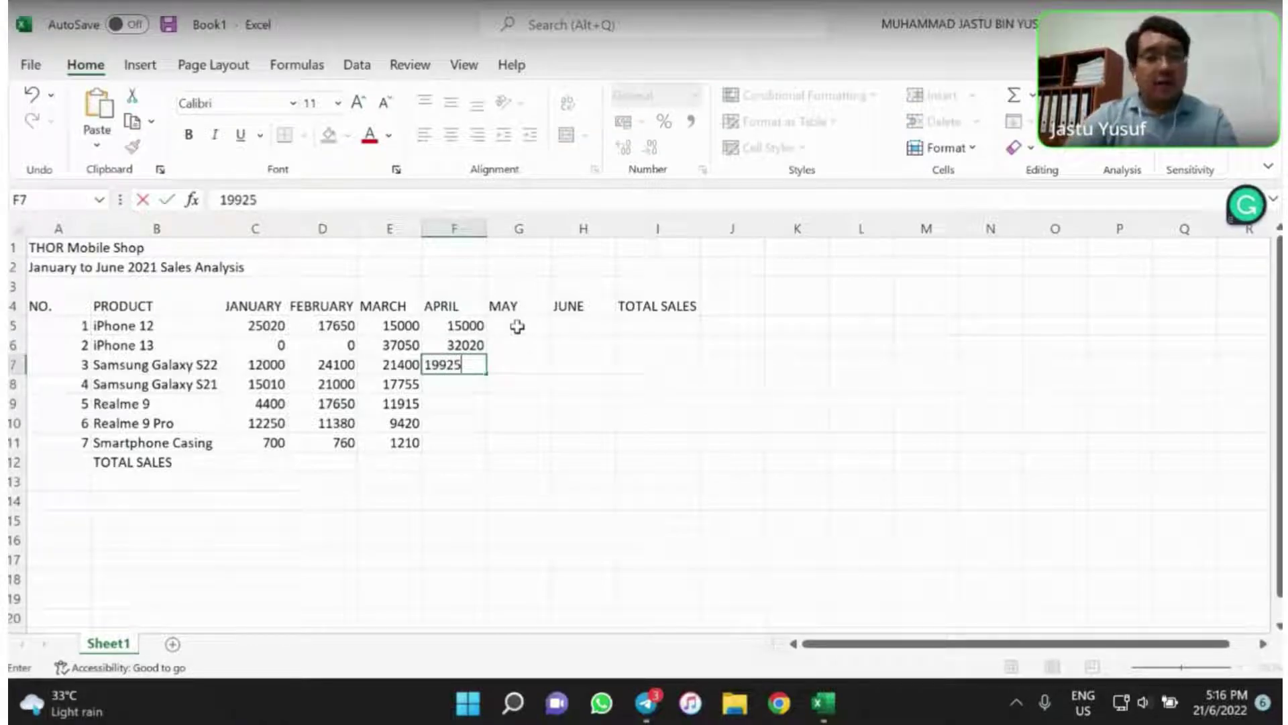
key("Return")
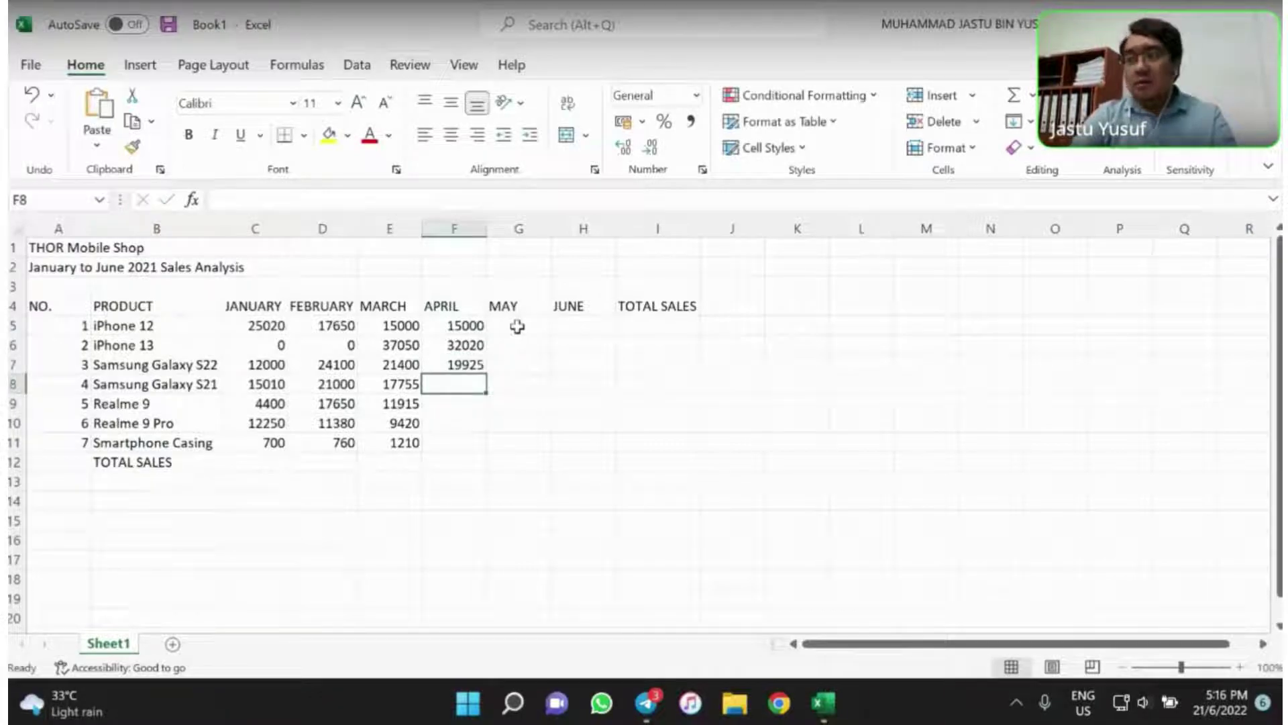
type("16430")
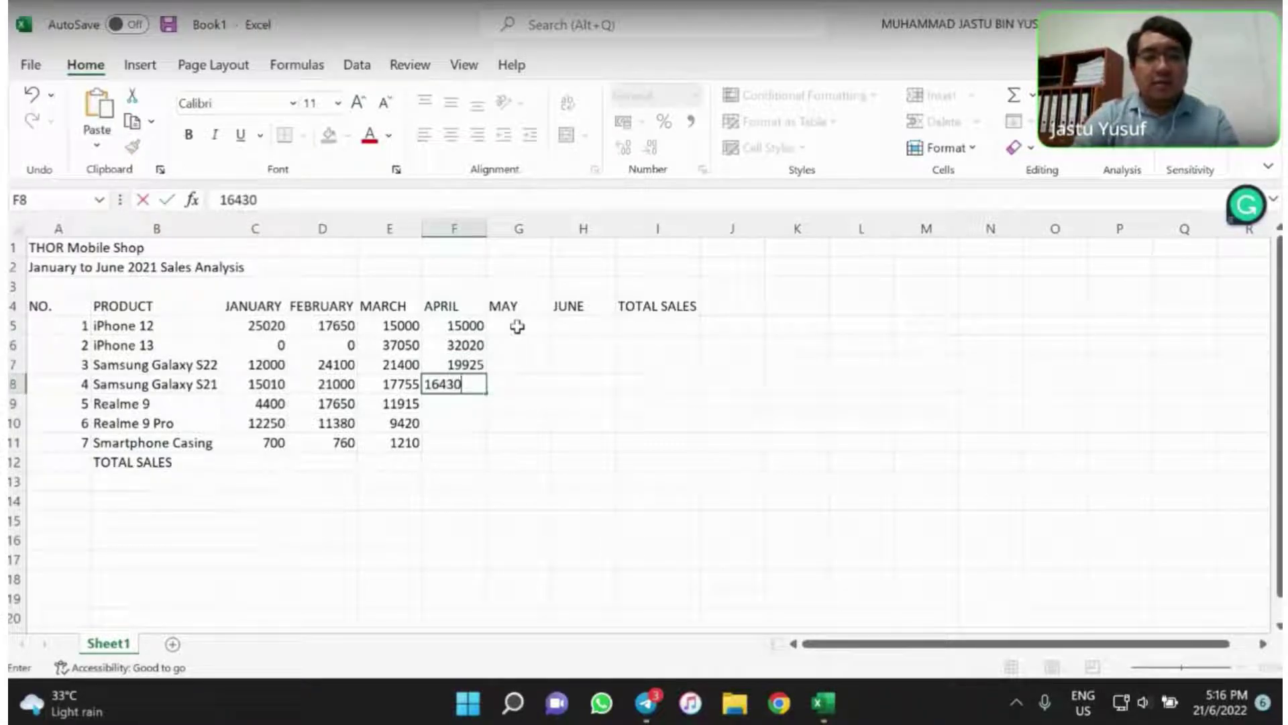
key("Return")
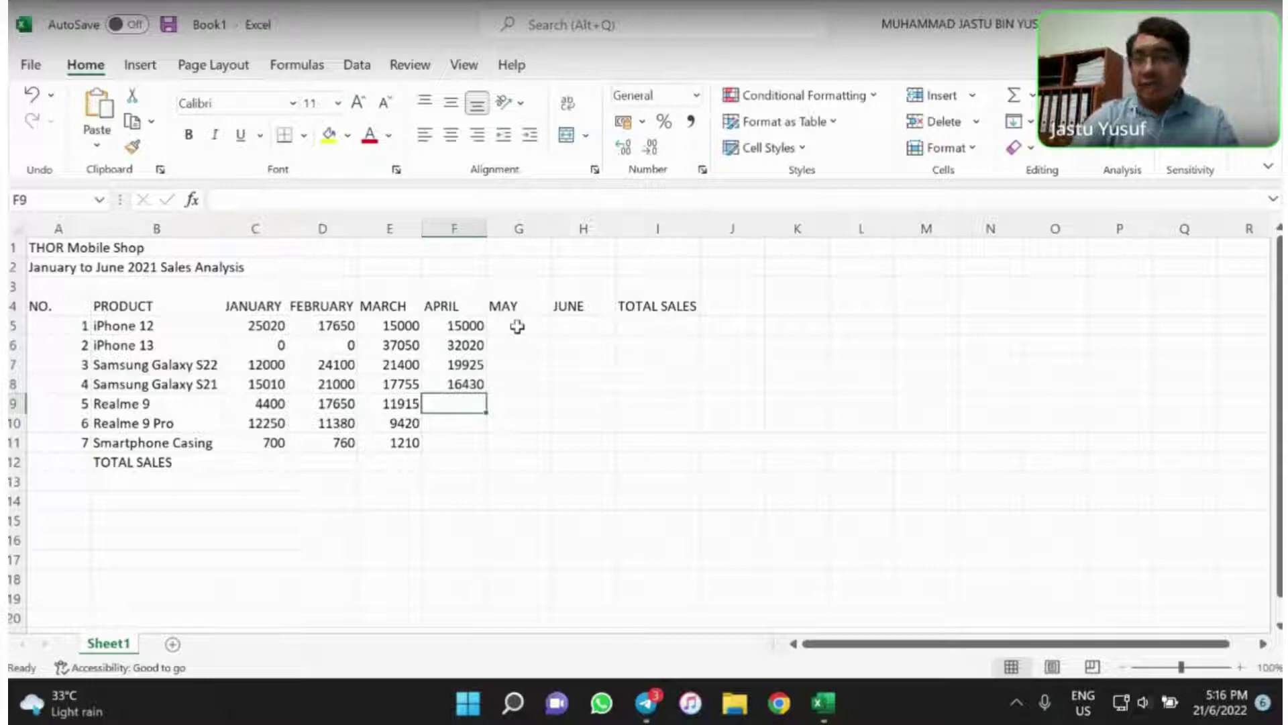
type("10500")
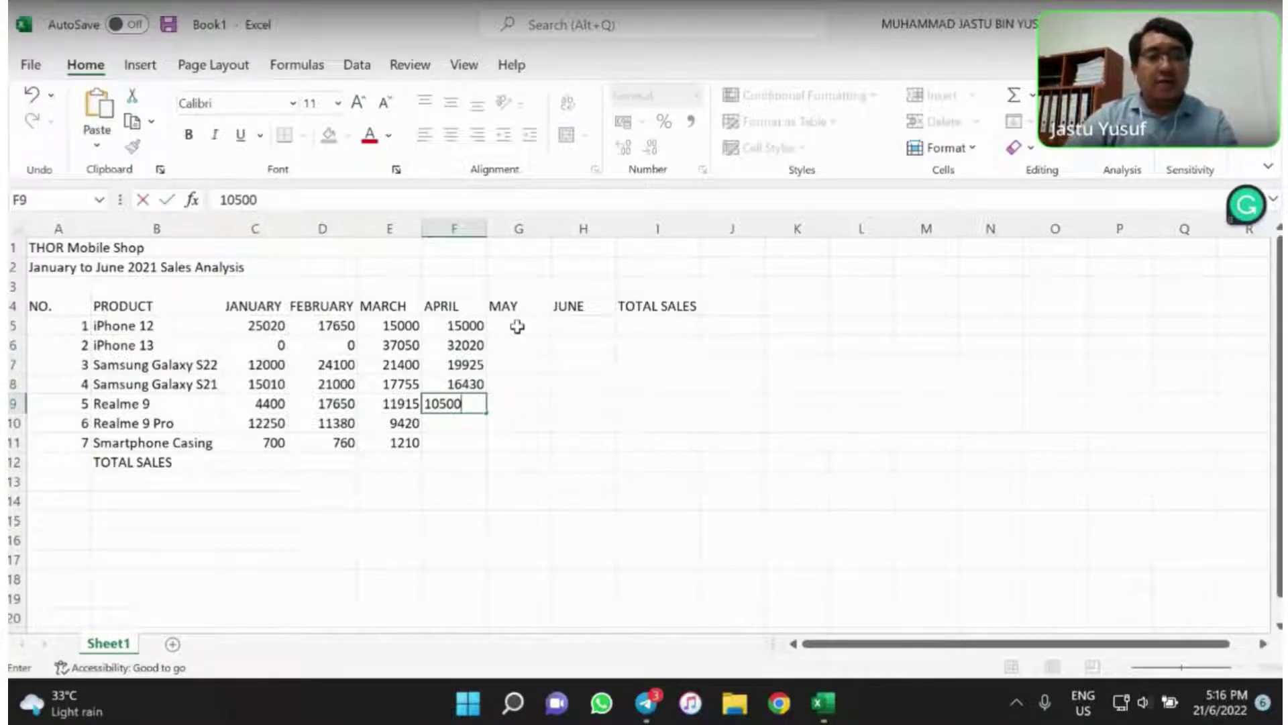
key("Return")
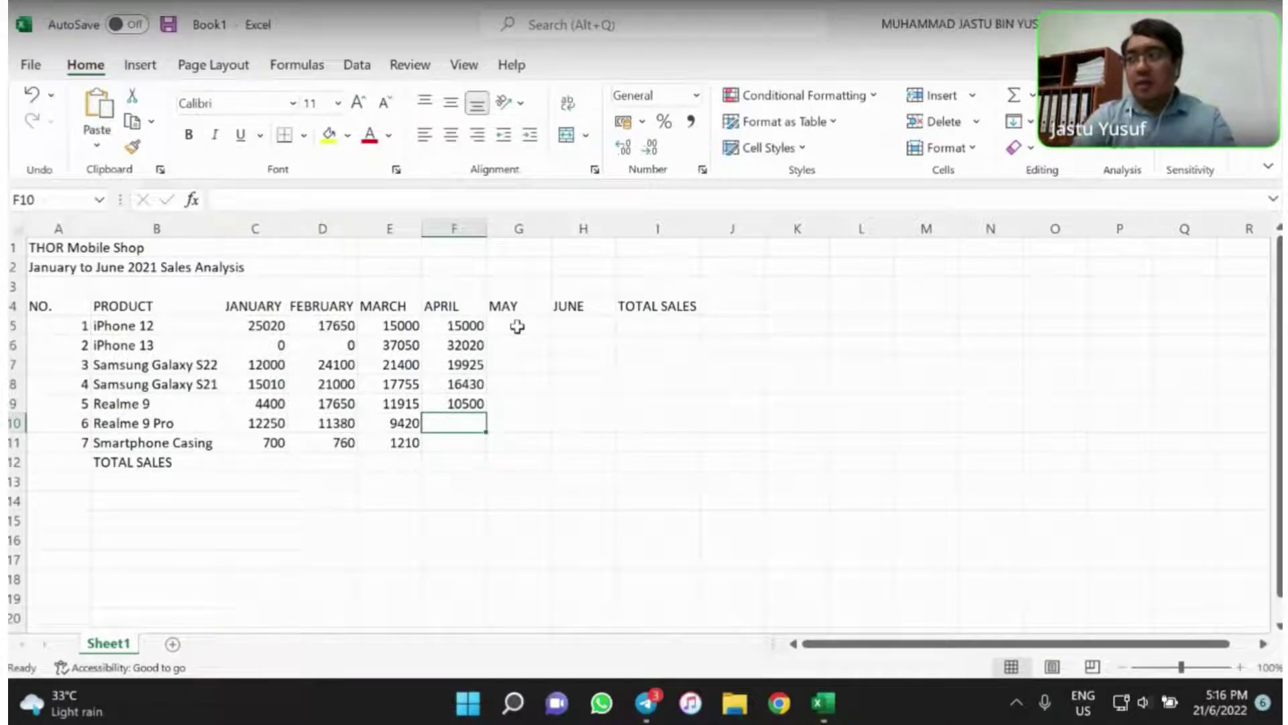
Enter April 7600 for Realme 9 Pro and 1640 for Smartphone Casing
type("105")
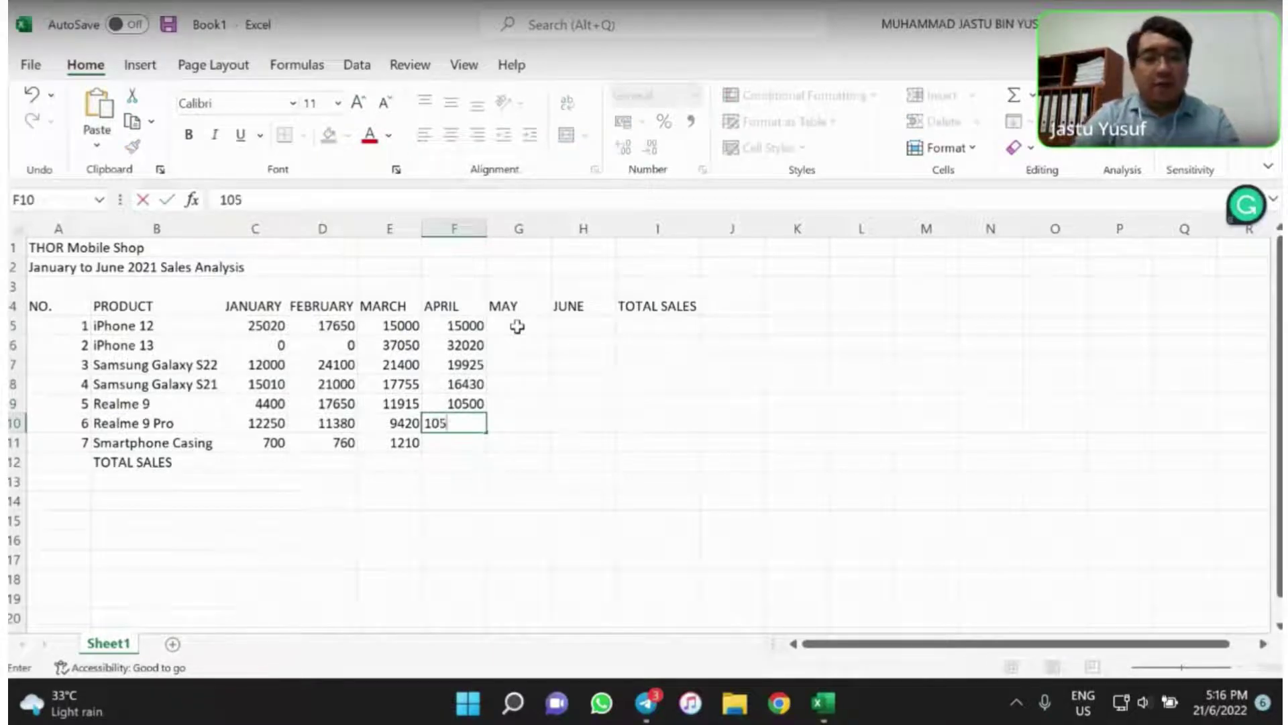
key("BackSpace")
key("BackSpace")
key("BackSpace")
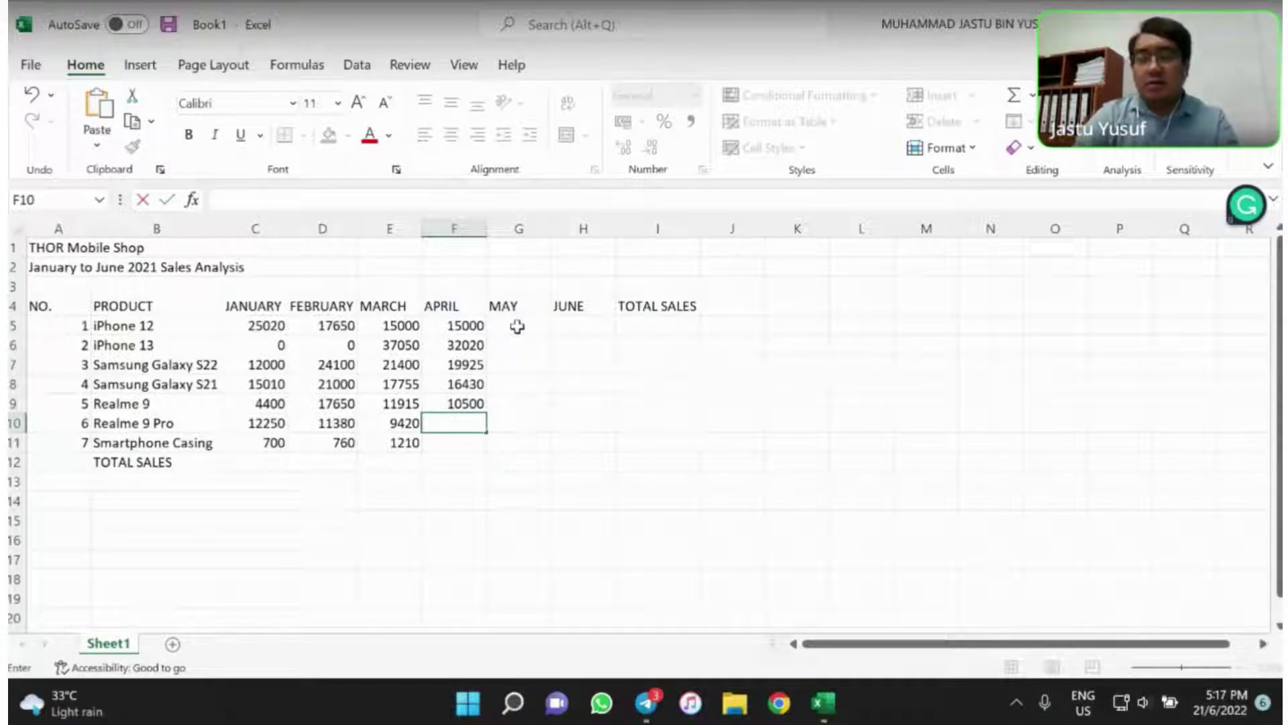
type("7600")
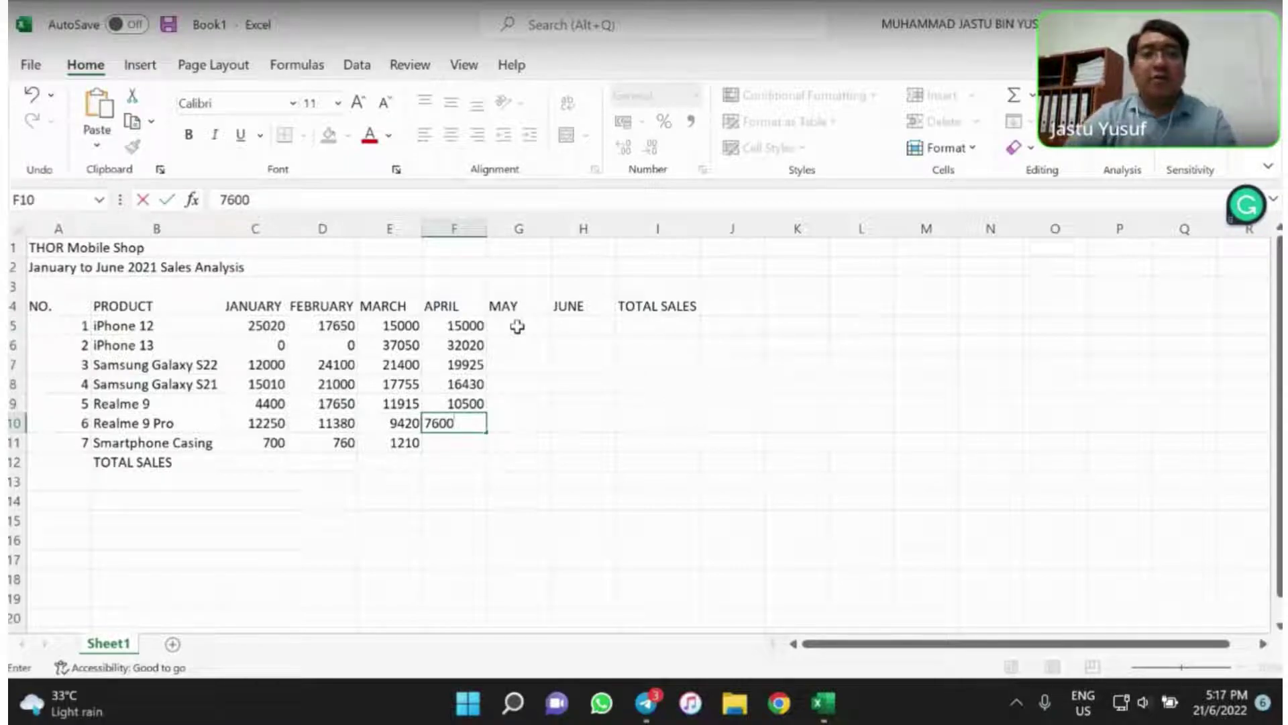
key("Return")
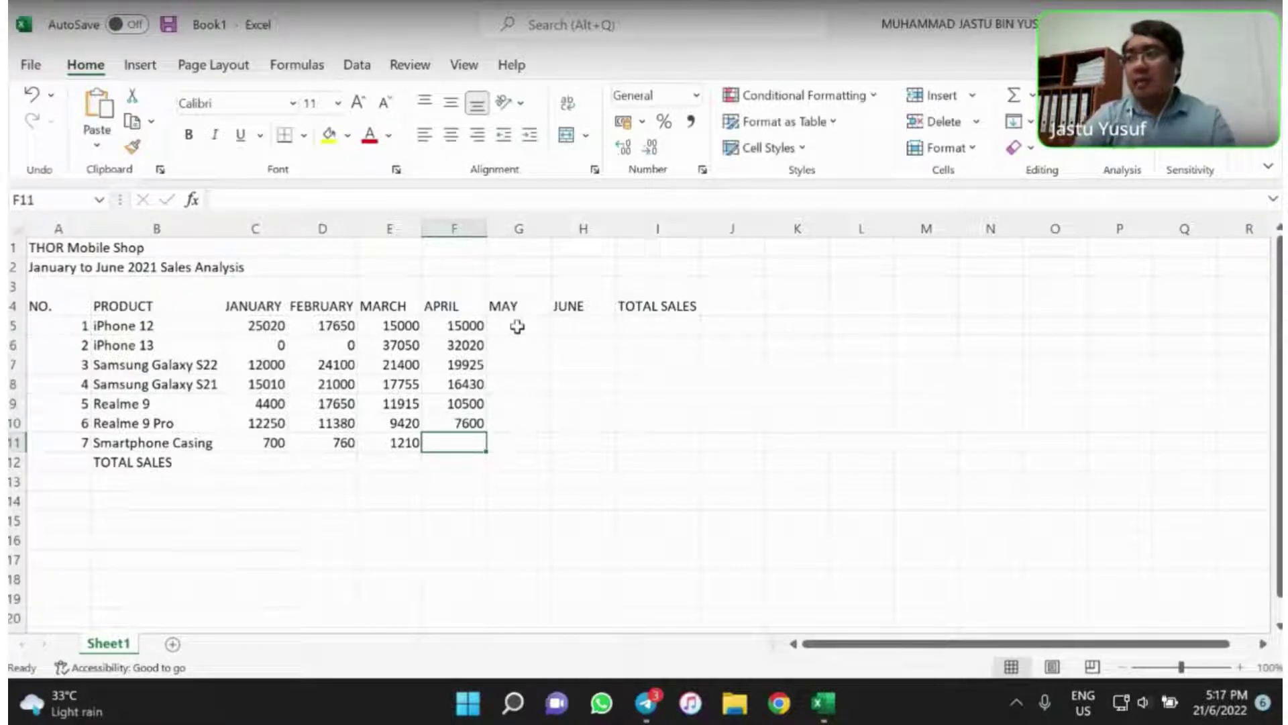
type("164")
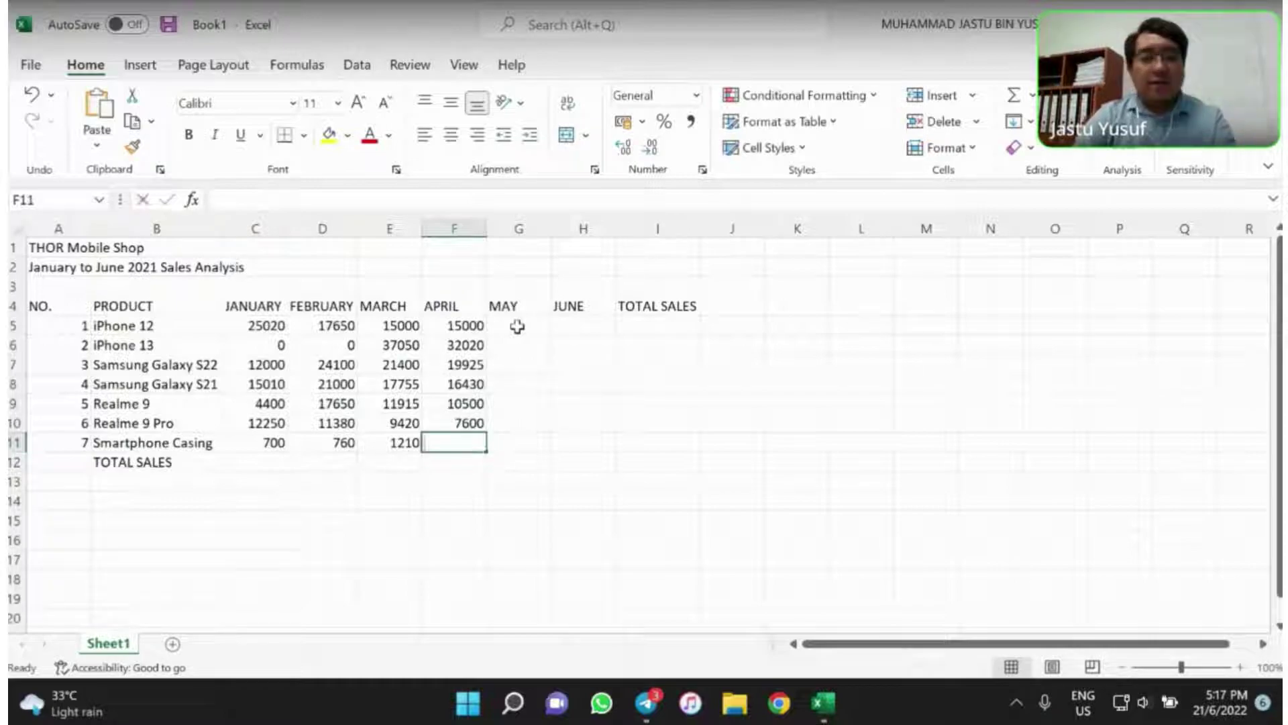
type("0")
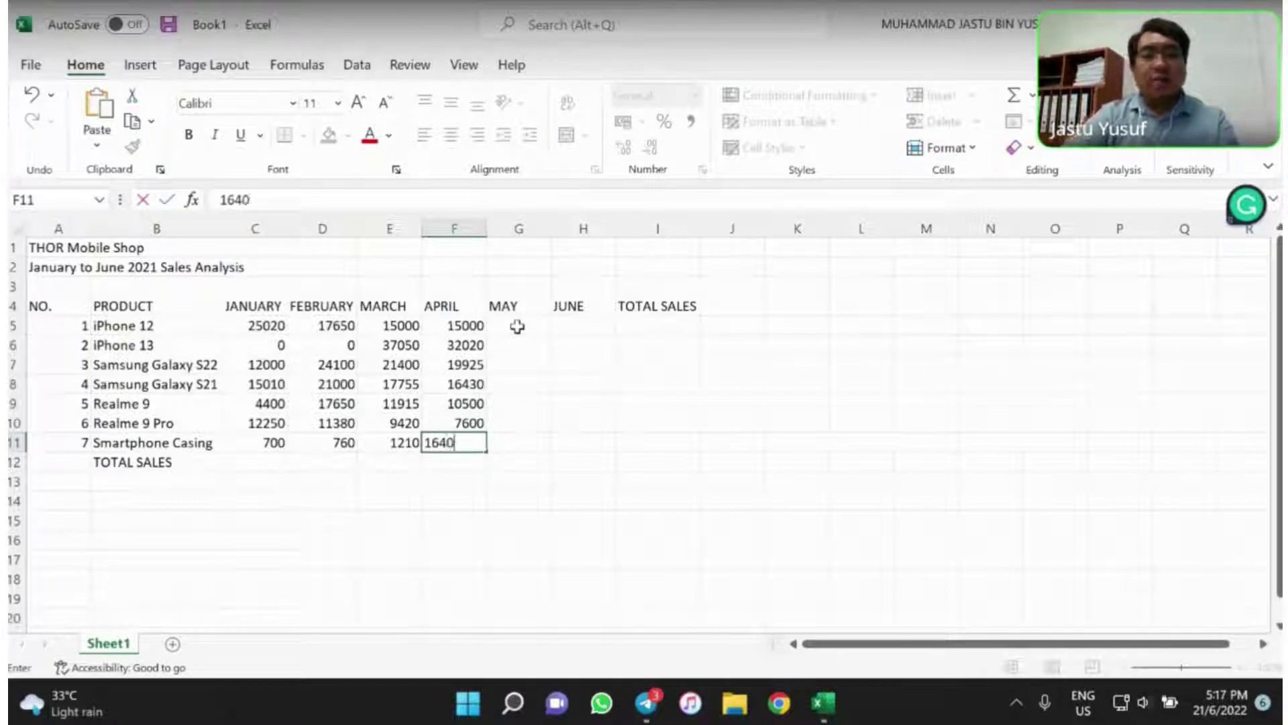
key("Right")
key("Up")
key("Up")
key("Up")
key("Up")
key("Up")
key("Up")
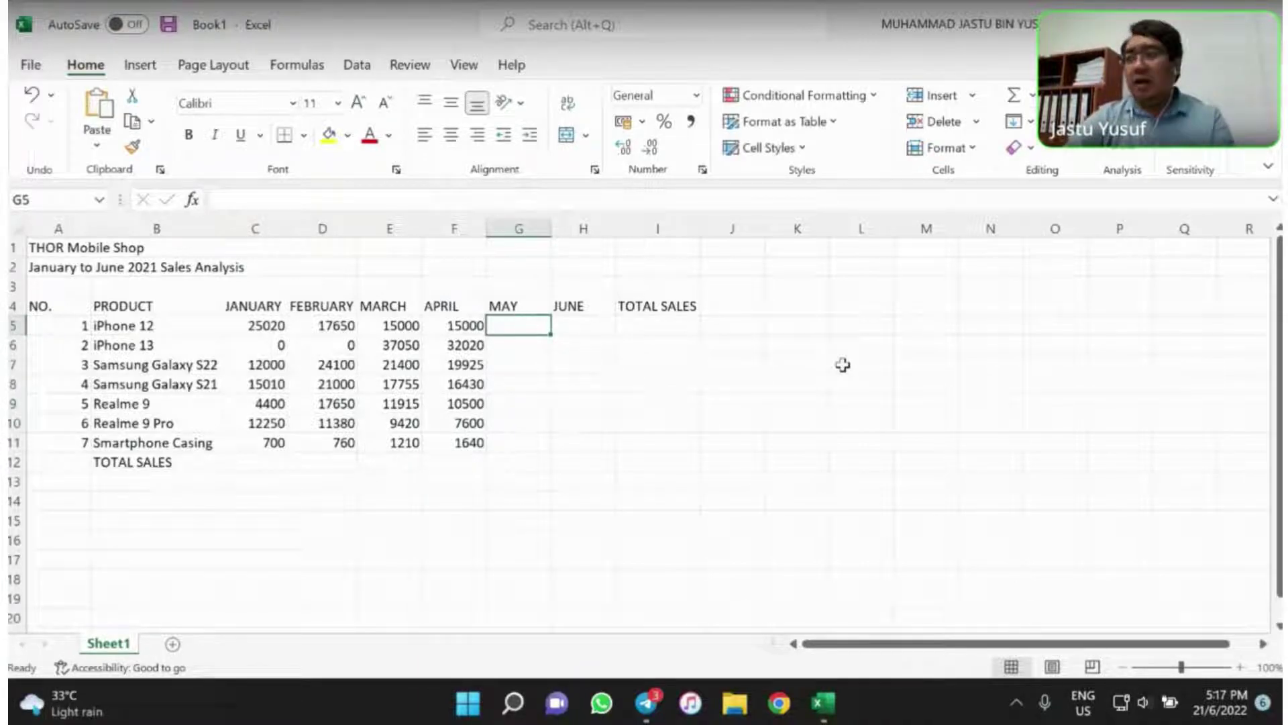
Enter May sales 35000, 25000 and 18870 into G5:G7
type("35000")
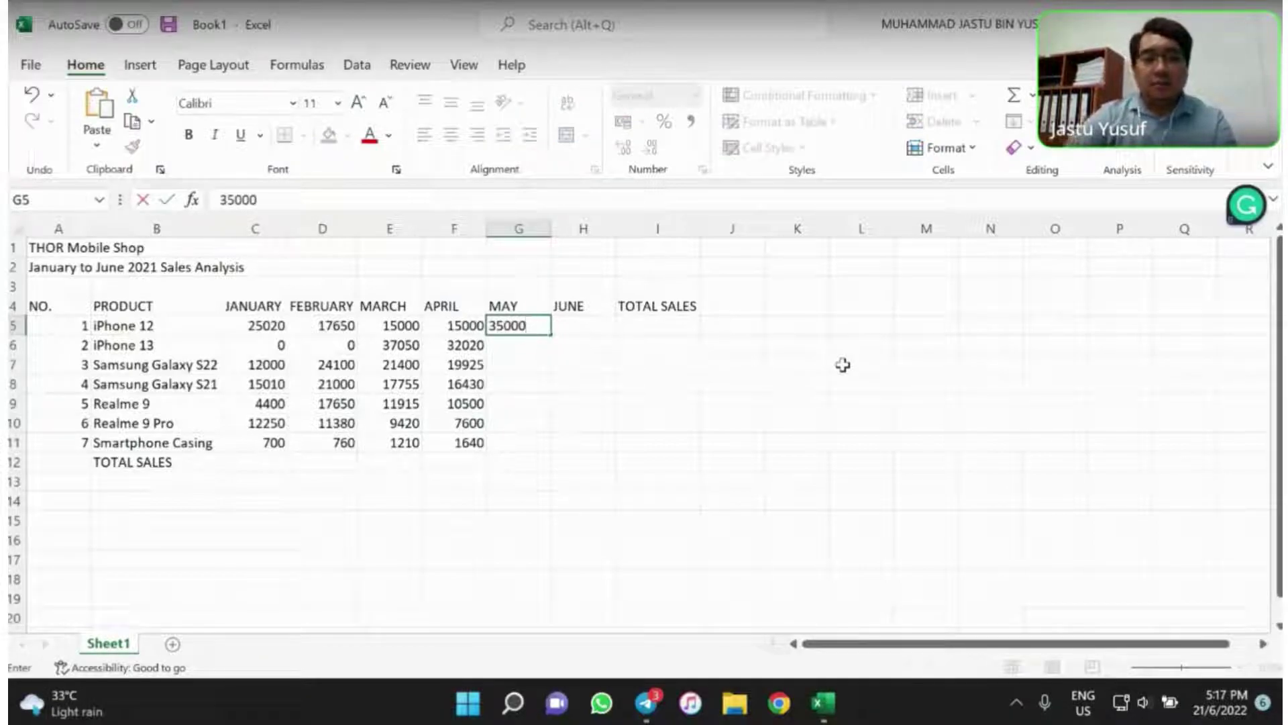
key("Return")
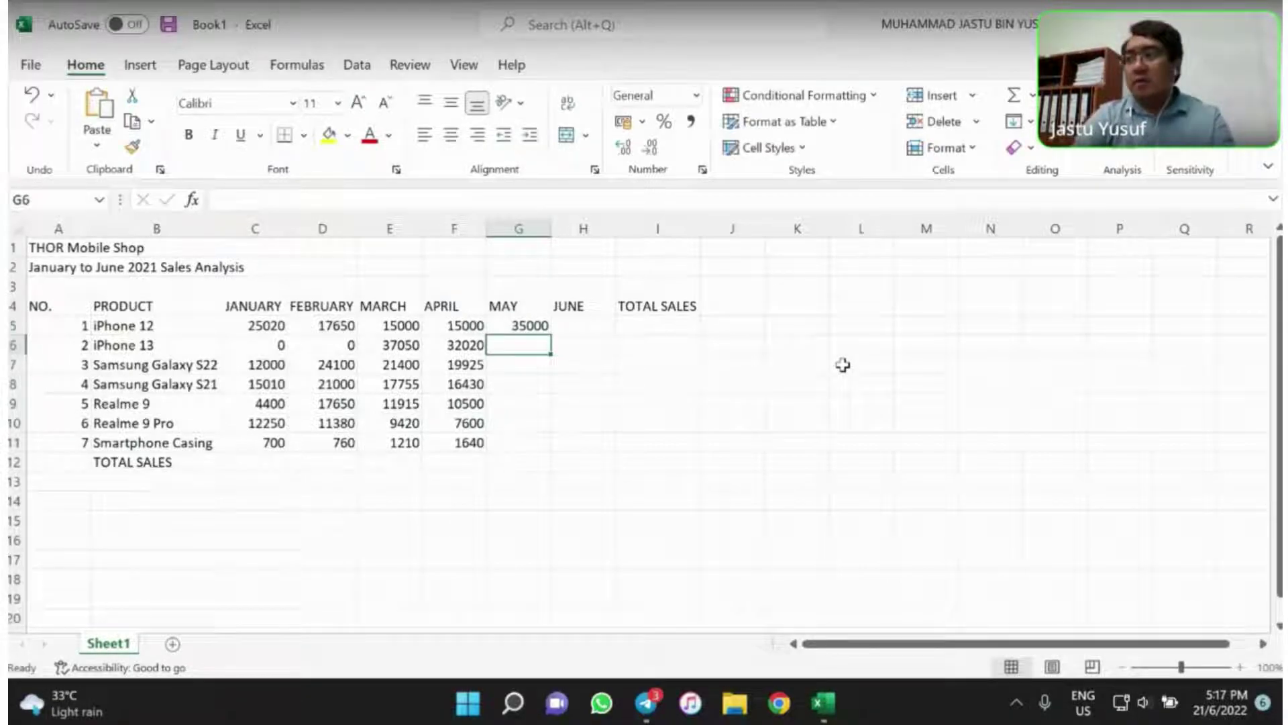
type("25000")
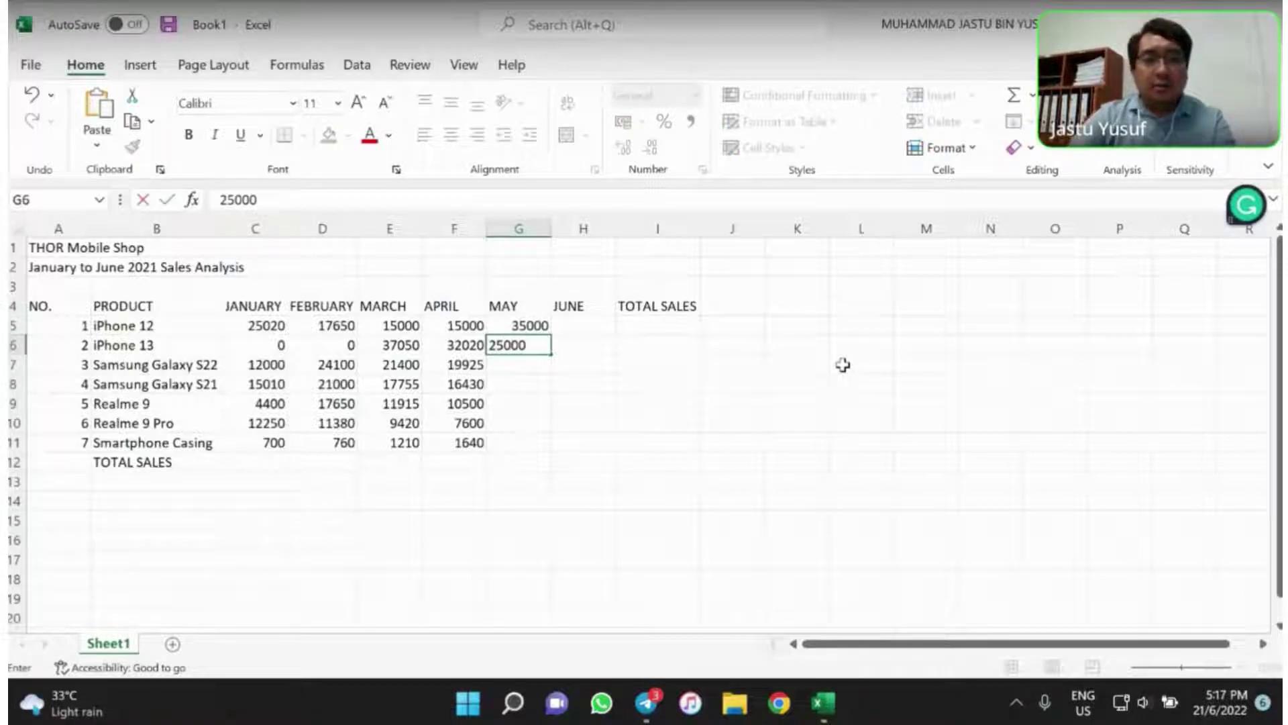
key("BackSpace")
type("0")
key("Return")
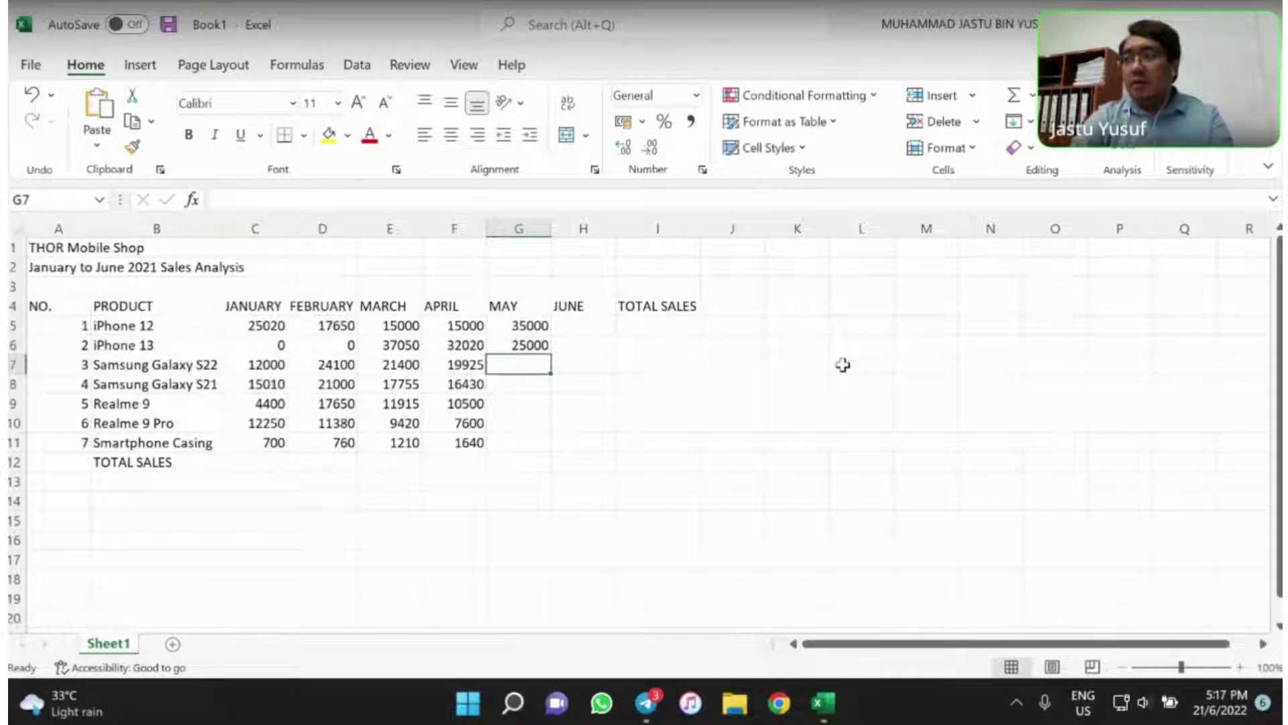
type("18870")
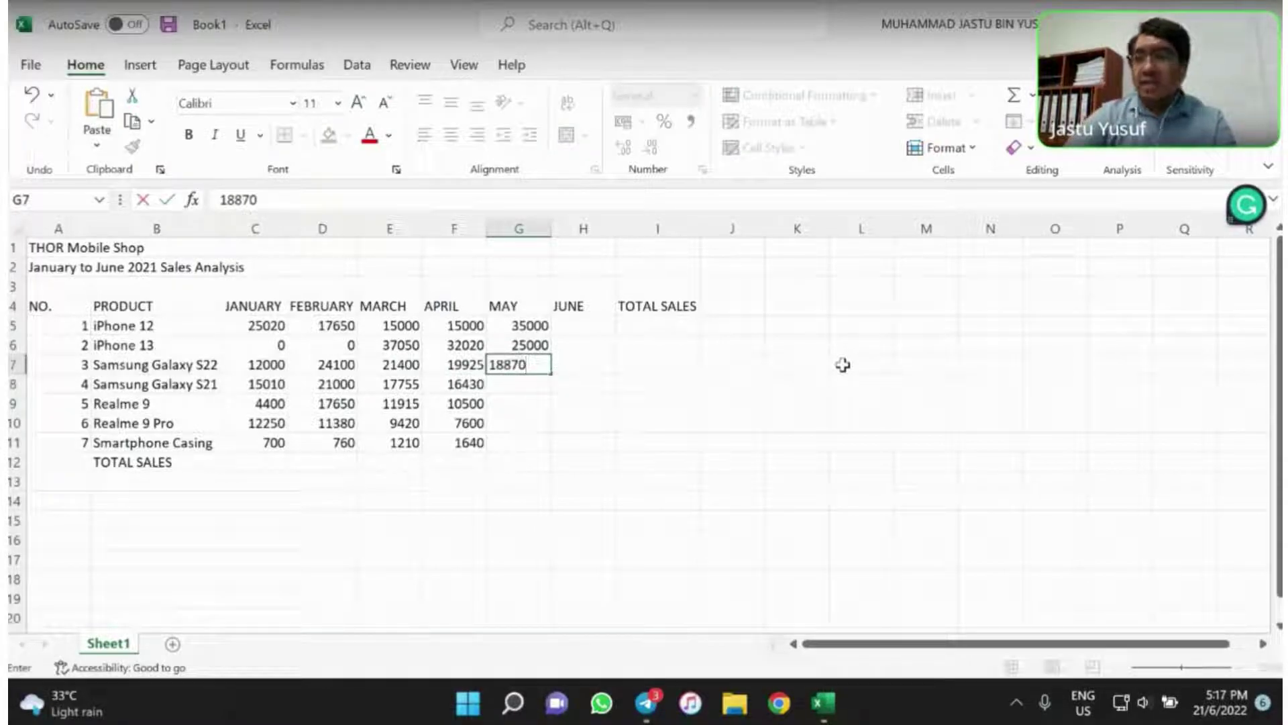
key("Return")
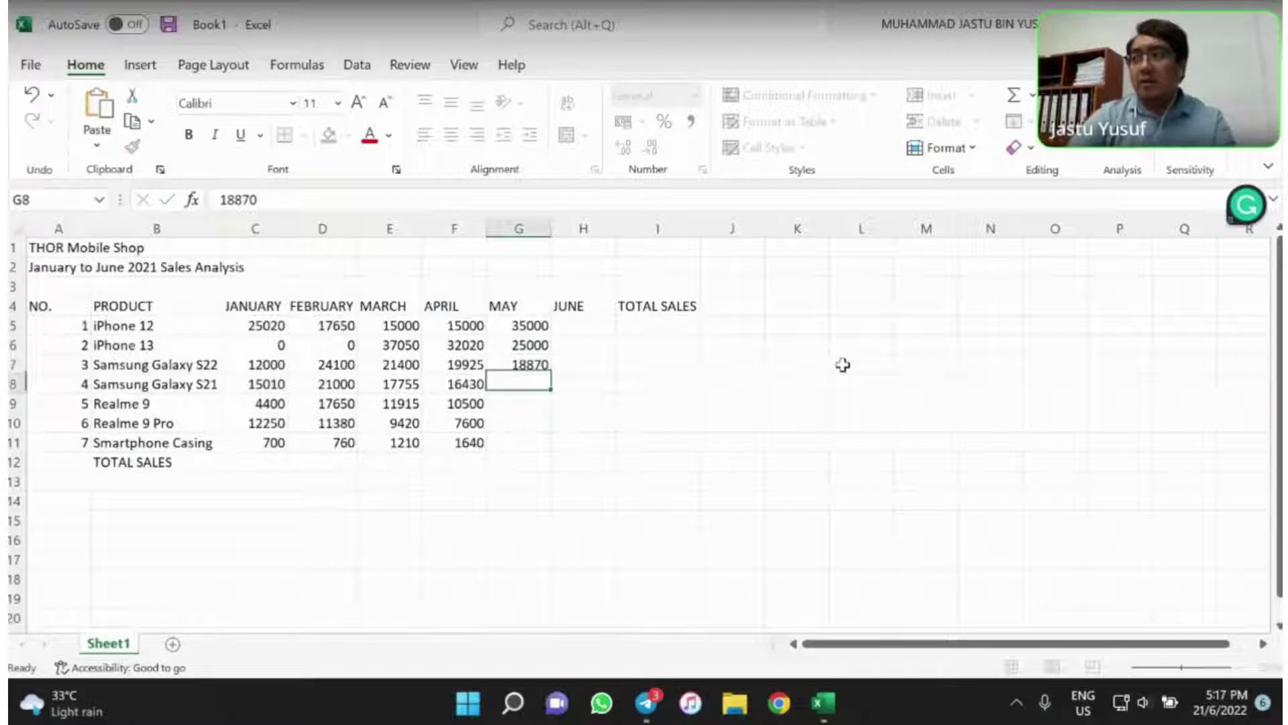
Enter May sales 19910, 12.54, 6480 and 1030 into G8:G11
type("19")
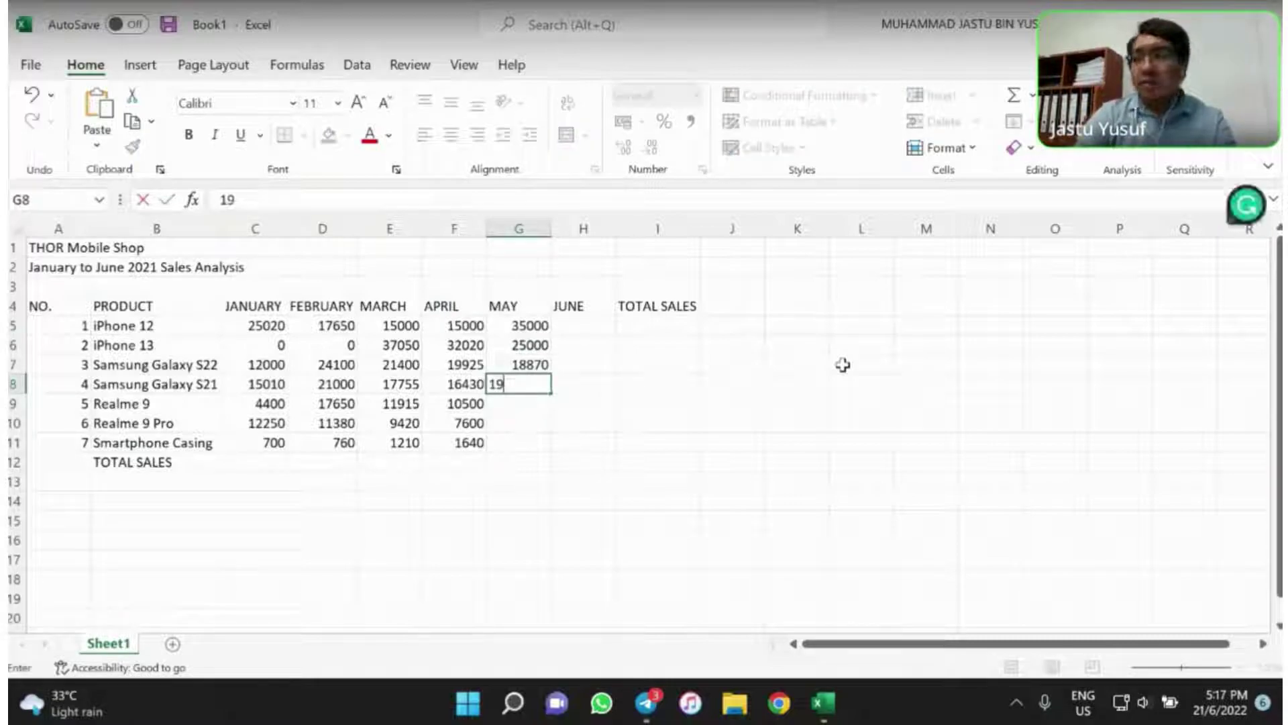
type("910")
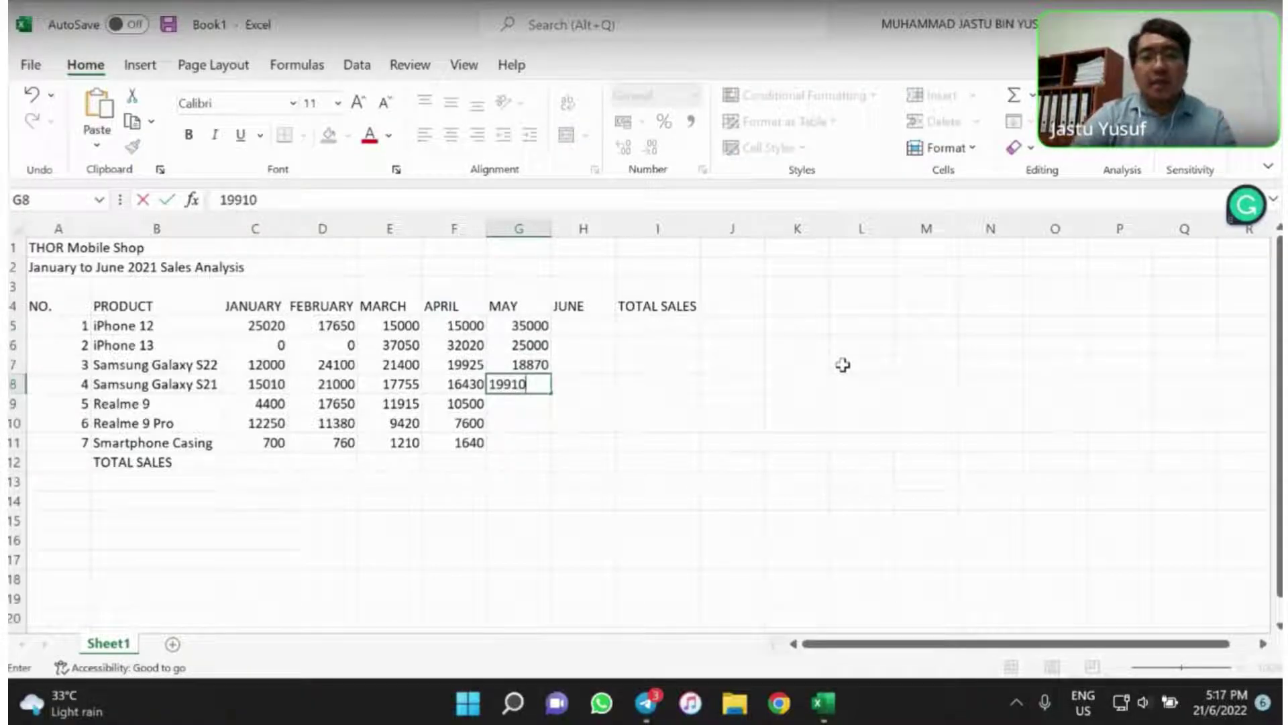
key("Return")
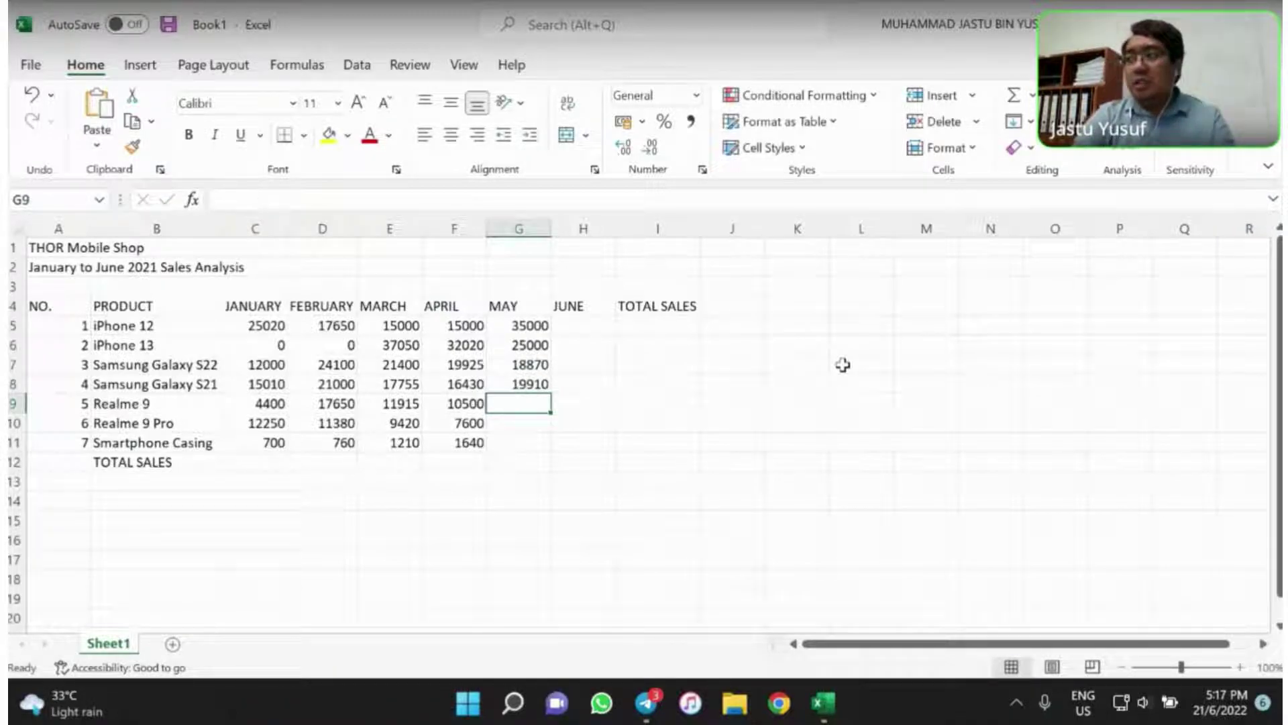
type("12")
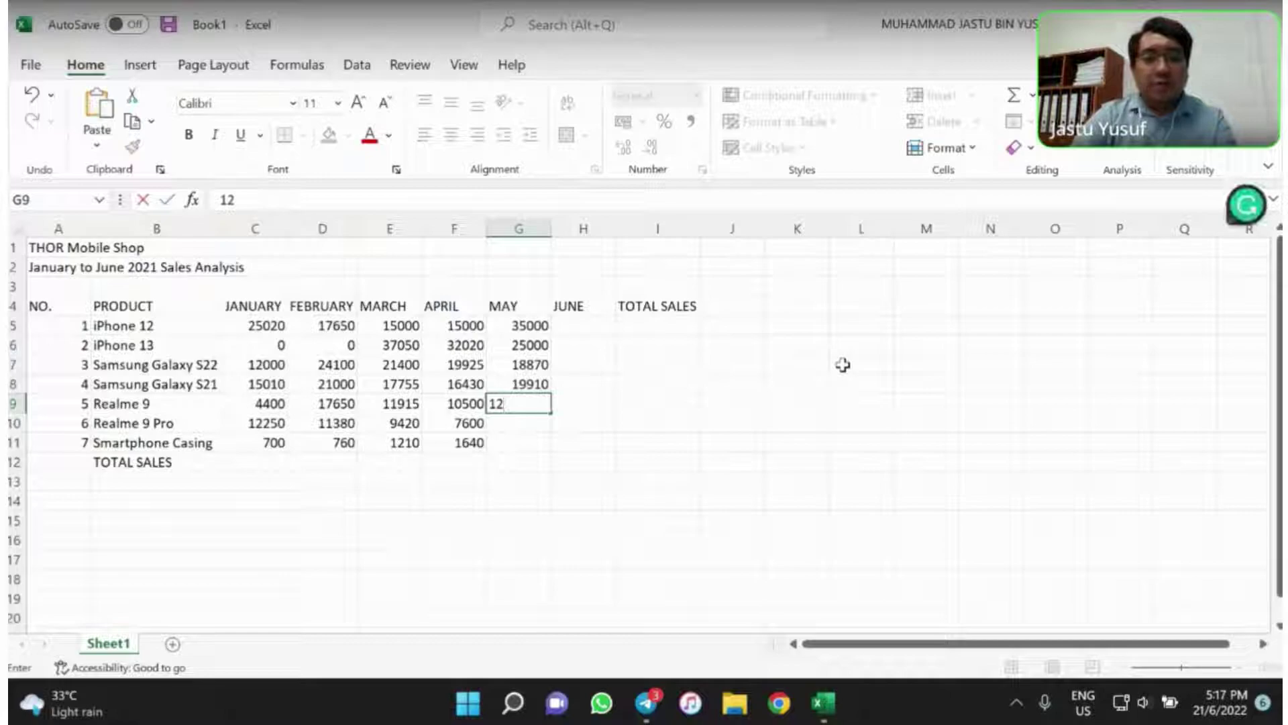
type(".54")
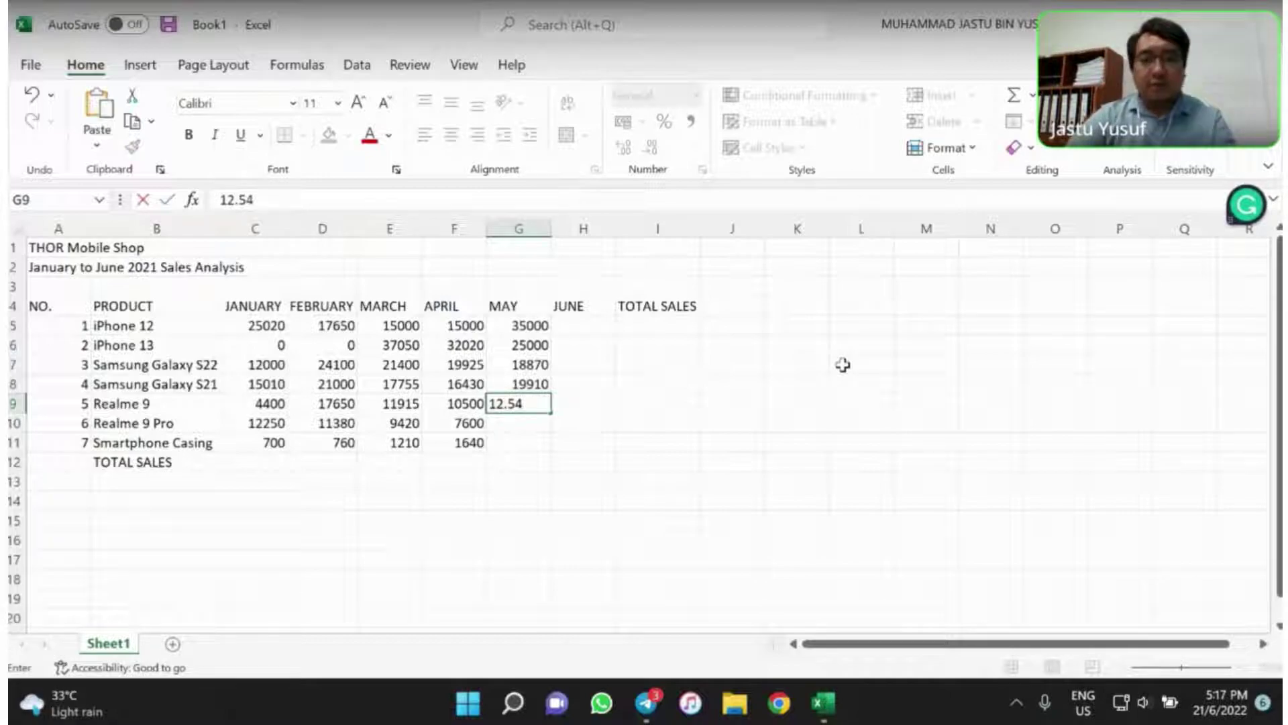
key("Return")
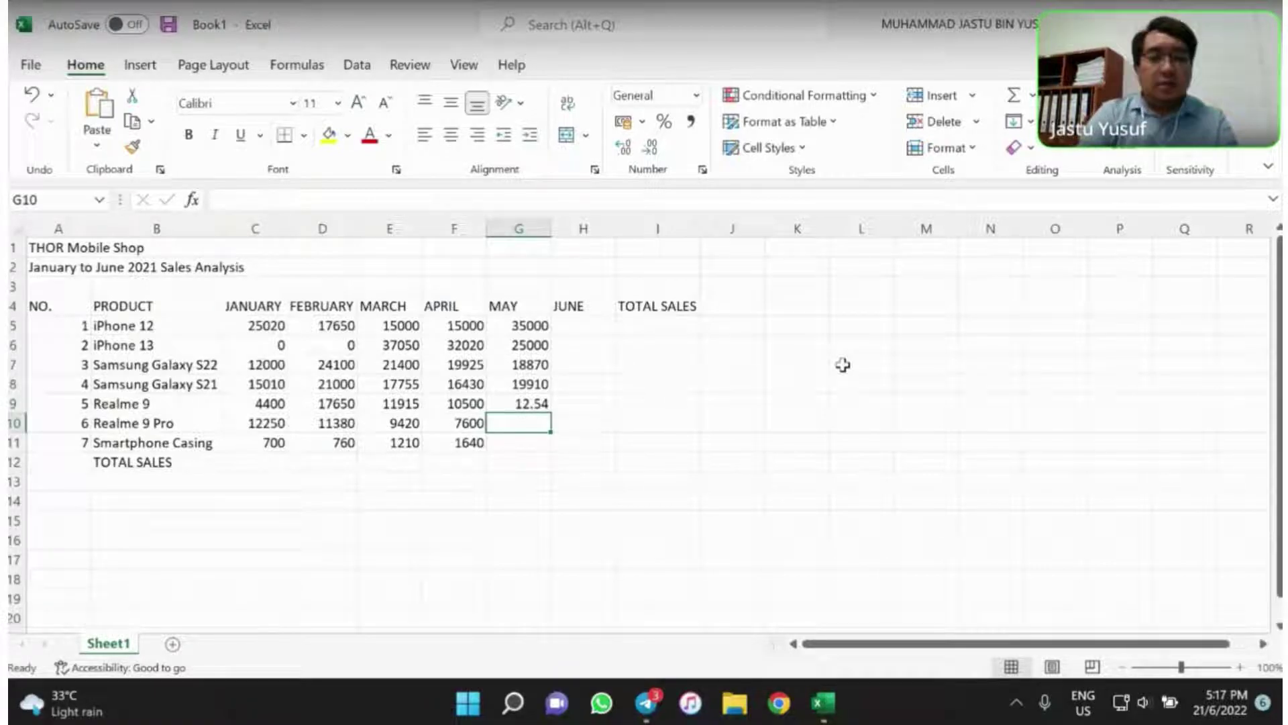
type("648")
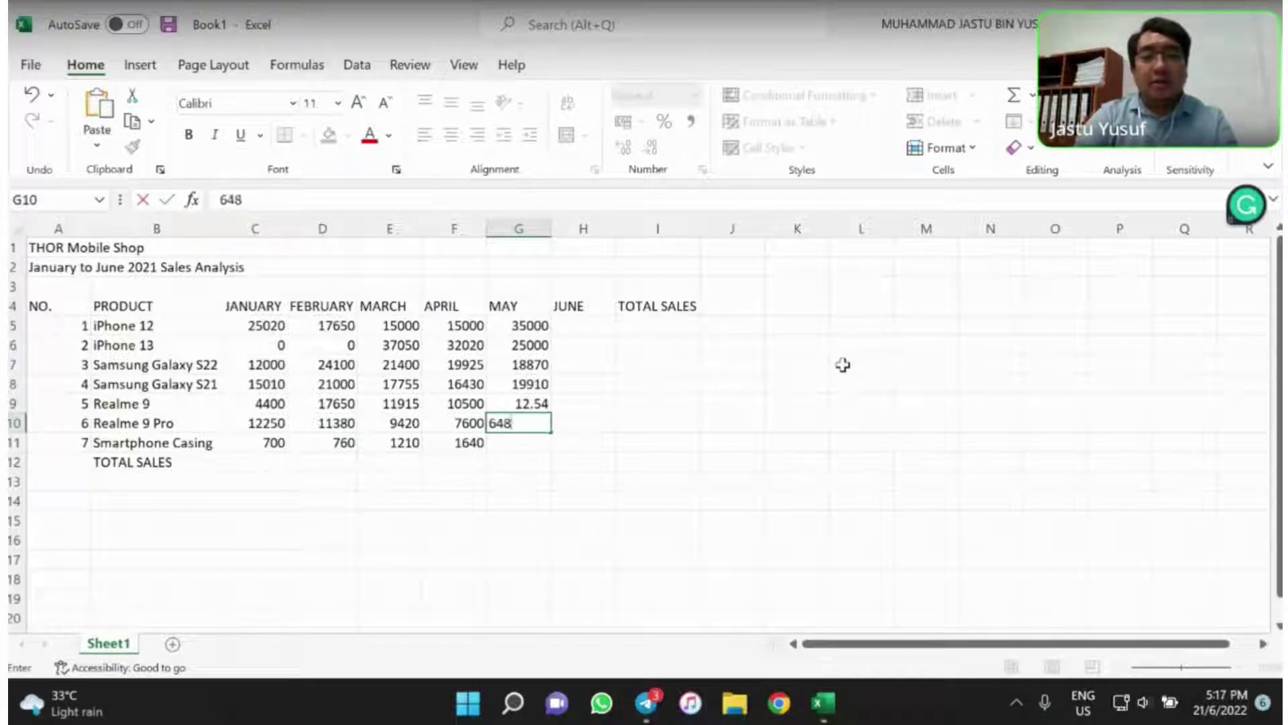
type("0")
key("Return")
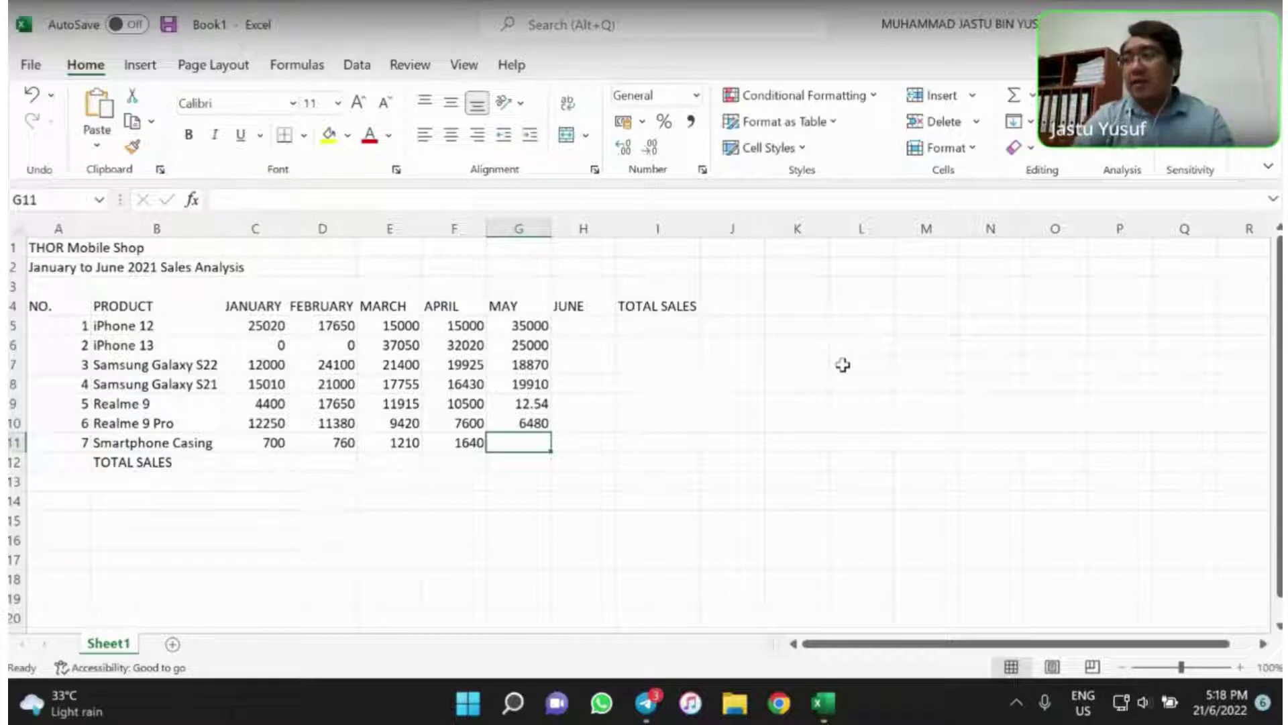
type("1030")
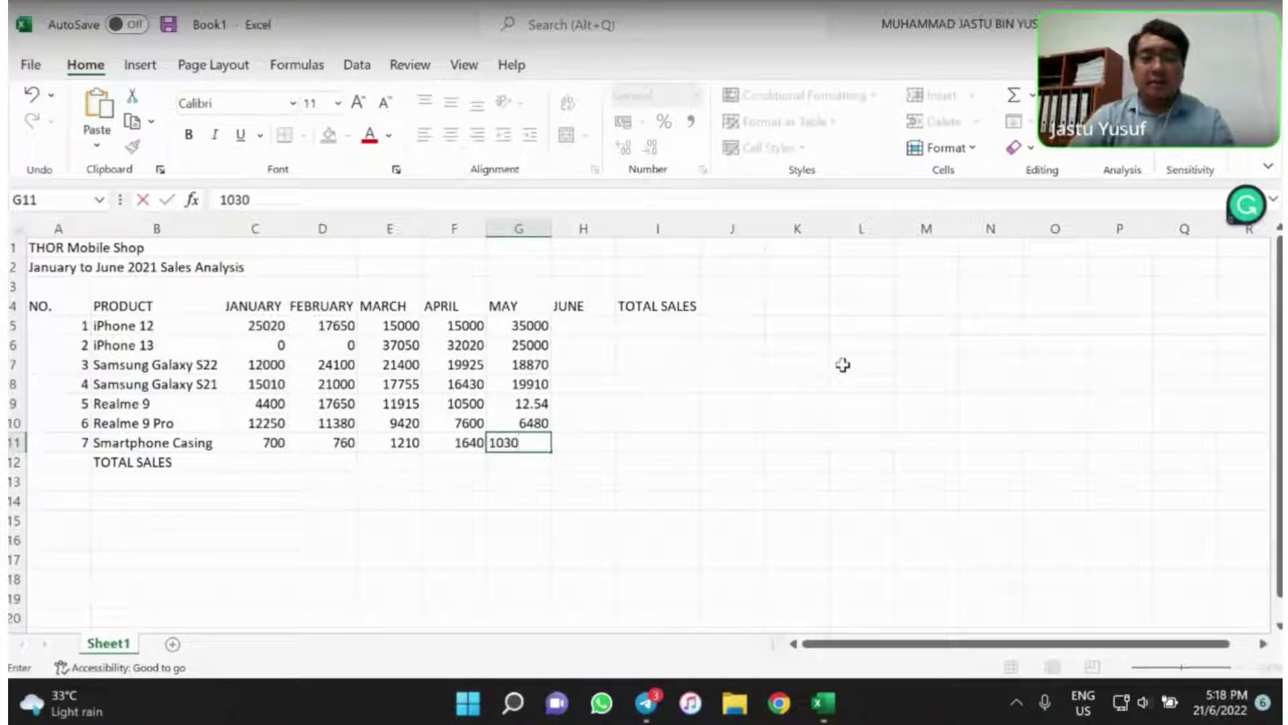
key("Right")
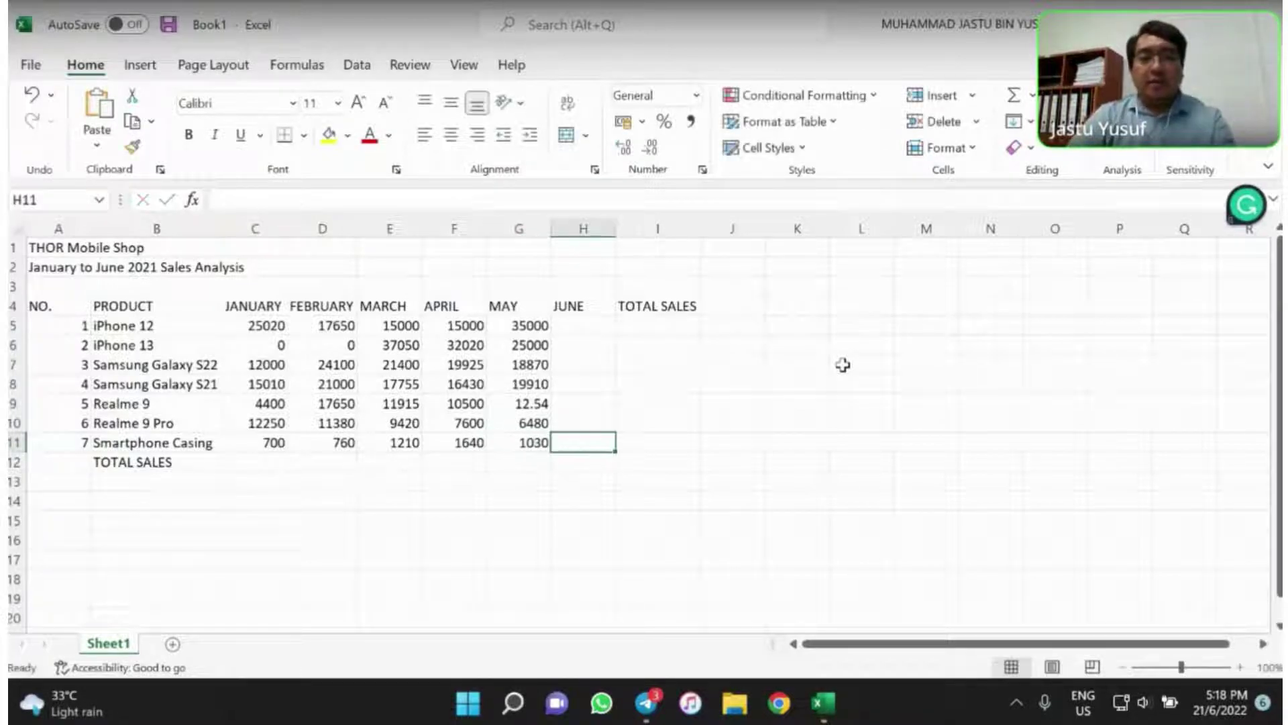
key("Up")
key("Up")
key("Up")
key("Up")
key("Up")
key("Up")
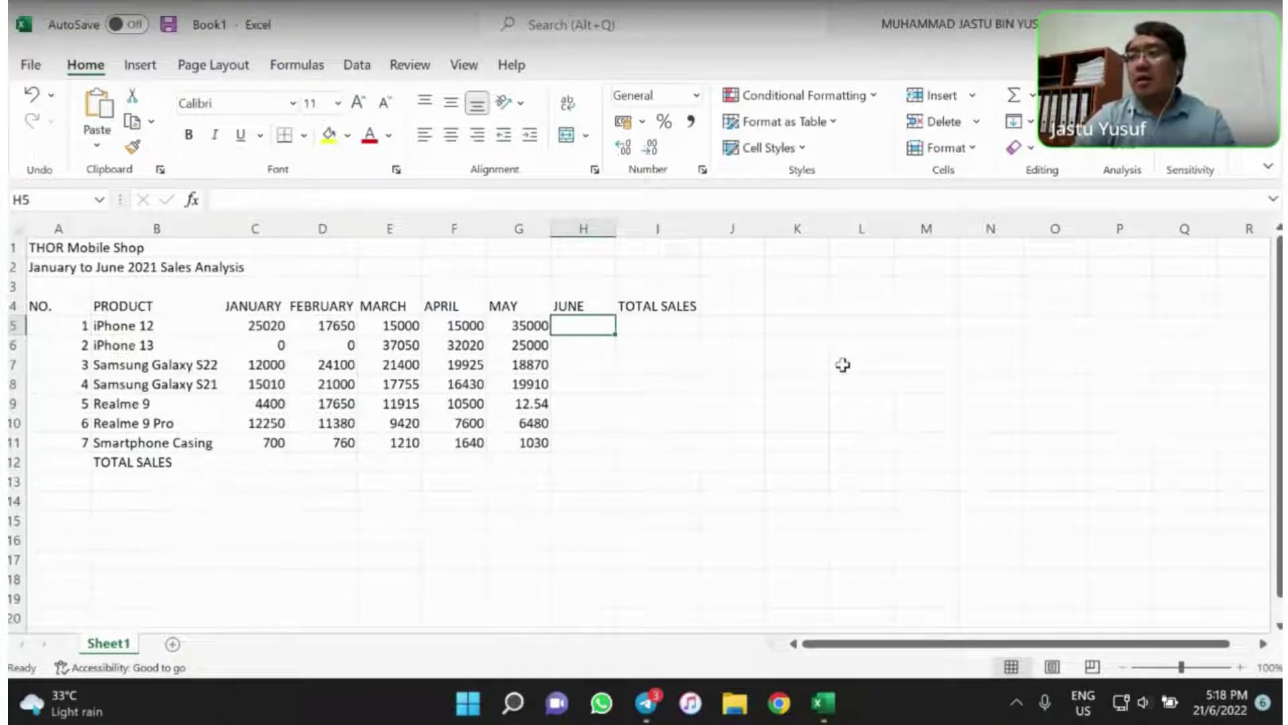
Enter June sales 9500, 14500 and 14990 into H5:H7
type("9500")
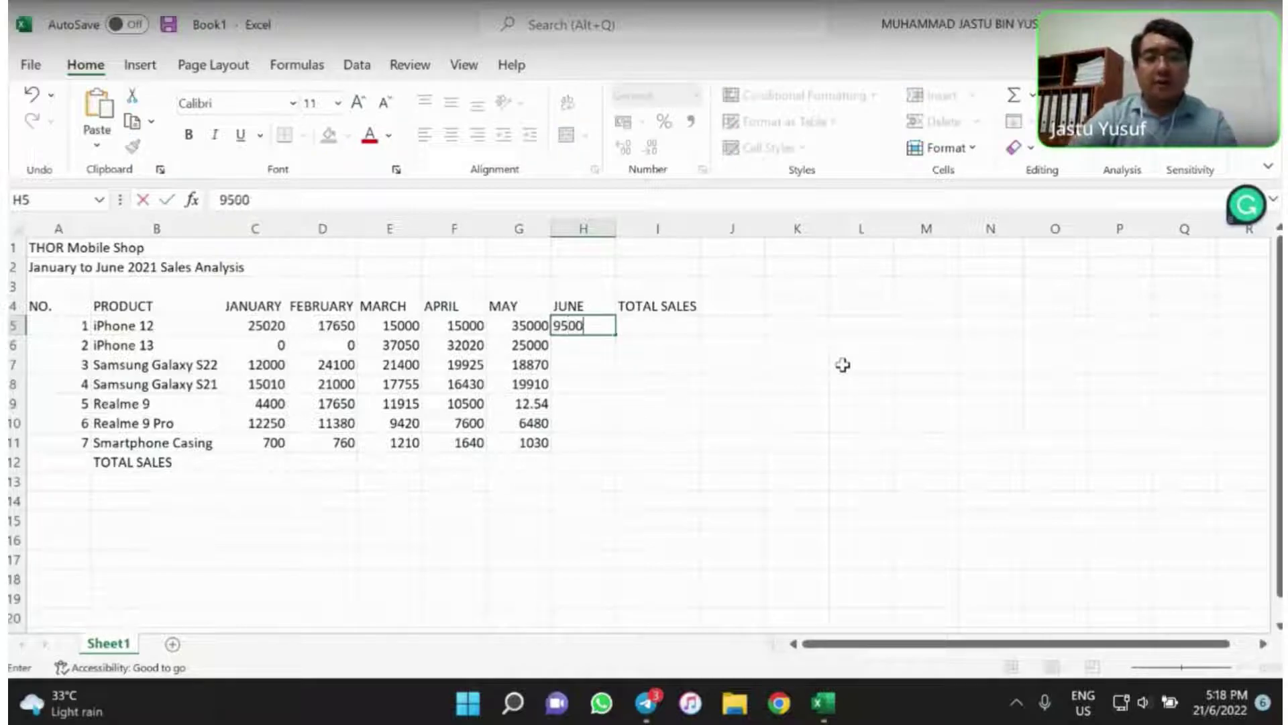
key("Return")
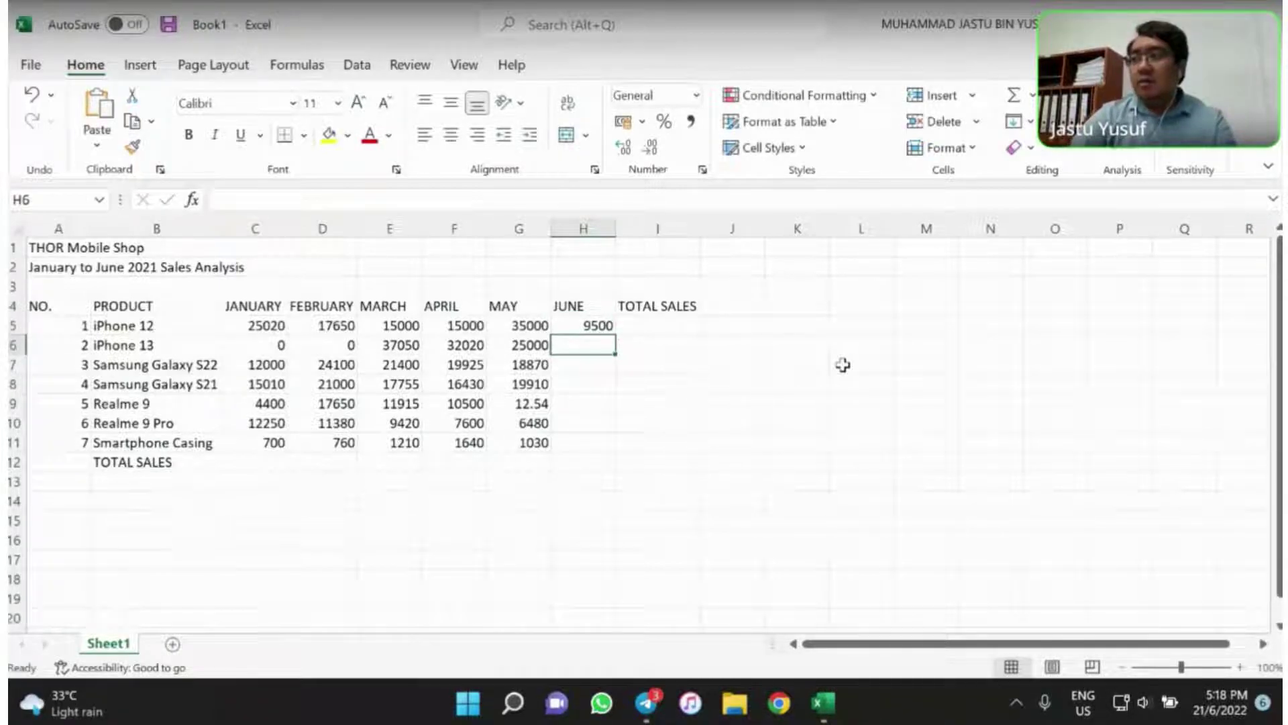
type("14500")
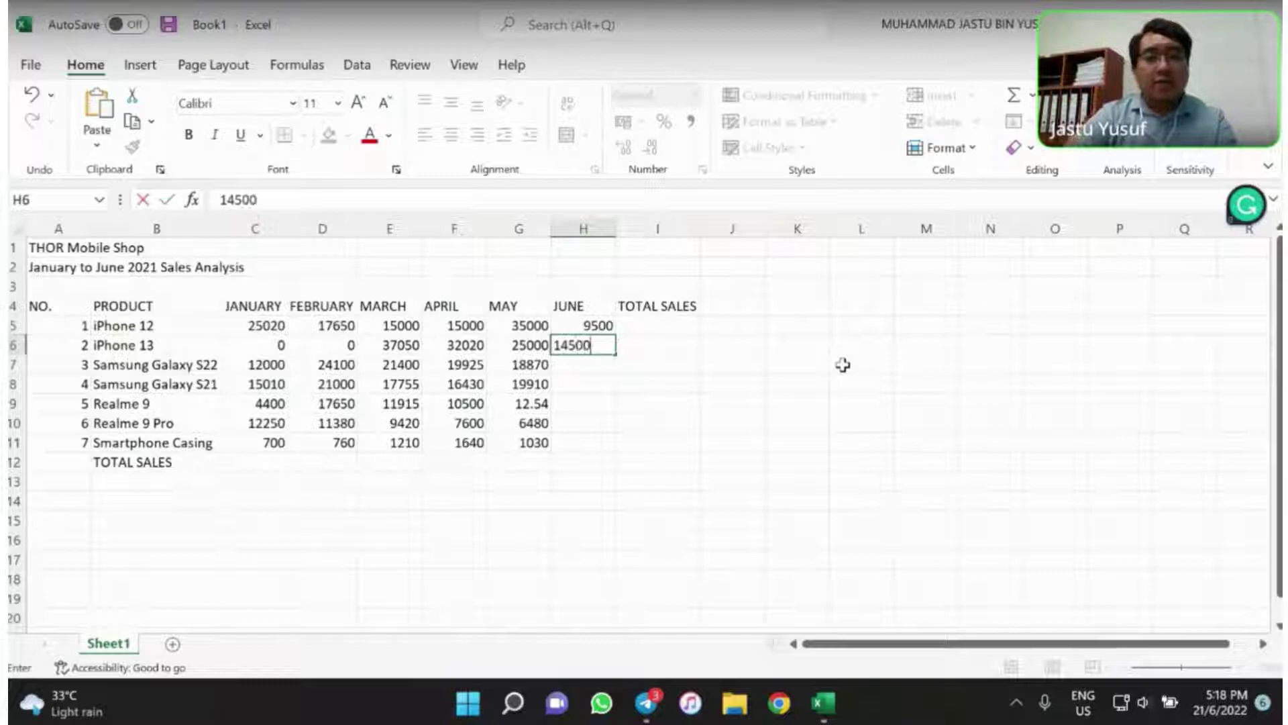
key("Return")
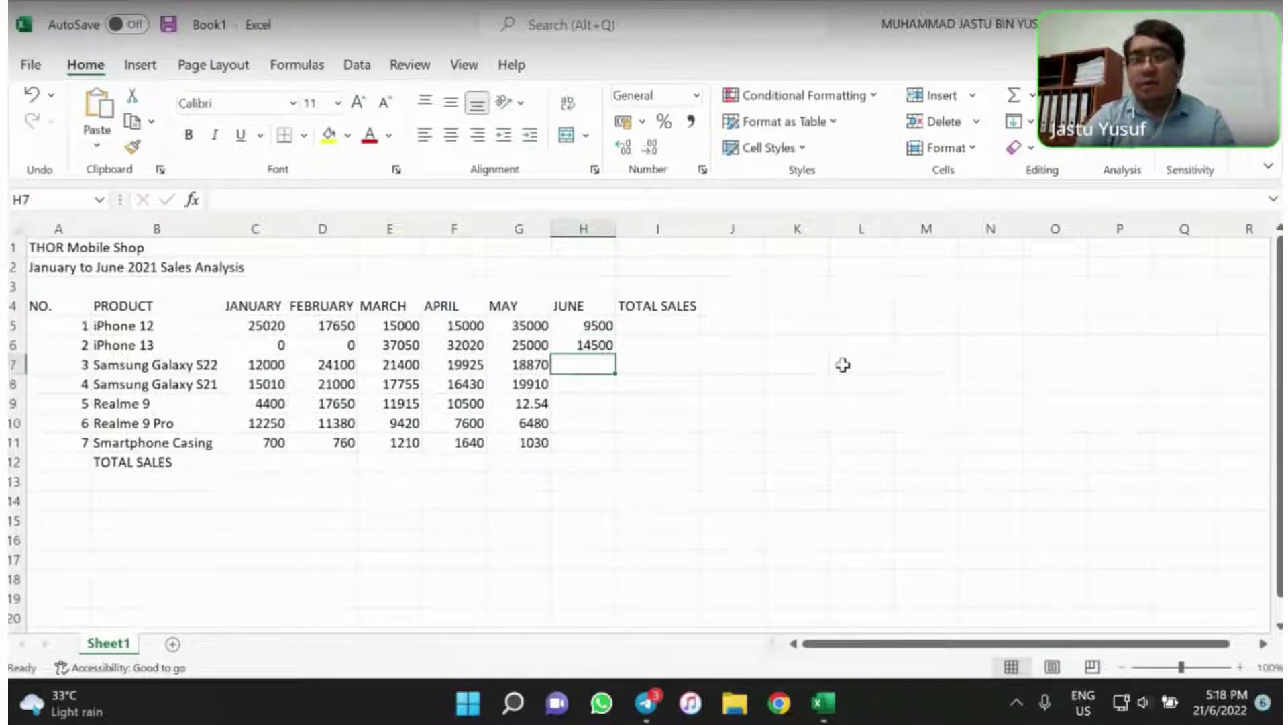
type("14")
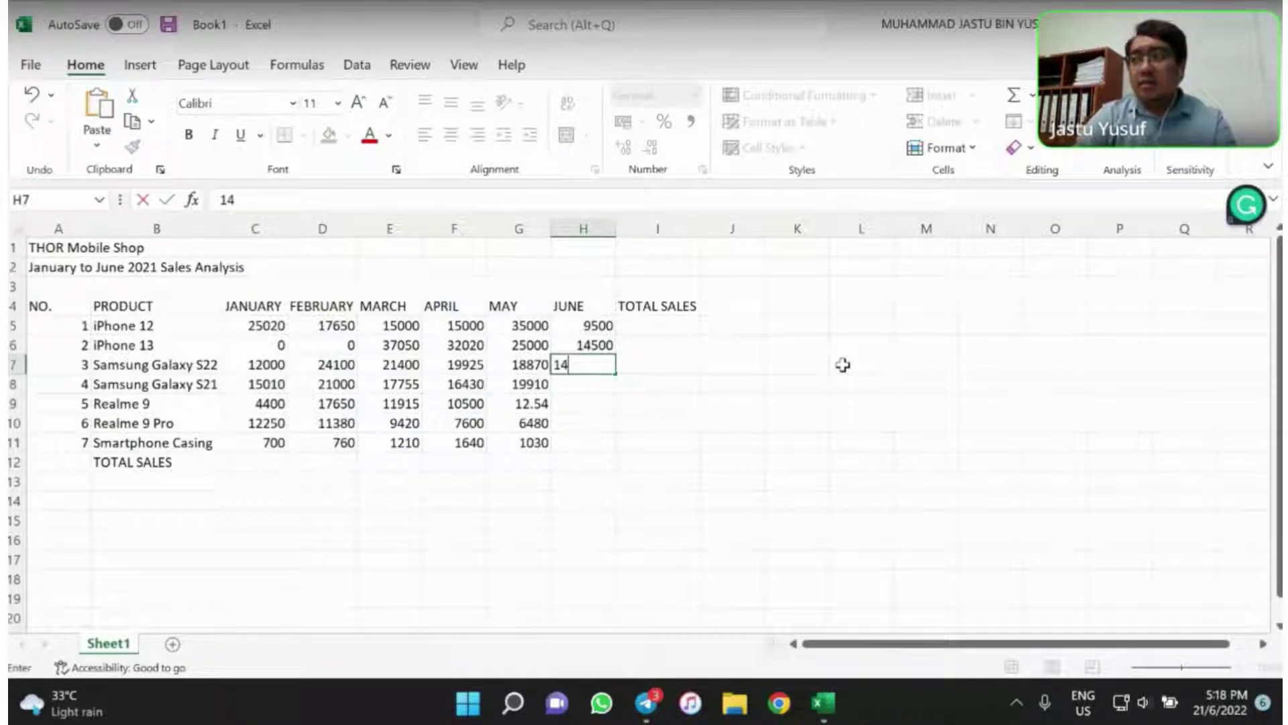
type("990")
key("Return")
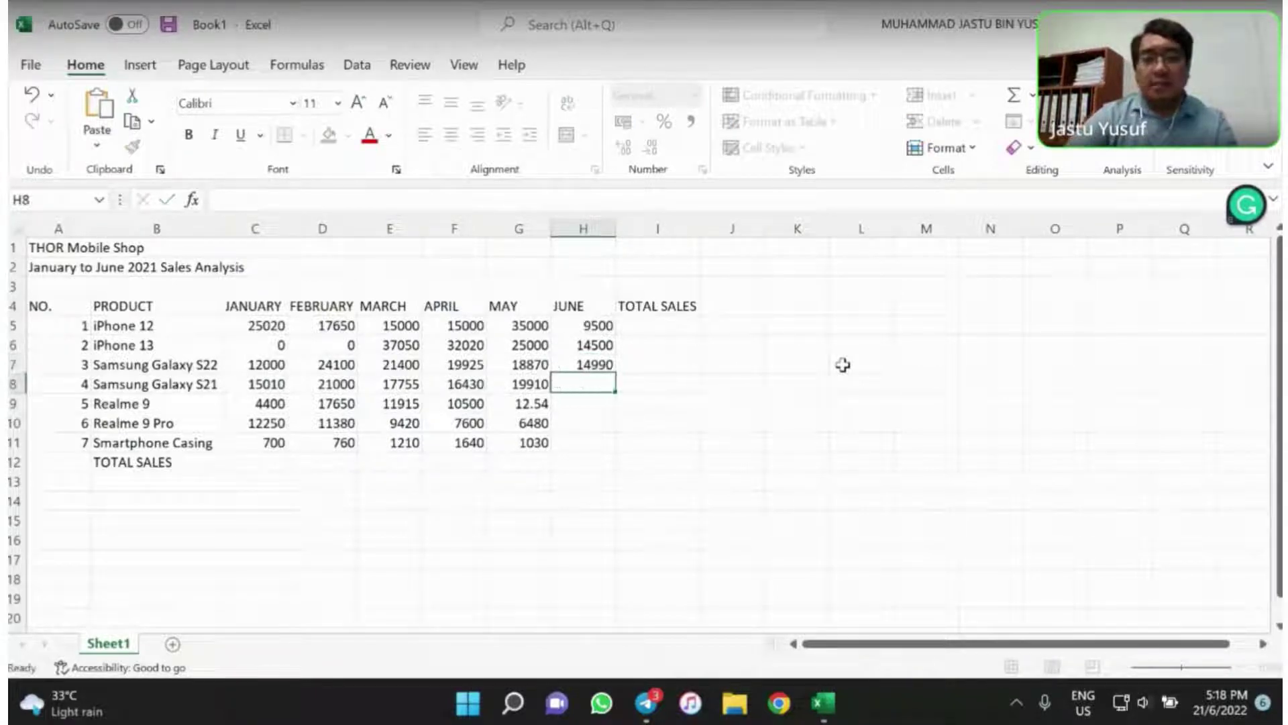
Enter June sales 19670, 11615, 10570 and 970 into H8:H11
type("19670")
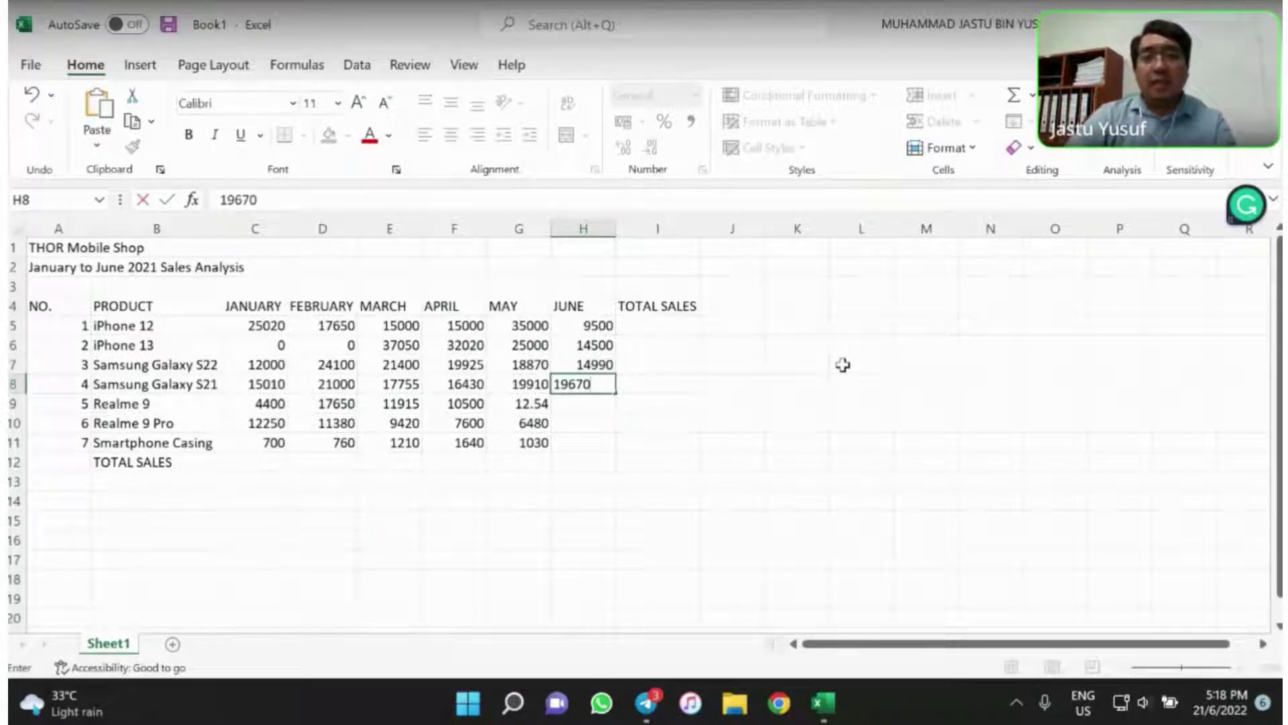
key("Return")
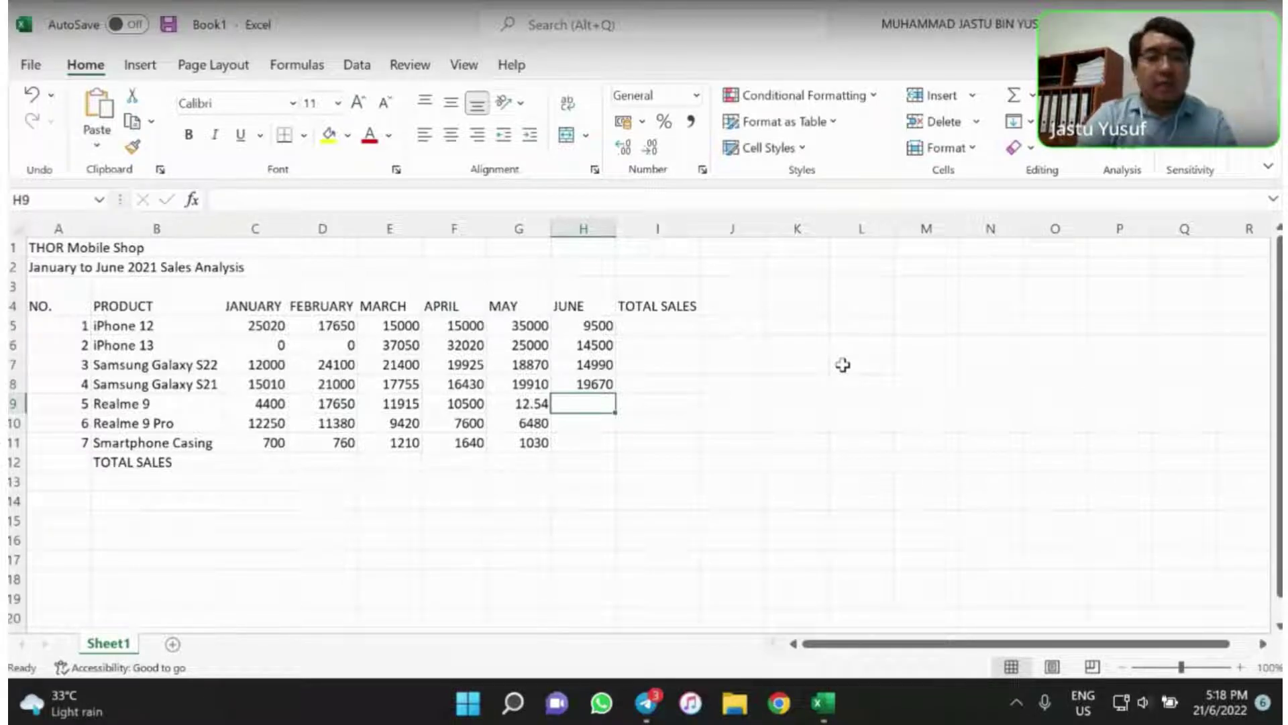
type("11")
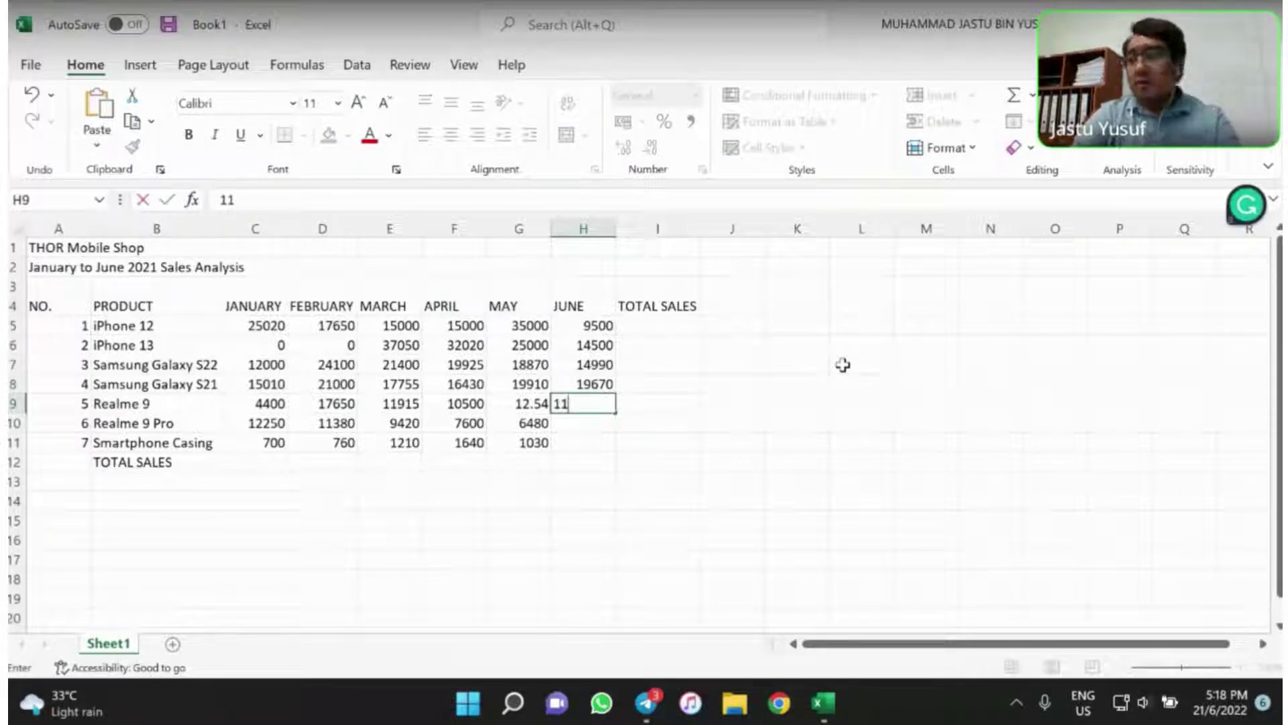
type("6")
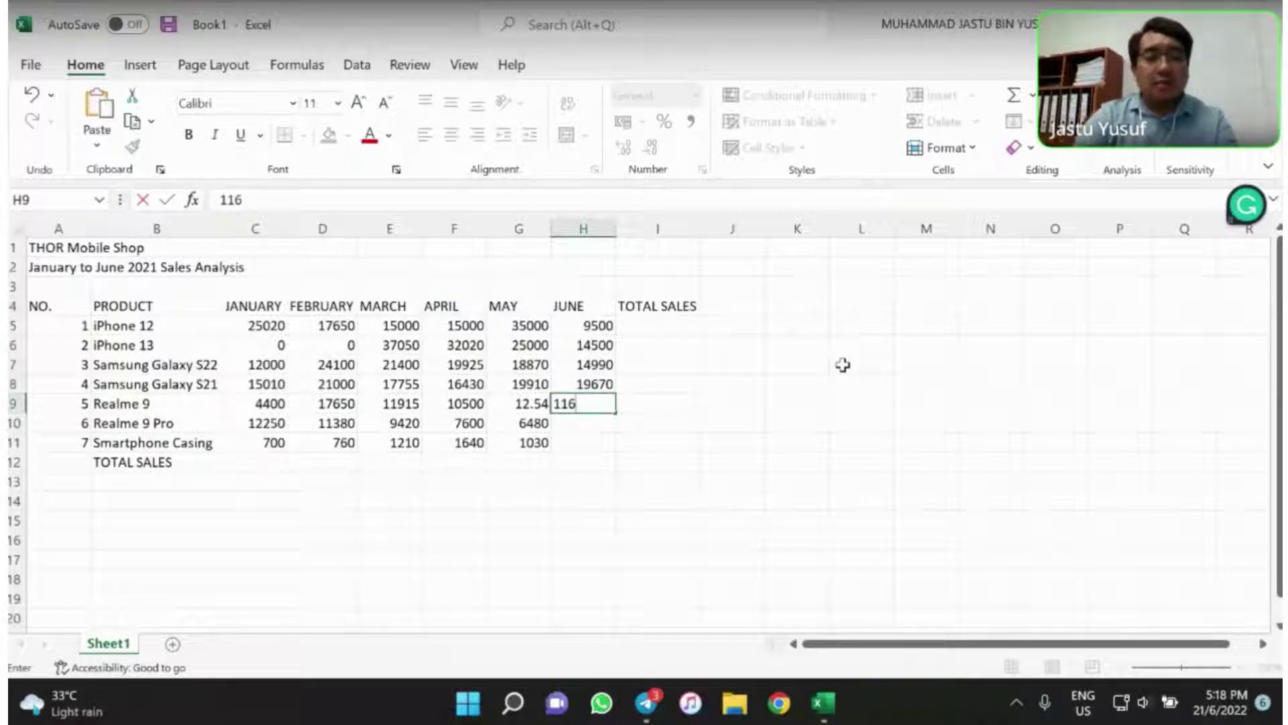
type("15")
key("Return")
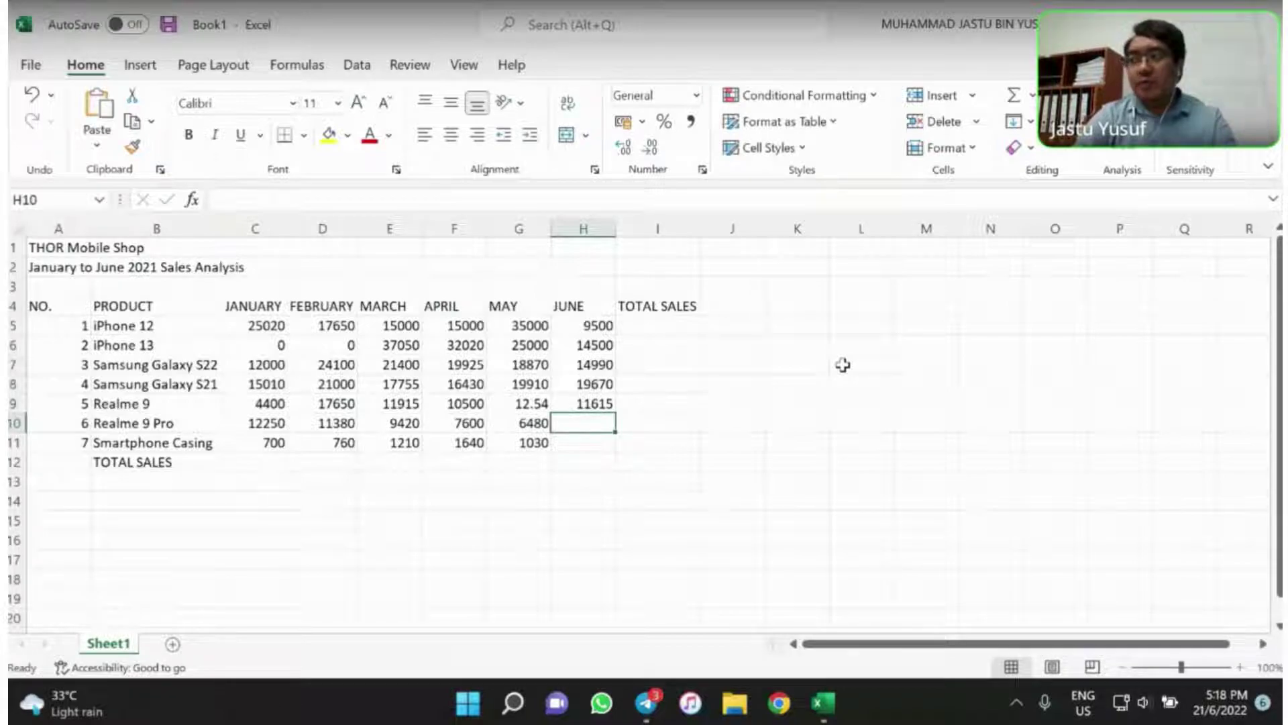
type("105")
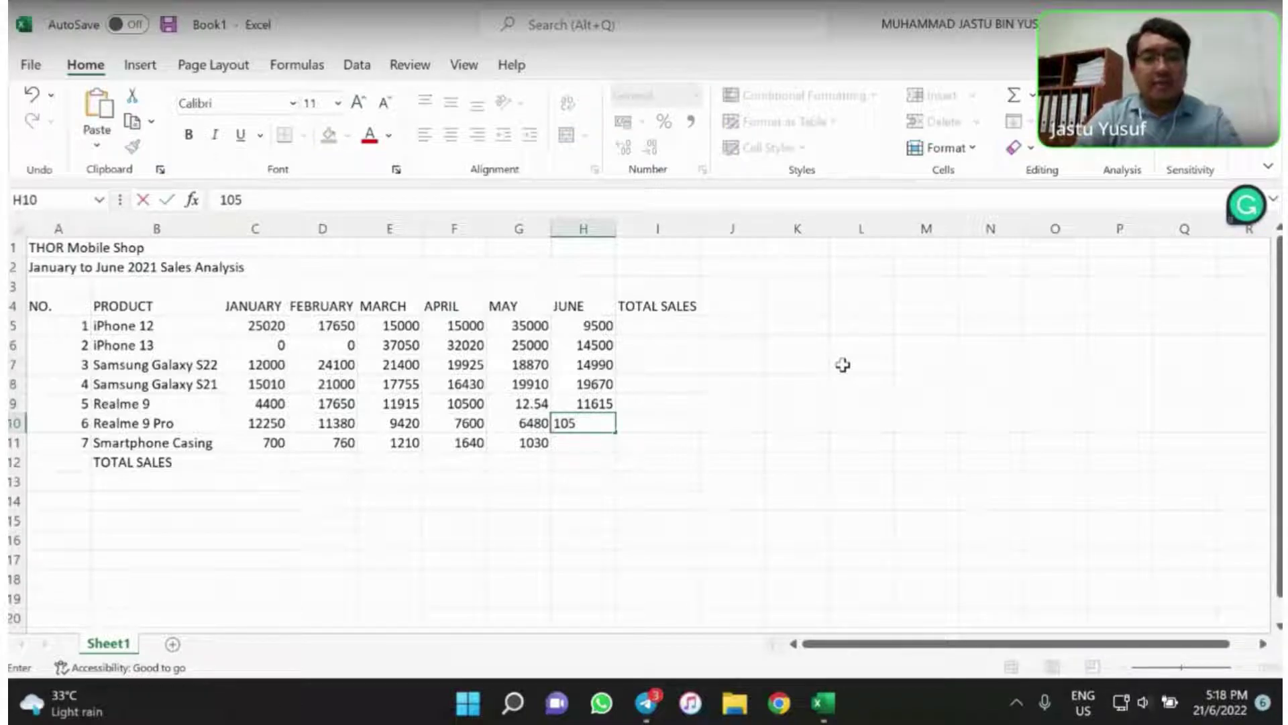
type("70")
key("Return")
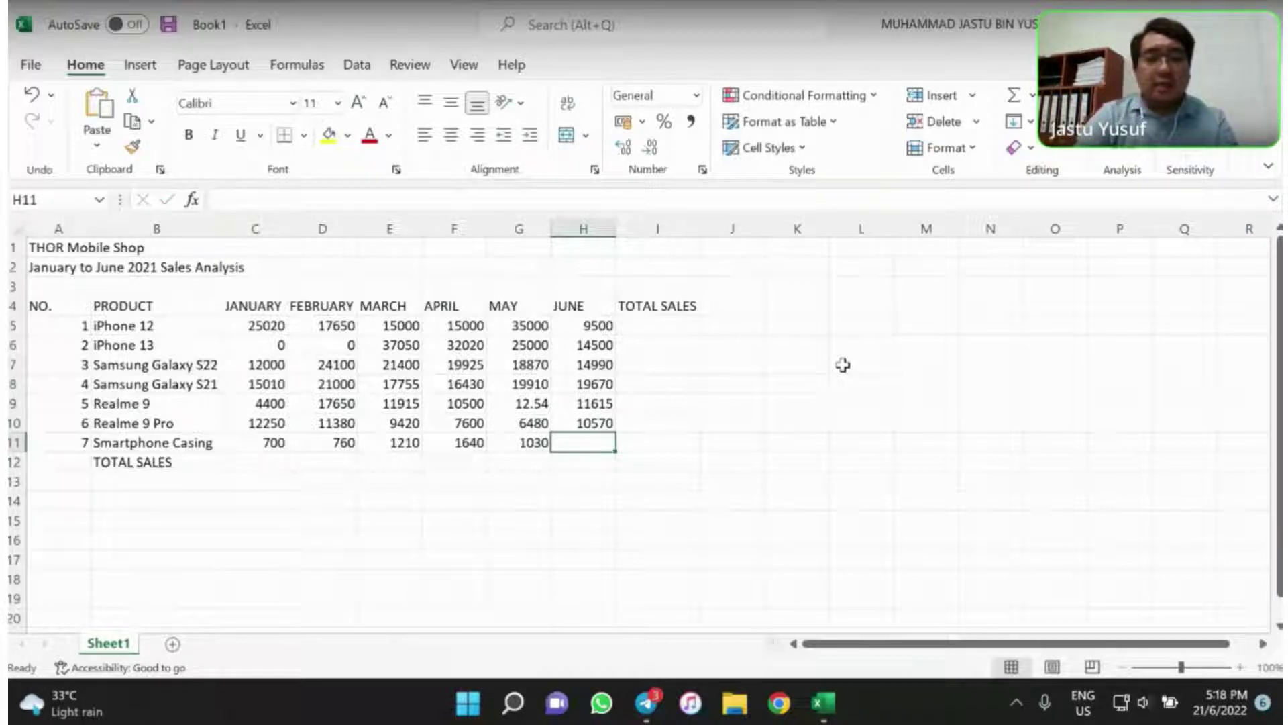
type("970")
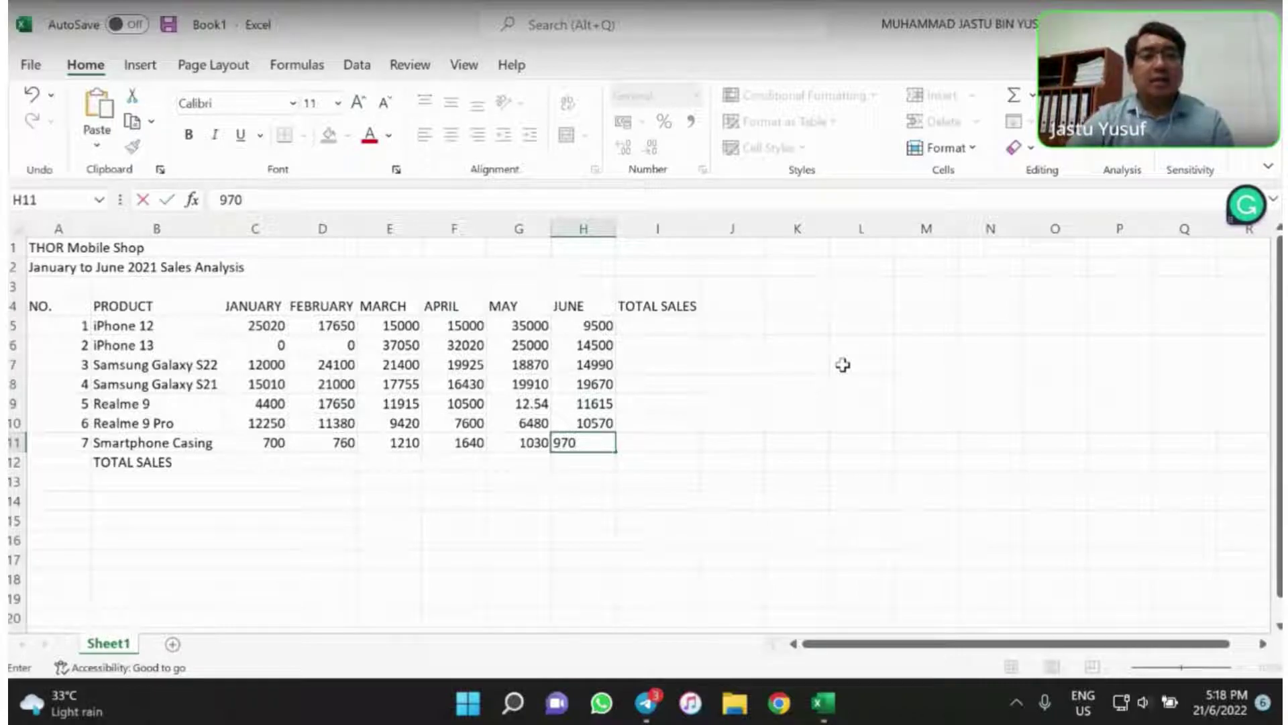
key("Return")
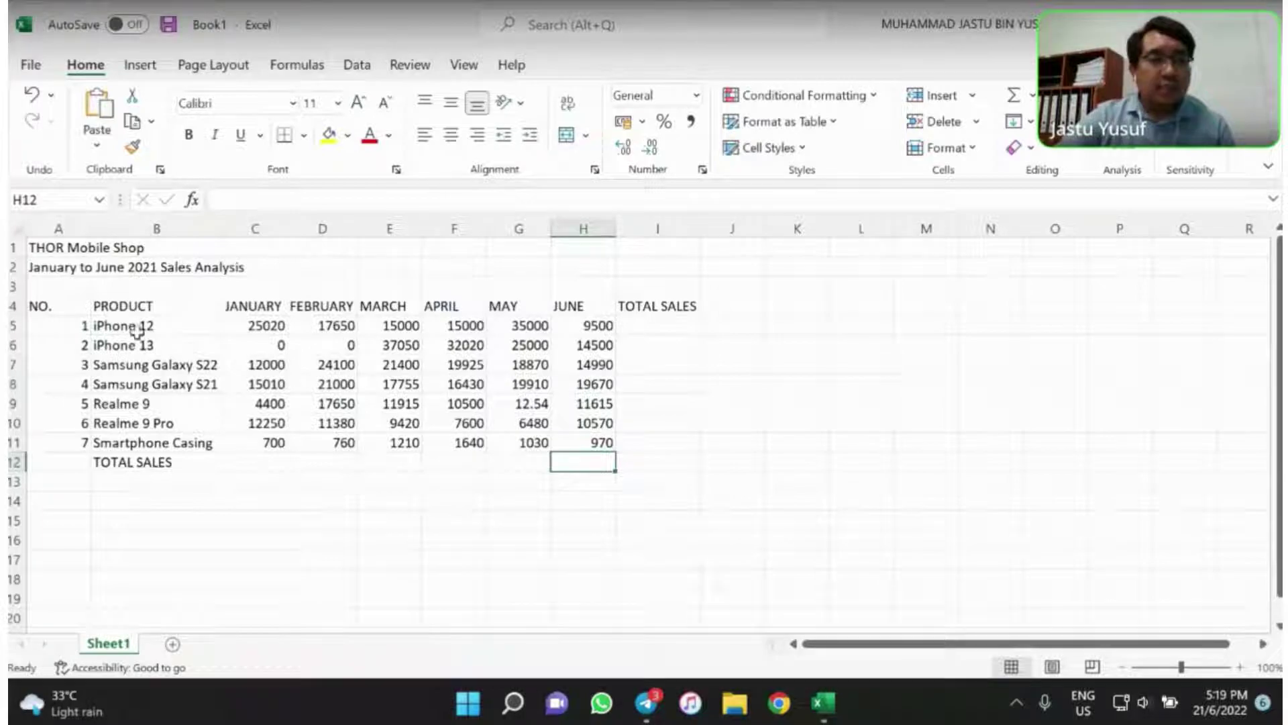
Format A4:I11 as a table with headers in Blue, Table Style Medium 20
left_click(67, 305)
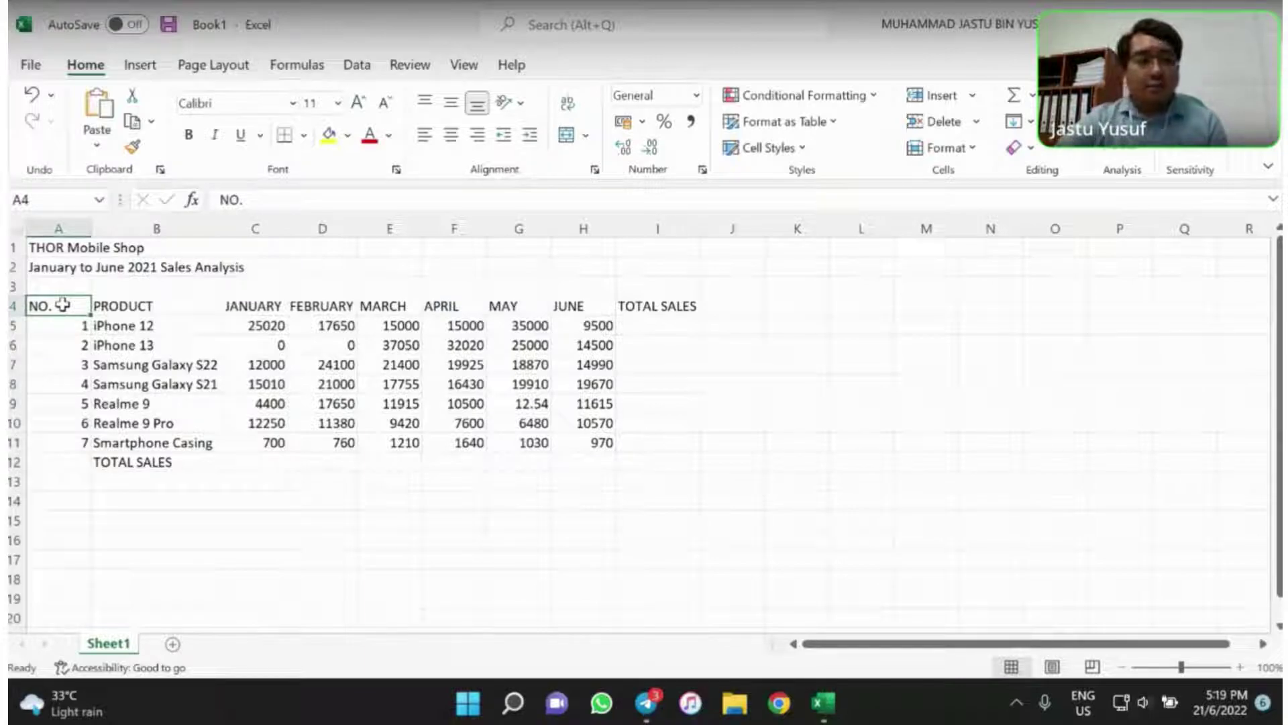
left_click_drag(62, 305, 691, 440)
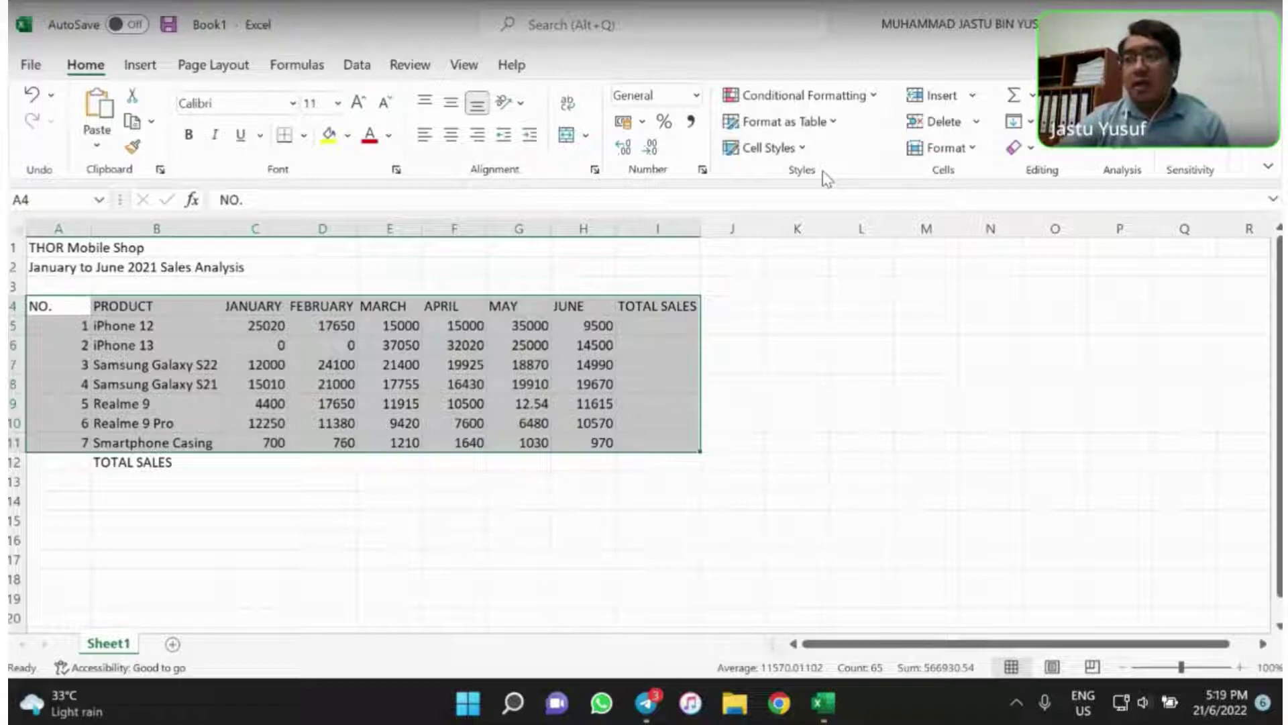
left_click(833, 126)
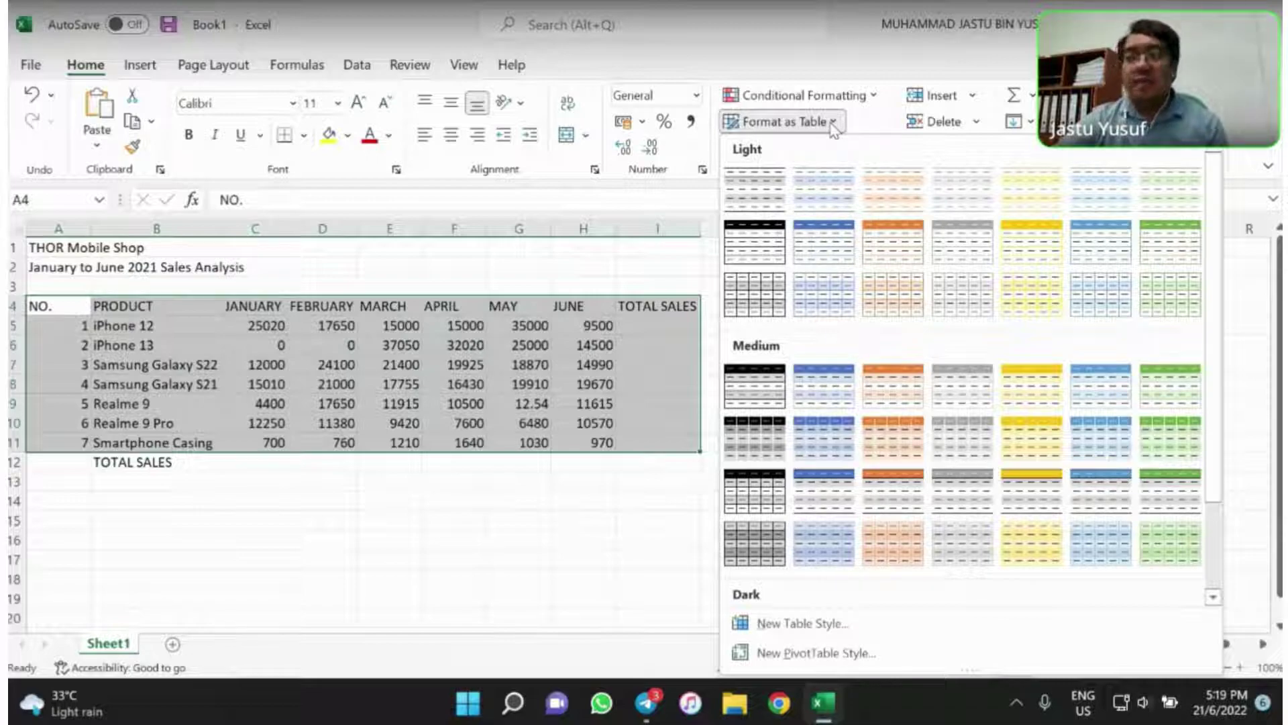
left_click(1083, 497)
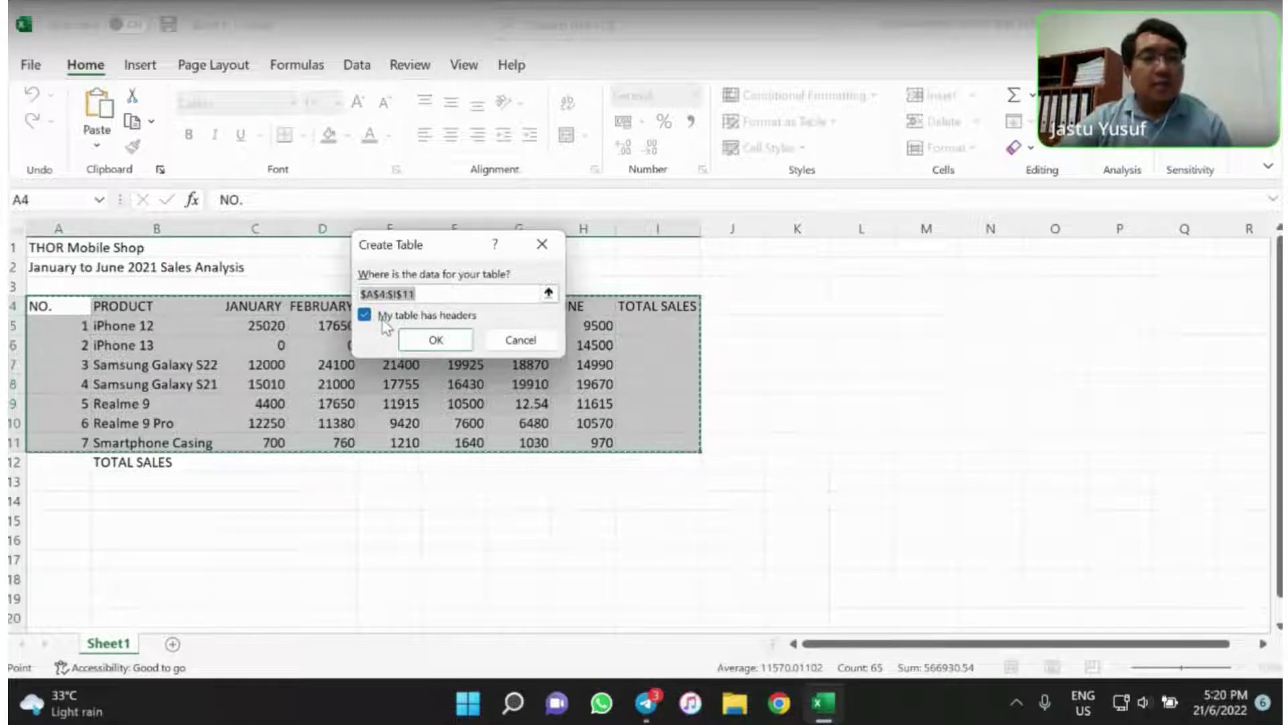
left_click(437, 340)
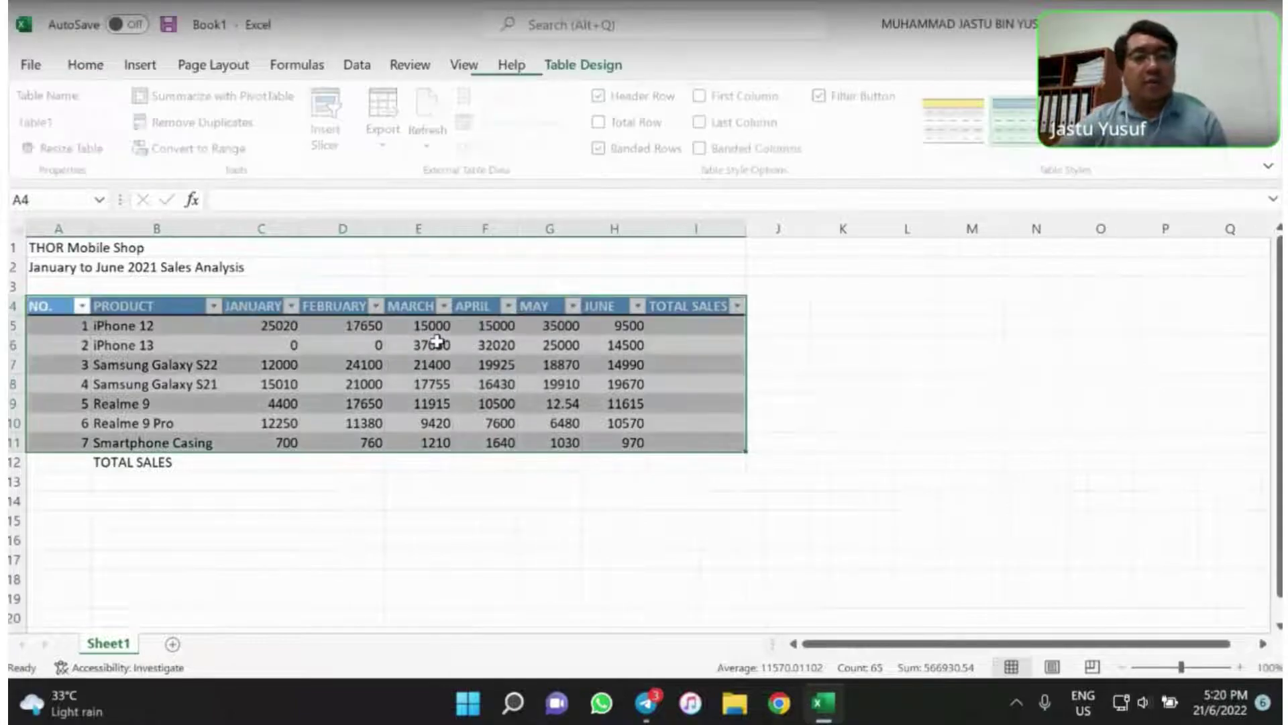
Apply the Total cell style to the TOTAL SALES row A12:I12
left_click(670, 481)
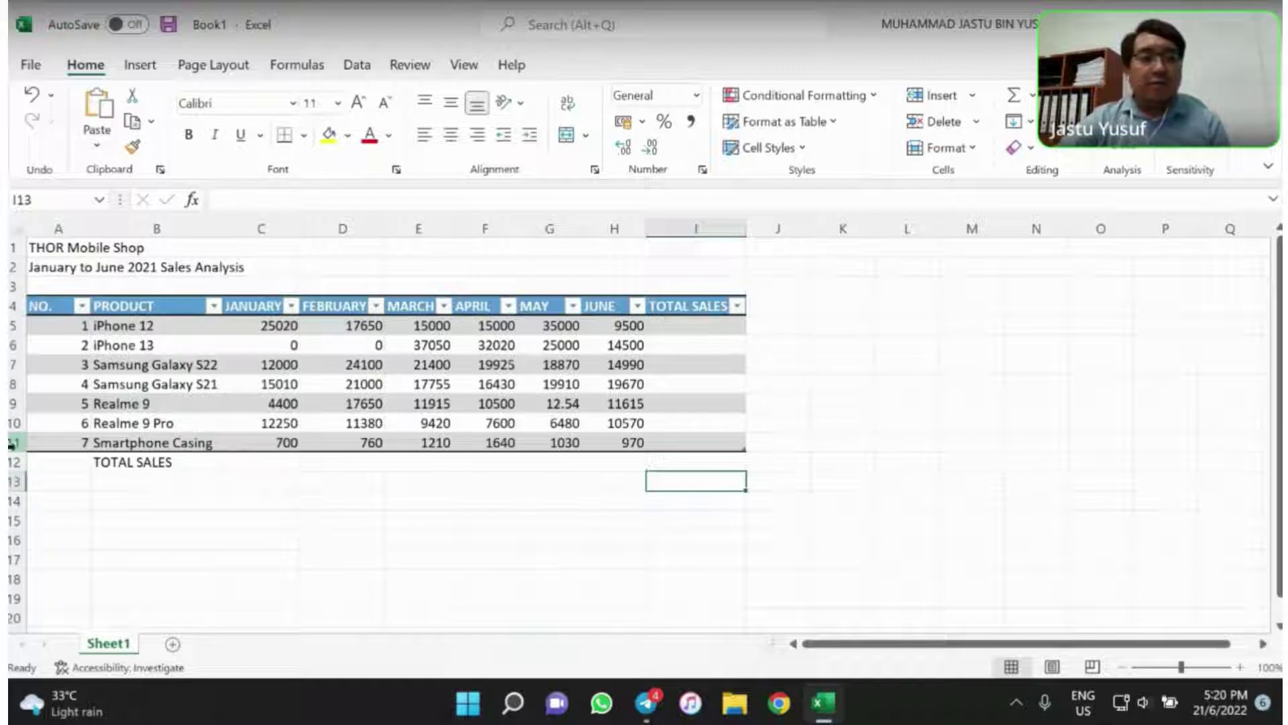
left_click_drag(56, 462, 665, 460)
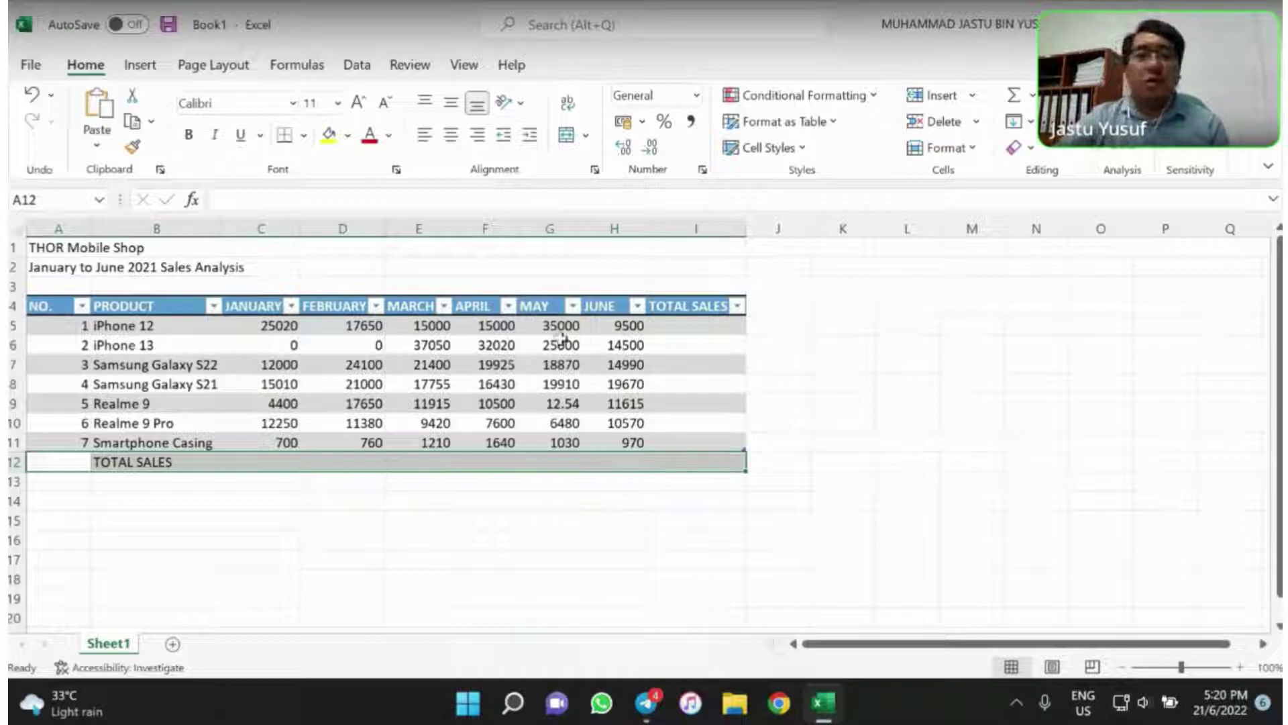
left_click(803, 149)
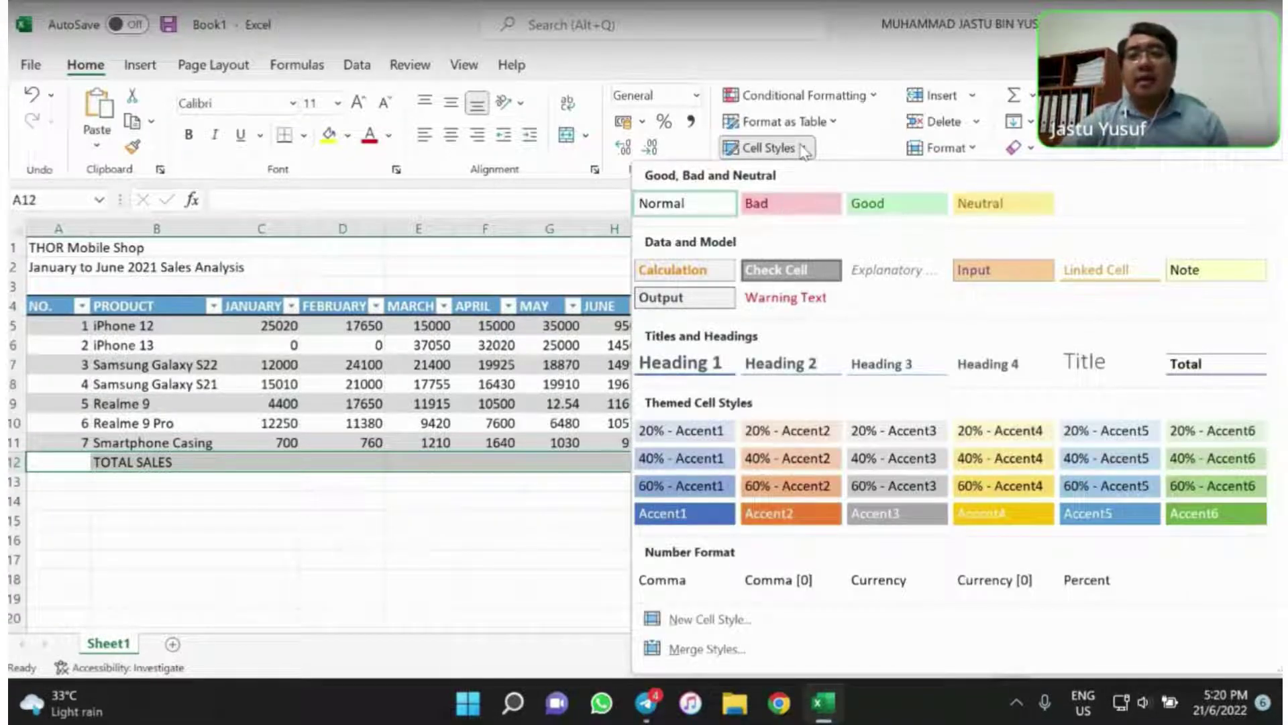
left_click(1186, 370)
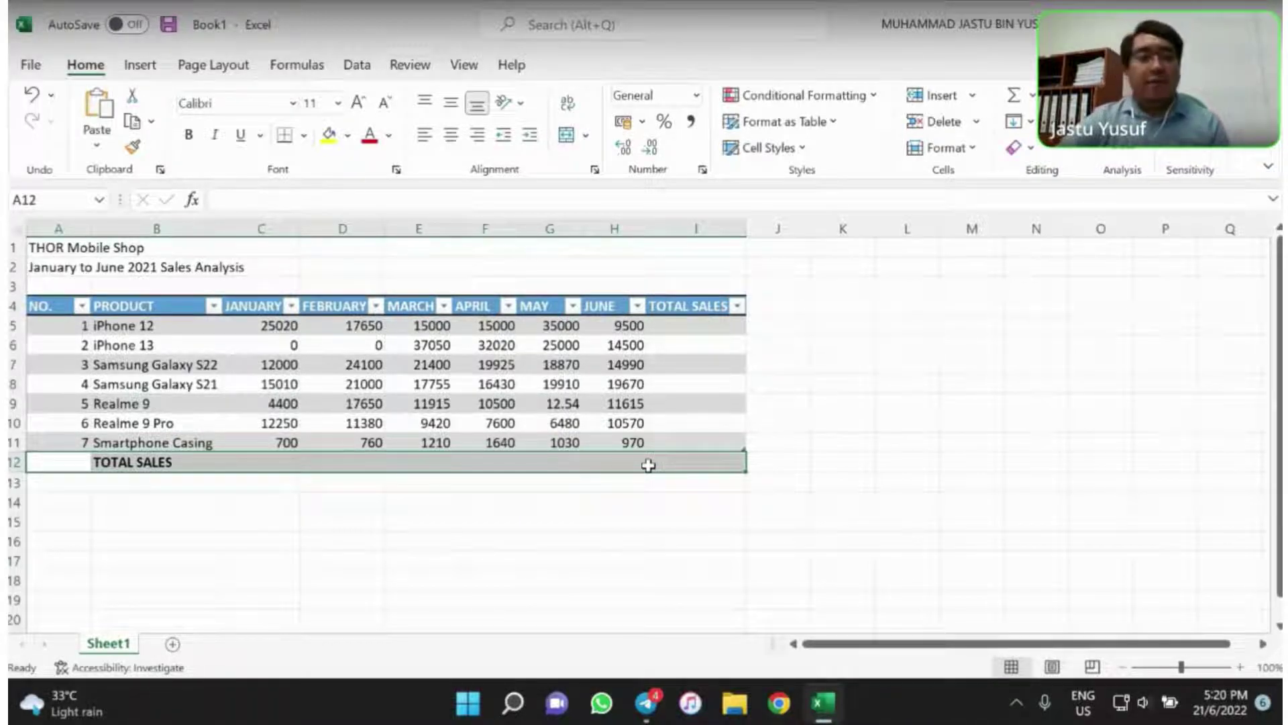
left_click(147, 503)
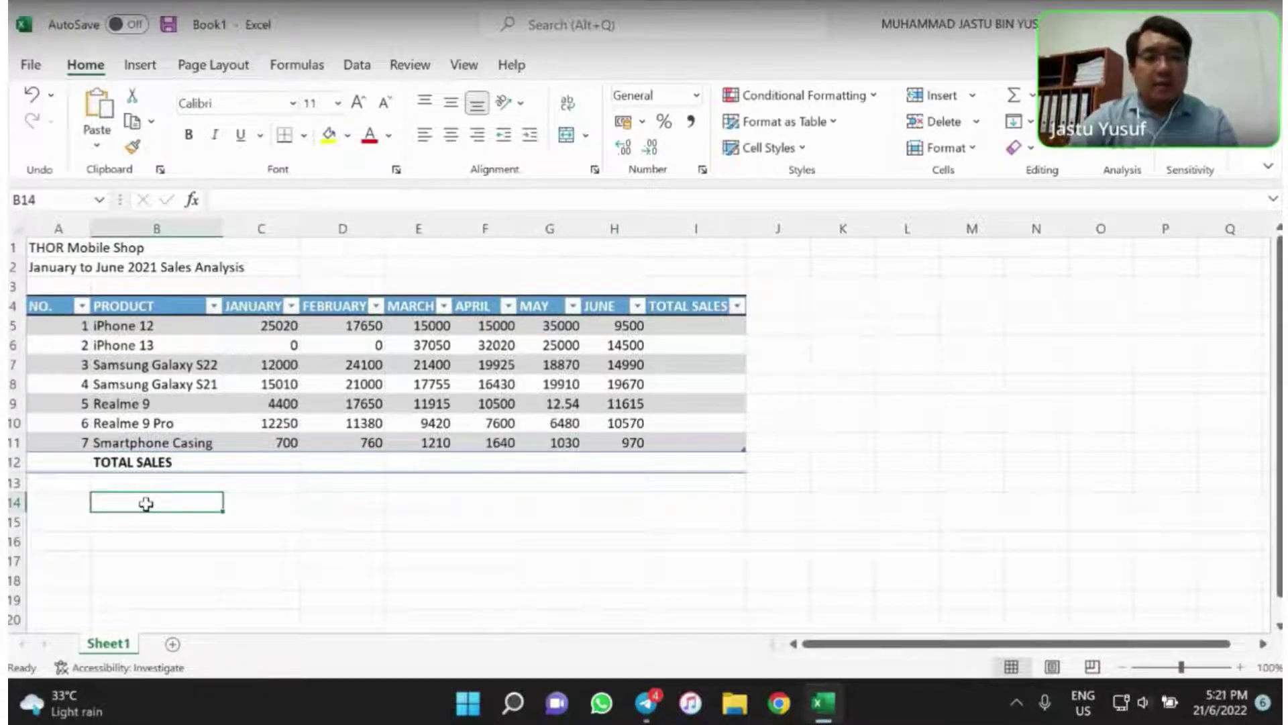
Type the labels HIGHEST SALES, LOWEST SALES and AVERAGE SALES into B14, B15 and B16
type("HIGHEST")
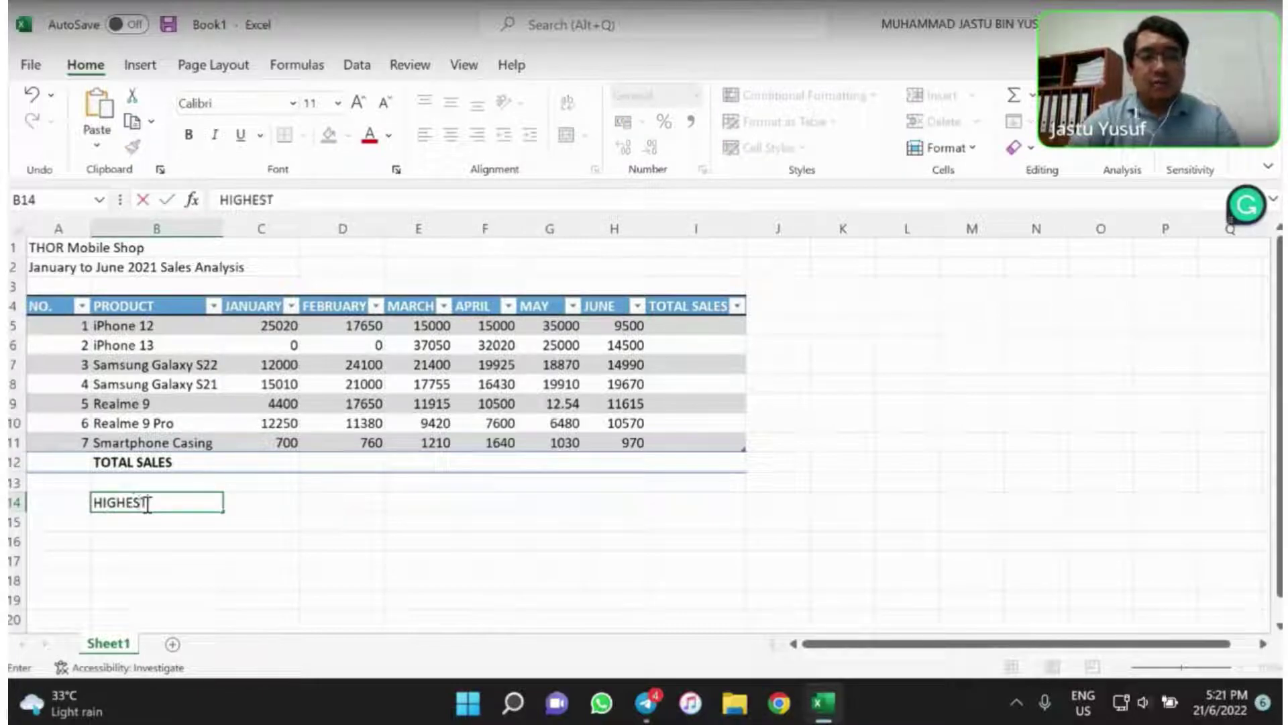
type(" SALE")
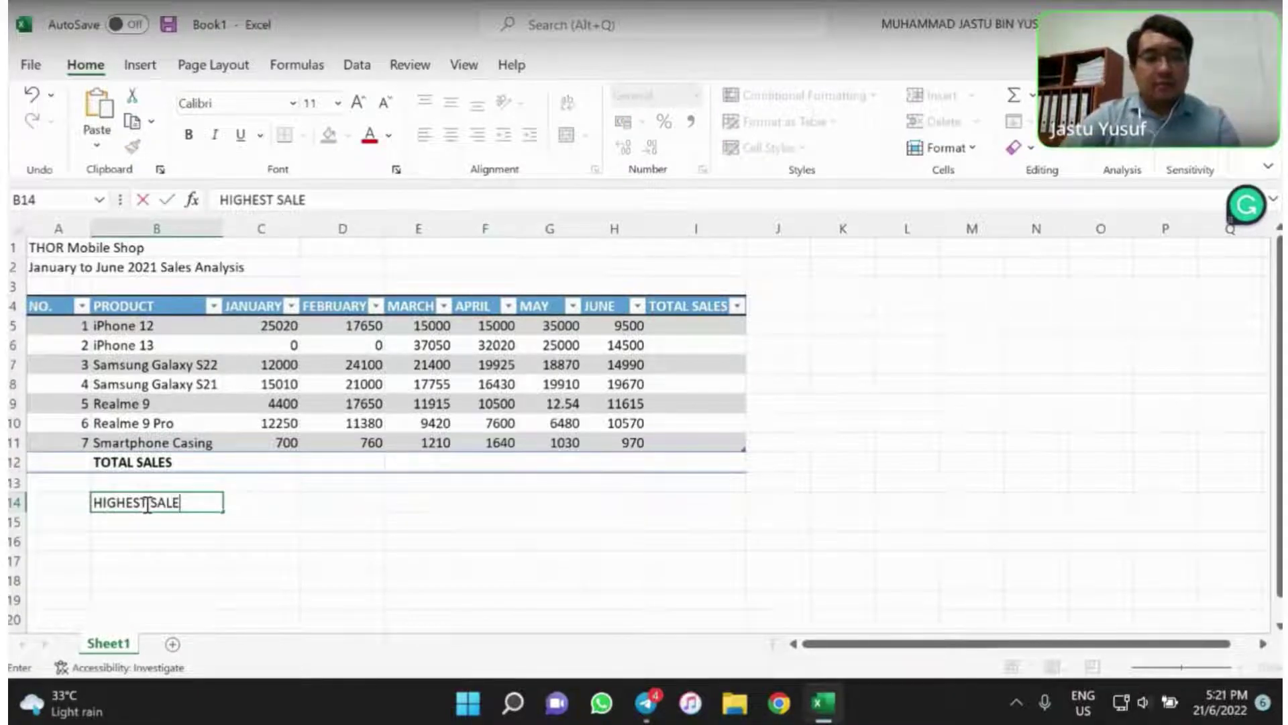
type("S")
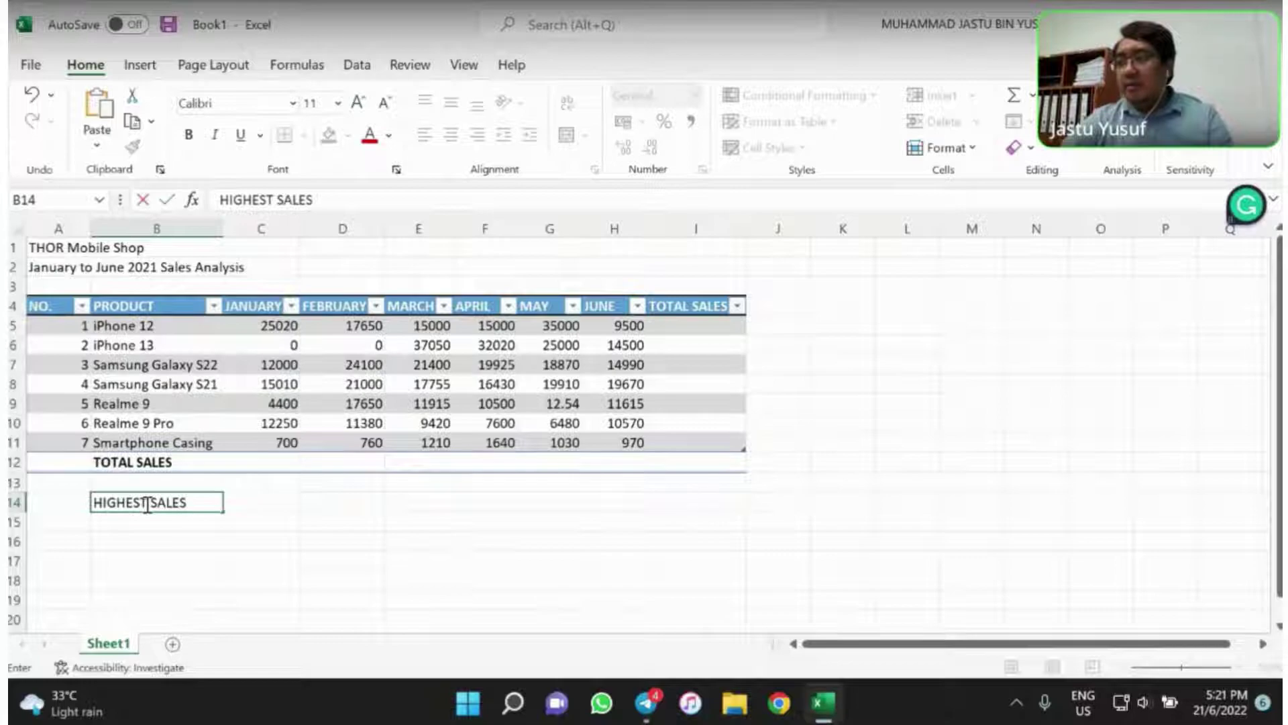
key("Return")
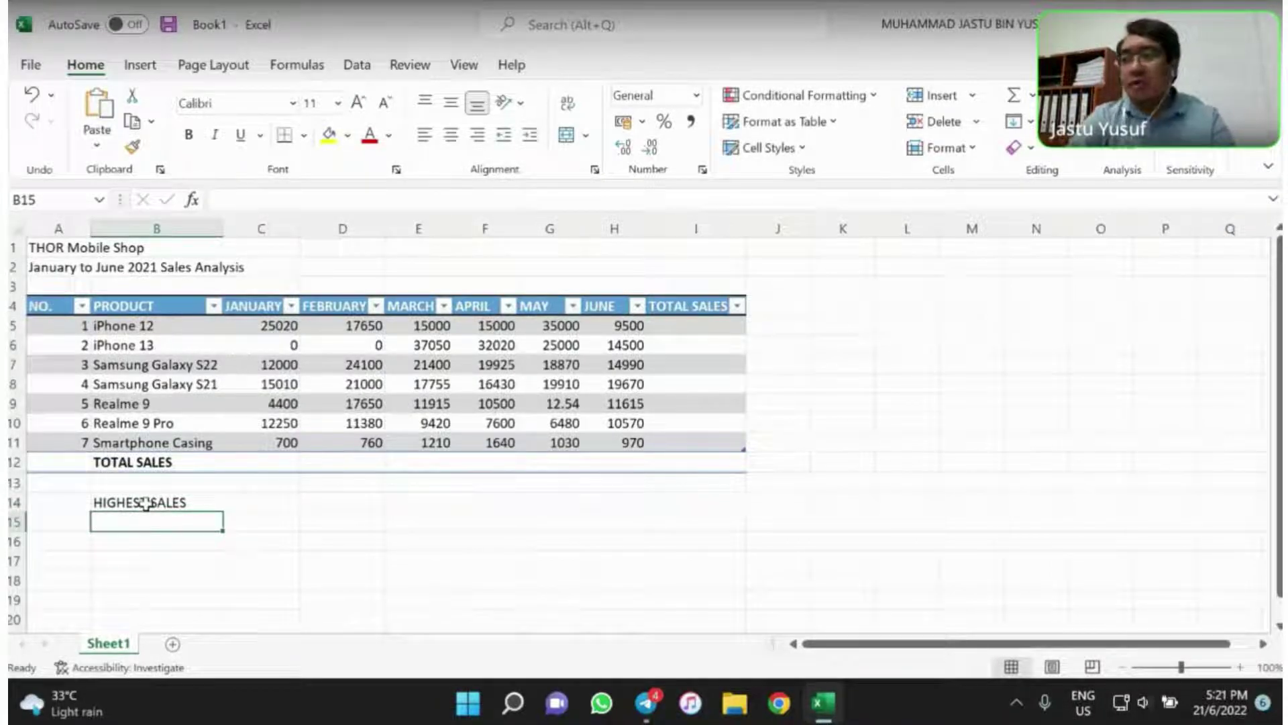
type("LOWEST")
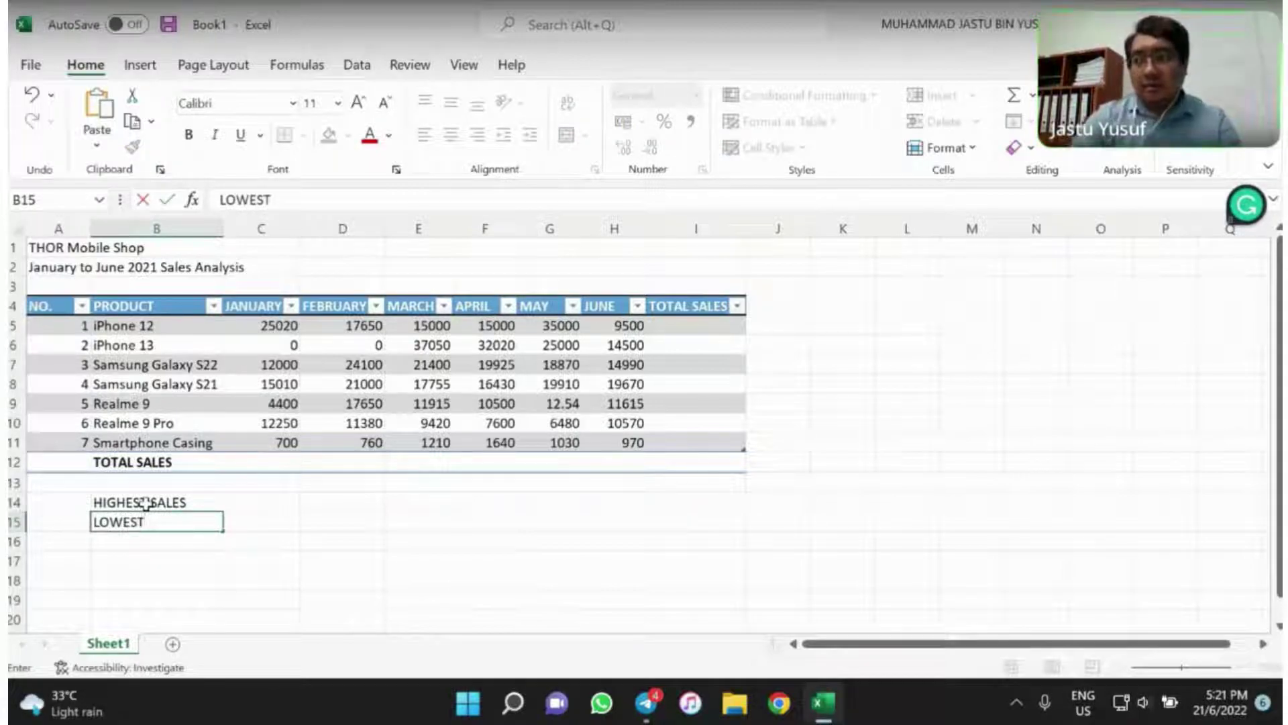
type(" SALES")
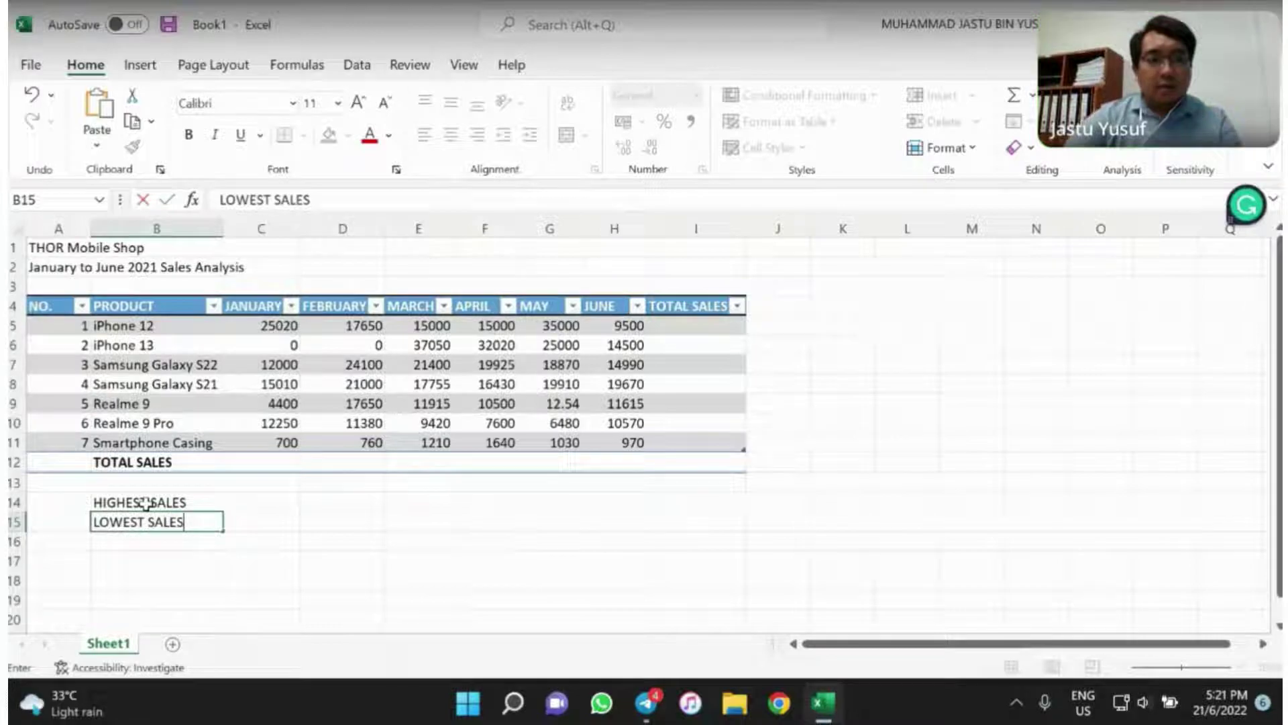
key("Return")
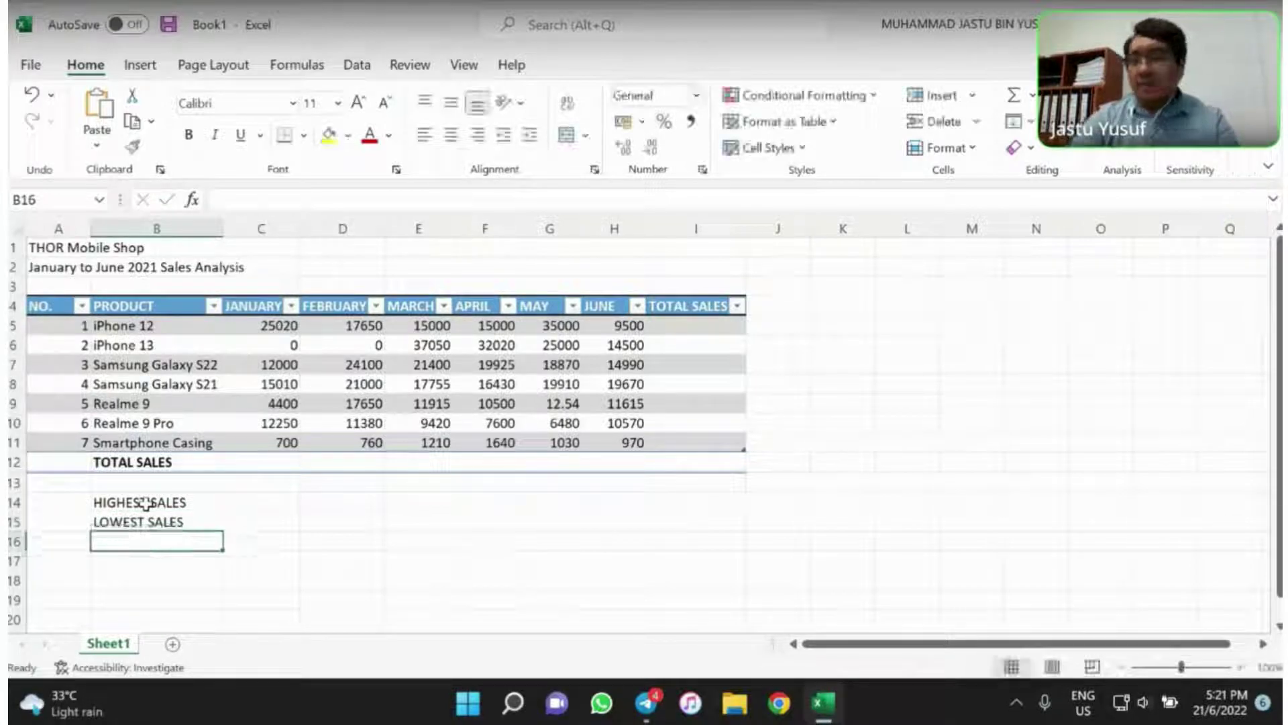
type("AV")
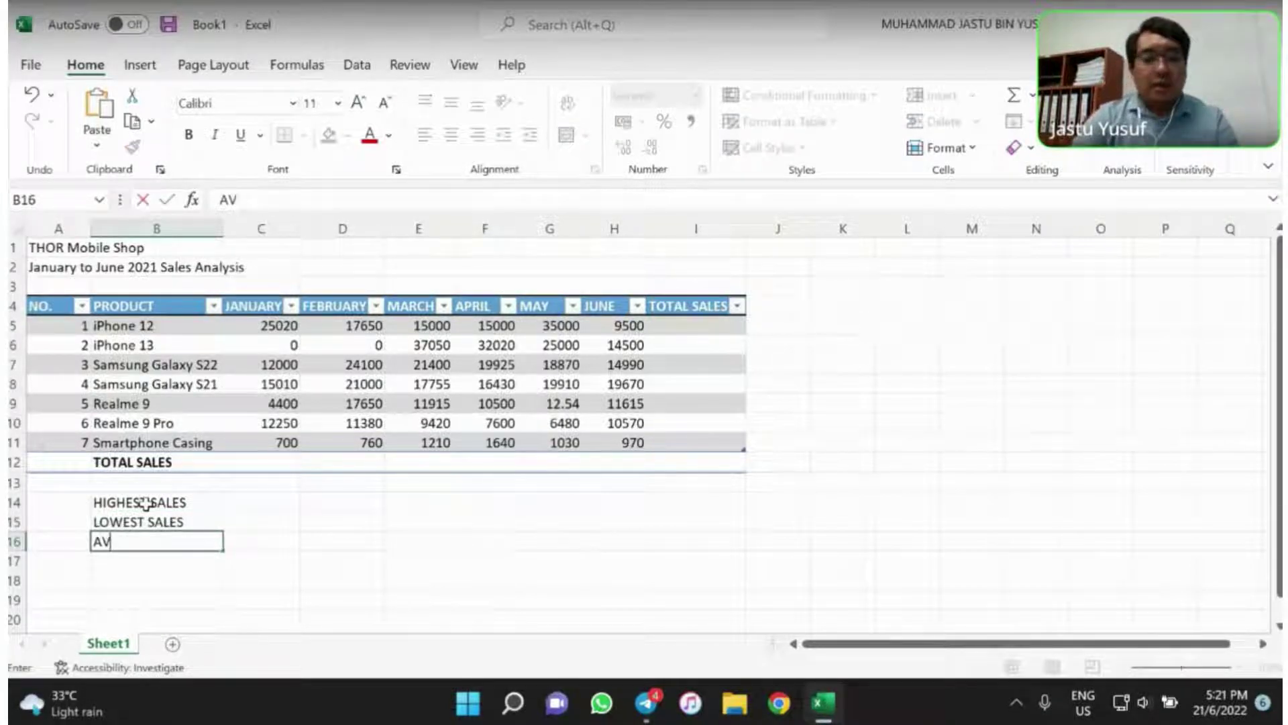
type("ERAGE SALES")
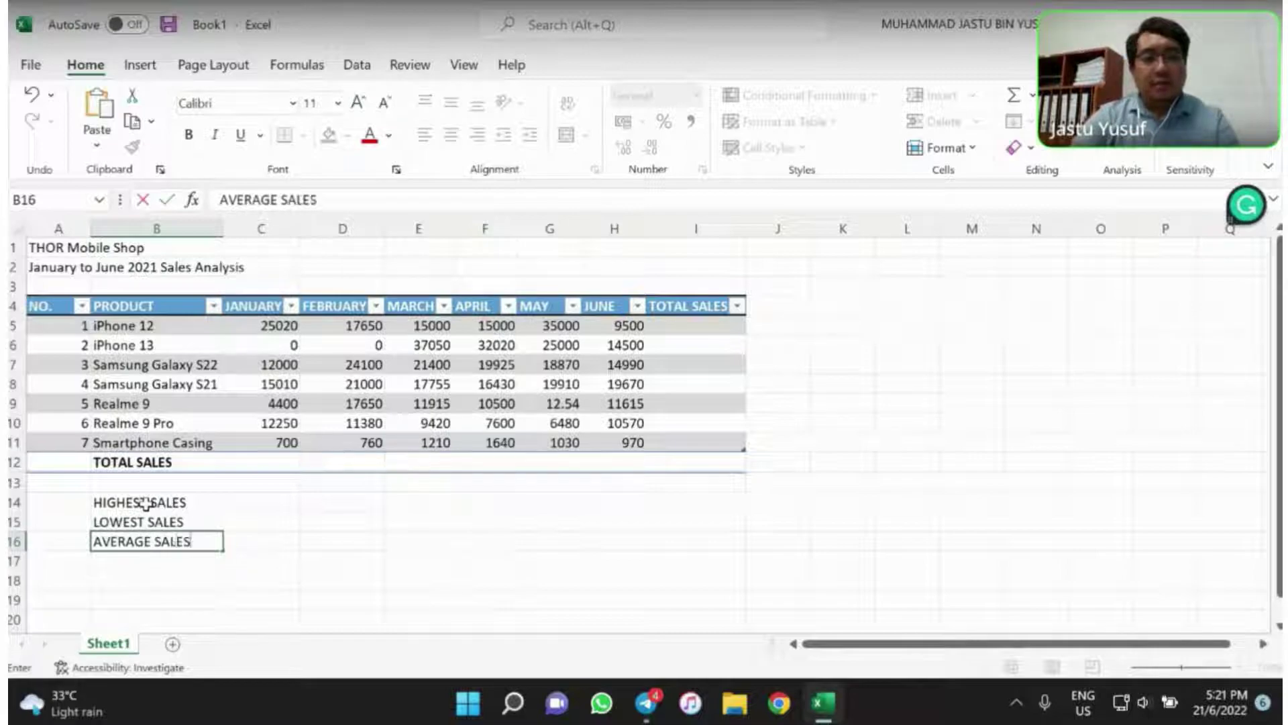
key("Return")
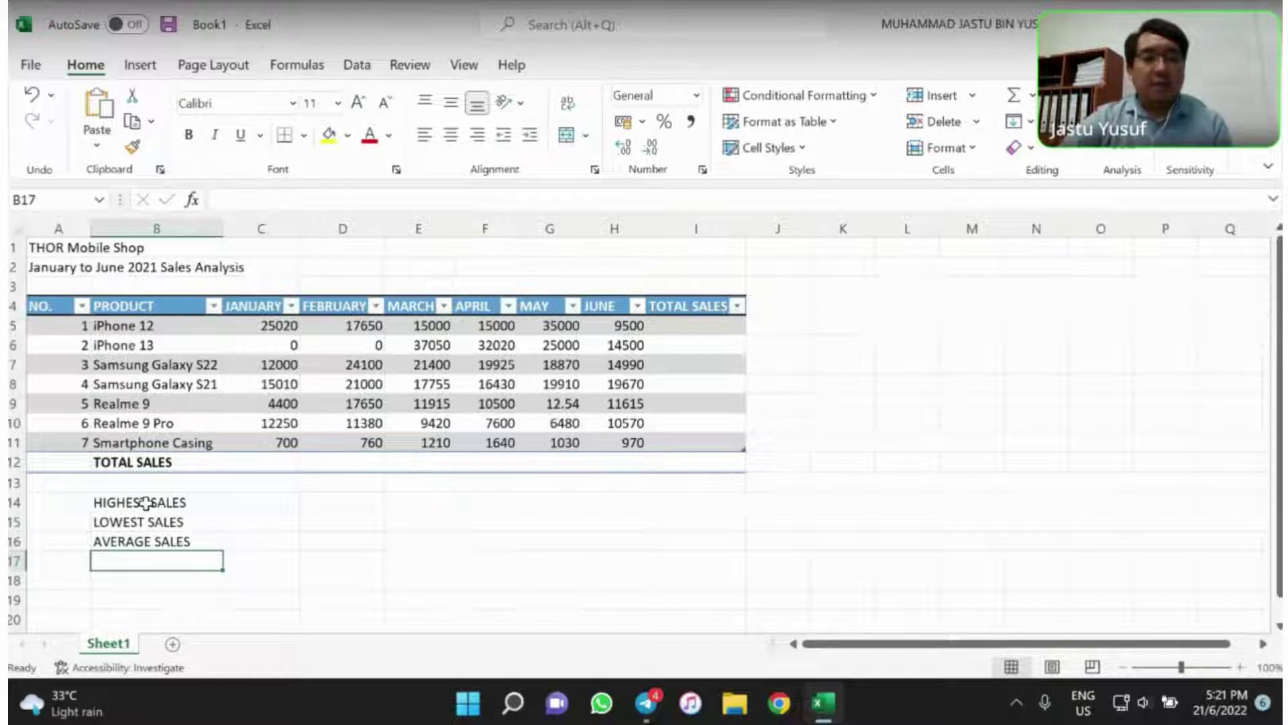
Apply All Borders to the summary block B14:H16
left_click_drag(146, 502, 144, 539)
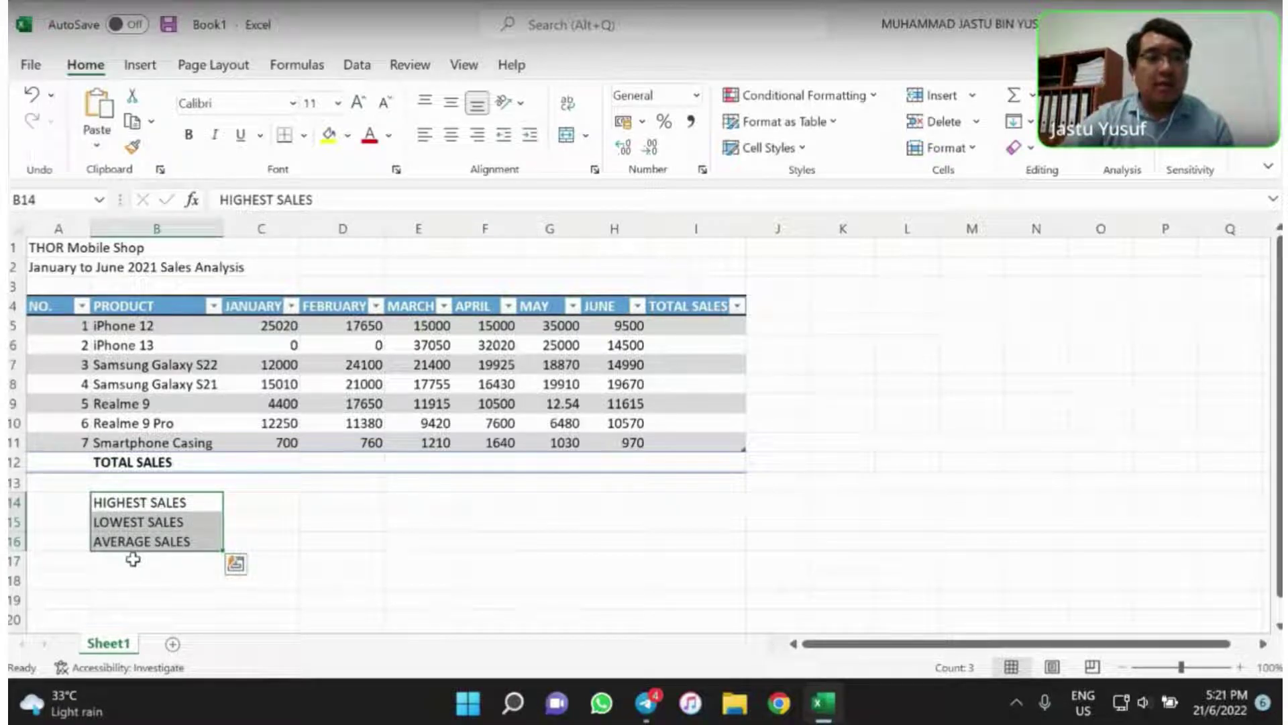
left_click(157, 502)
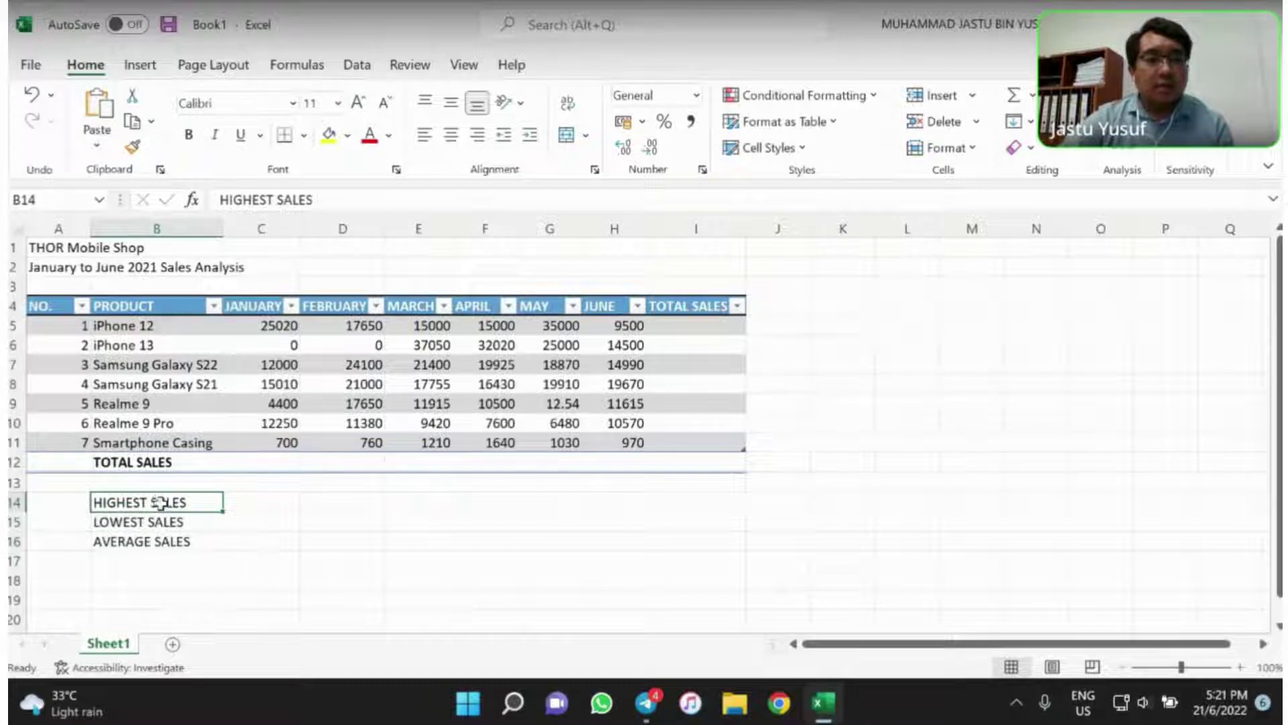
left_click_drag(164, 500, 613, 548)
left_click(228, 523)
left_click_drag(193, 503, 591, 542)
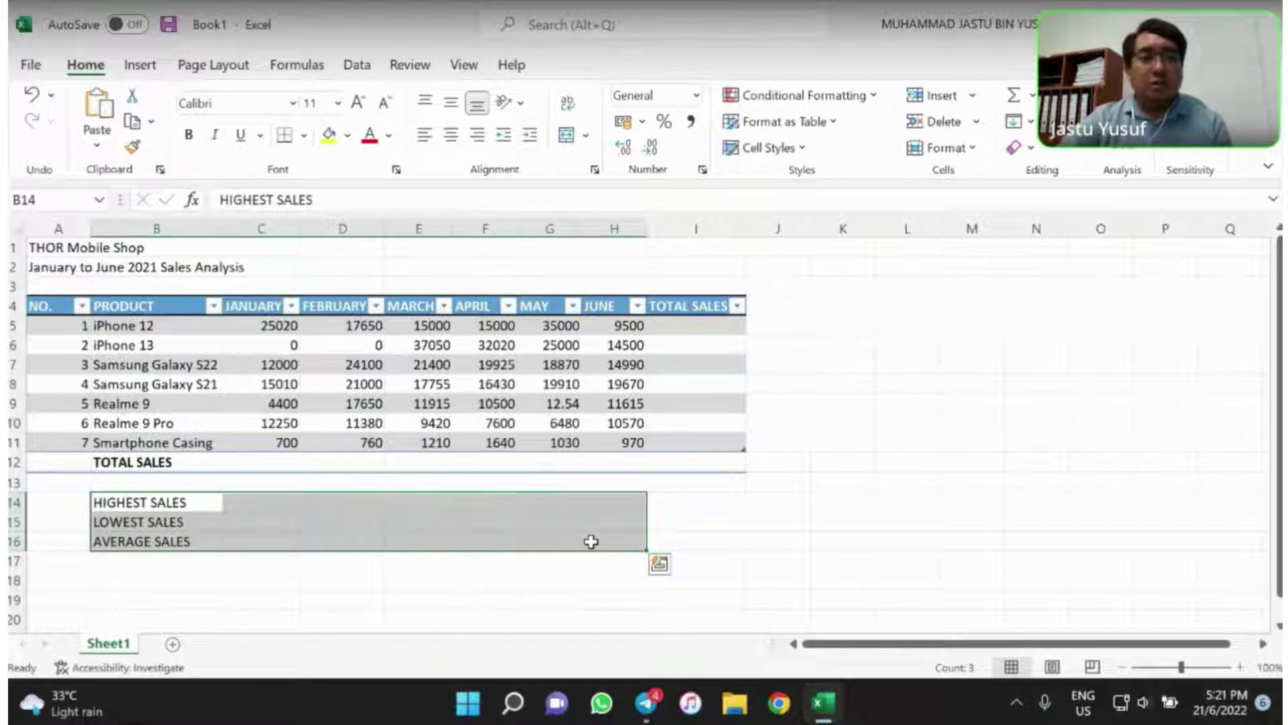
left_click(305, 142)
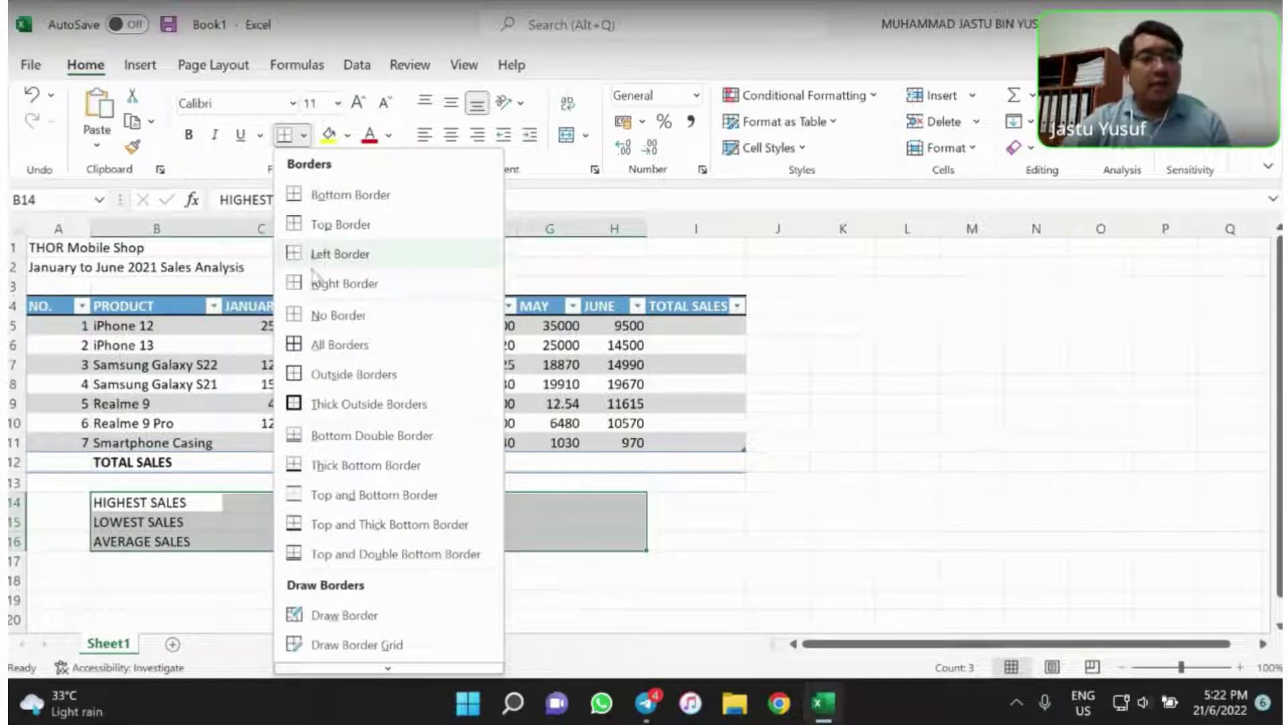
left_click(318, 345)
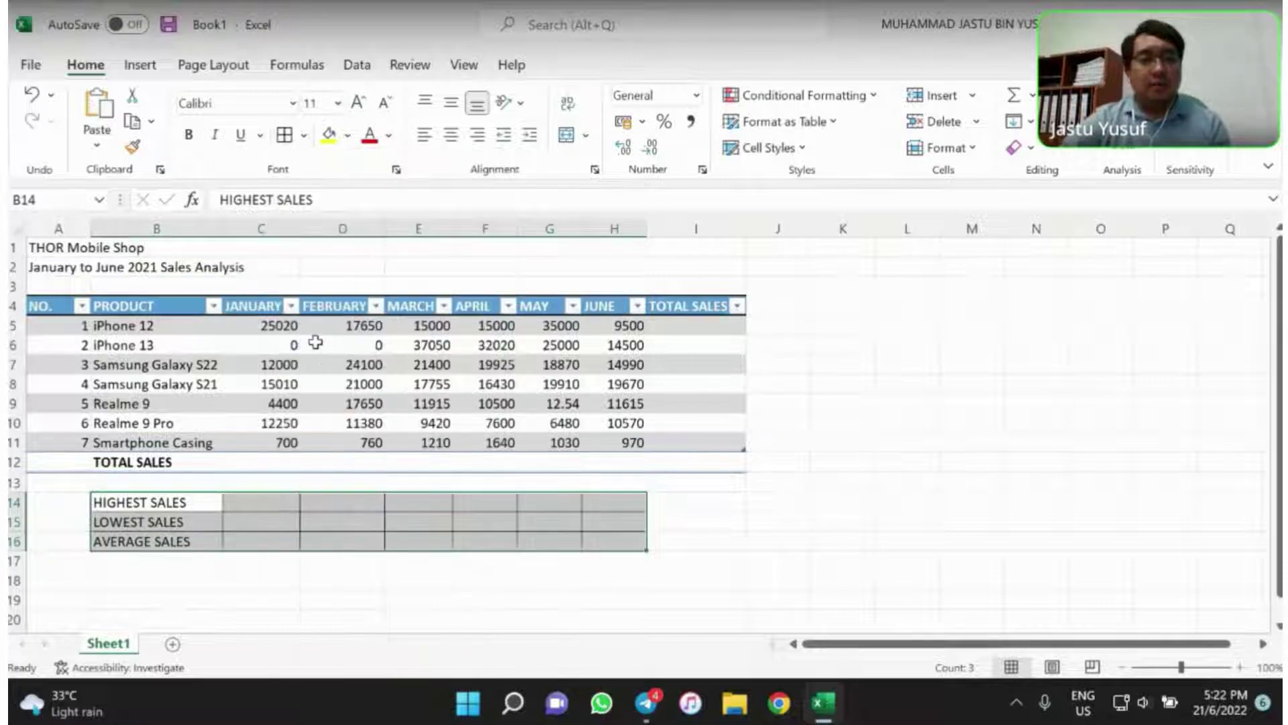
left_click(244, 519)
left_click_drag(192, 503, 608, 536)
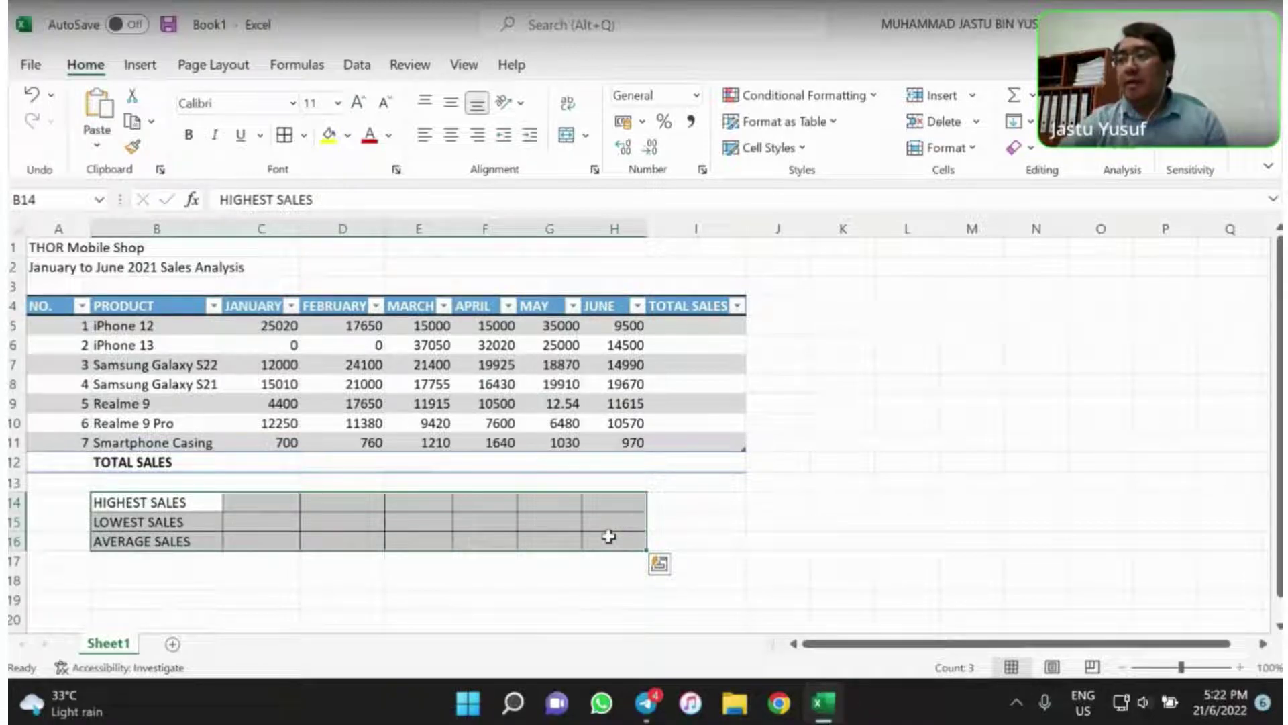
left_click(166, 501)
Fill the B14:H16 summary block with the gold standard colour
left_click_drag(166, 502, 624, 542)
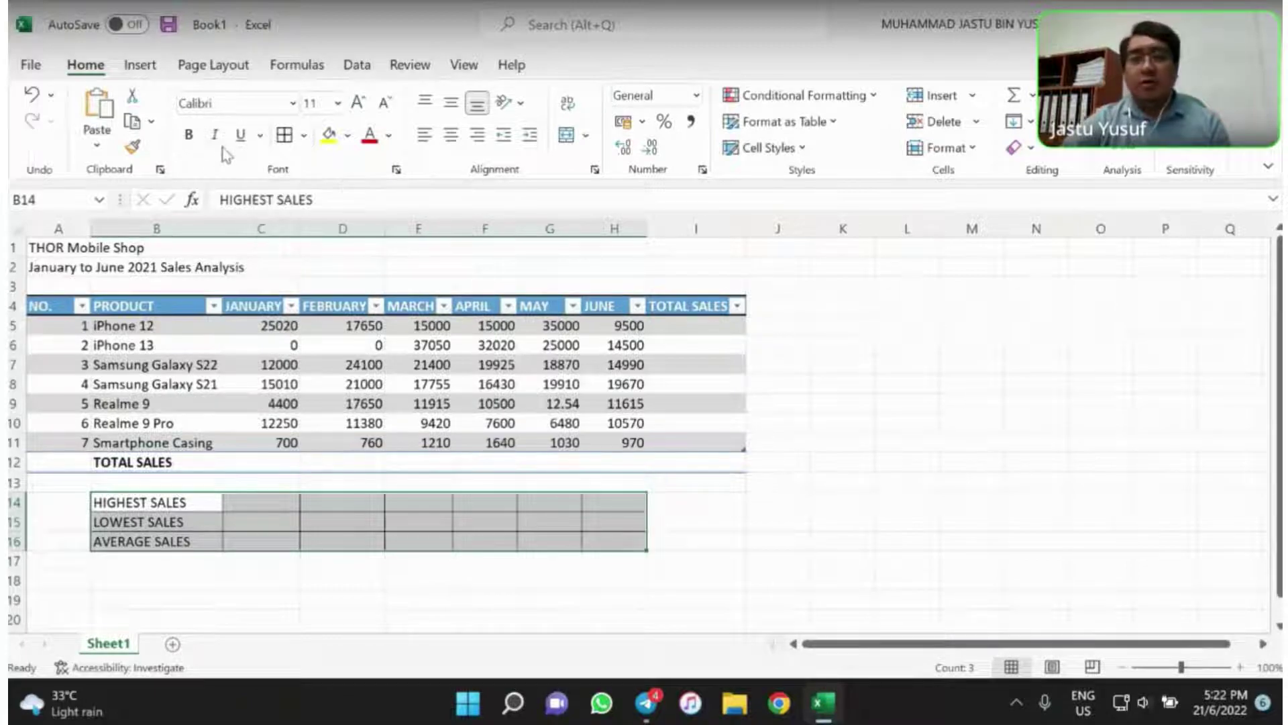
left_click(348, 138)
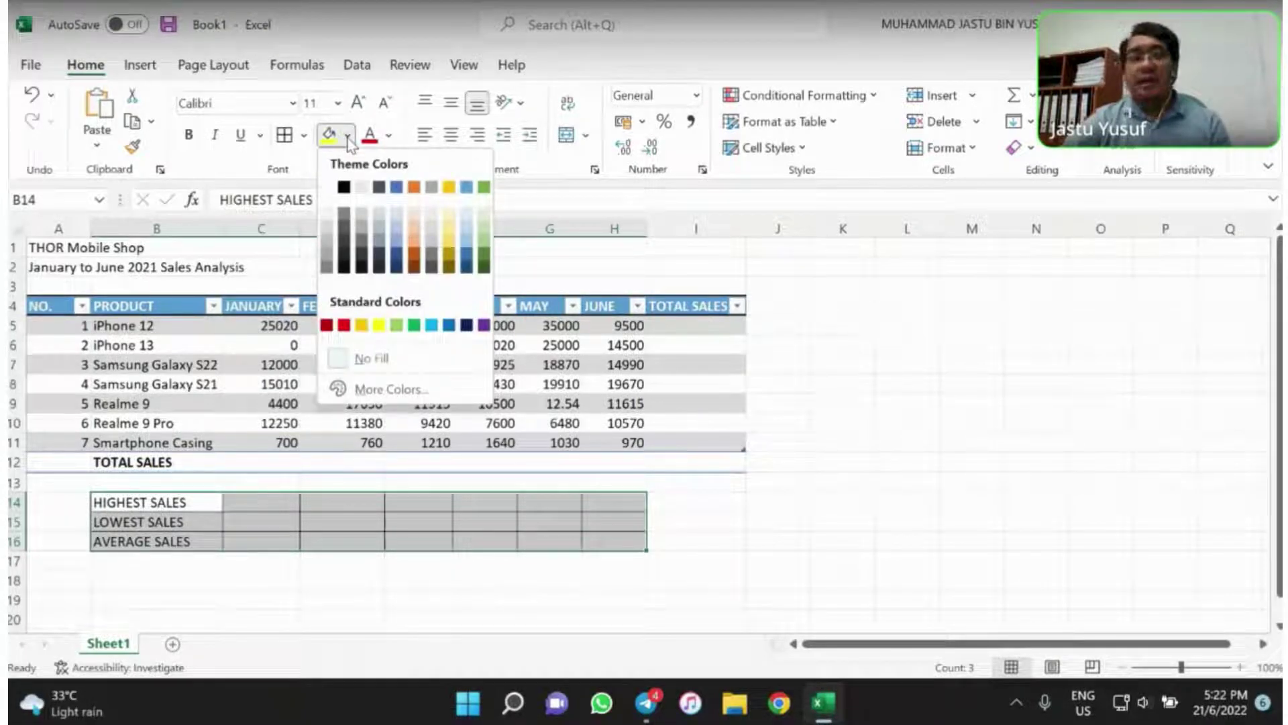
left_click(361, 326)
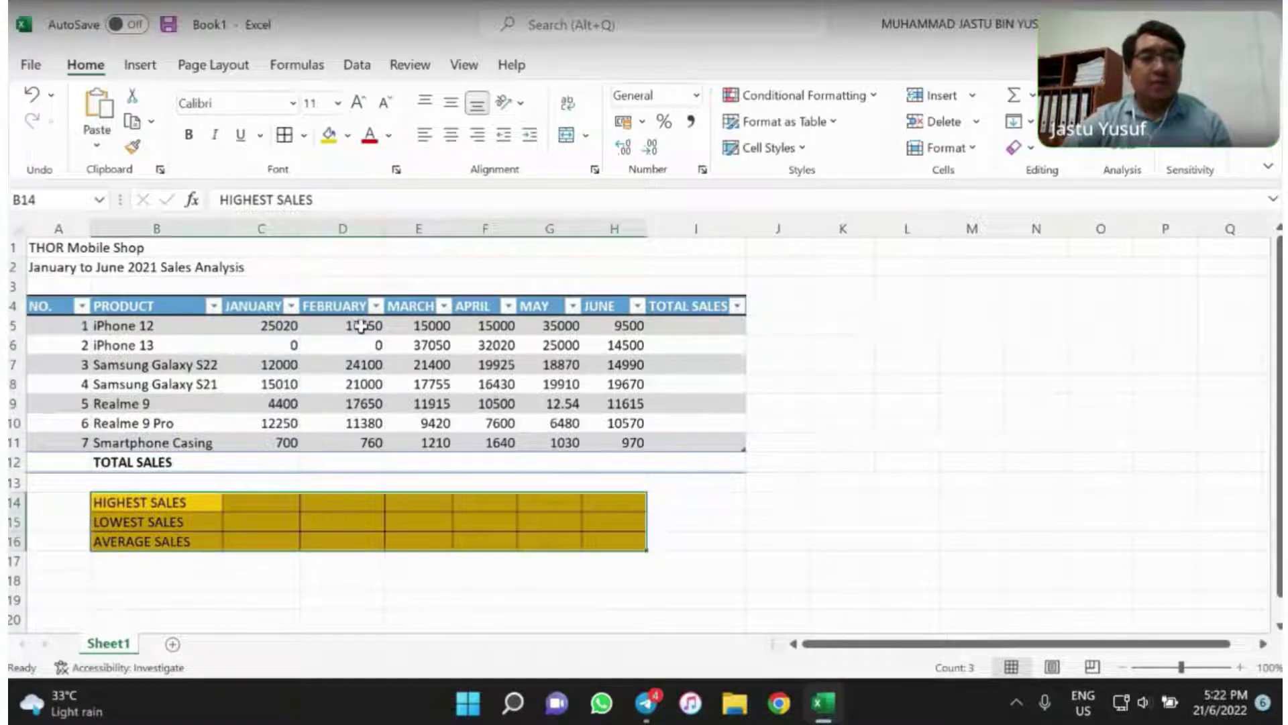
left_click(275, 514)
left_click_drag(151, 502, 149, 541)
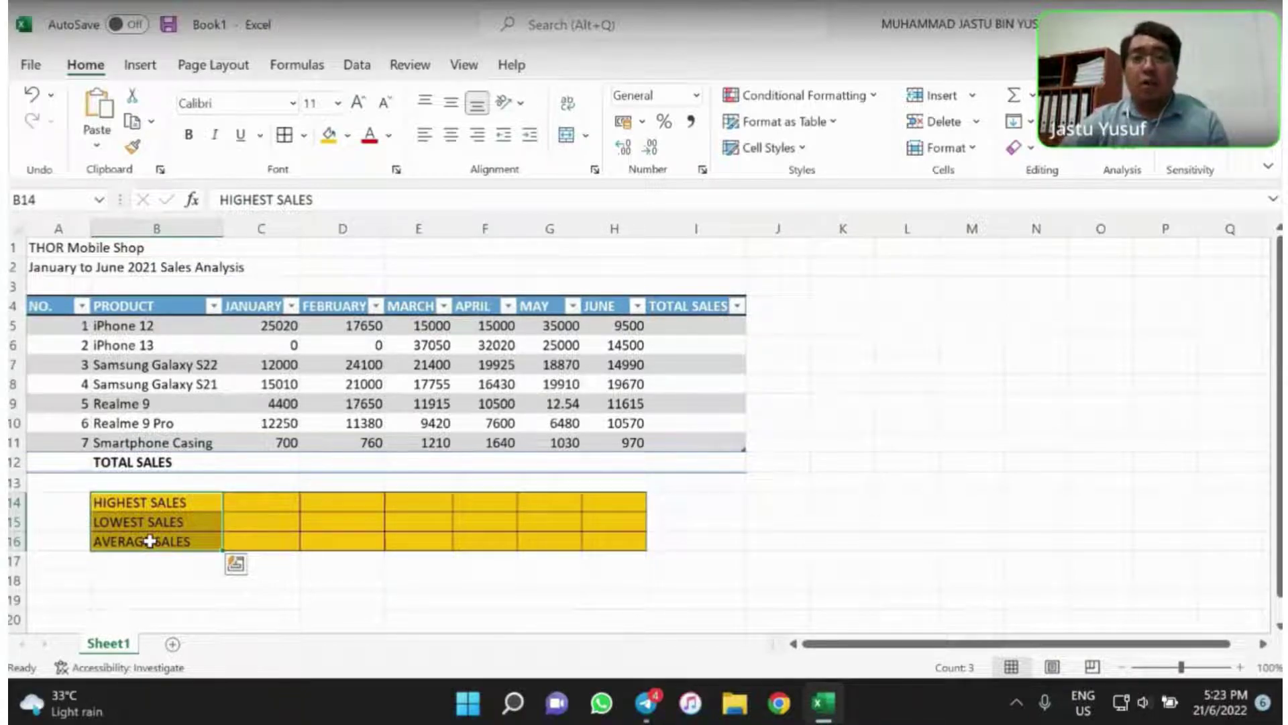
Bold the HIGHEST, LOWEST and AVERAGE SALES labels in B14:B16
key("Escape")
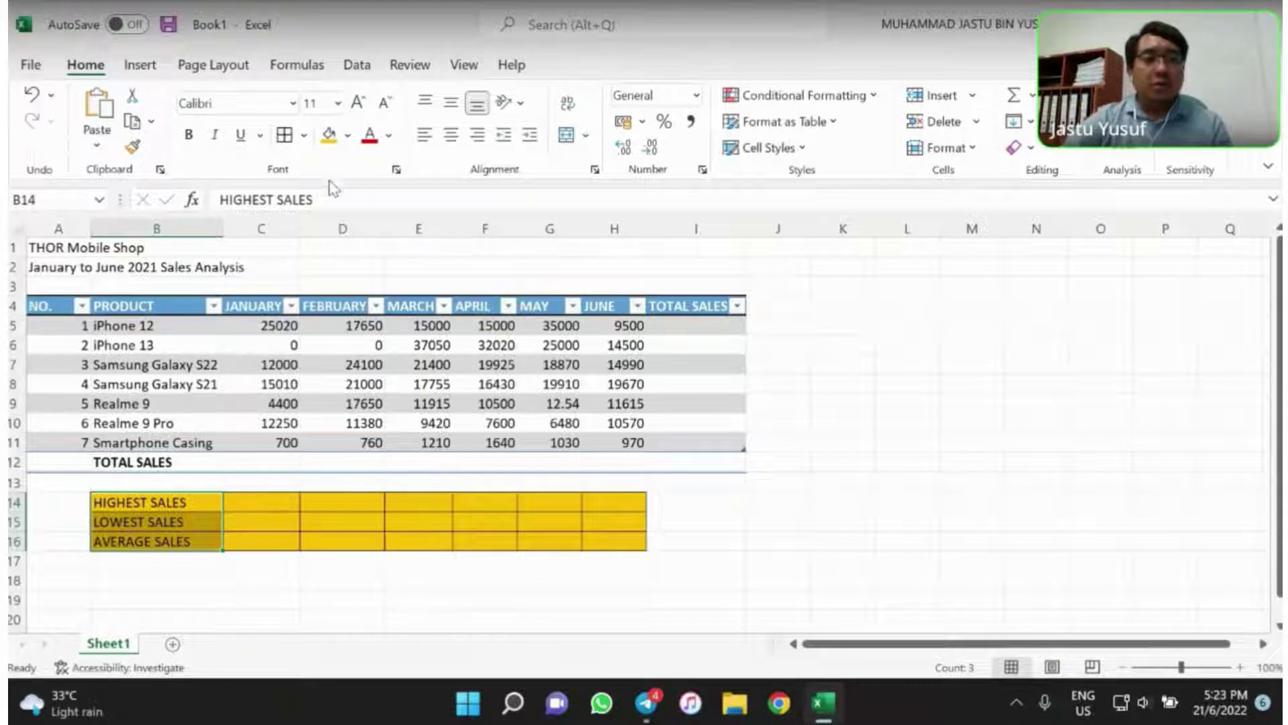
left_click(187, 143)
left_click(154, 509)
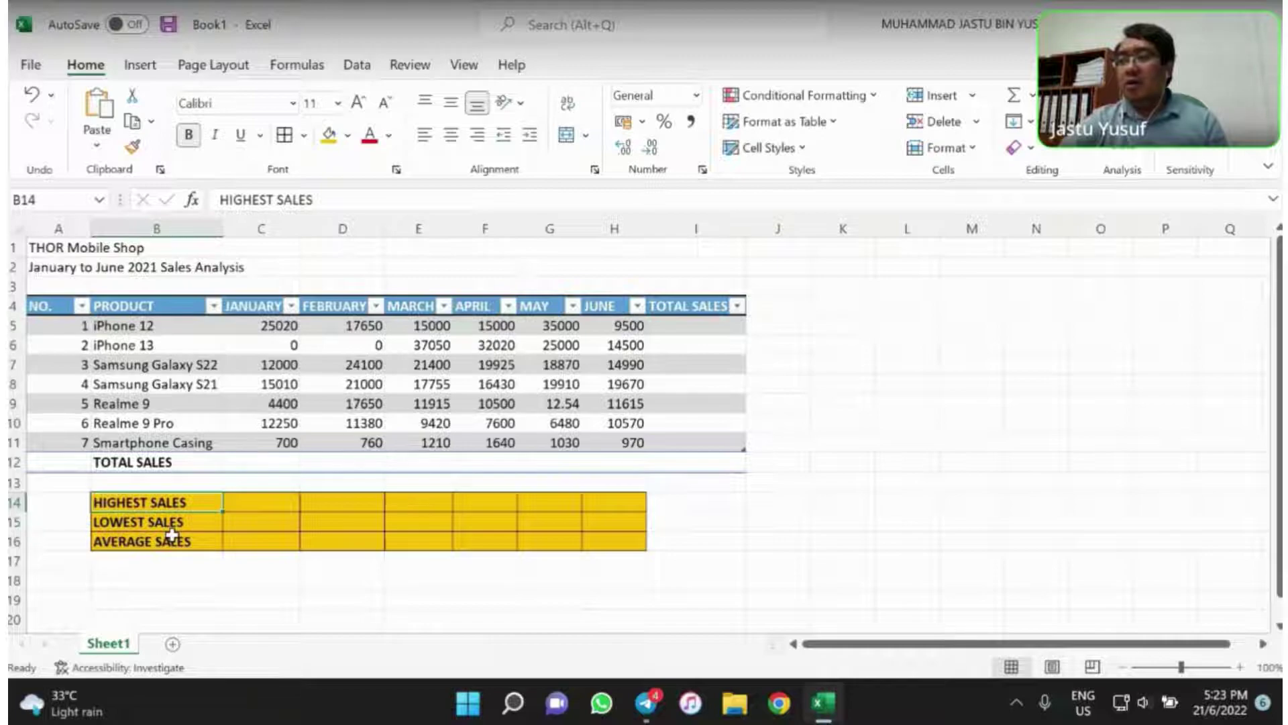
left_click(97, 246)
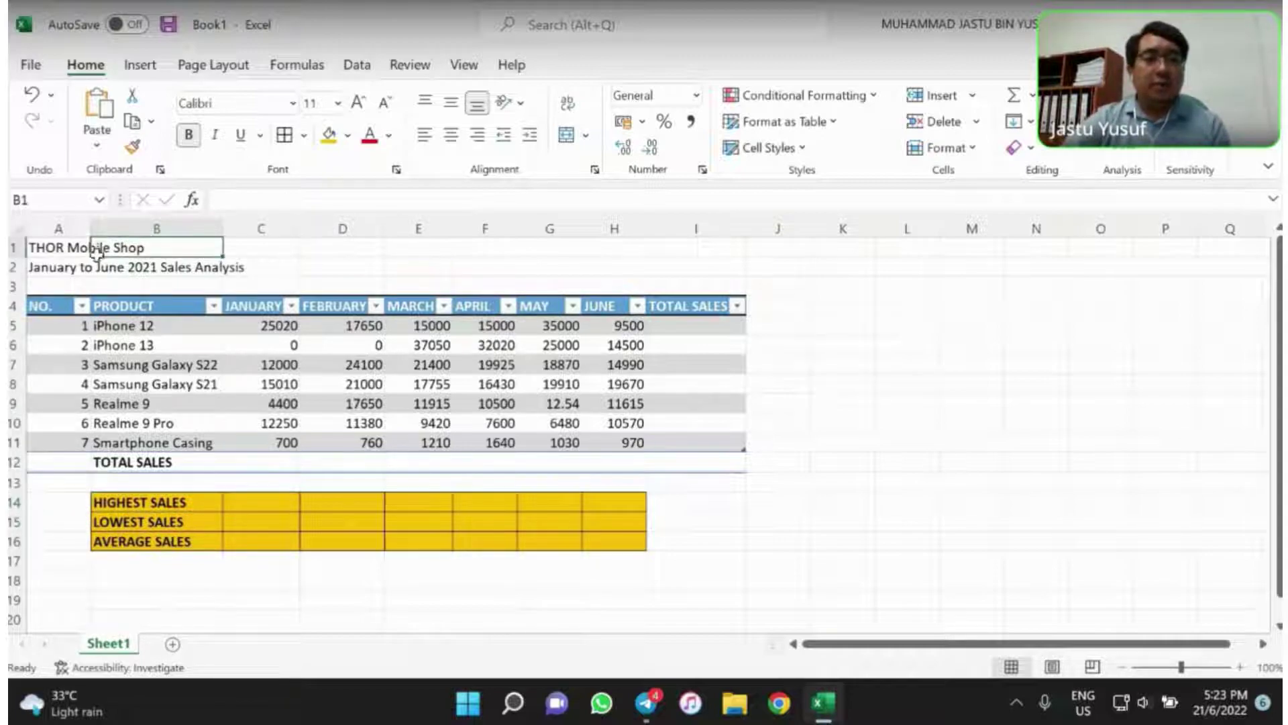
Change the font of the A1:A2 titles to Arial Narrow
left_click(57, 255)
left_click_drag(57, 255, 56, 264)
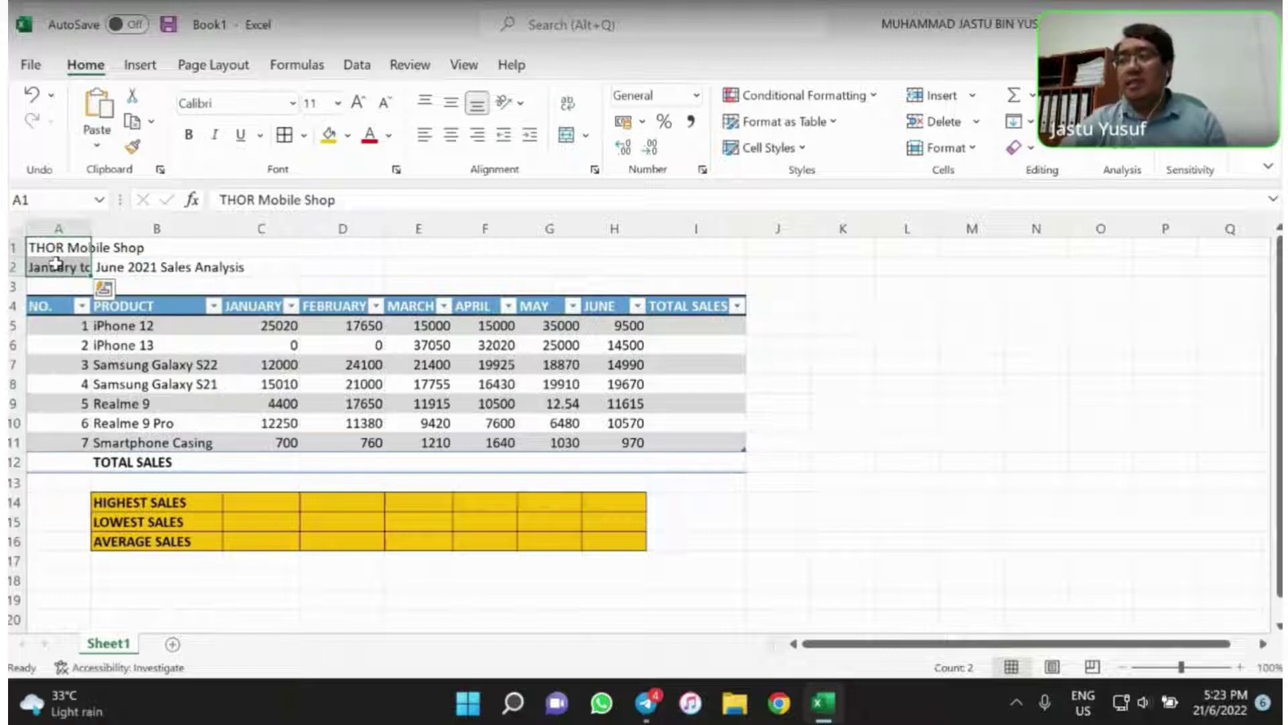
left_click(54, 252)
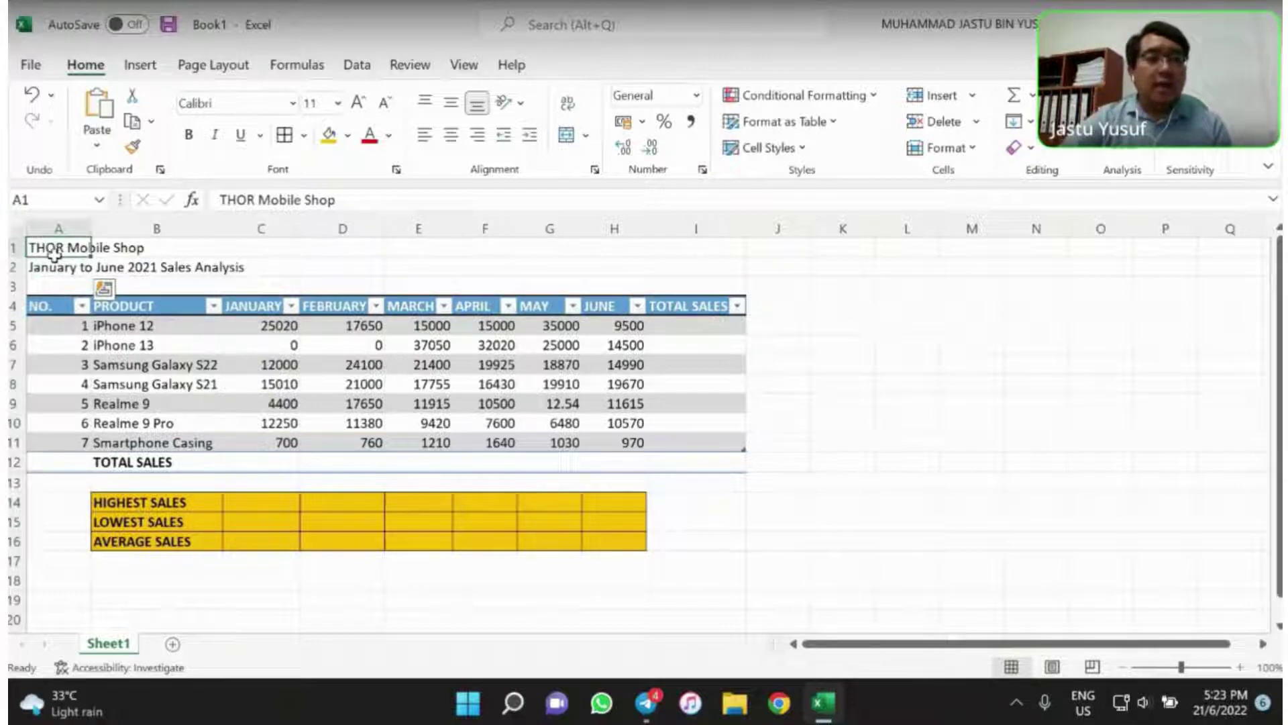
left_click_drag(54, 253, 53, 264)
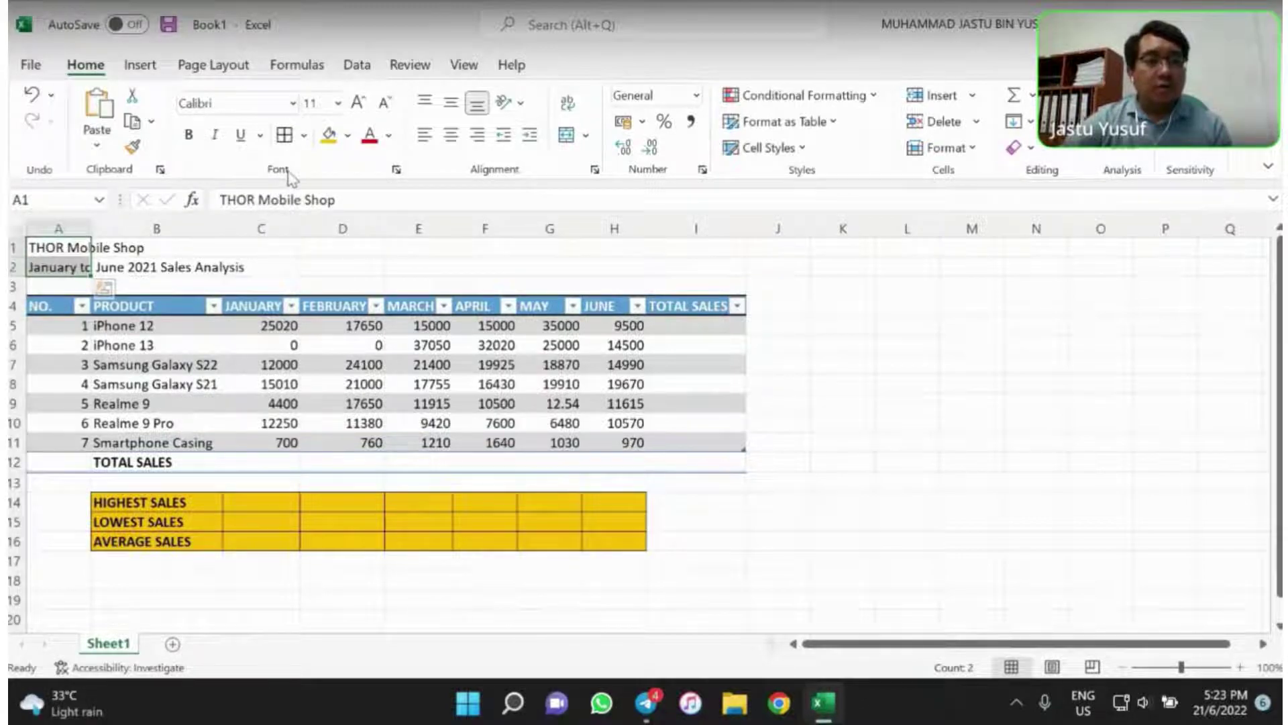
left_click(294, 104)
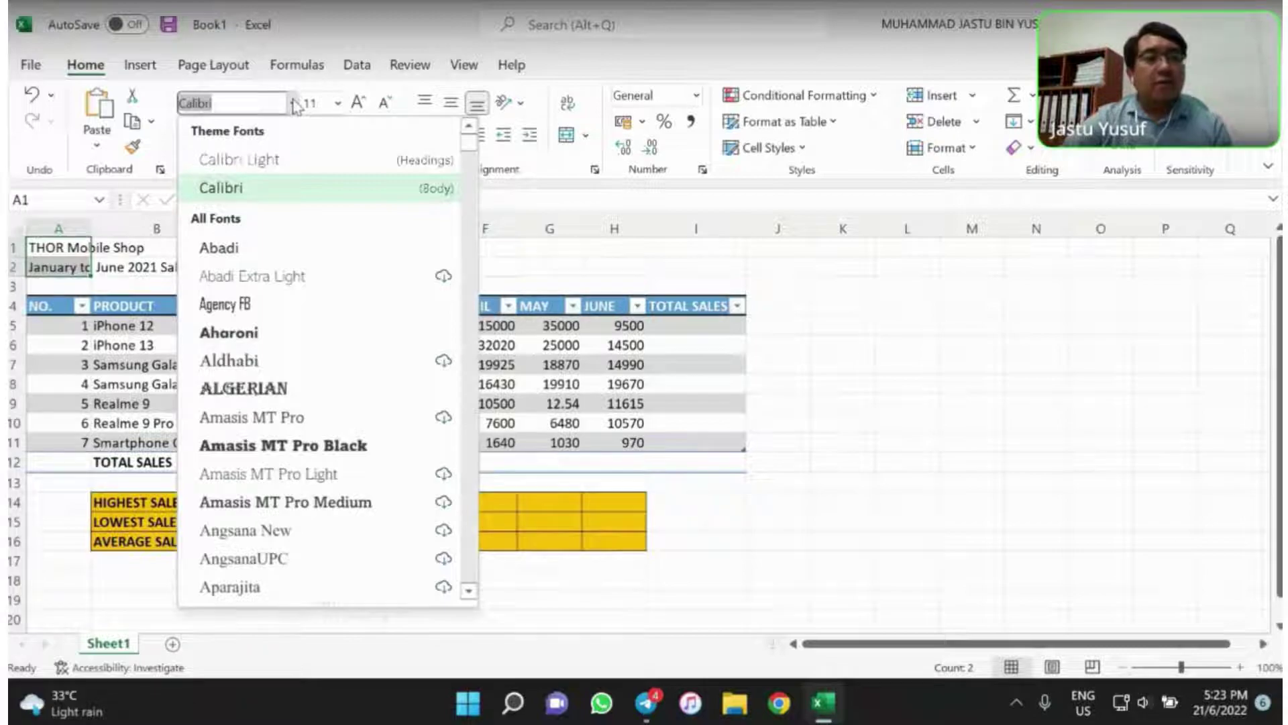
left_click(294, 105)
left_click(294, 107)
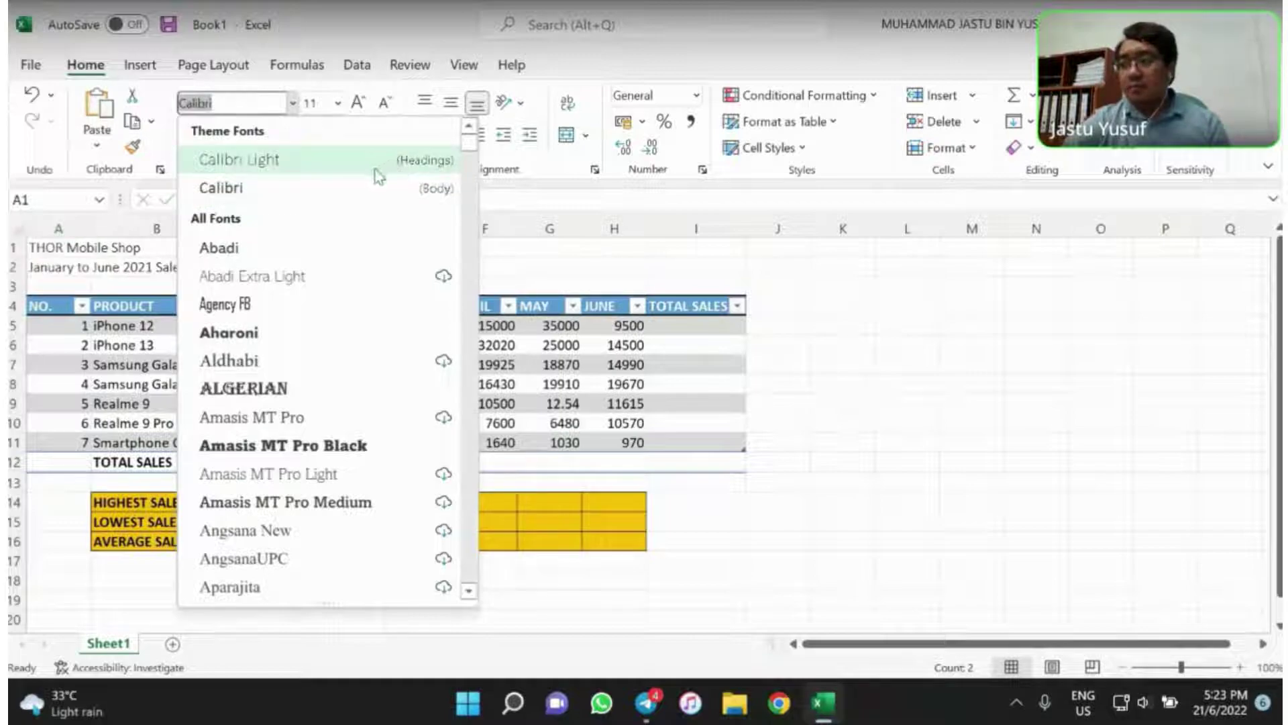
left_click_drag(474, 153, 471, 161)
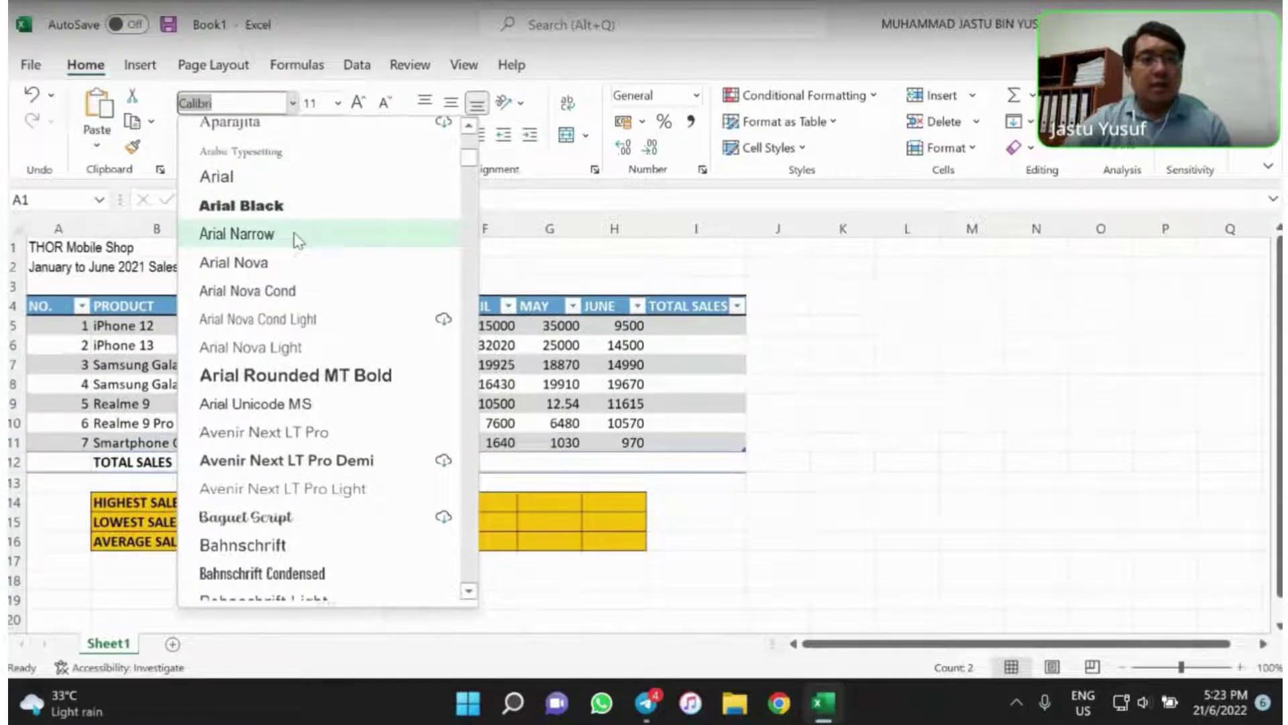
left_click(296, 238)
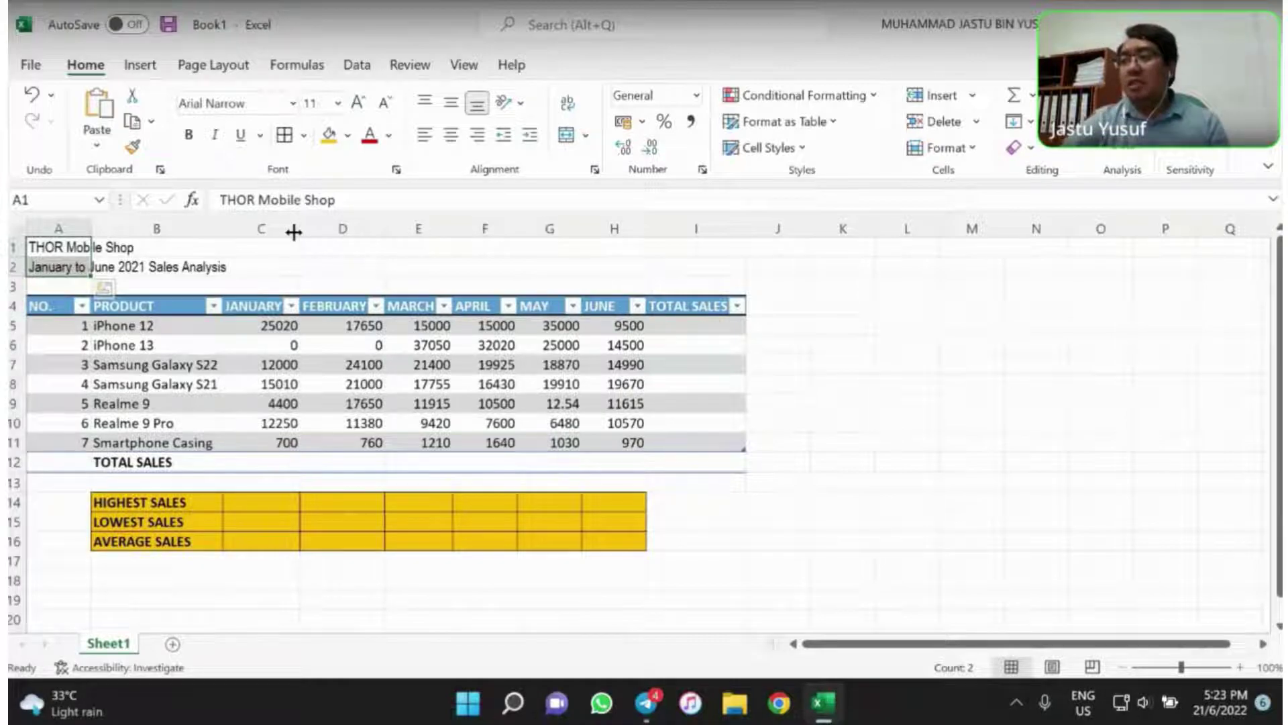
Enlarge the A1:A2 titles to font size 16
left_click(338, 104)
left_click(338, 105)
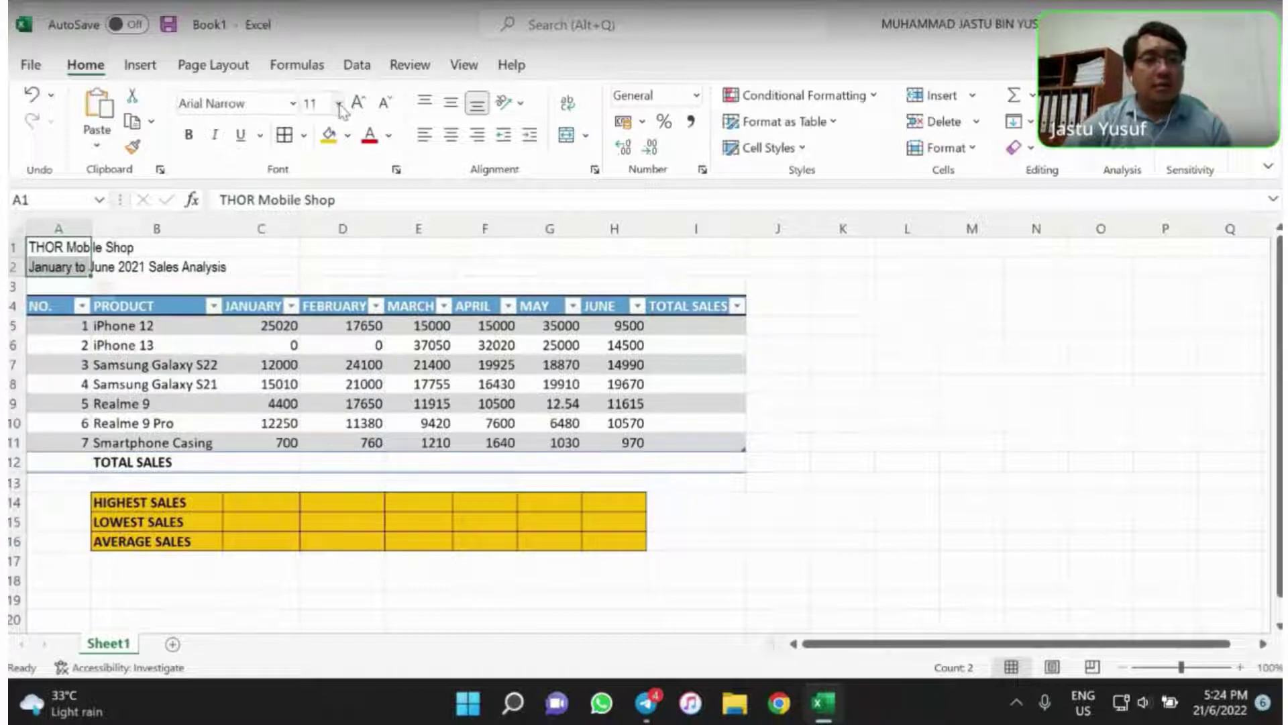
left_click(338, 104)
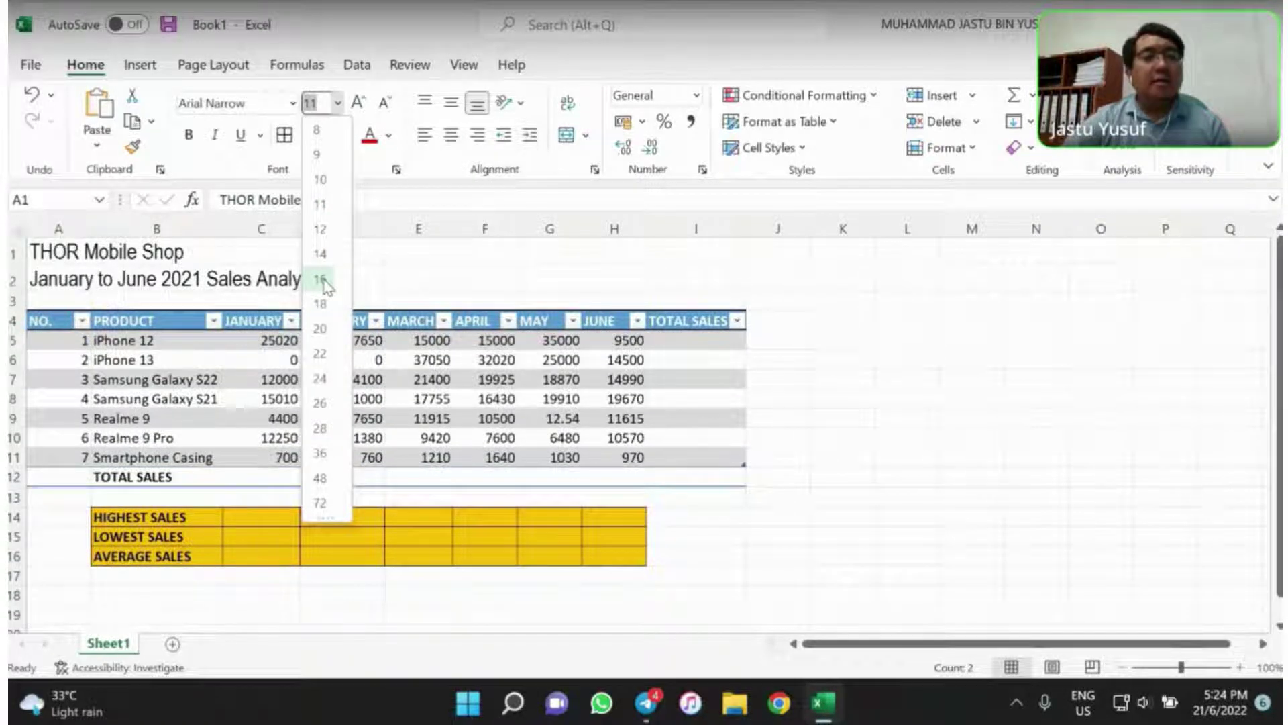
left_click(320, 279)
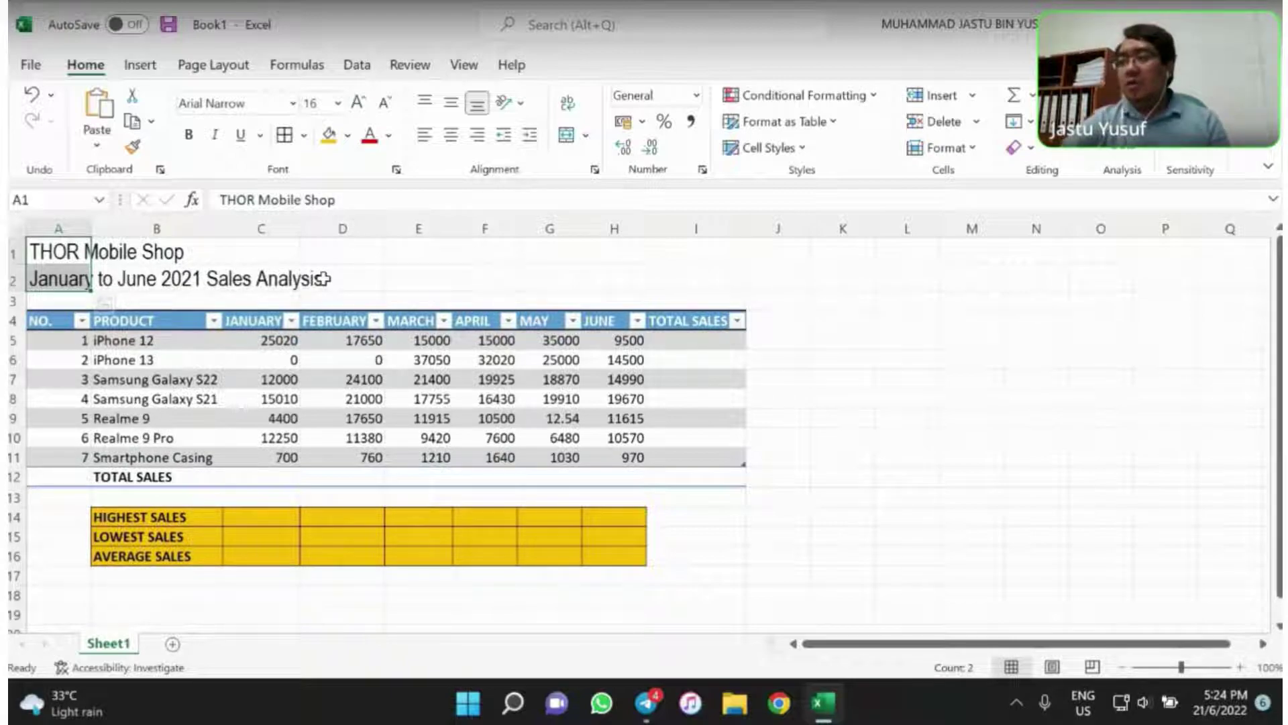
left_click(59, 253)
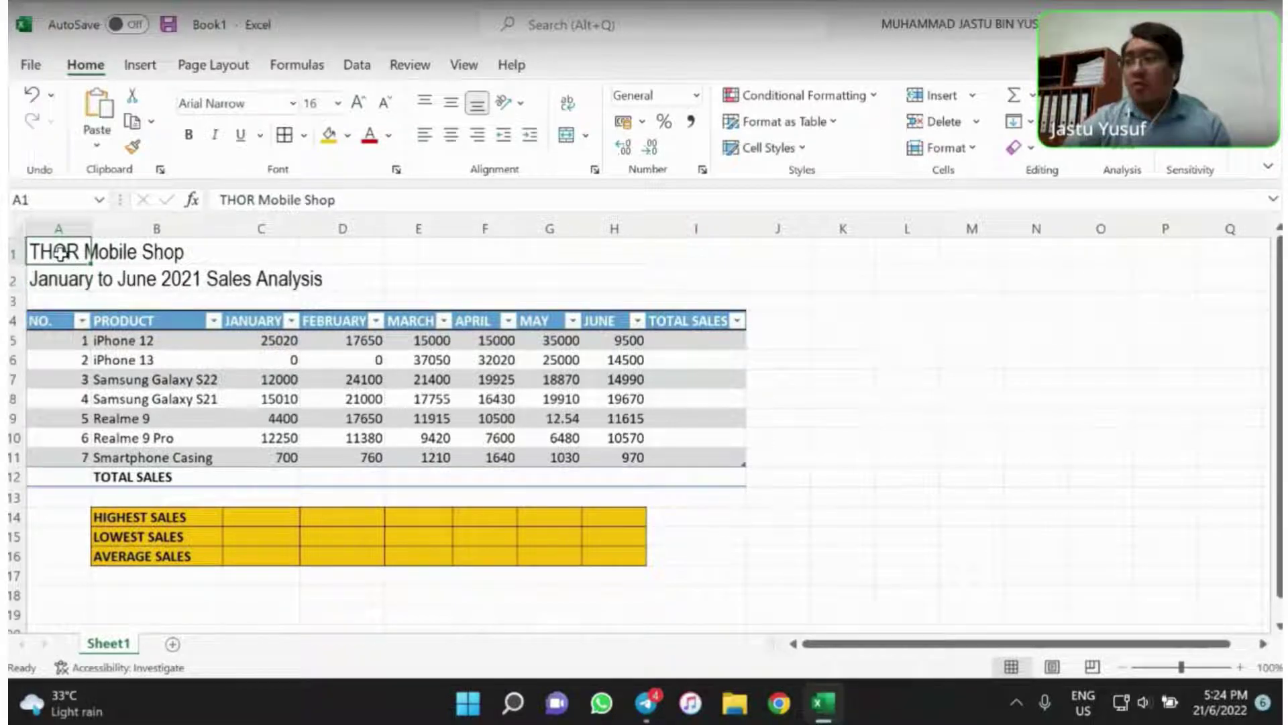
Merge and centre the THOR Mobile Shop title across columns A to I in row 1
left_click_drag(59, 253, 693, 252)
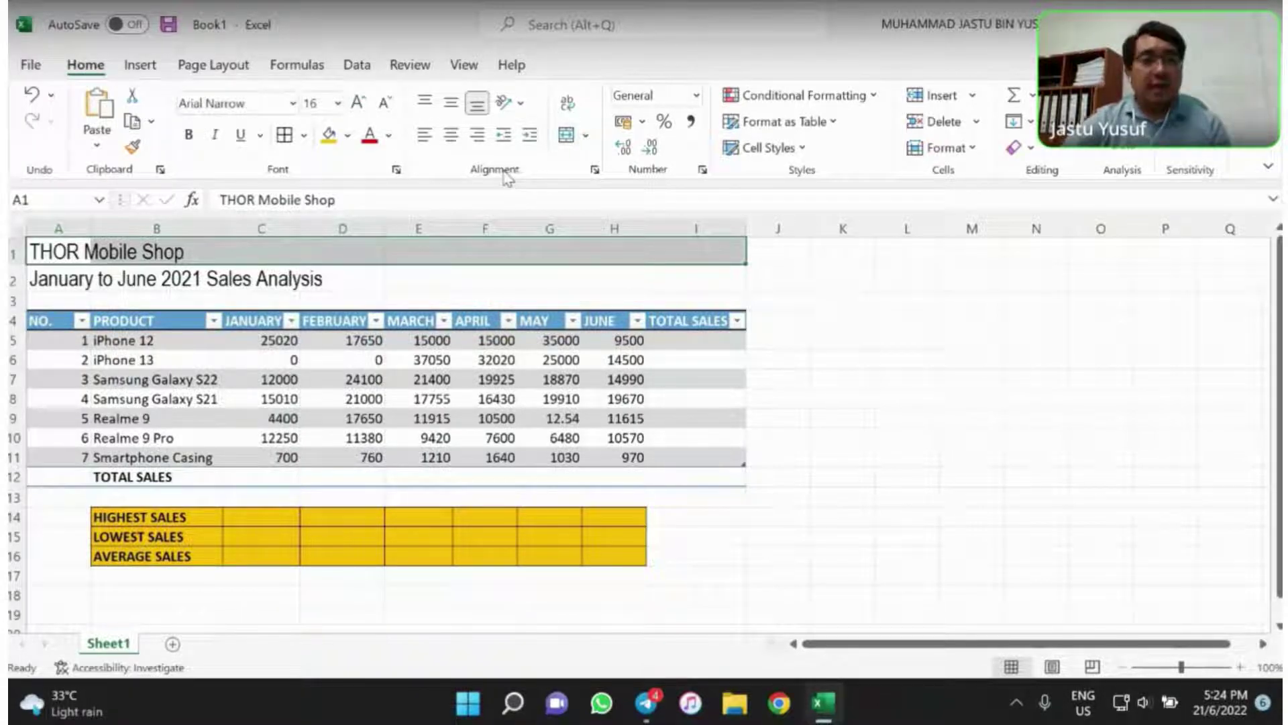
left_click(585, 139)
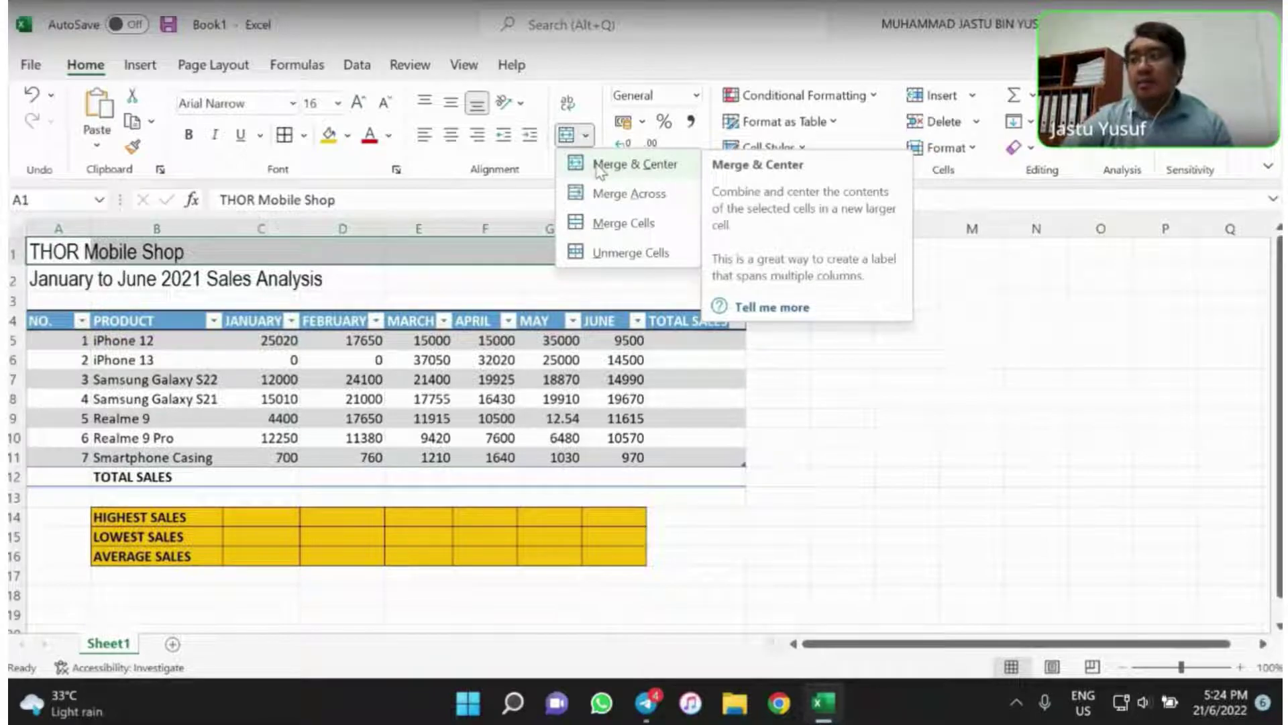
left_click(599, 167)
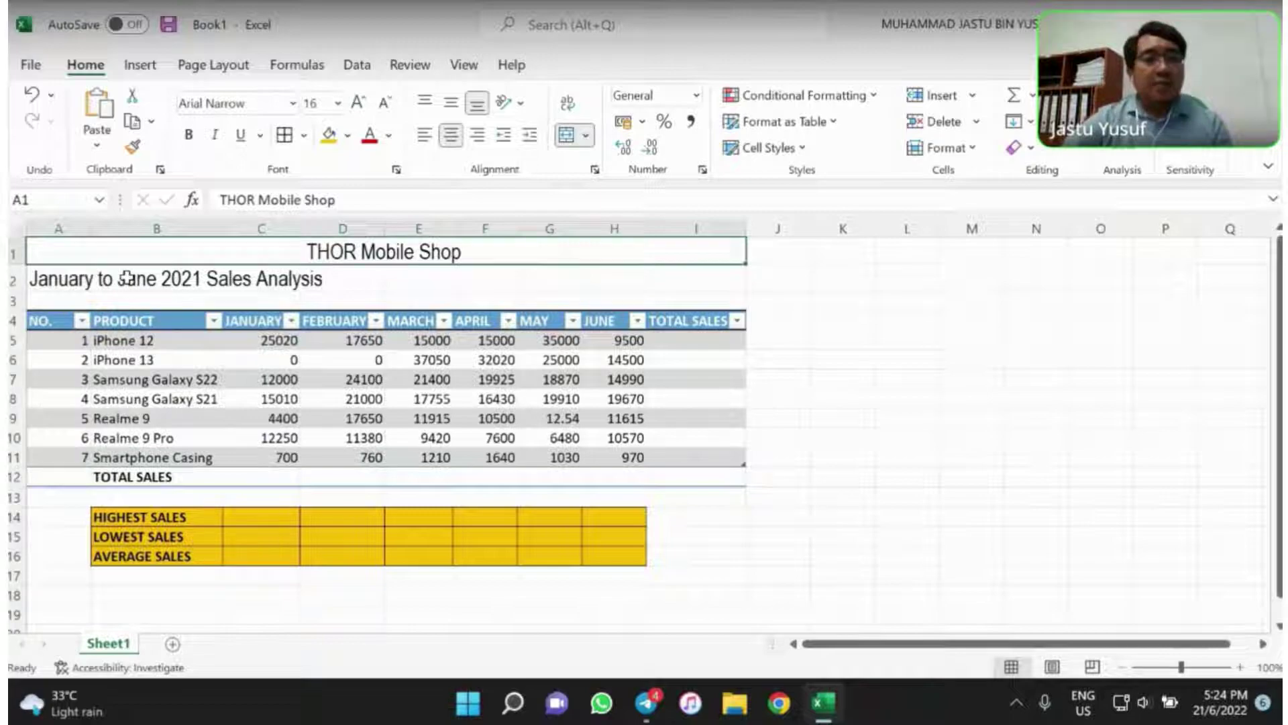
Merge and centre the sales analysis subtitle in row 2, then select the C5:H11 monthly sales figures
left_click(53, 281)
left_click_drag(53, 281, 729, 285)
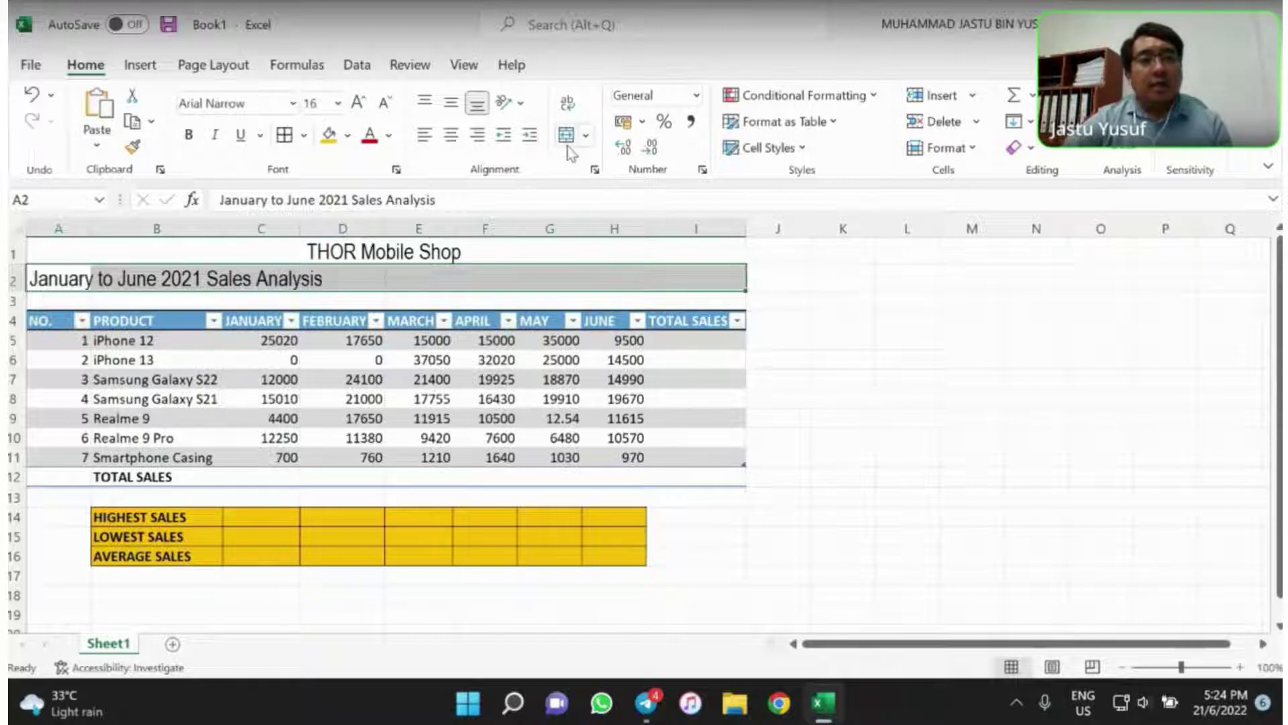
left_click(589, 138)
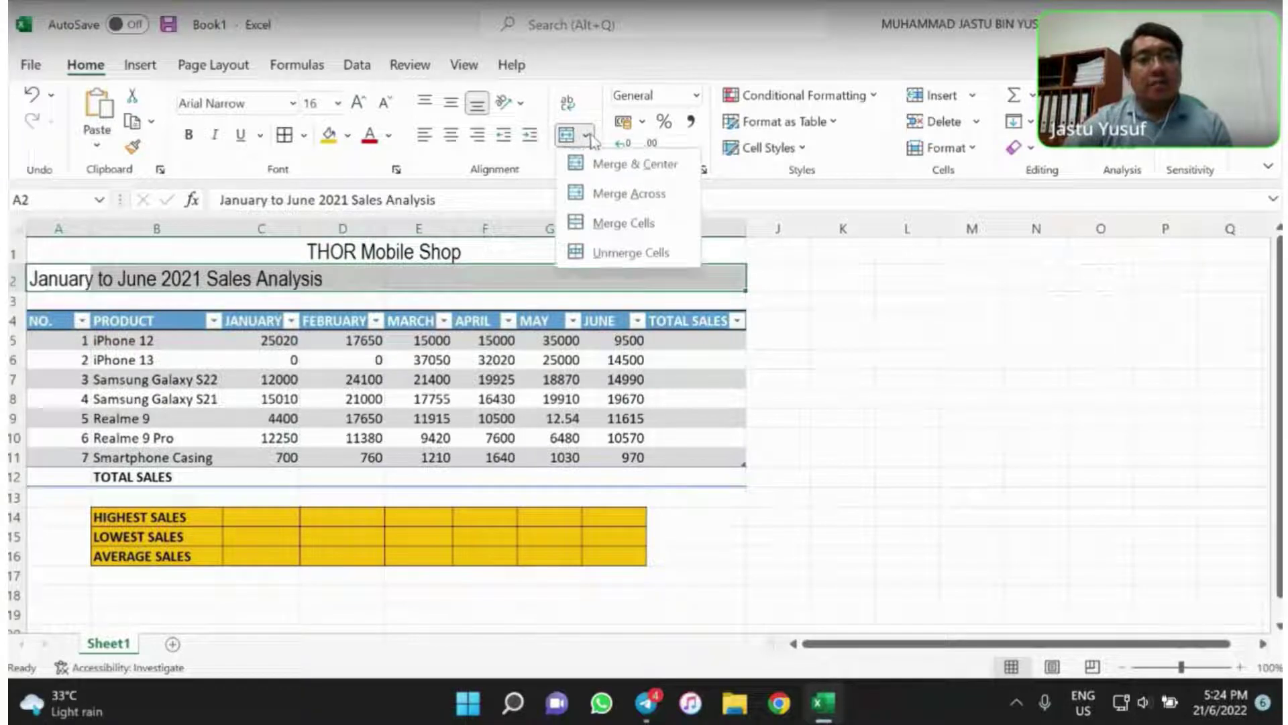
left_click(631, 165)
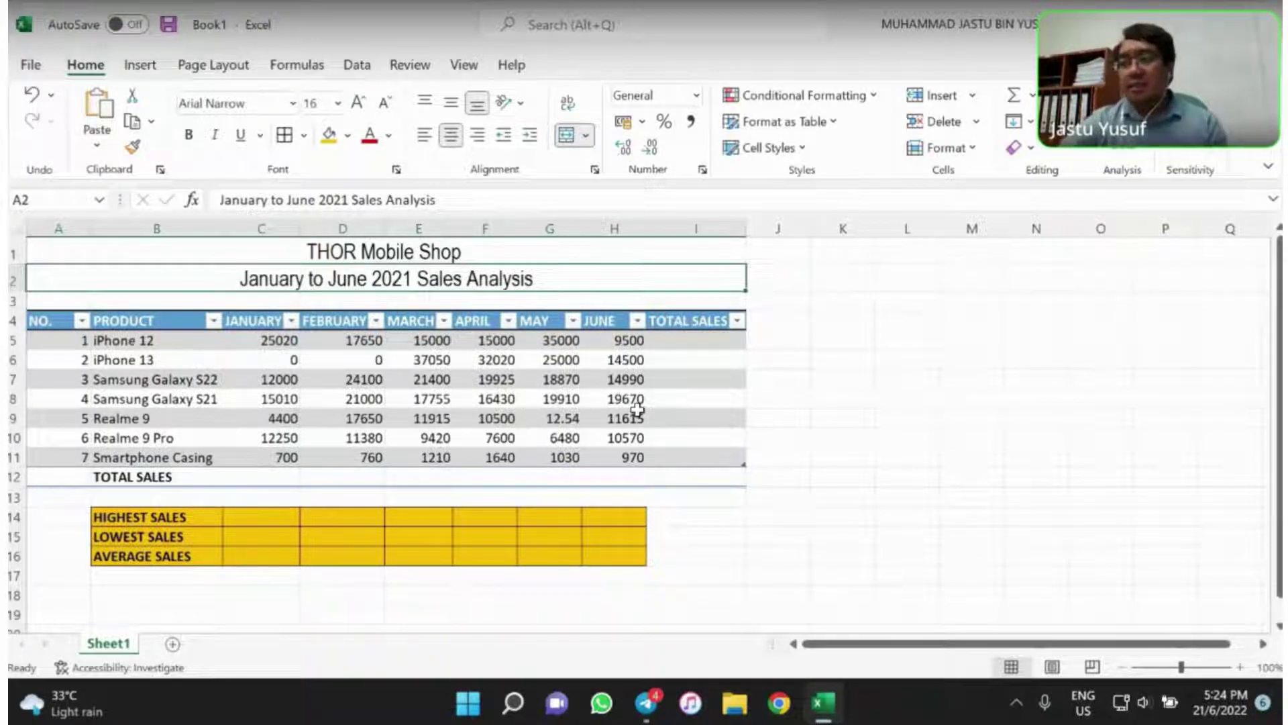
left_click_drag(287, 345, 635, 451)
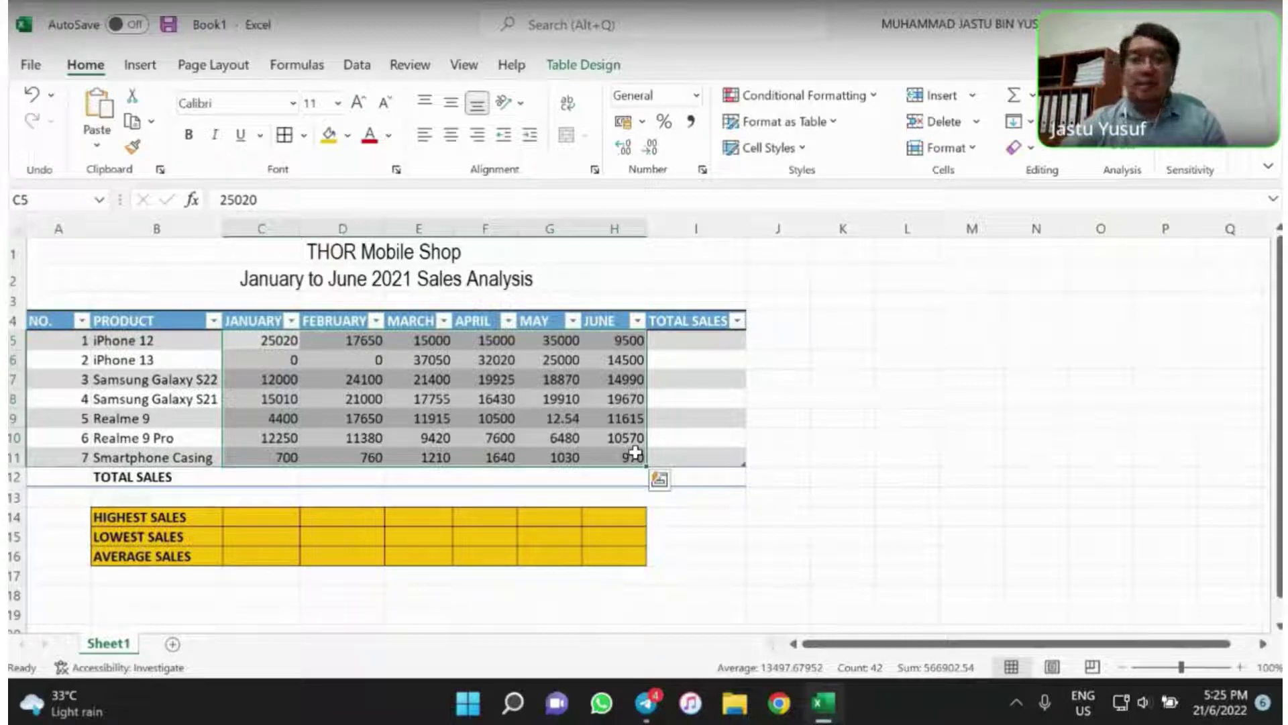
Format C5:I12, including the TOTAL SALES row and column, as RM currency
left_click(691, 401)
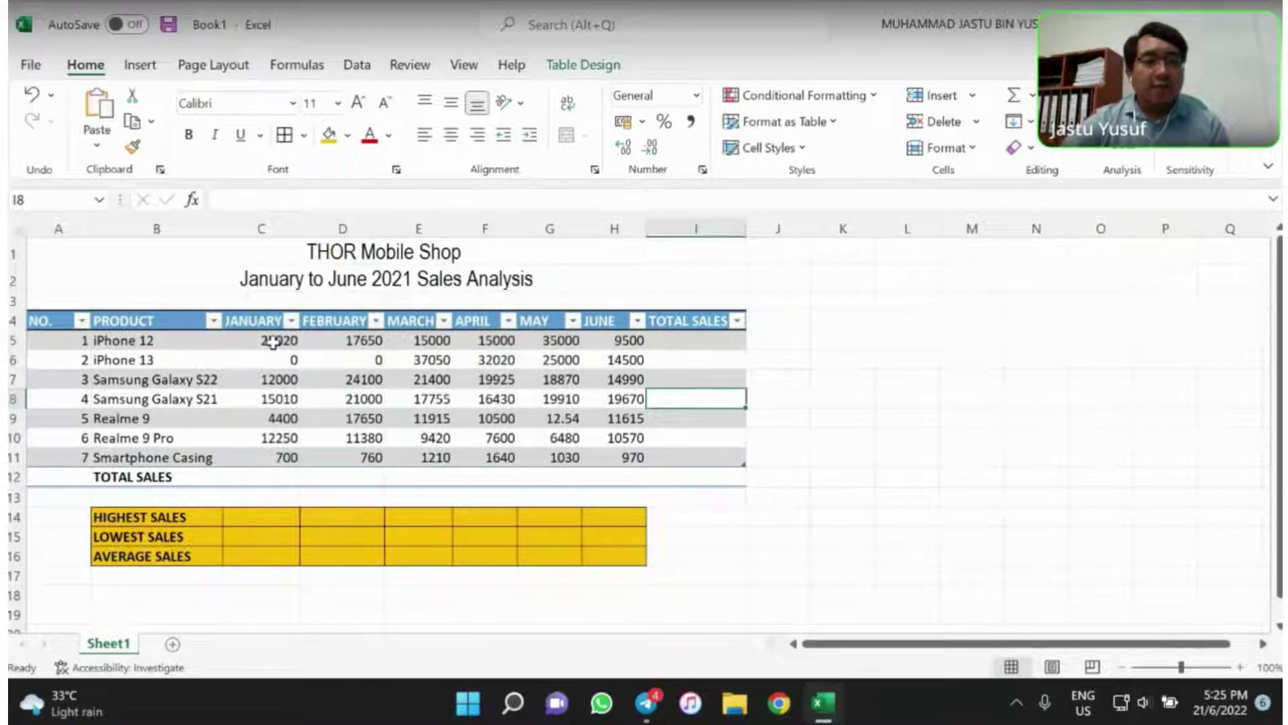
left_click_drag(272, 343, 703, 456)
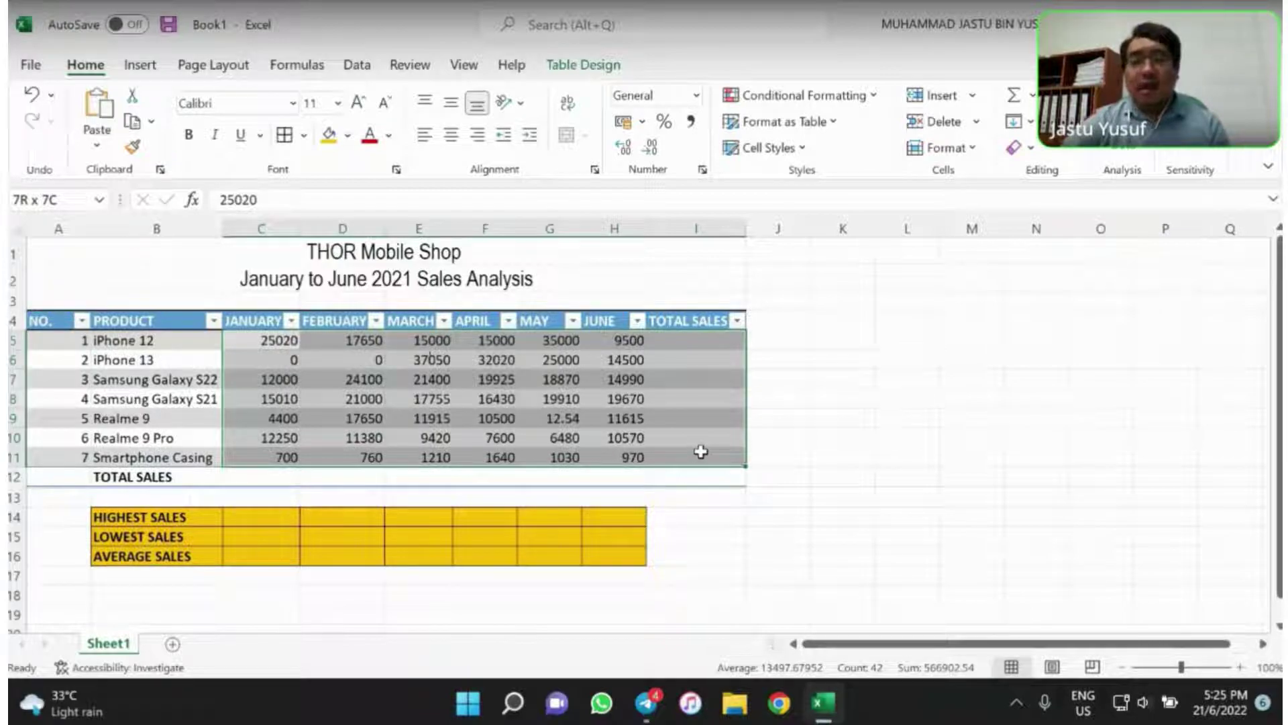
left_click_drag(701, 451, 685, 472)
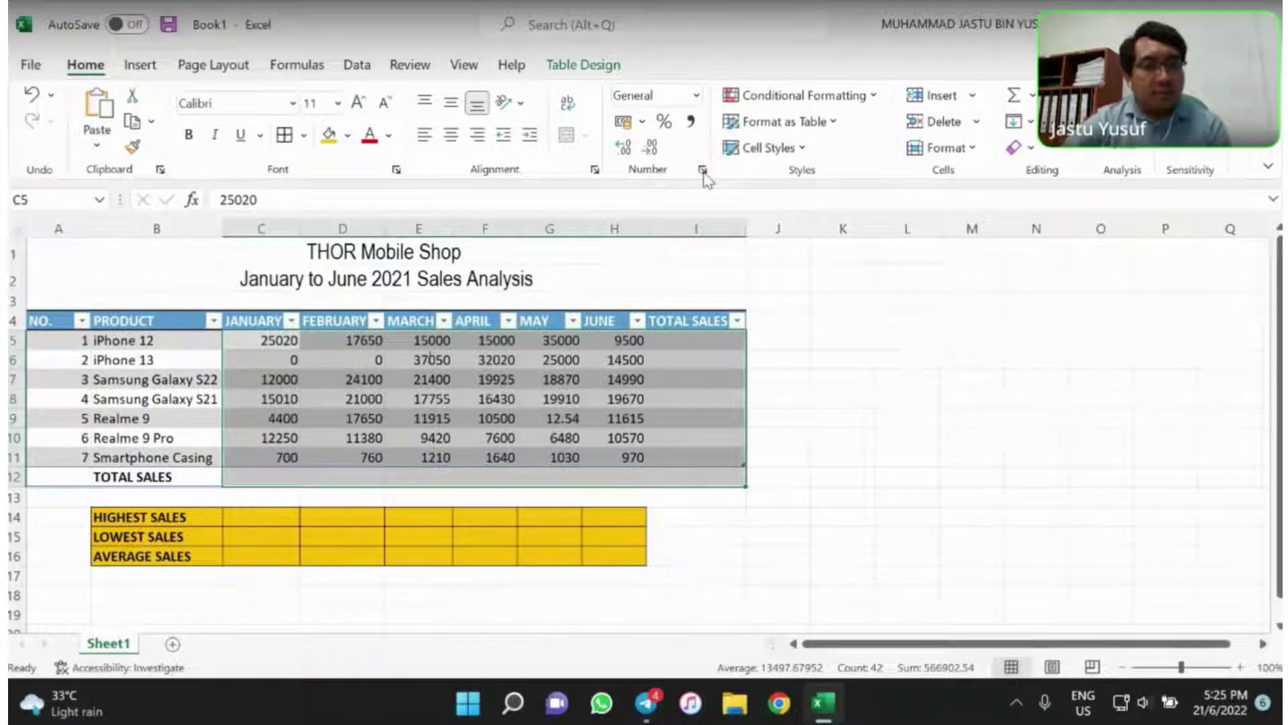
left_click(698, 97)
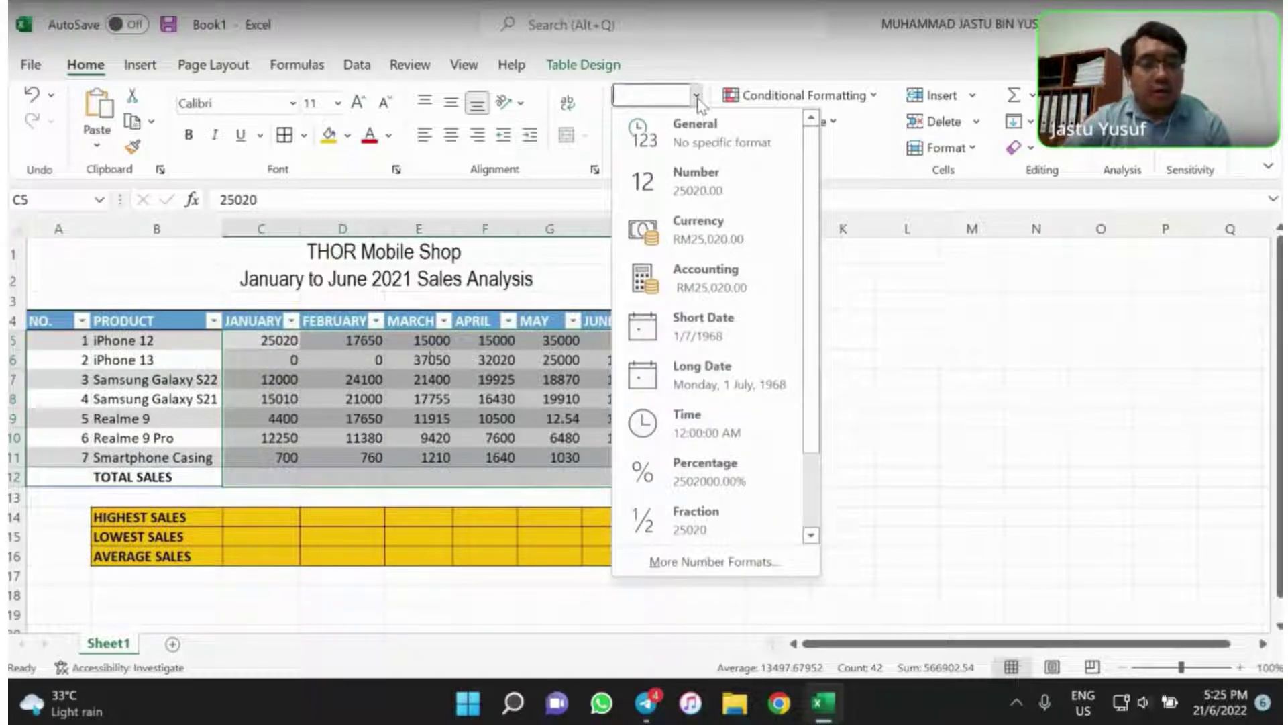
left_click(709, 249)
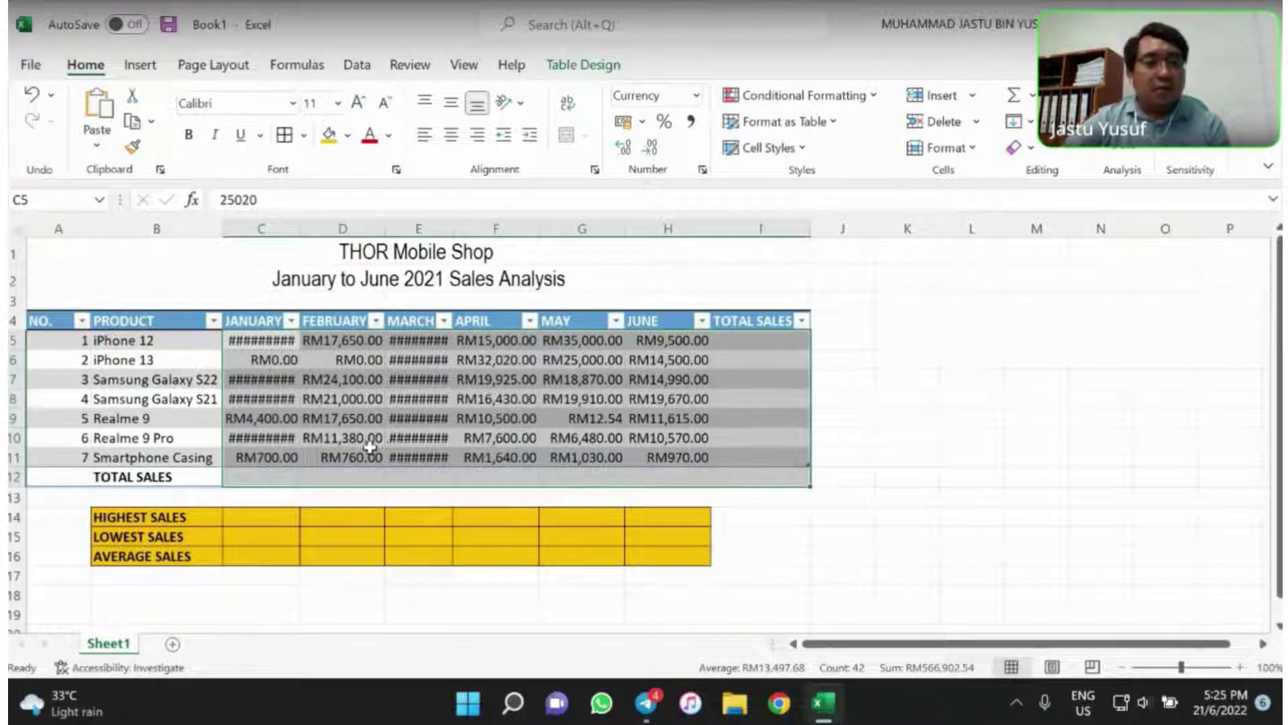
left_click(438, 412)
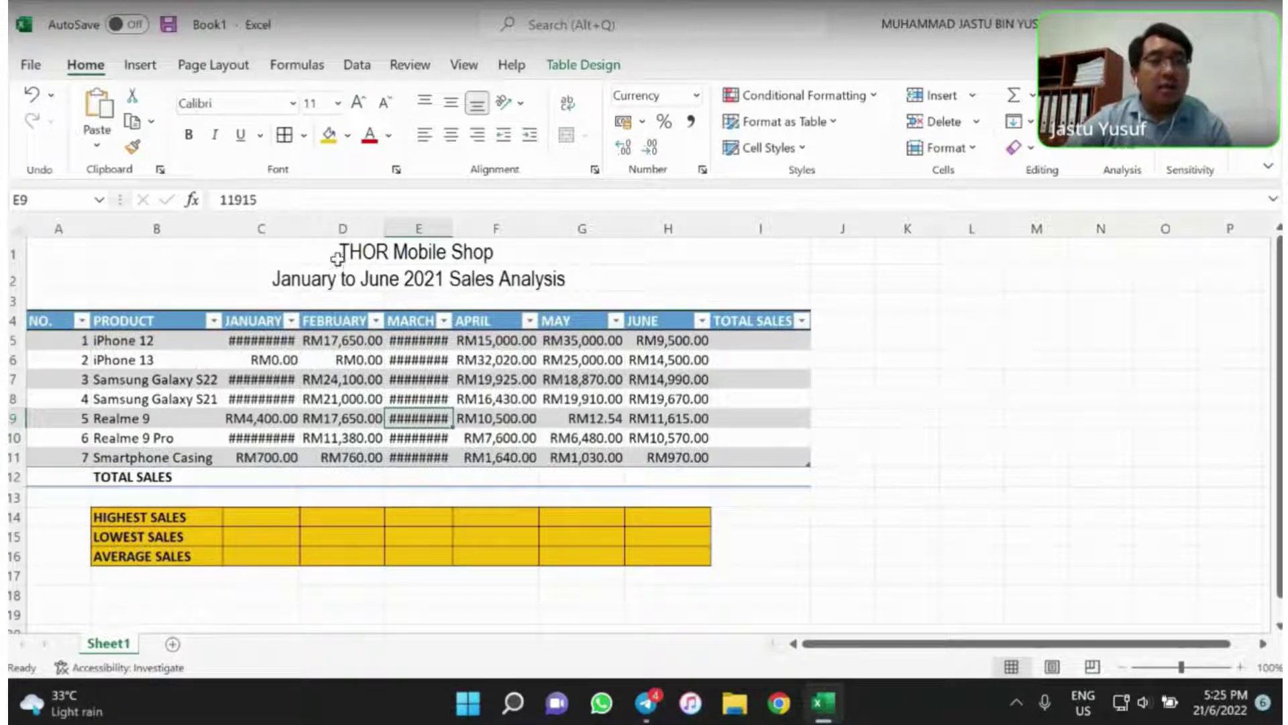
Autofit columns C and E so the January and March currency values display fully
double_click(301, 228)
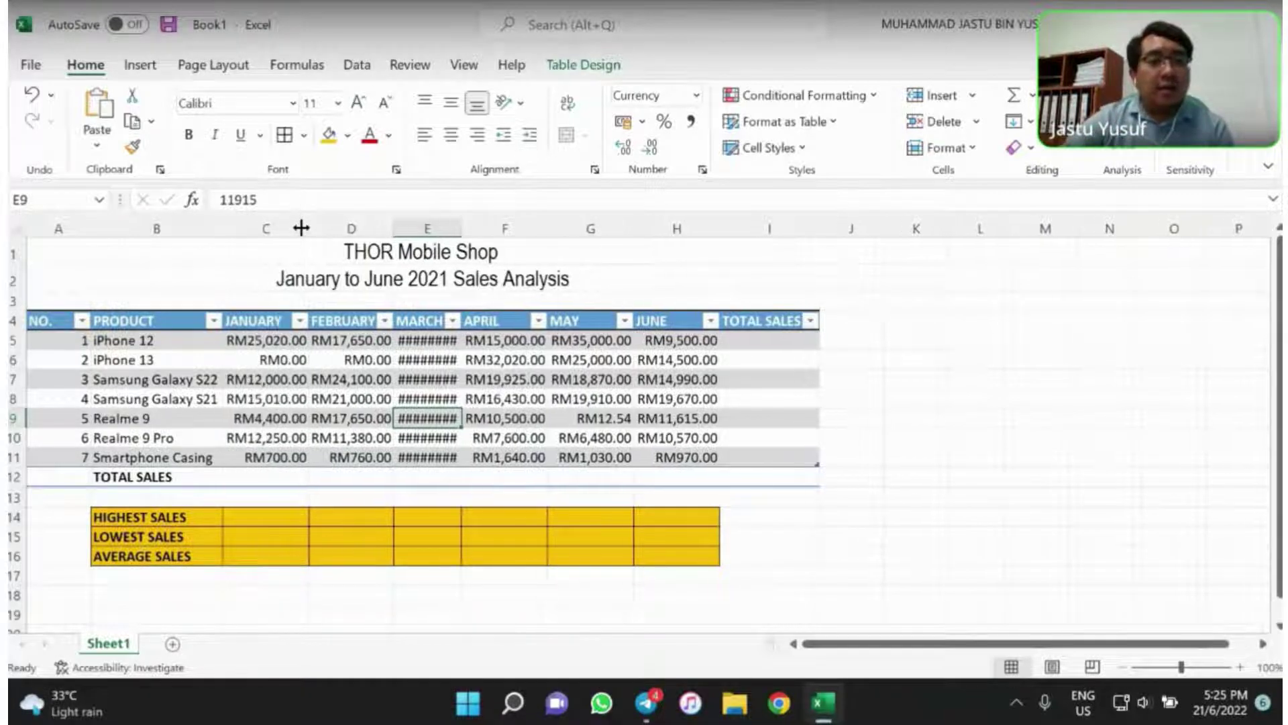
double_click(460, 228)
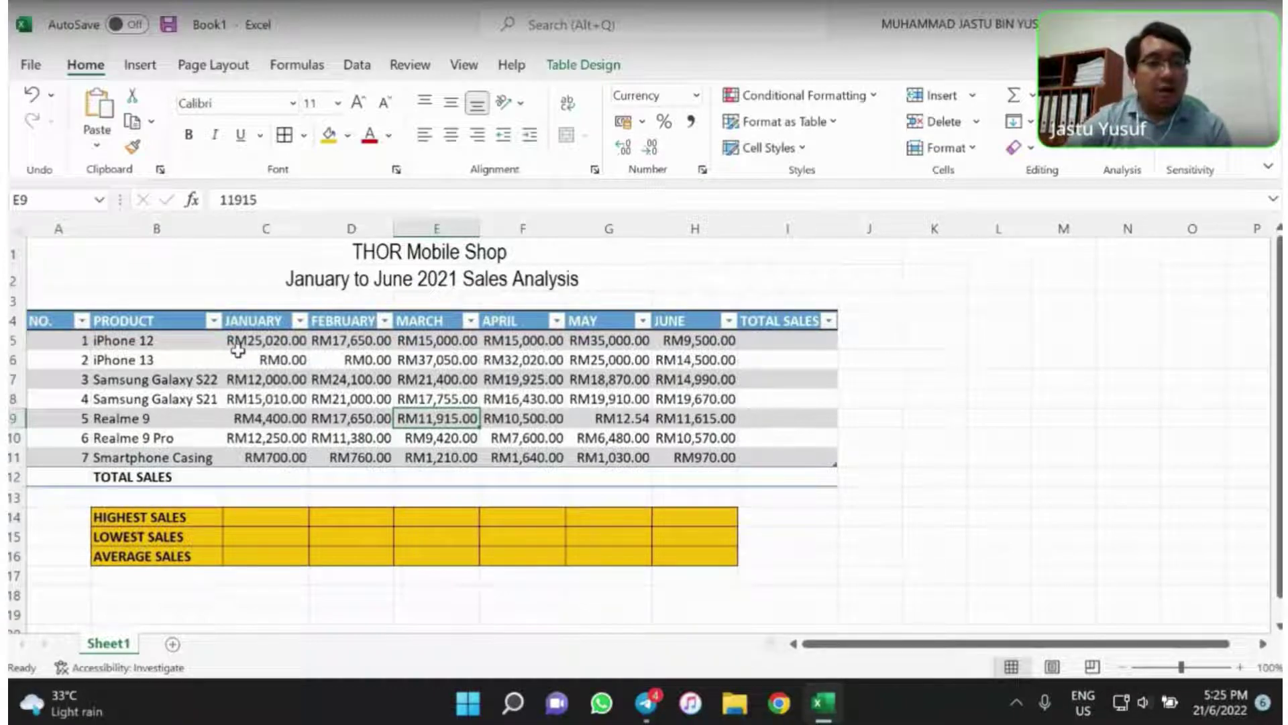
left_click_drag(241, 344, 782, 477)
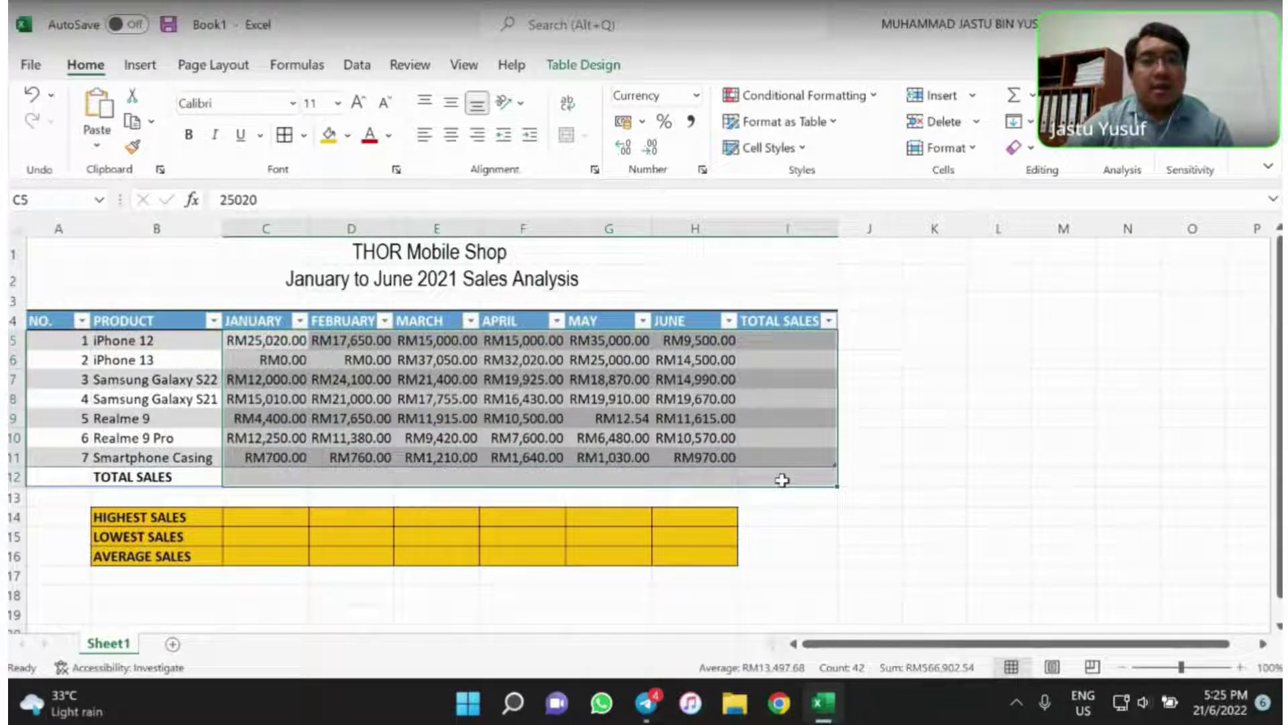
left_click(642, 122)
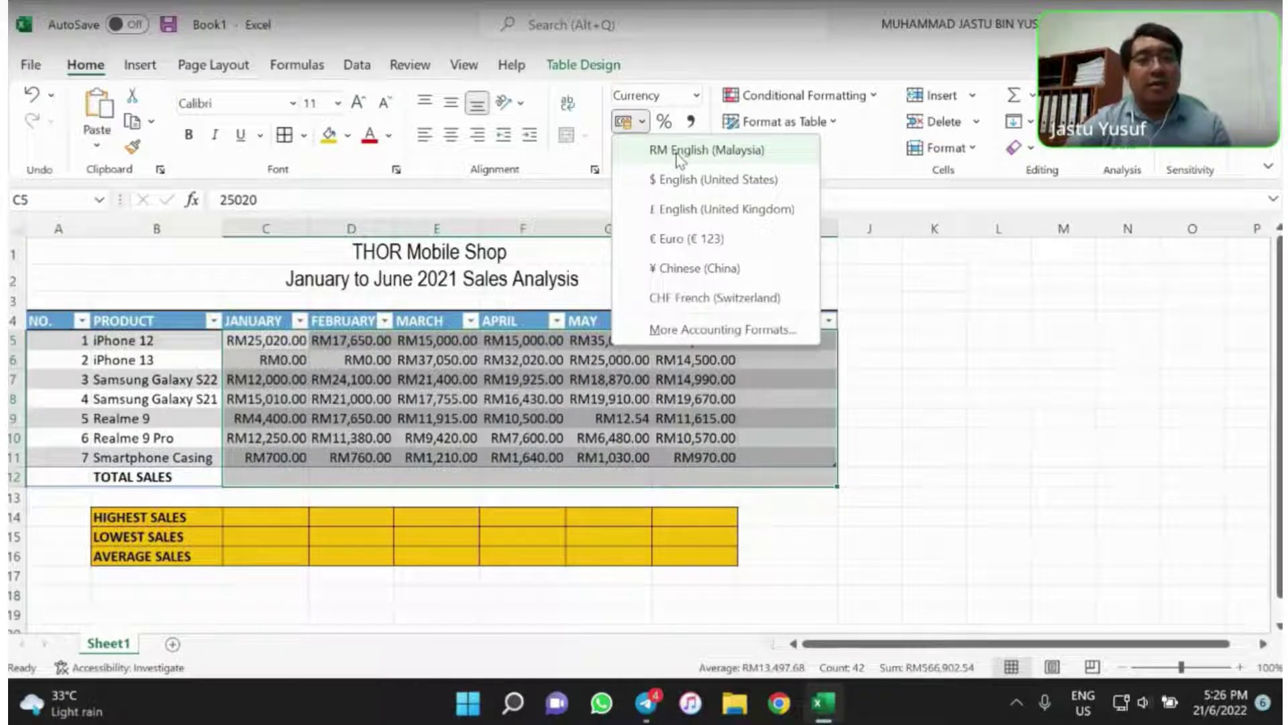
left_click(438, 368)
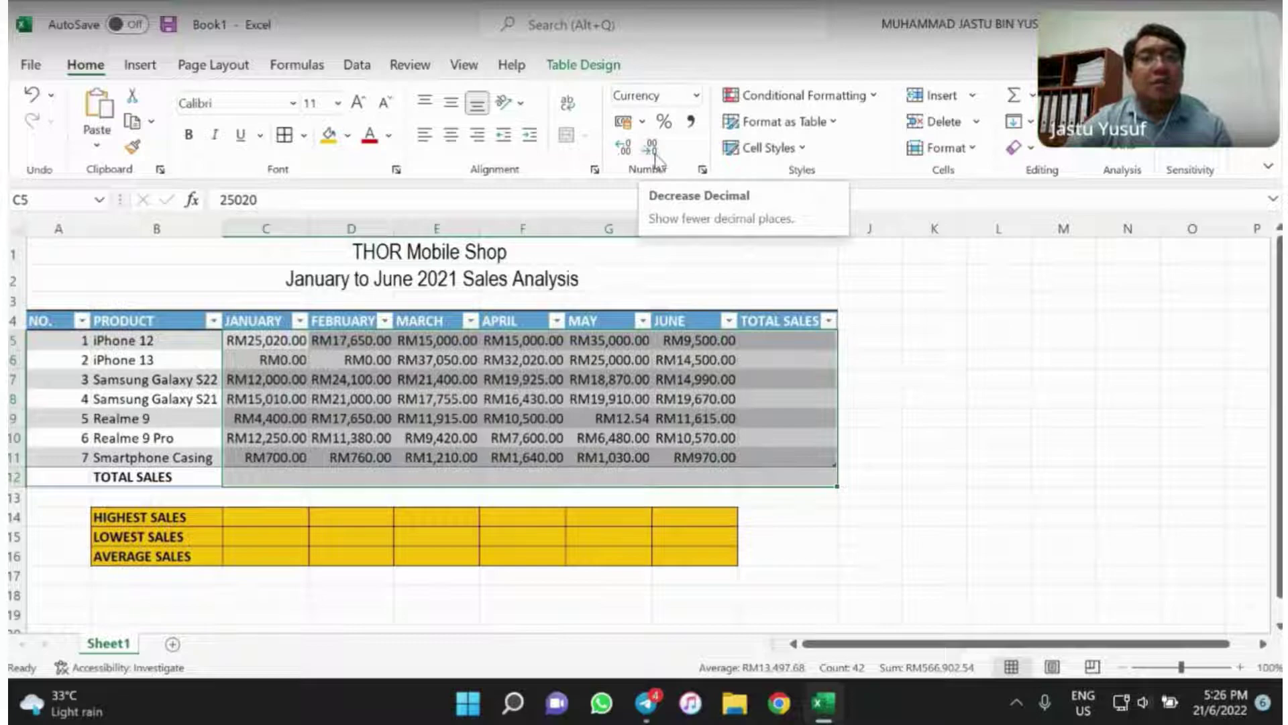
left_click(924, 391)
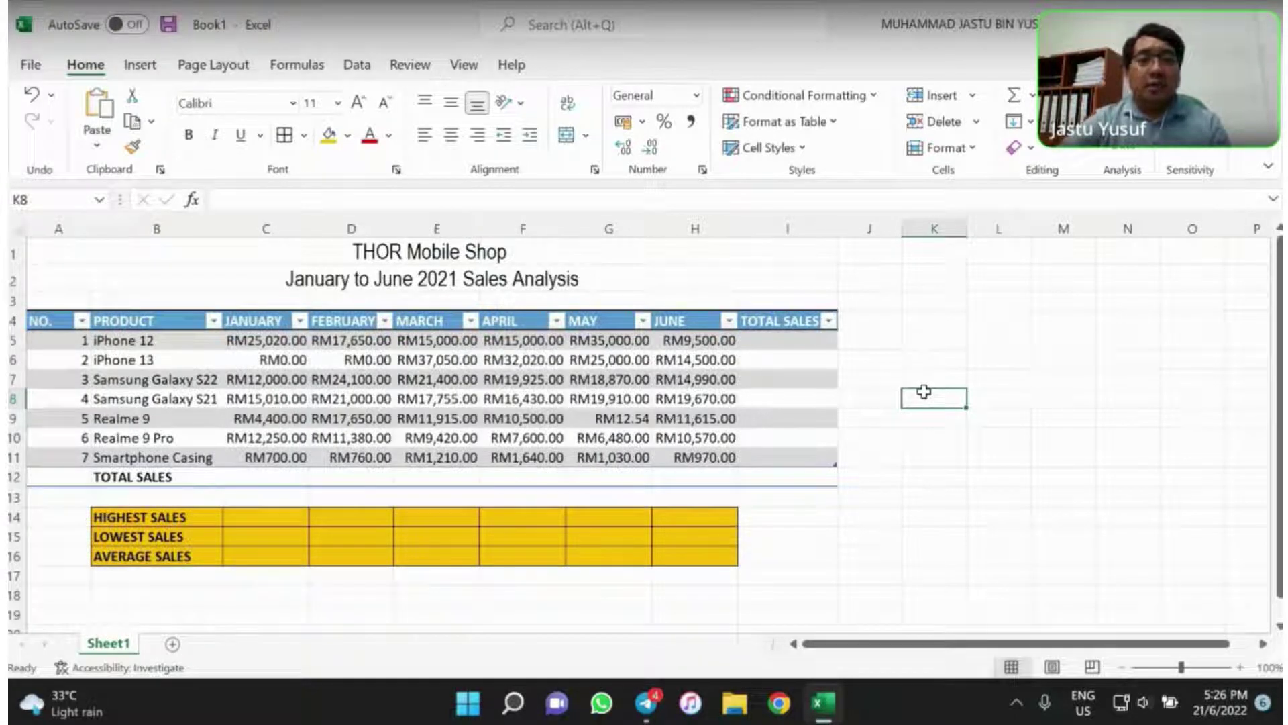
Save the workbook to the Documents folder as 'Sales Analysis', replacing the default Book1 name
left_click(31, 67)
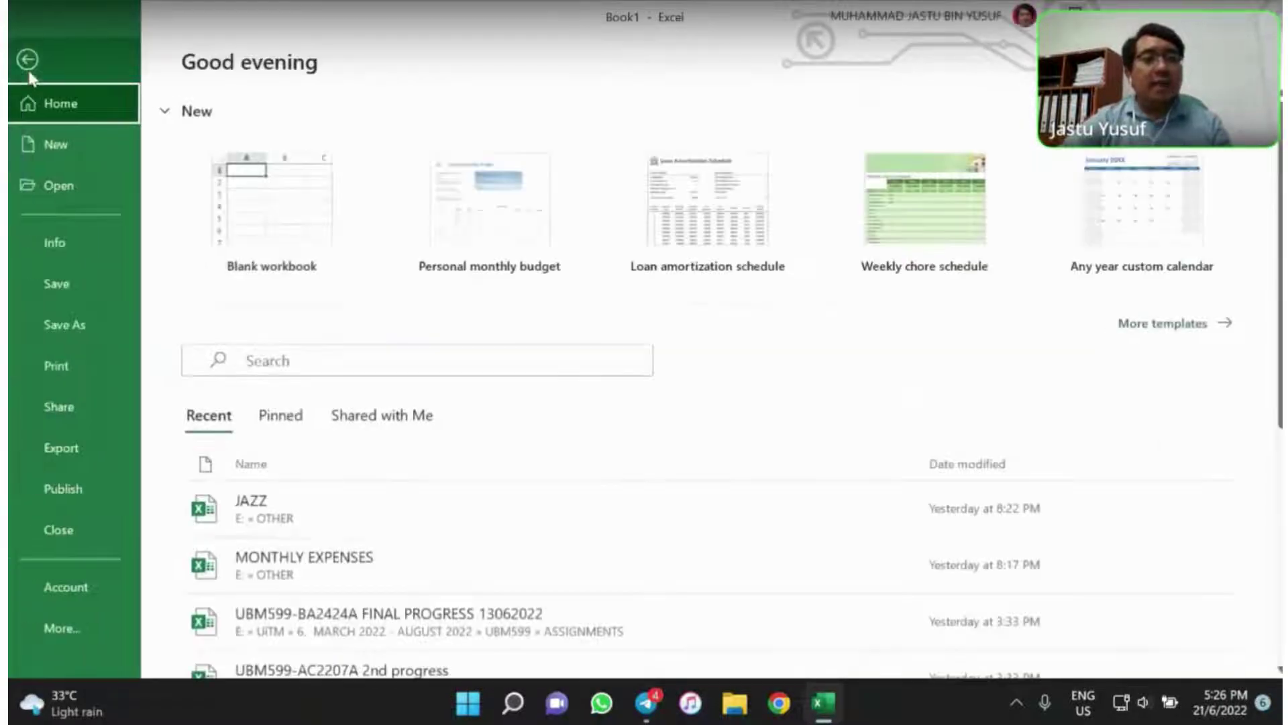
left_click(82, 323)
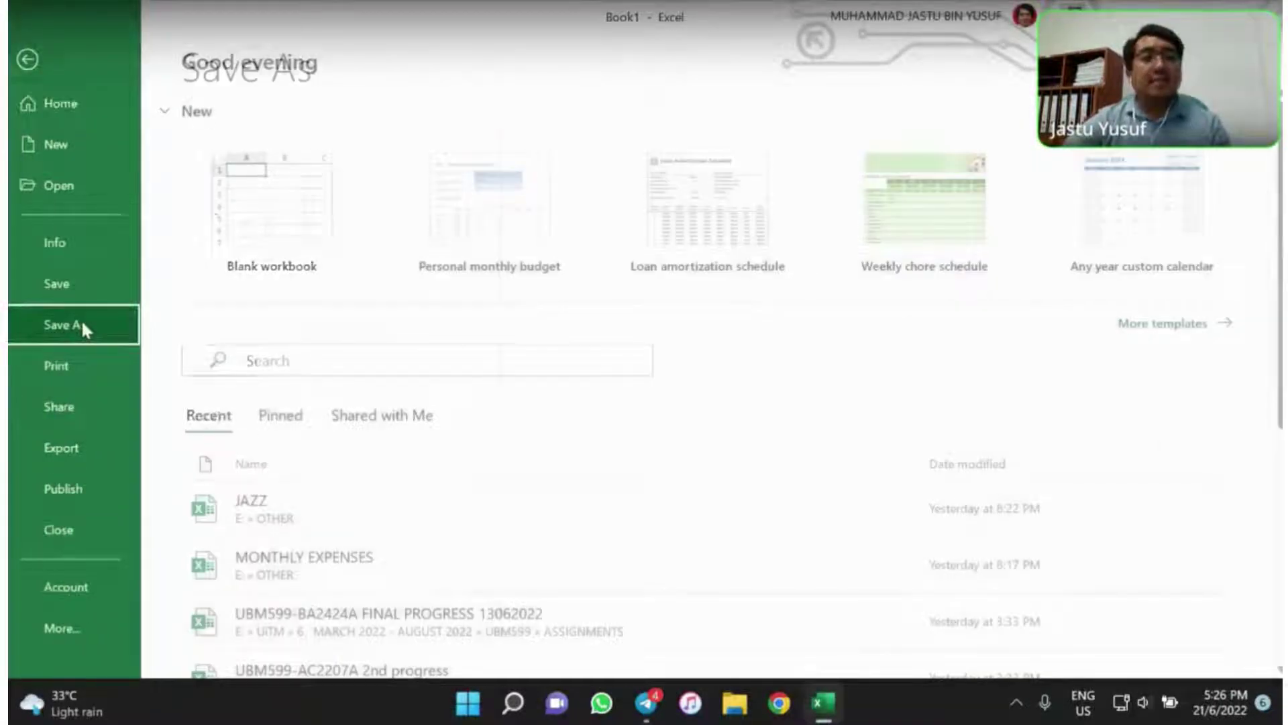
left_click(257, 464)
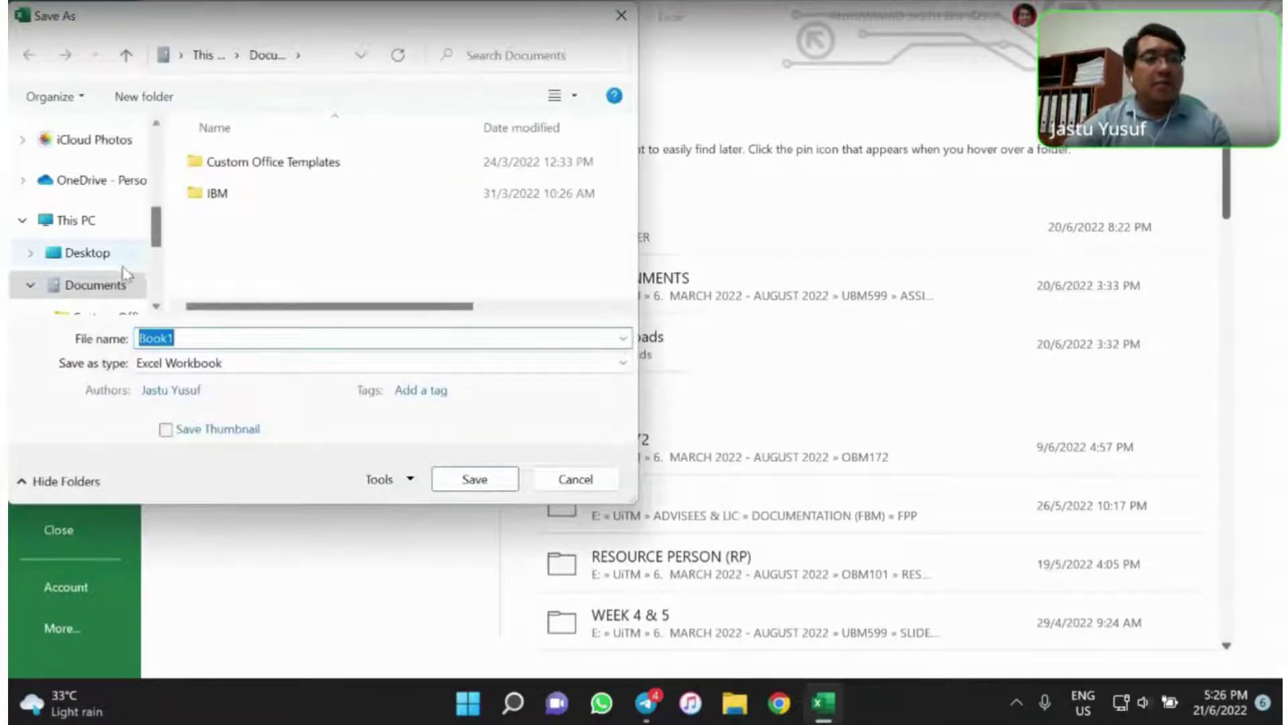
left_click(109, 288)
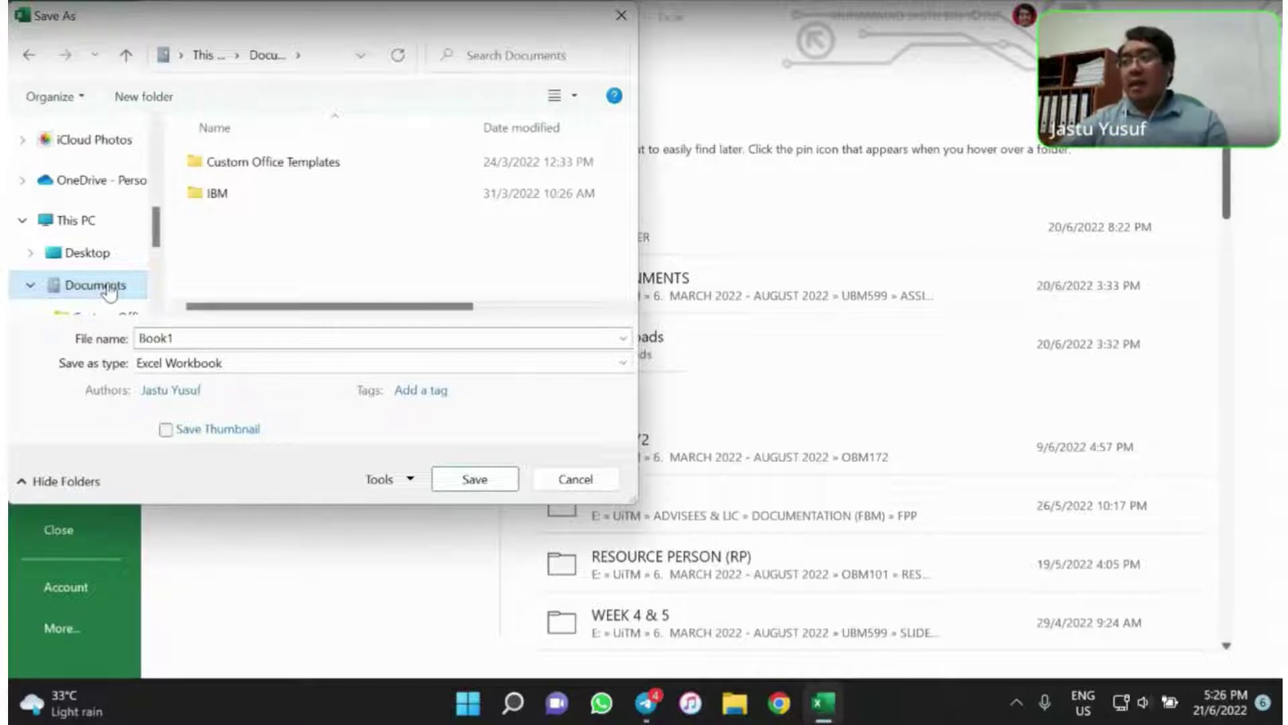
double_click(154, 339)
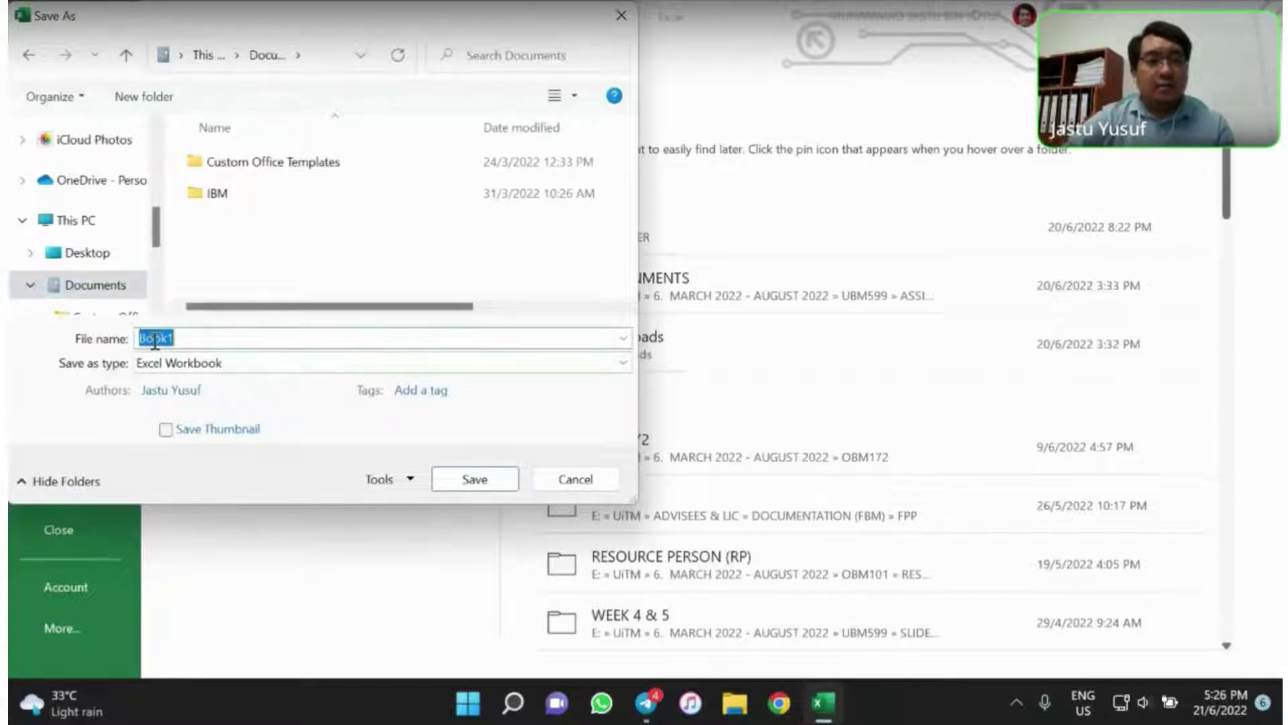
type("A")
key("BackSpace")
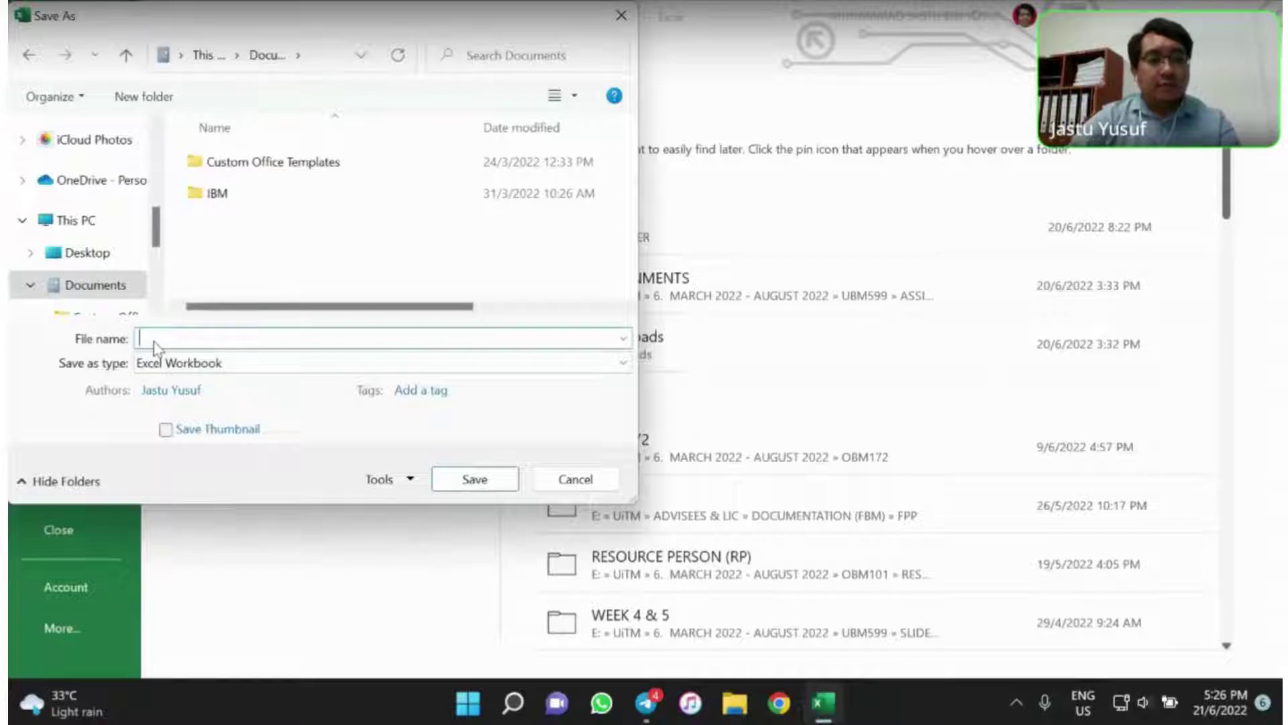
type("A")
key("BackSpace")
type("Sale")
type("s ")
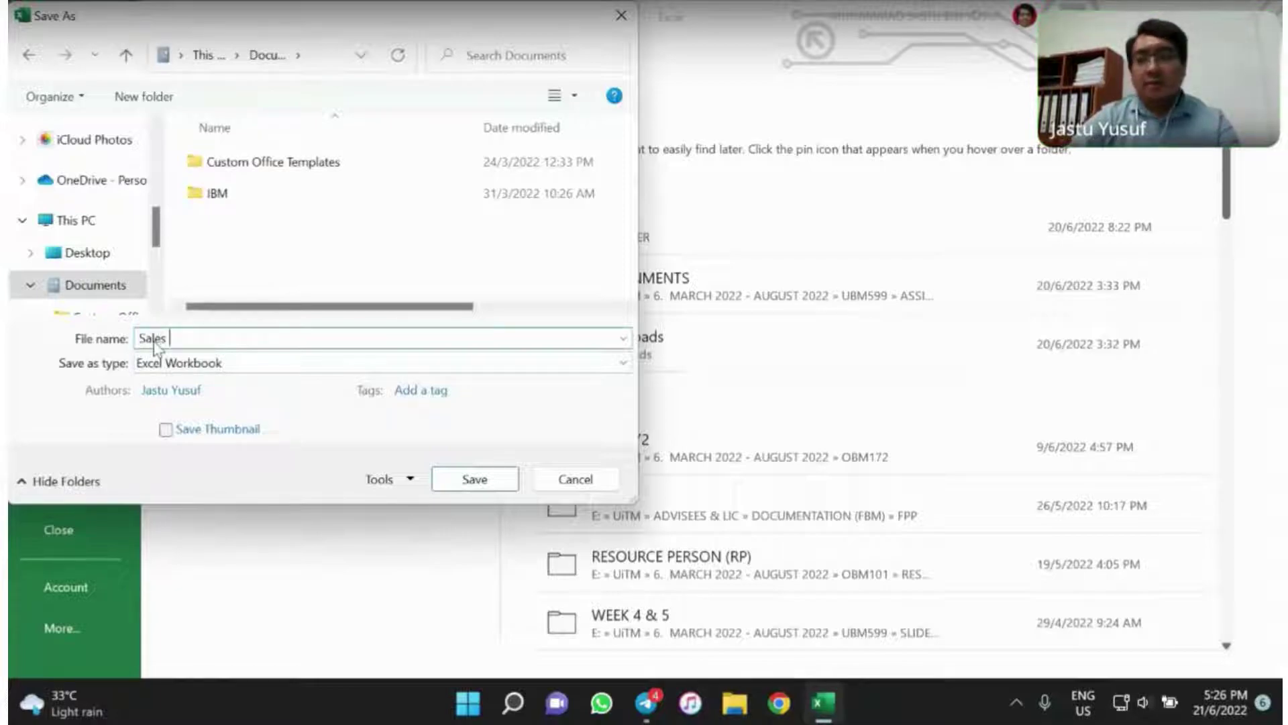
type("Analysis")
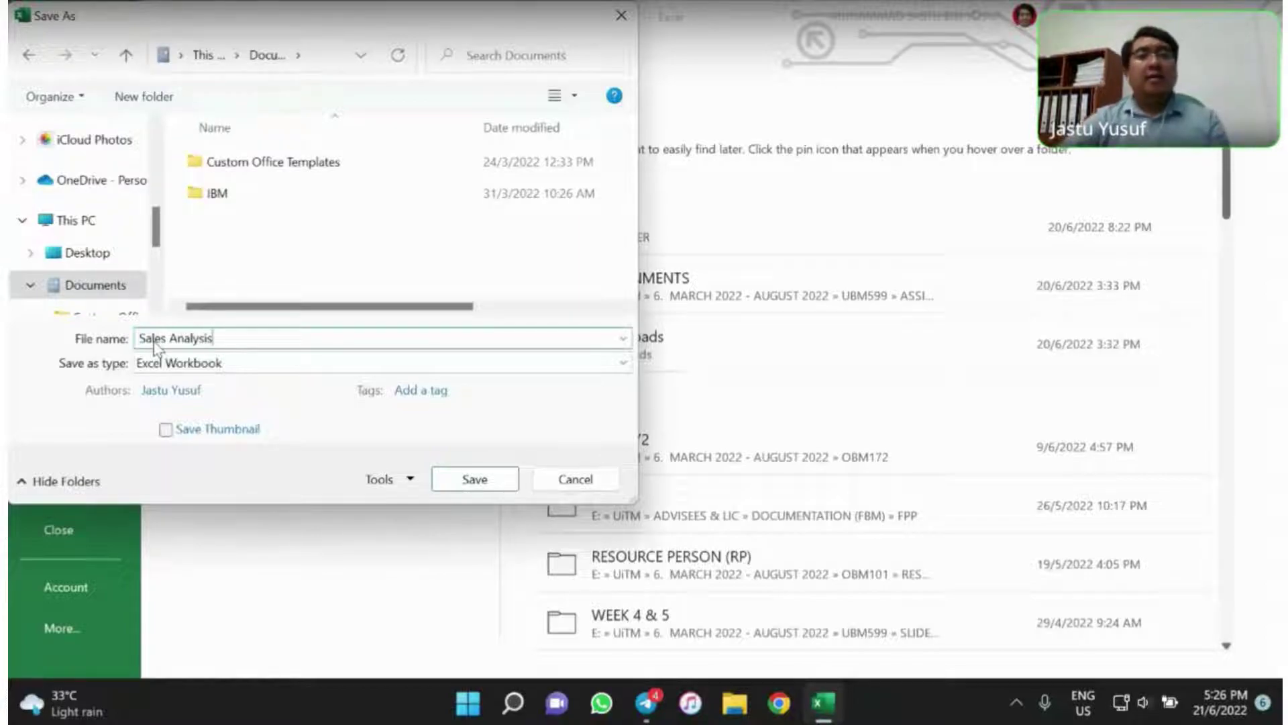
left_click(484, 479)
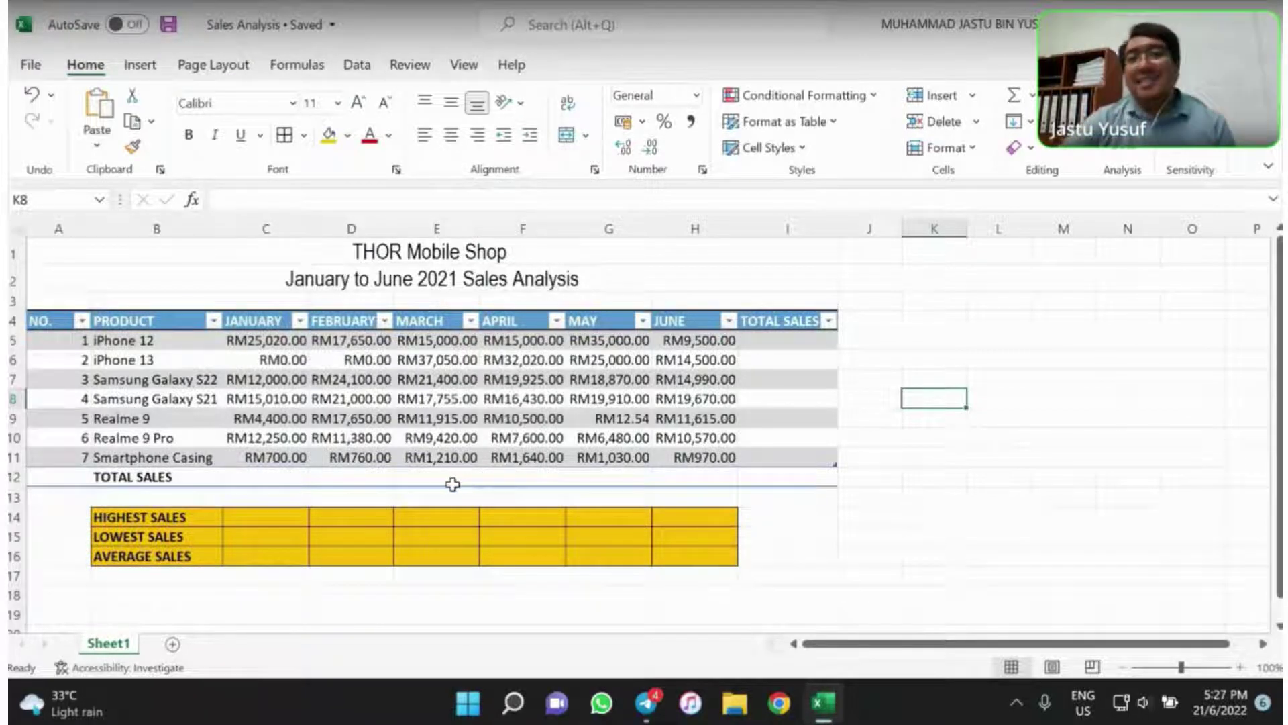
mouse_move(653, 714)
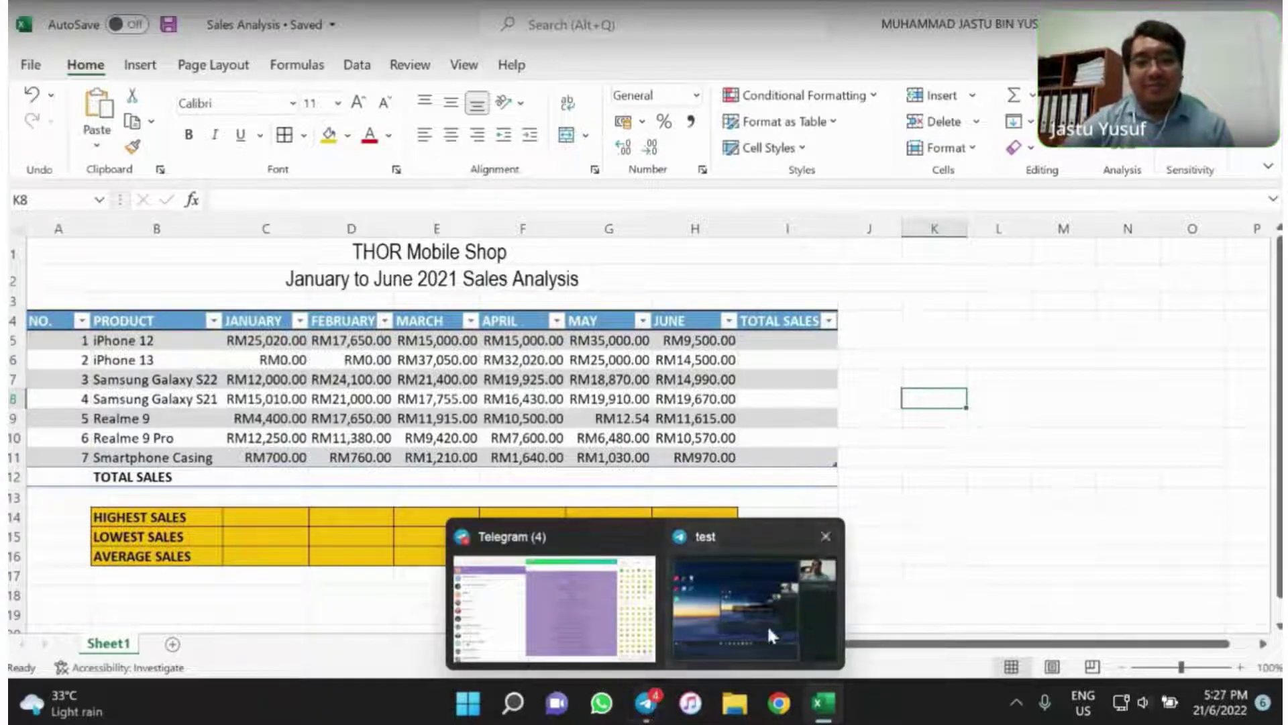